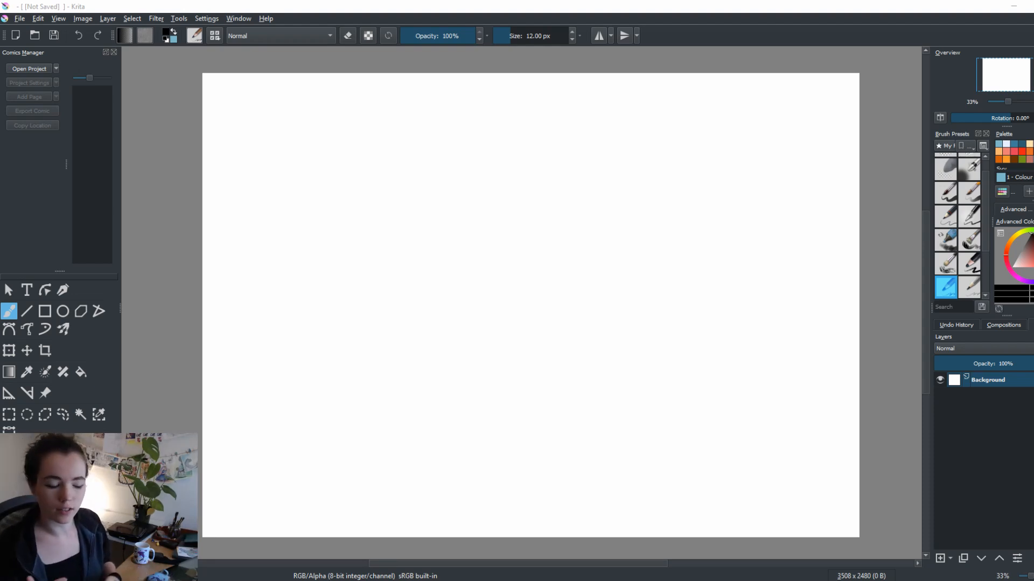
Add a paint layer above Background and draw a landscape rectangular frame in the upper-left area of the canvas
click(984, 492)
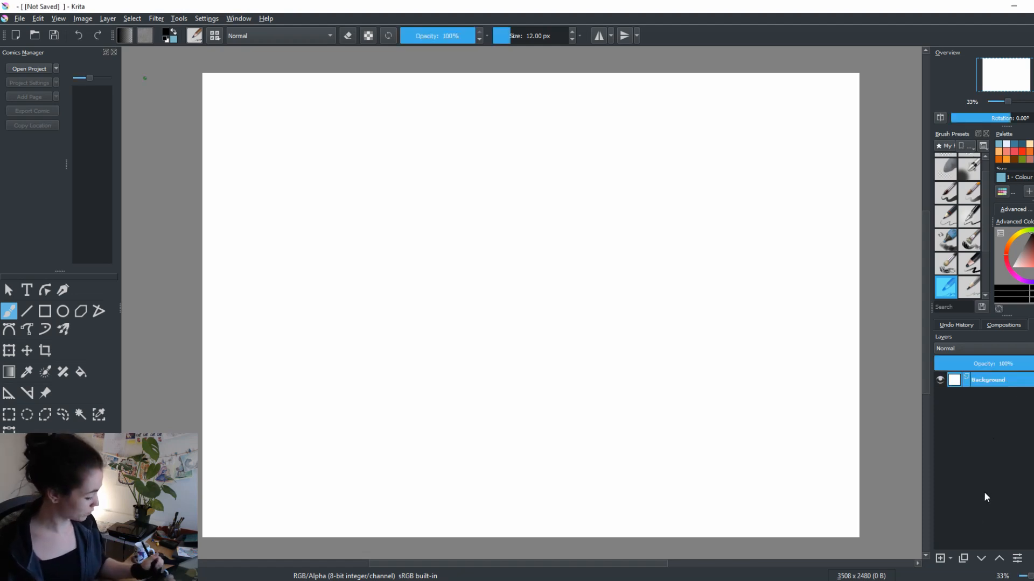
click(940, 558)
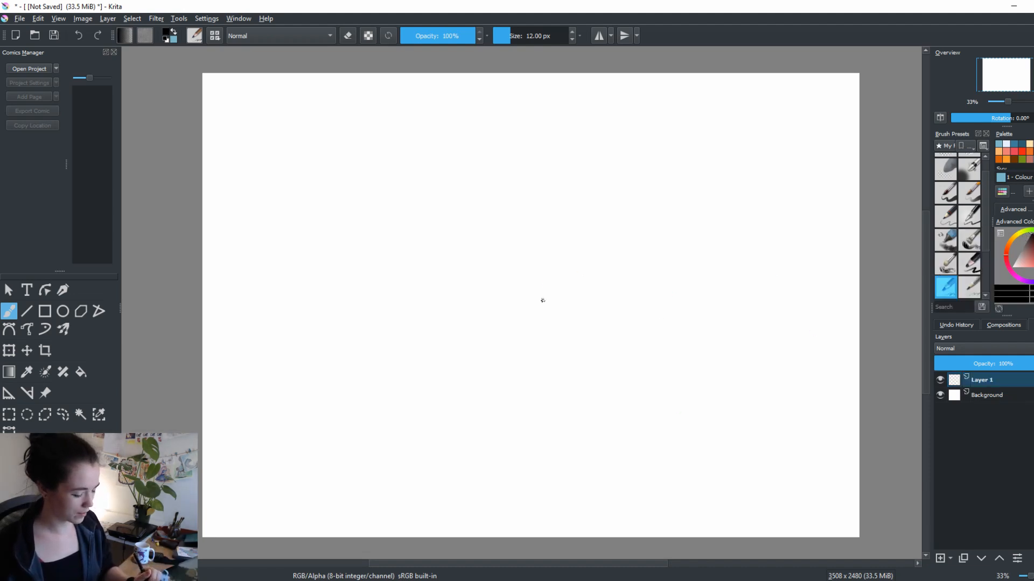
drag(593, 380, 745, 416)
drag(527, 341, 490, 392)
key(ctrl+r)
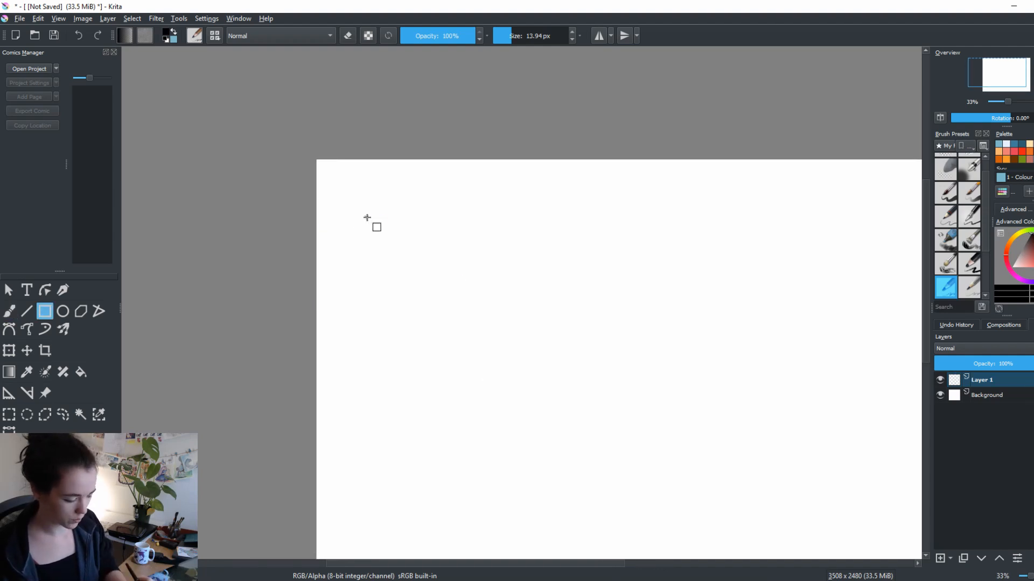
drag(367, 218, 645, 392)
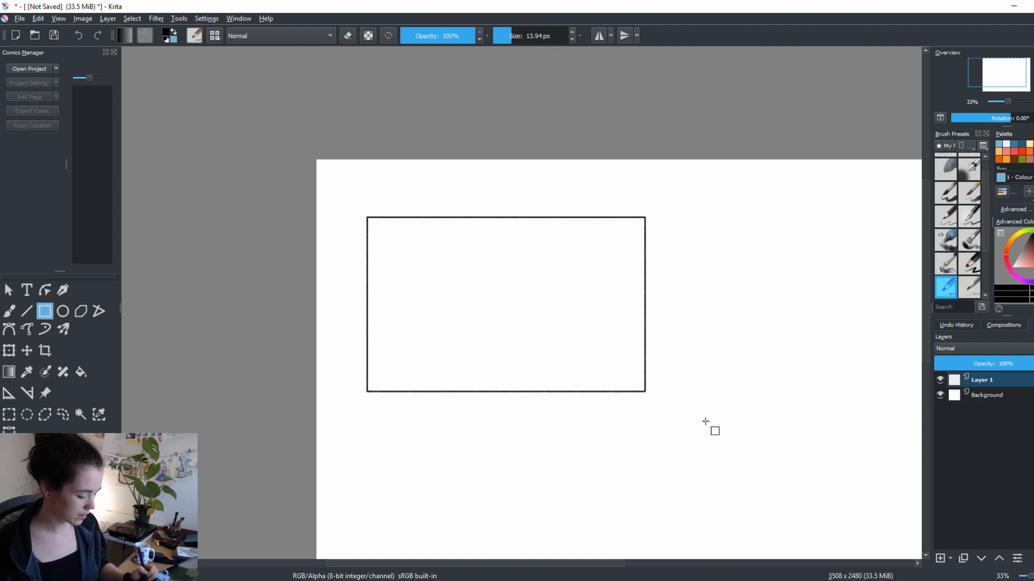
key(b)
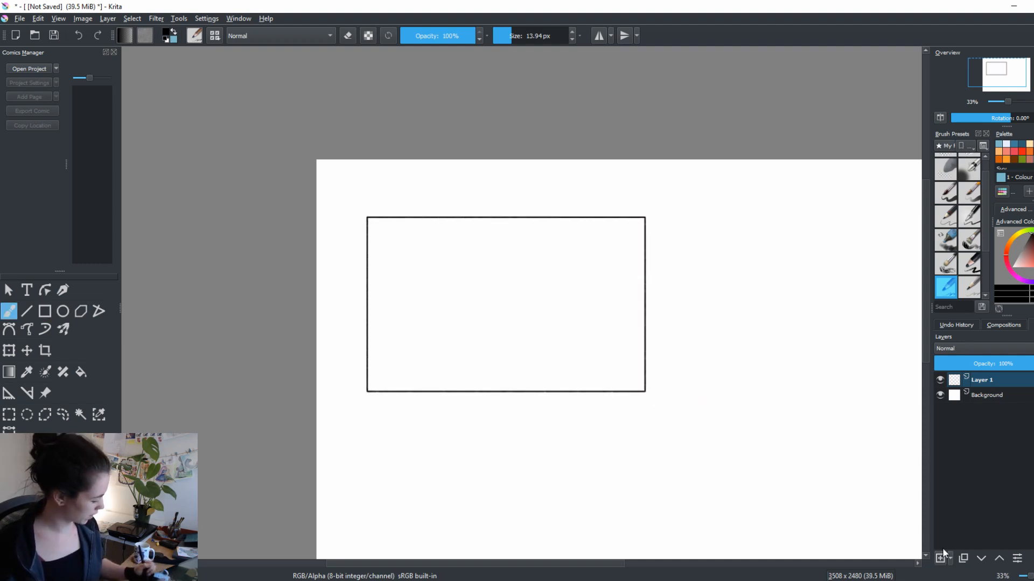
Add another layer and handwrite "- Expressions" beside the upper-right corner of the frame
click(939, 559)
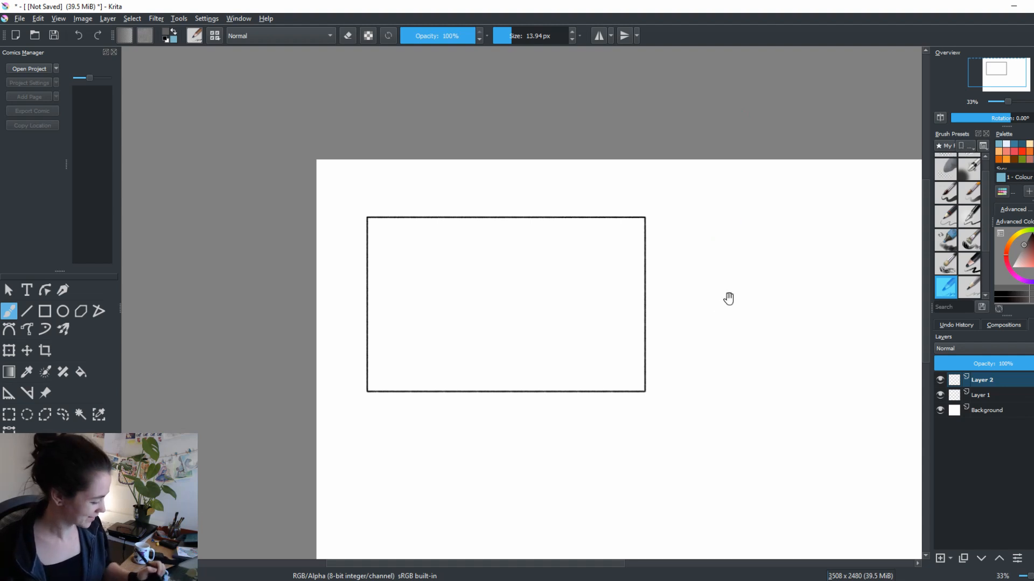
drag(729, 298, 632, 303)
drag(573, 233, 596, 243)
mouse_move(595, 226)
mouse_down()
mouse_move(605, 225)
mouse_move(607, 243)
mouse_up()
mouse_move(608, 233)
mouse_down()
mouse_move(615, 243)
mouse_move(607, 245)
mouse_up()
mouse_move(619, 230)
mouse_down()
mouse_move(621, 246)
mouse_move(632, 234)
mouse_up()
drag(634, 237, 649, 243)
mouse_move(661, 233)
mouse_down()
mouse_move(655, 242)
mouse_move(665, 241)
mouse_up()
drag(671, 235, 688, 242)
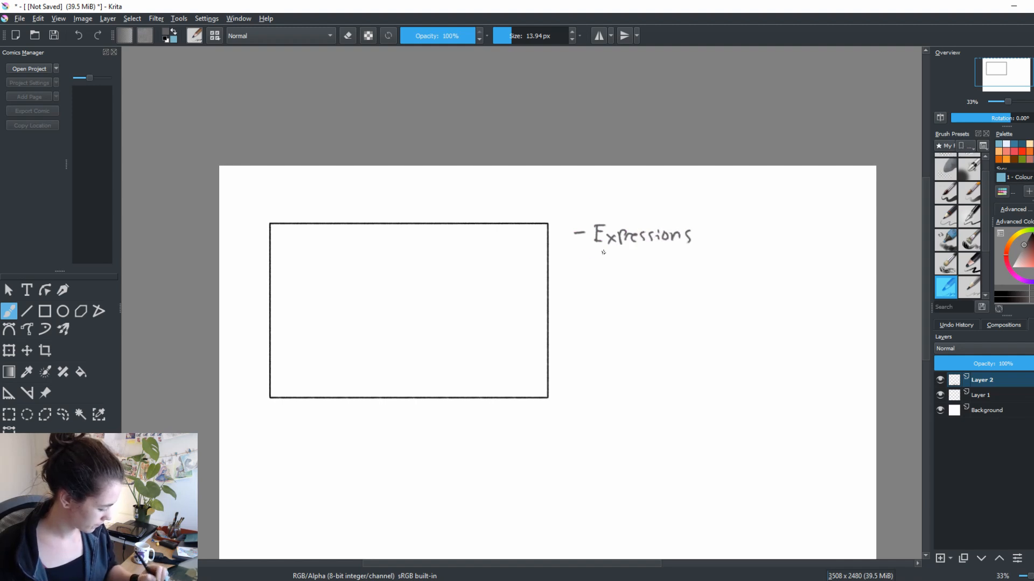
Handwrite the list item "- Details" below "Expressions"
drag(571, 275, 595, 280)
drag(605, 275, 613, 280)
mouse_move(623, 261)
mouse_down()
mouse_move(624, 282)
mouse_move(633, 271)
mouse_up()
drag(641, 272, 648, 280)
drag(648, 267, 654, 280)
drag(667, 266, 662, 282)
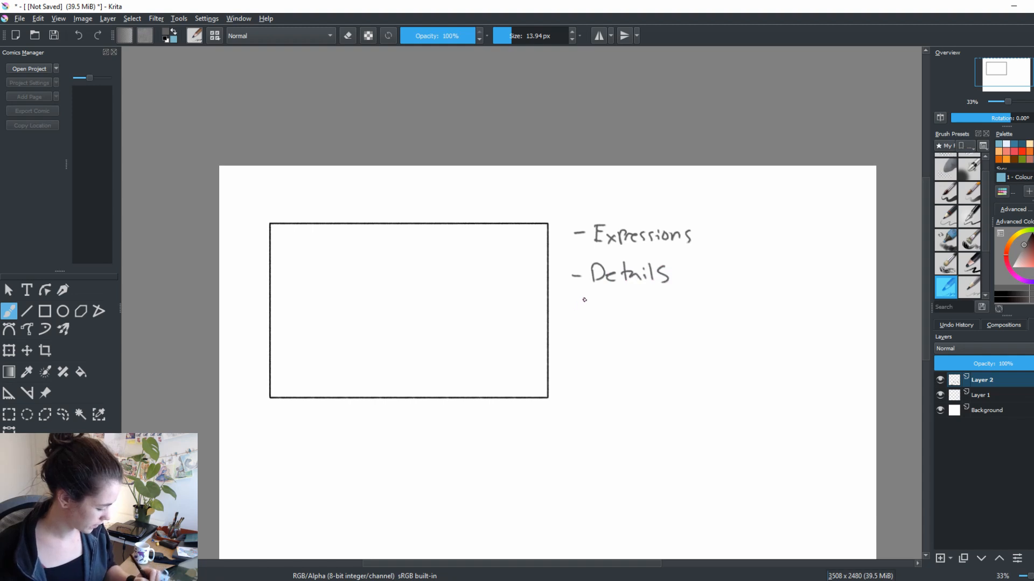
Handwrite the third list item "- Composition" below "Details"
drag(597, 313, 588, 323)
drag(603, 316, 613, 321)
mouse_move(617, 315)
mouse_down()
mouse_move(635, 327)
mouse_move(642, 319)
mouse_up()
mouse_move(646, 316)
mouse_down()
mouse_move(672, 307)
mouse_move(674, 318)
mouse_move(703, 322)
mouse_up()
mouse_move(673, 379)
mouse_down()
mouse_move(752, 390)
mouse_move(682, 382)
mouse_move(634, 393)
mouse_move(747, 393)
mouse_move(737, 386)
mouse_up()
drag(625, 339, 596, 341)
drag(618, 408, 608, 405)
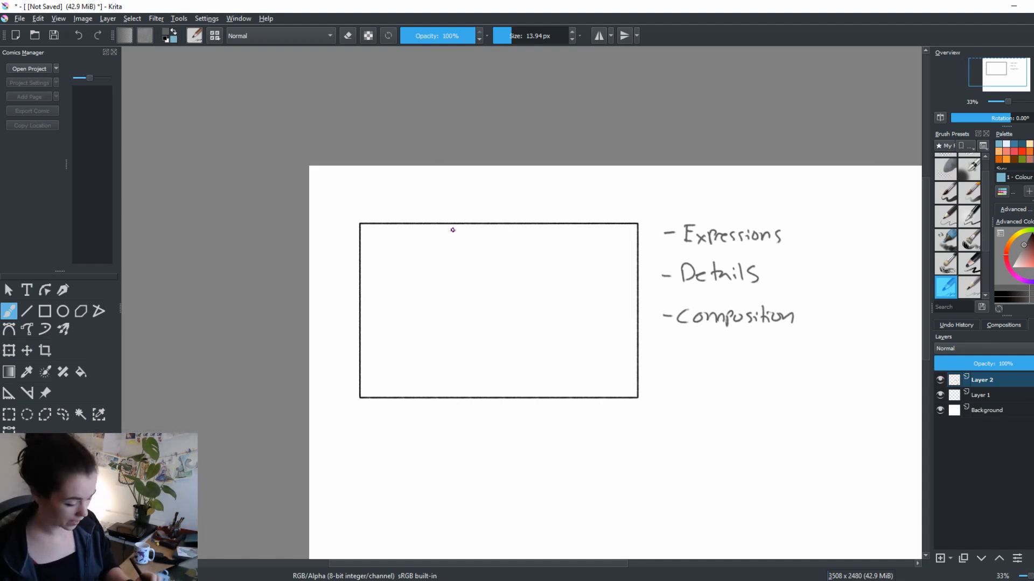
Draw two straight vertical lines that divide the frame roughly into thirds
key(v)
drag(447, 224, 449, 397)
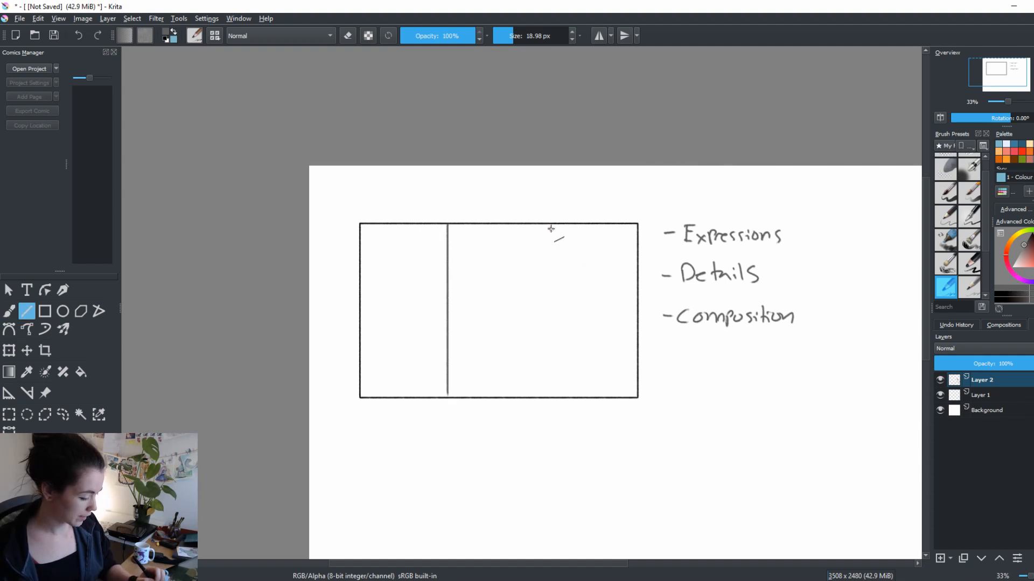
drag(551, 223, 562, 357)
drag(559, 392, 559, 393)
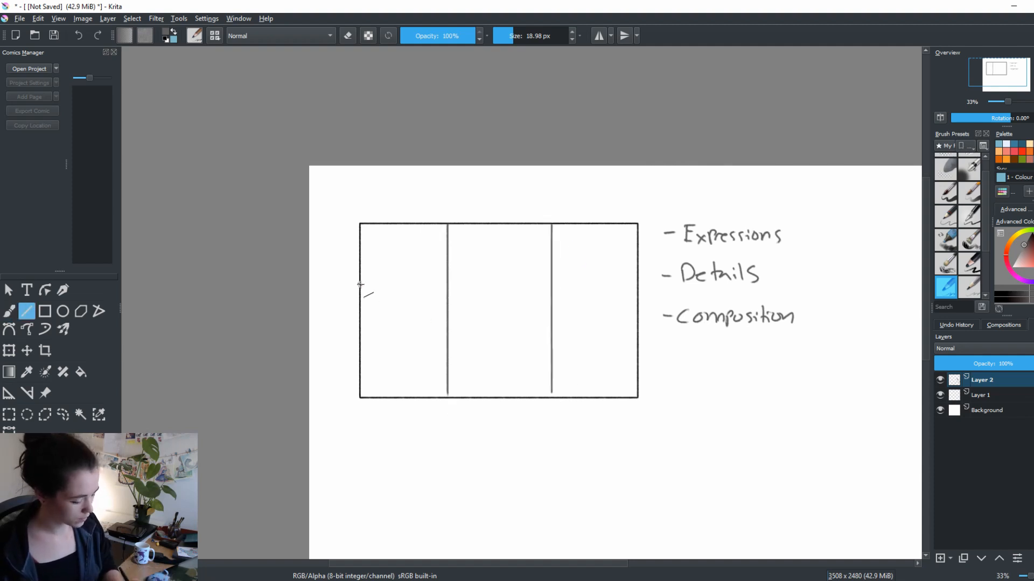
Try two horizontal division lines across the frame and undo them
drag(360, 284, 636, 299)
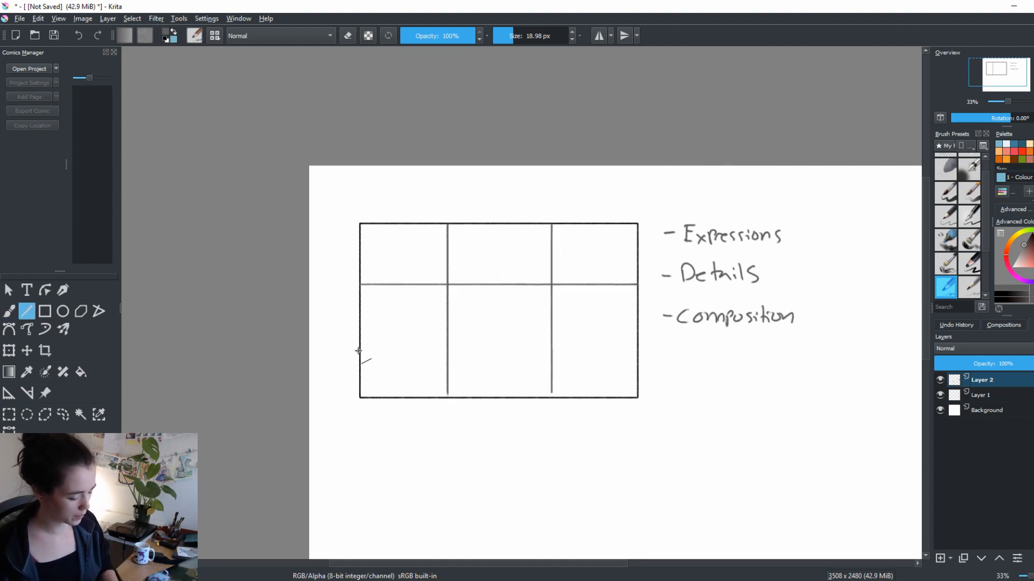
drag(358, 352, 632, 362)
key(ctrl+z)
key(ctrl+z)
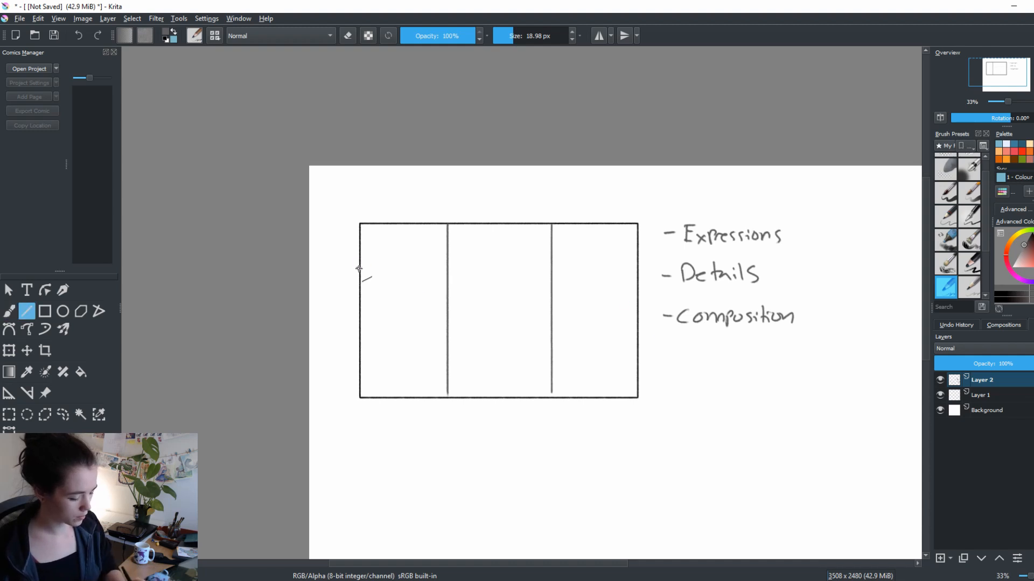
Draw two horizontal lines across the frame to complete a rule-of-thirds grid and mark its lower-right intersection
drag(359, 268, 634, 282)
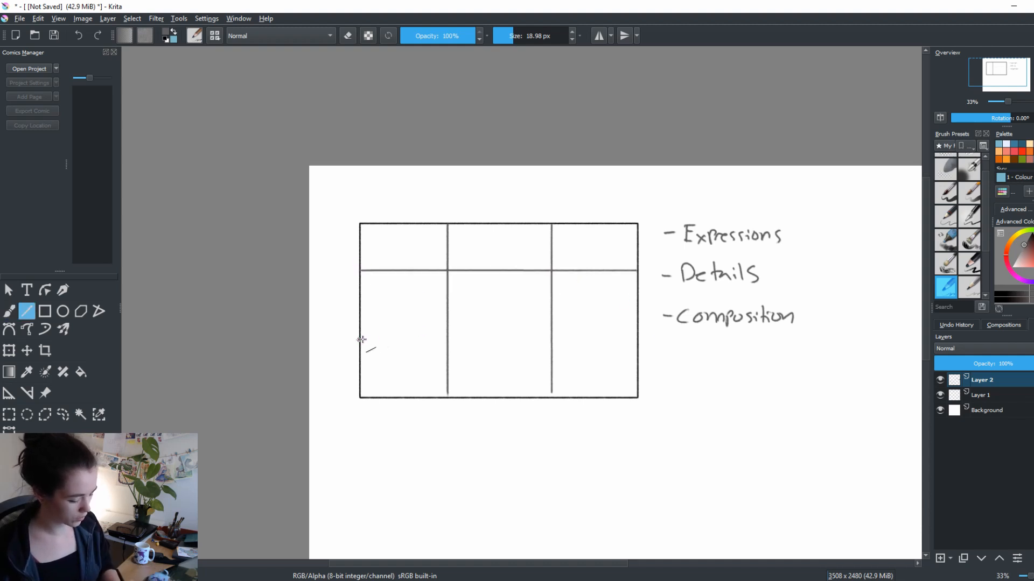
drag(361, 340, 637, 340)
key(b)
drag(645, 408, 652, 435)
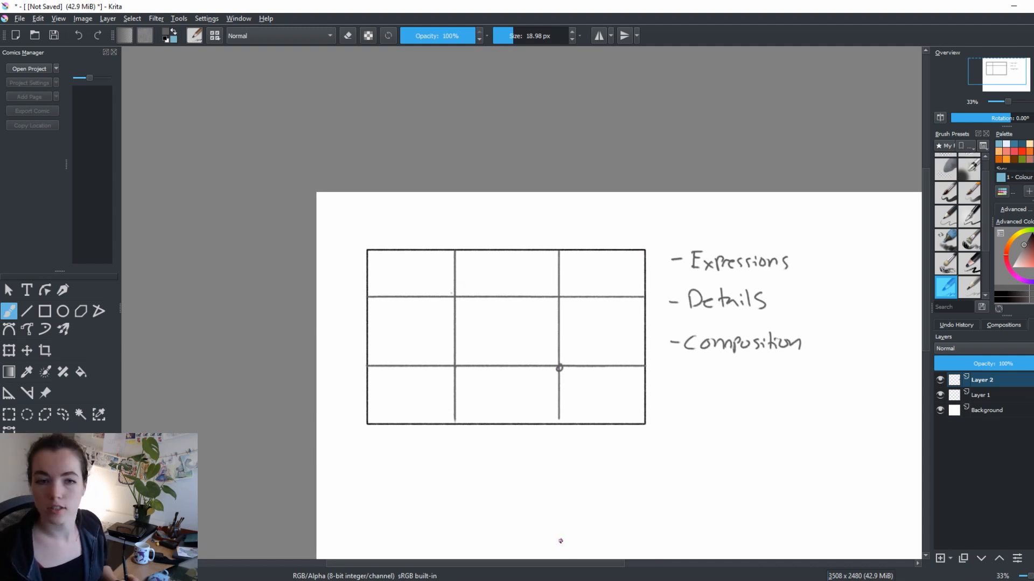
Undo all the grid lines and marks inside the frame, keeping the frame and the handwritten list
key(ctrl+z)
key(ctrl+z)
key(ctrl+z)
key(ctrl+z)
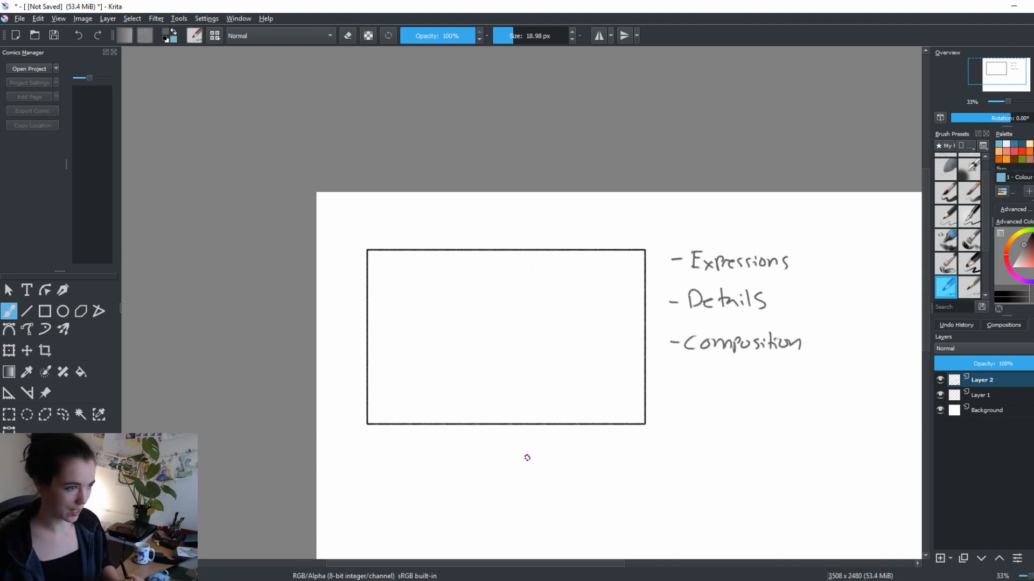
mouse_move(568, 411)
mouse_down()
mouse_move(584, 386)
mouse_move(557, 425)
mouse_move(523, 387)
mouse_up()
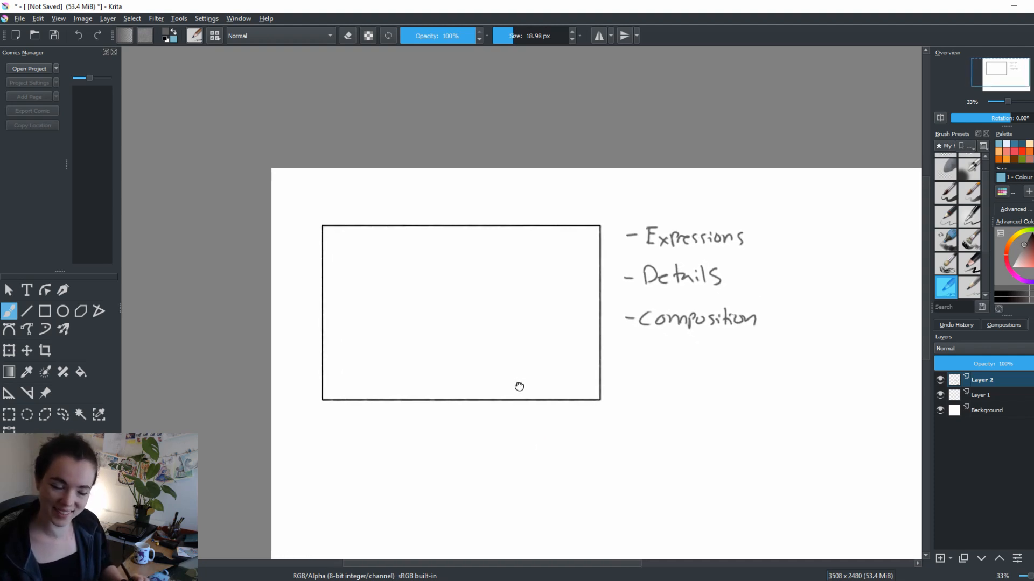
mouse_move(653, 411)
mouse_down()
mouse_move(657, 431)
mouse_move(756, 404)
mouse_up()
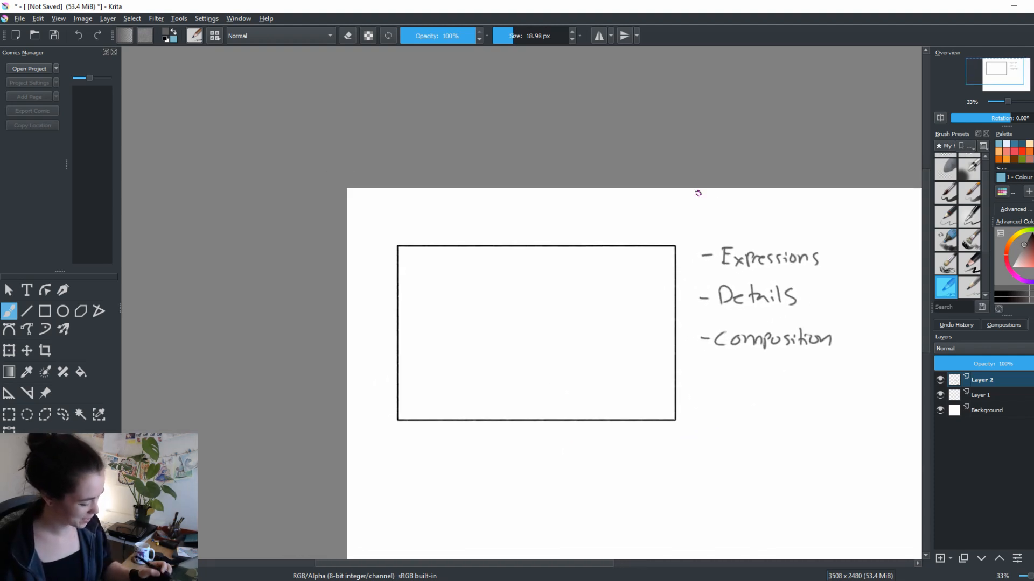
drag(569, 330, 526, 314)
drag(561, 462, 548, 432)
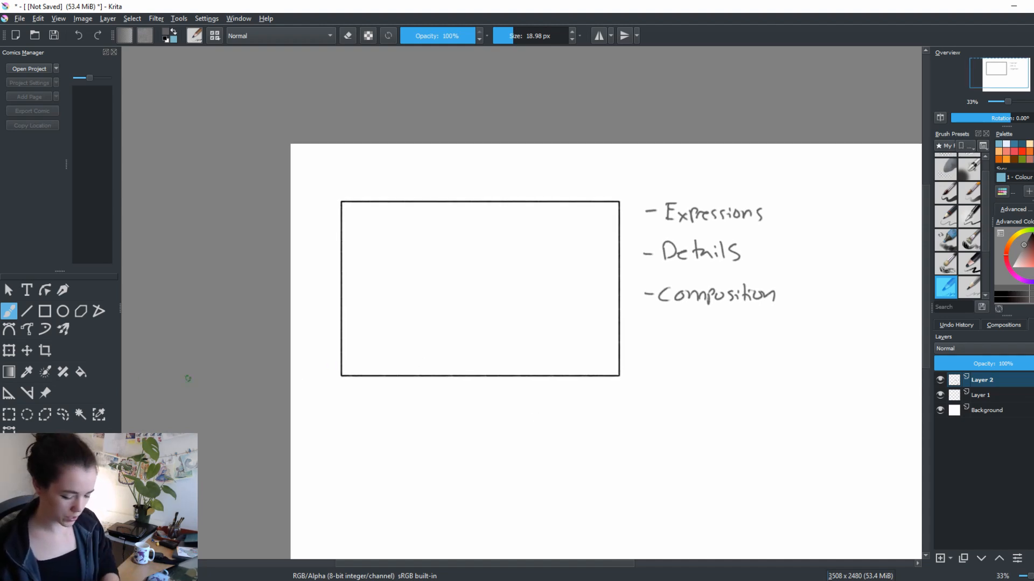
Transform the frame on Layer 1: rotate it 90 degrees to portrait, widen it and scale it to fit beside the handwritten list
click(988, 394)
key(ctrl+t)
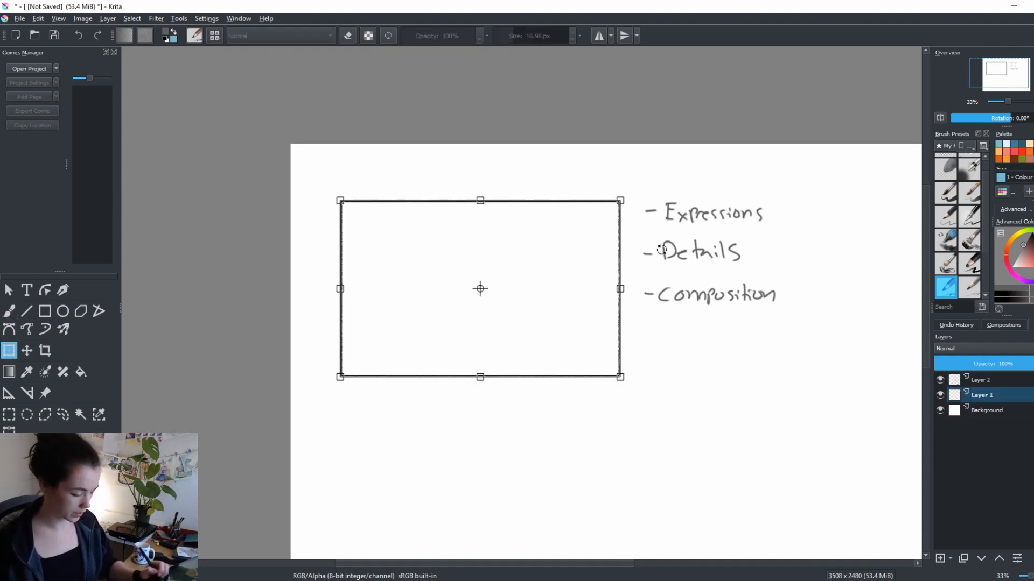
drag(637, 193, 558, 418)
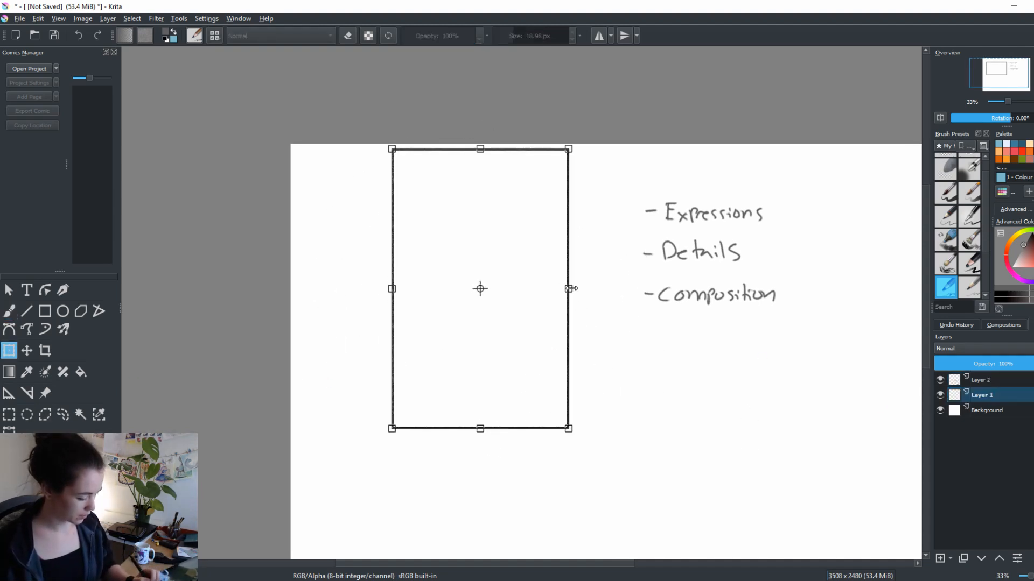
drag(570, 289, 541, 370)
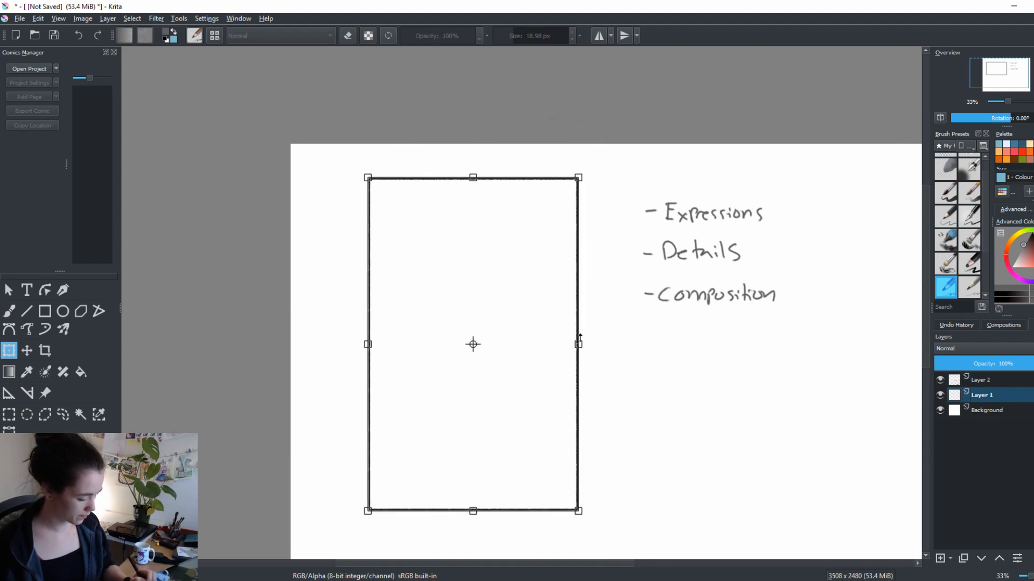
drag(579, 341, 622, 346)
drag(618, 510, 588, 469)
drag(559, 411, 554, 413)
key(Return)
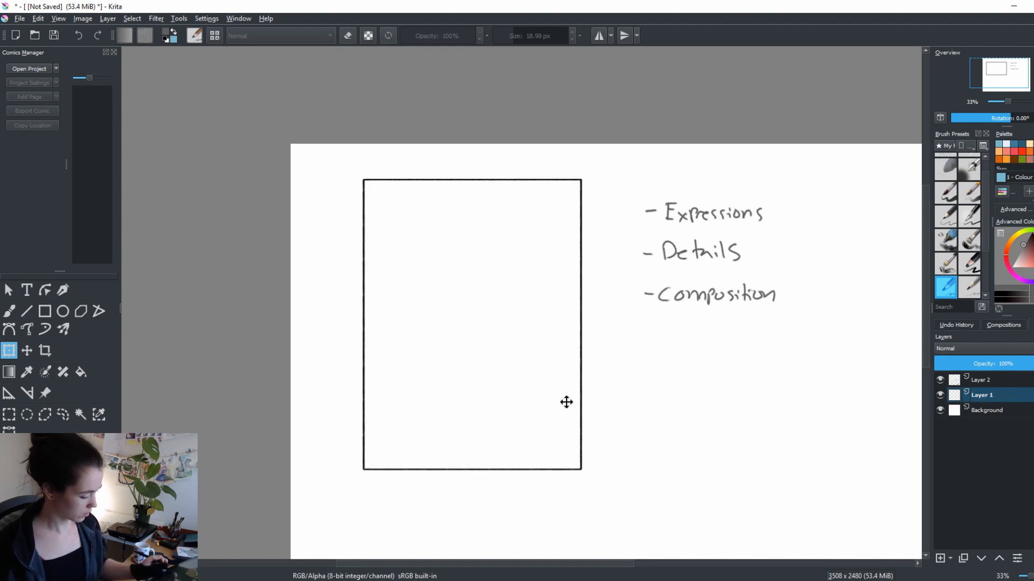
Add a layer above Layer 2 and sketch a round face with eyes and an open mouth in the frame's right half, brush size about 29 px
click(980, 380)
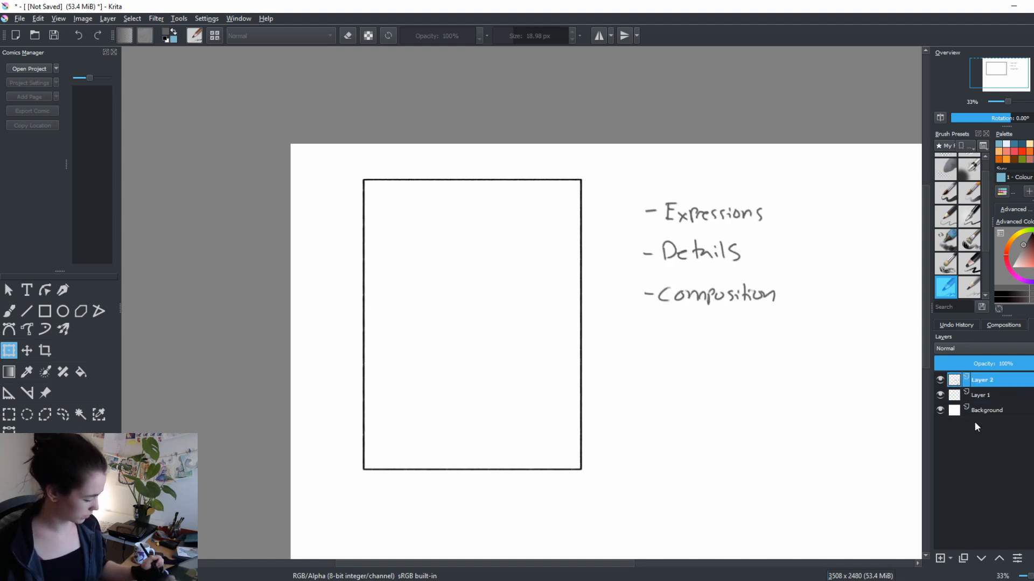
click(940, 559)
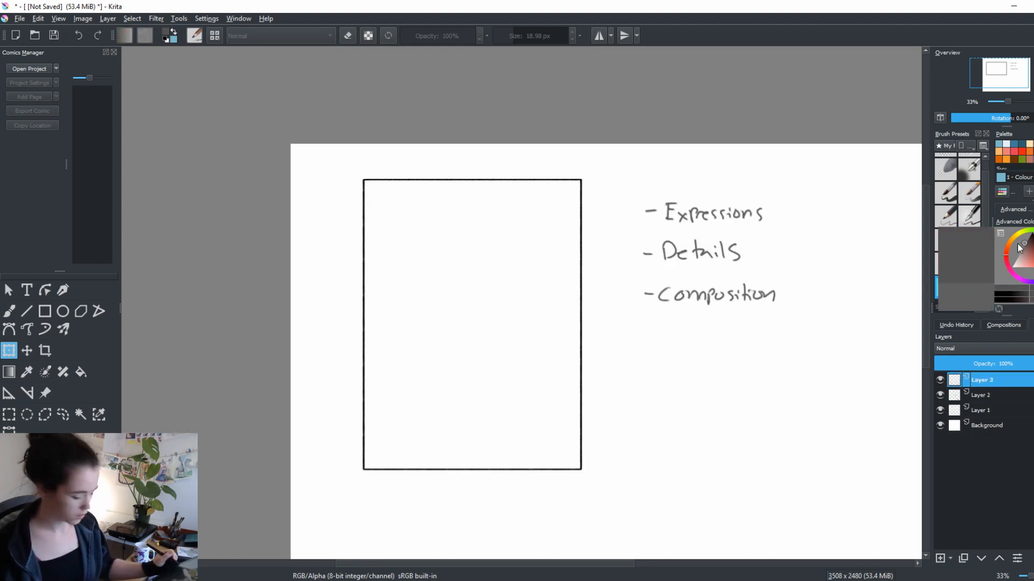
key(b)
drag(580, 388, 628, 398)
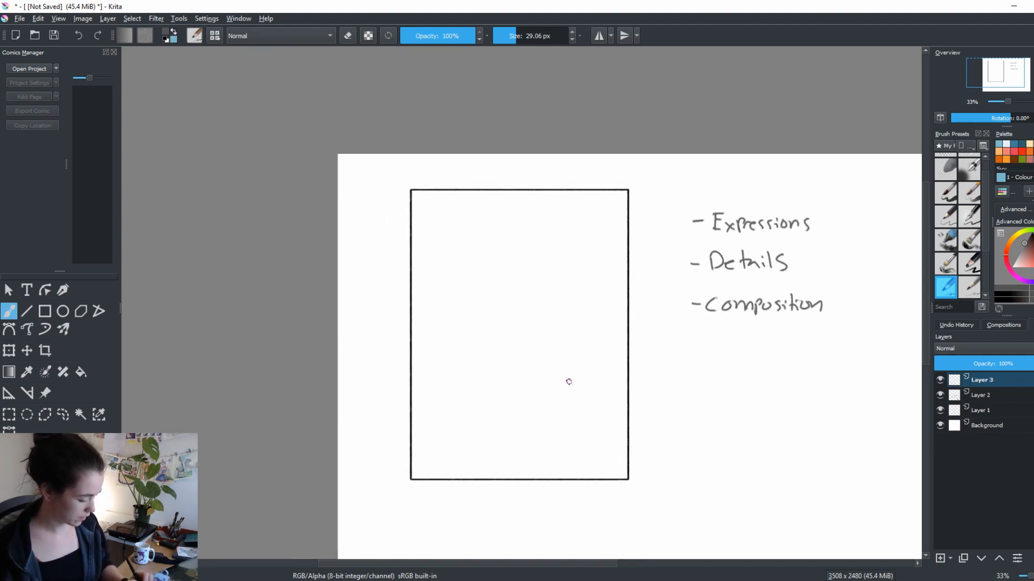
mouse_move(548, 315)
mouse_down()
mouse_move(585, 308)
mouse_move(560, 322)
mouse_move(564, 296)
mouse_move(573, 297)
mouse_up()
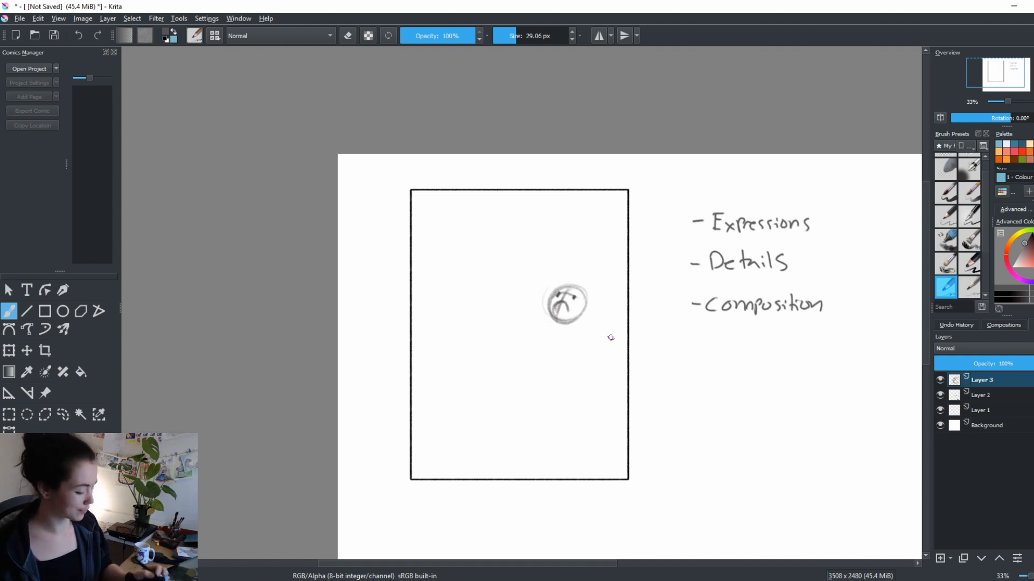
drag(565, 307, 559, 303)
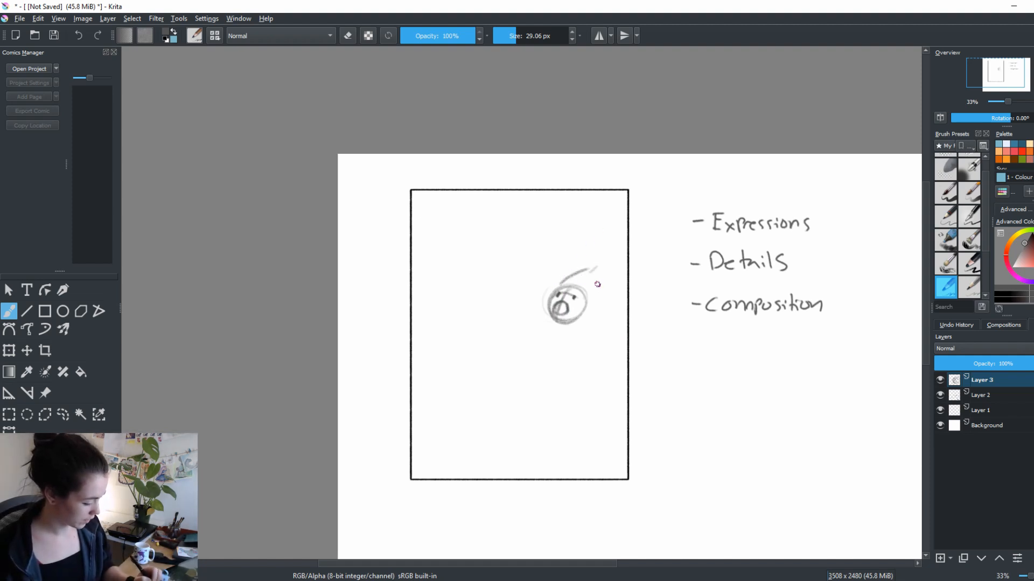
Sketch loose hair strokes above and behind the head, undoing an unwanted stroke
mouse_move(542, 269)
mouse_down()
mouse_move(573, 260)
mouse_move(587, 278)
mouse_move(558, 267)
mouse_move(612, 279)
mouse_move(612, 296)
mouse_move(594, 303)
mouse_move(612, 297)
mouse_move(593, 291)
mouse_move(602, 310)
mouse_up()
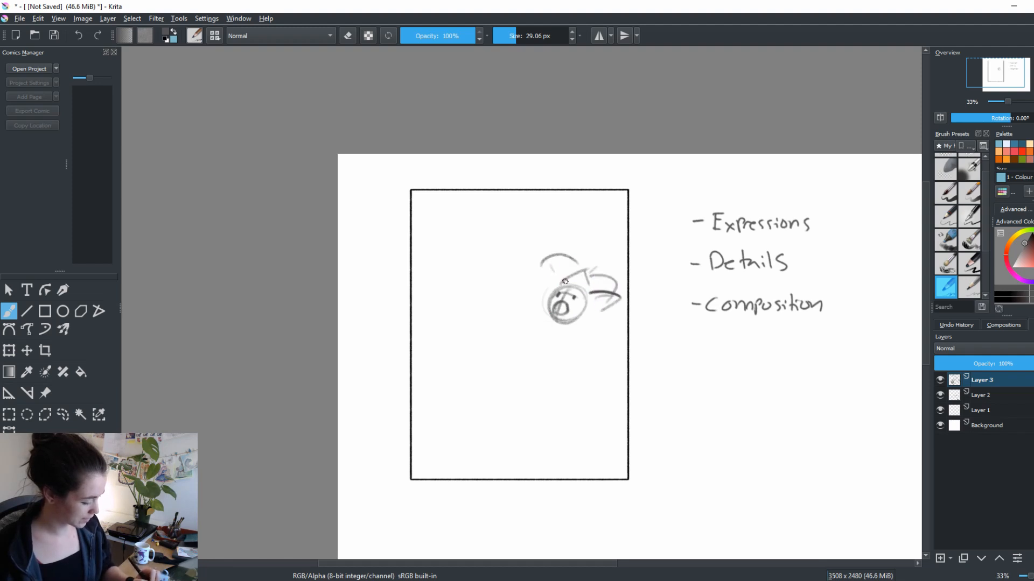
drag(504, 312, 640, 261)
key(ctrl+z)
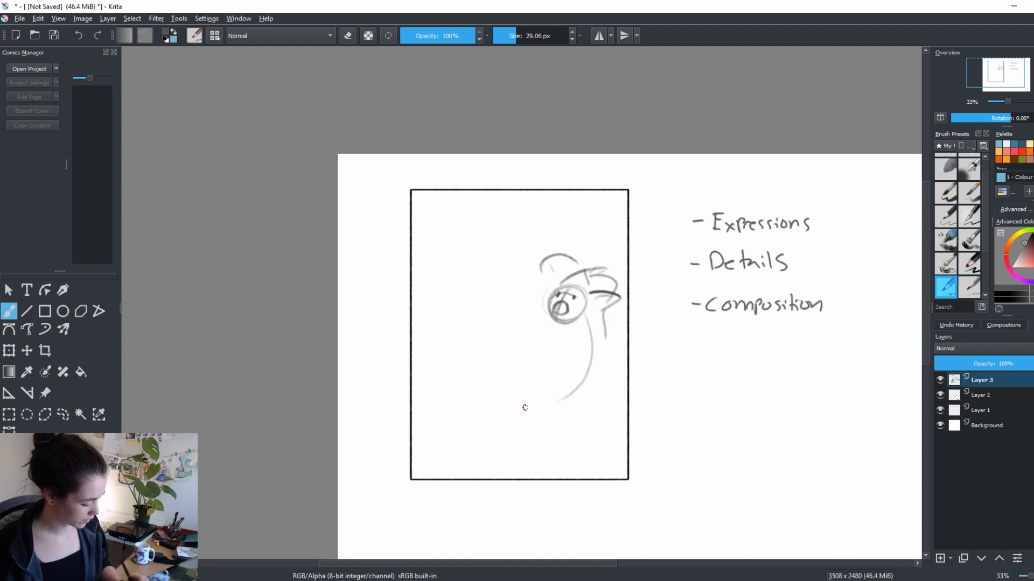
Sketch the figure's torso line, two bent legs with feet reaching toward the frame's left side, and the outstretched arms with hands
mouse_move(531, 371)
mouse_down()
mouse_move(500, 348)
mouse_move(538, 401)
mouse_up()
drag(564, 335, 545, 375)
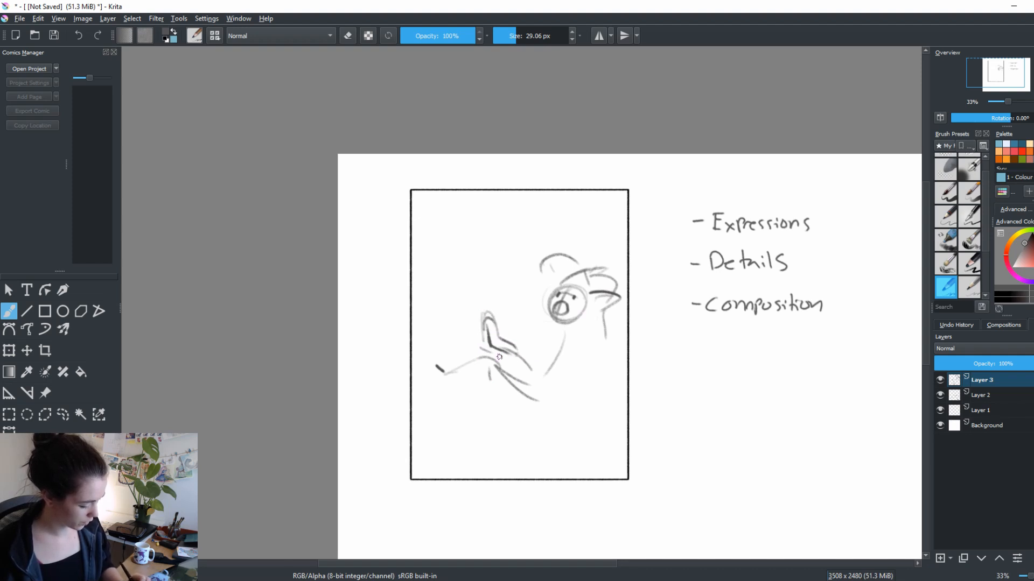
drag(449, 370, 533, 383)
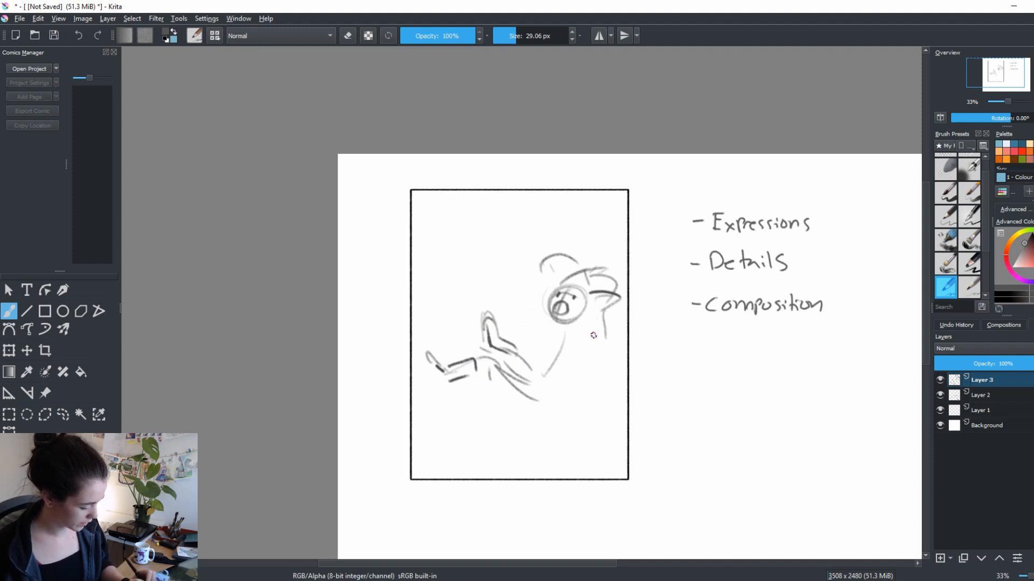
mouse_move(577, 331)
mouse_down()
mouse_move(510, 301)
mouse_move(505, 287)
mouse_move(510, 310)
mouse_move(498, 292)
mouse_move(564, 340)
mouse_up()
drag(520, 310, 553, 341)
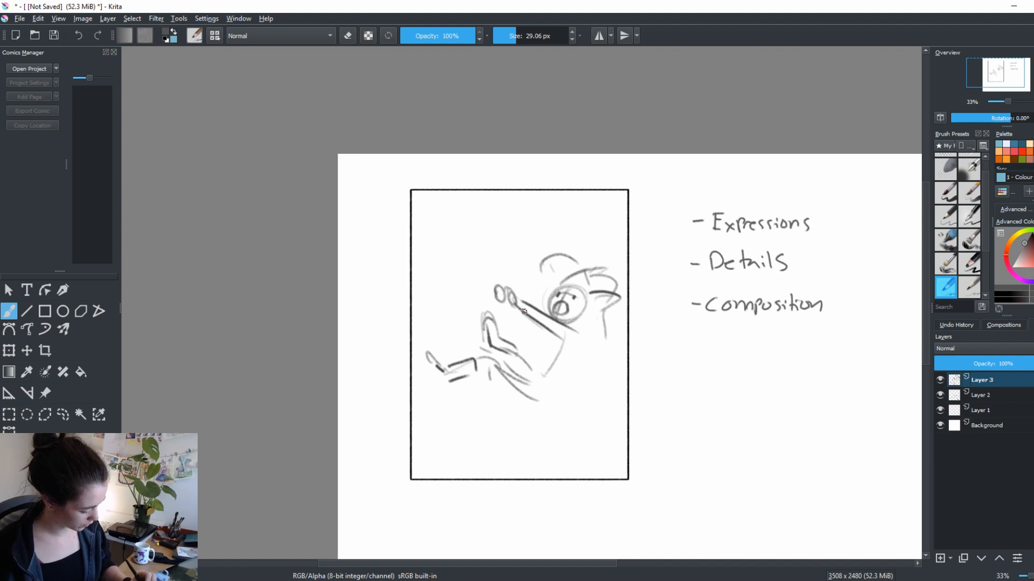
Reinforce the figure with darker curved strokes for the head outline, back, hips, thigh and lower leg
mouse_move(557, 288)
mouse_down()
mouse_move(542, 313)
mouse_move(590, 301)
mouse_move(533, 401)
mouse_up()
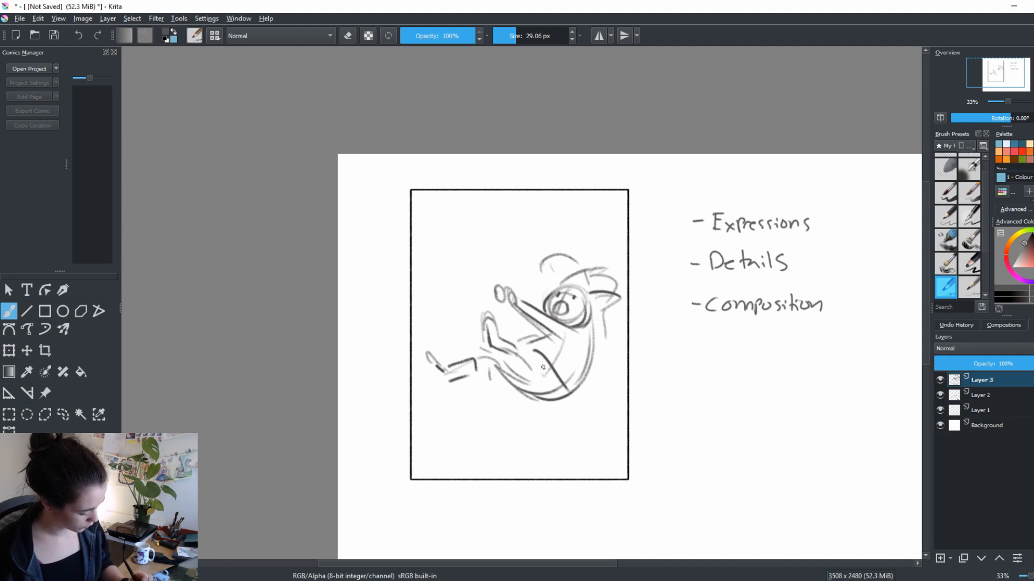
mouse_move(541, 365)
mouse_down()
mouse_move(596, 354)
mouse_move(576, 395)
mouse_up()
mouse_move(599, 331)
mouse_down()
mouse_move(589, 389)
mouse_move(575, 393)
mouse_up()
mouse_move(501, 352)
mouse_down()
mouse_move(528, 399)
mouse_move(516, 348)
mouse_move(560, 386)
mouse_up()
drag(528, 398, 572, 395)
drag(468, 378, 491, 378)
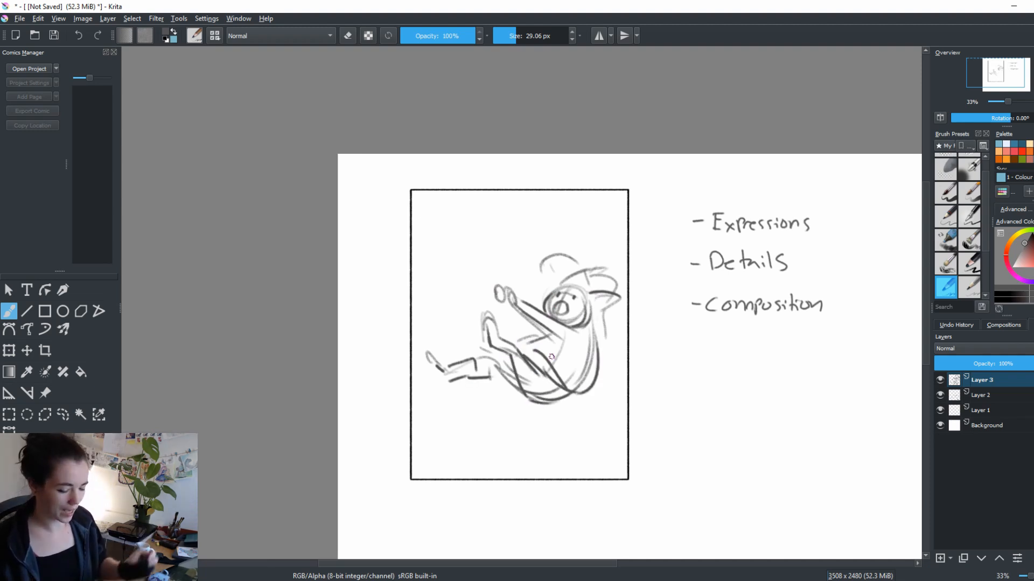
Lasso-select the figure's legs and hips, make them narrower and rotate them so the feet point lower
click(63, 414)
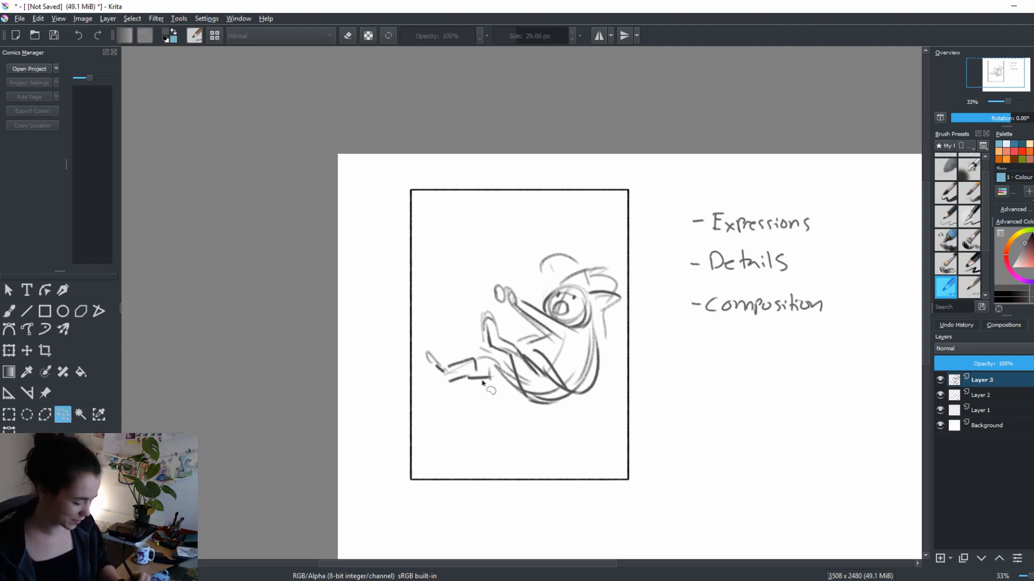
mouse_move(452, 410)
mouse_down()
mouse_move(473, 311)
mouse_move(589, 411)
mouse_move(463, 425)
mouse_up()
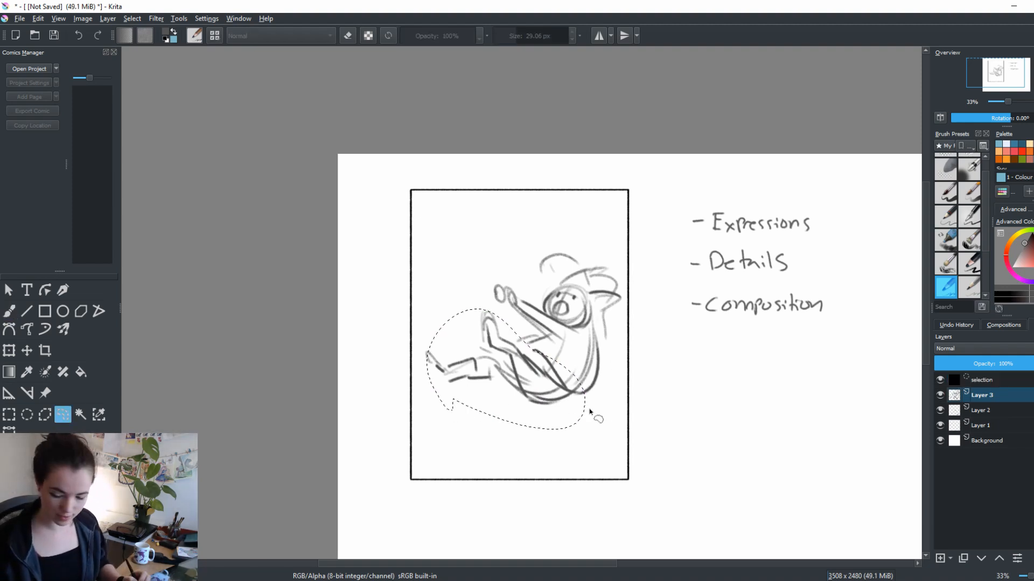
key(ctrl+t)
drag(427, 369, 448, 369)
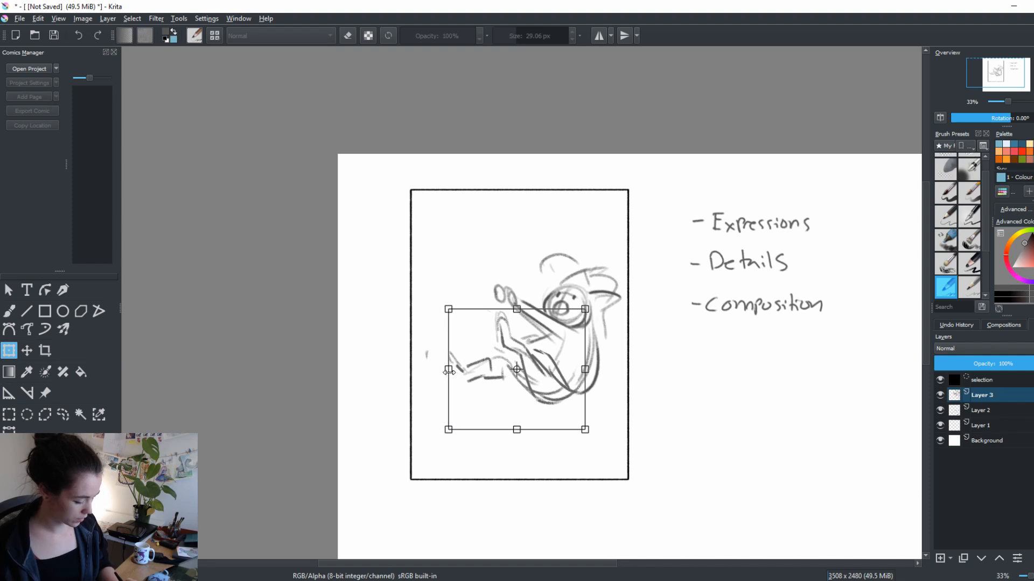
mouse_move(584, 403)
mouse_down()
mouse_move(597, 380)
mouse_move(611, 418)
mouse_move(583, 406)
mouse_up()
key(ctrl+z)
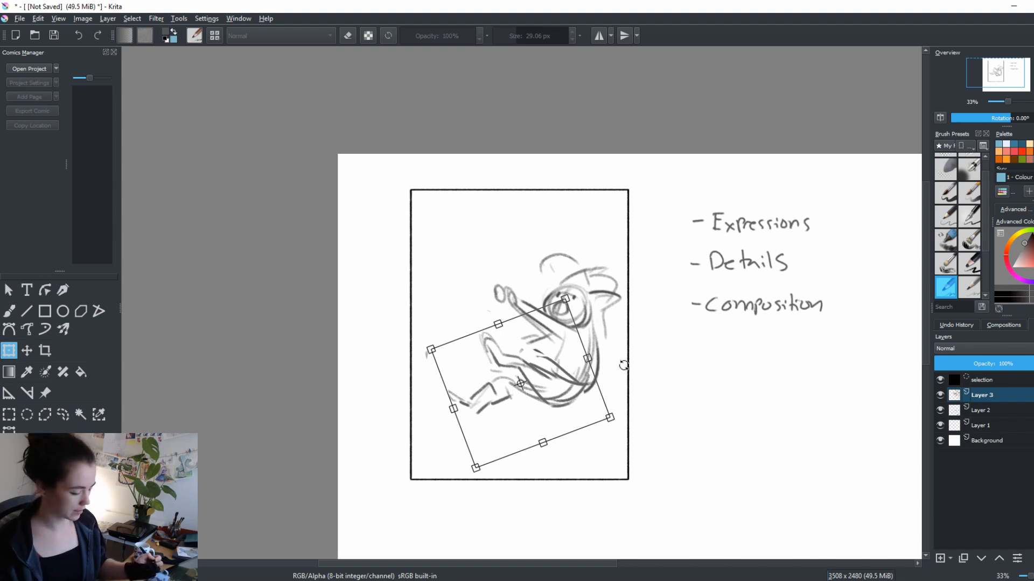
key(Return)
Select the whole figure with a freehand outline, move it down toward the frame's lower edge, and clear the selection
key(l)
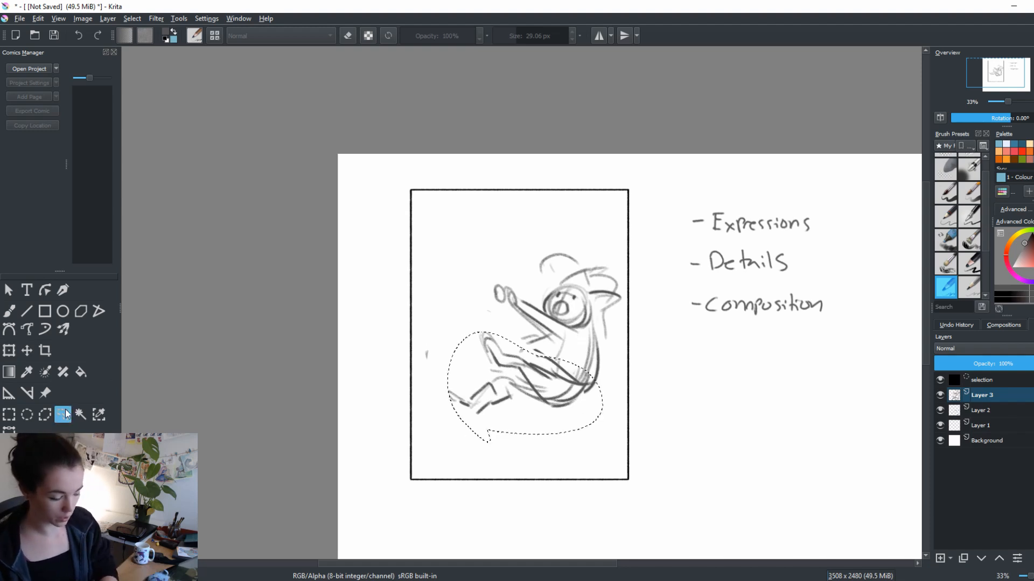
key(ctrl+shift+a)
mouse_move(604, 235)
mouse_down()
mouse_move(434, 409)
mouse_move(617, 356)
mouse_move(598, 225)
mouse_up()
key(ctrl+t)
mouse_move(609, 411)
mouse_down()
mouse_move(616, 463)
mouse_move(609, 445)
mouse_up()
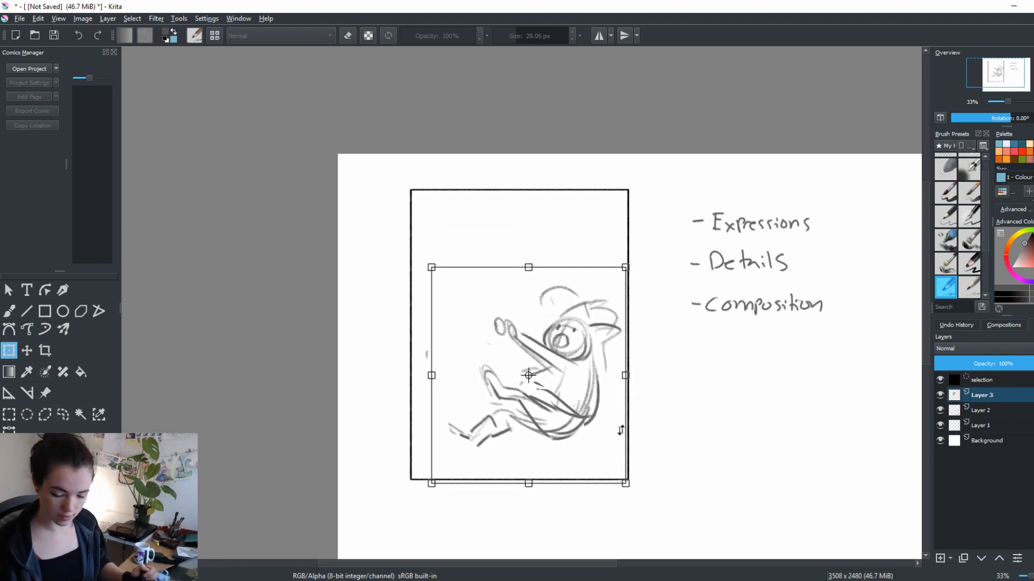
key(Return)
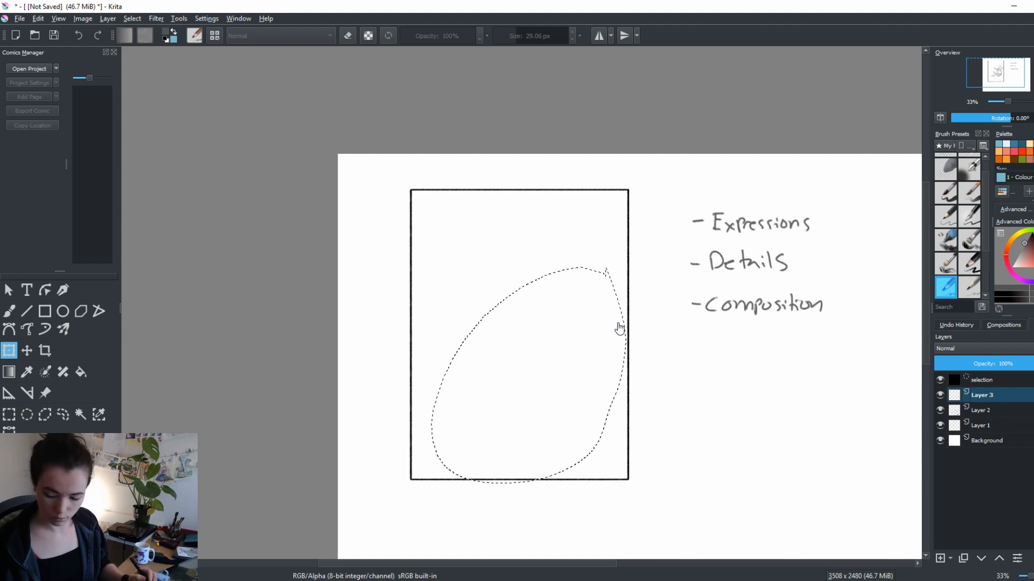
key(ctrl+shift+a)
Erase most of the stray mark beside the figure and redraw the feet and back with a brush of about 52 px
key(b)
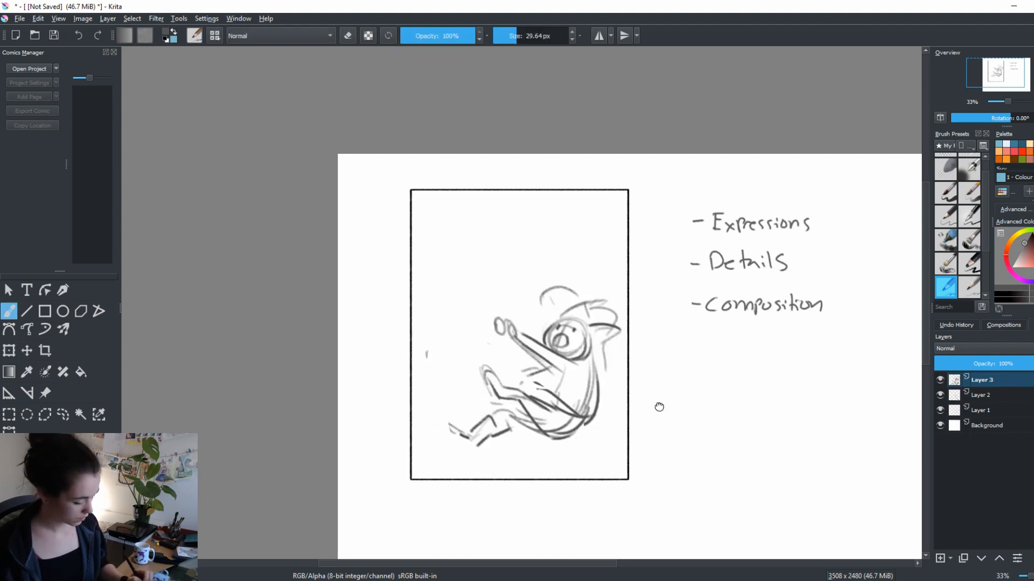
drag(658, 407, 683, 385)
key(e)
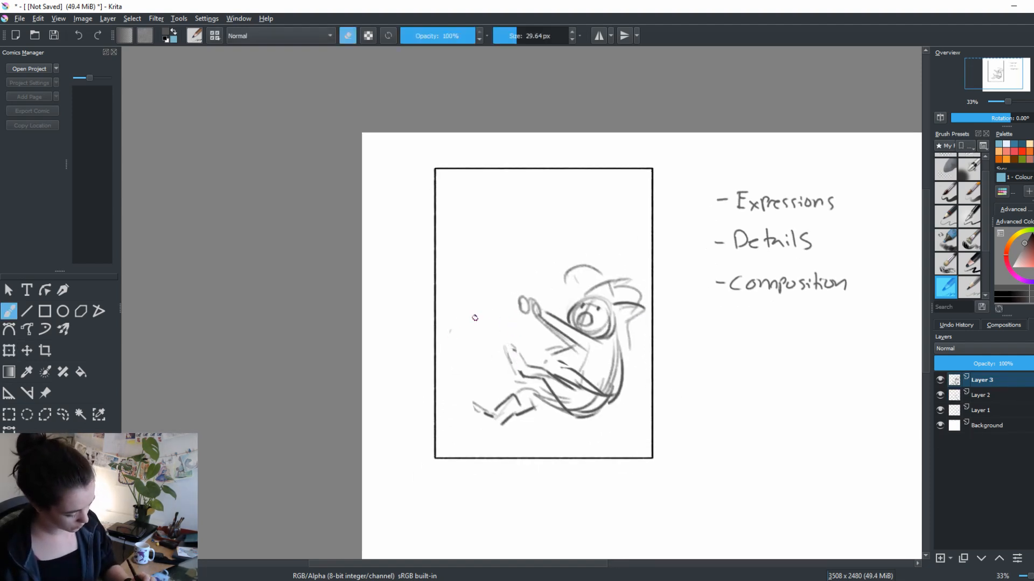
key(e)
mouse_move(516, 375)
mouse_down()
mouse_move(505, 345)
mouse_move(527, 365)
mouse_move(496, 426)
mouse_up()
mouse_move(615, 327)
mouse_down()
mouse_move(621, 385)
mouse_move(584, 417)
mouse_up()
mouse_move(610, 335)
mouse_down()
mouse_move(588, 404)
mouse_move(609, 394)
mouse_move(618, 333)
mouse_move(609, 395)
mouse_move(597, 414)
mouse_move(591, 398)
mouse_move(569, 416)
mouse_up()
key(e)
key(e)
drag(602, 368, 566, 407)
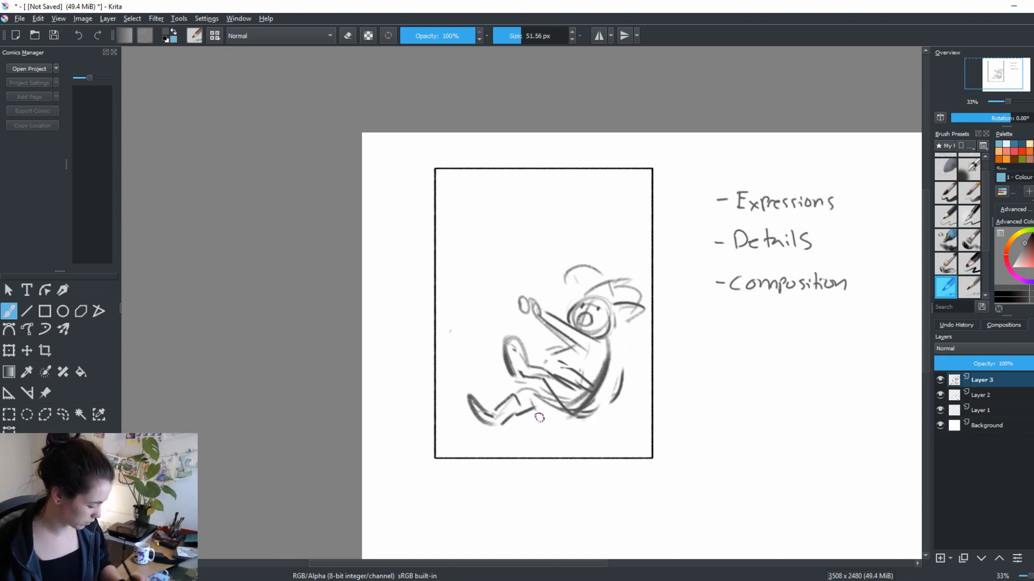
Undo the last back strokes and redraw the back as a curve from the neck down to the hips
key(ctrl+z)
key(ctrl+z)
drag(608, 336, 582, 413)
key(ctrl+z)
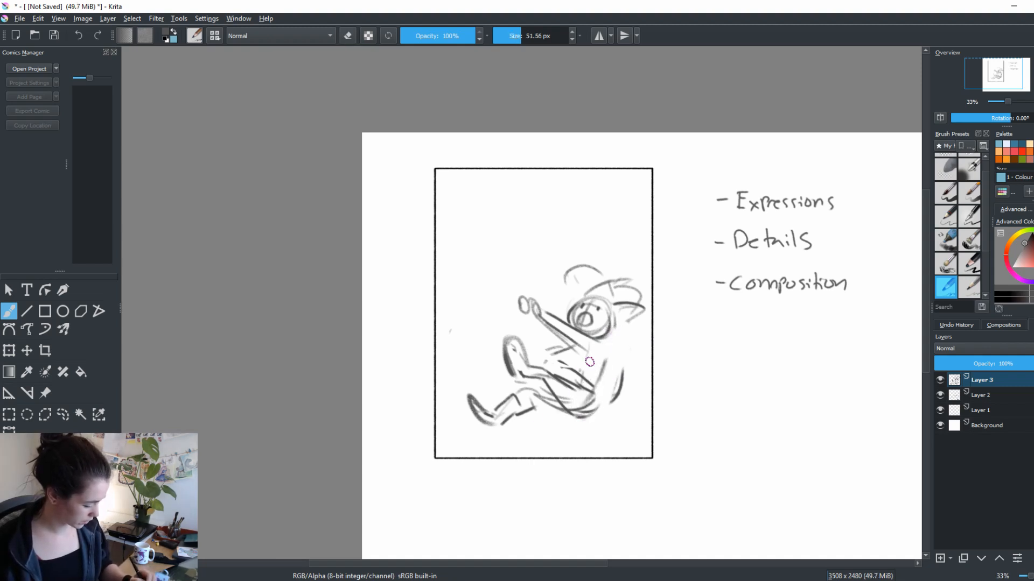
drag(608, 335, 583, 410)
drag(599, 343, 584, 409)
Erase cluttered lines around the torso and redraw the waist, thighs and raised leg with darker strokes
key(e)
mouse_move(602, 367)
mouse_down()
mouse_move(587, 407)
mouse_move(588, 363)
mouse_move(533, 350)
mouse_move(580, 379)
mouse_move(532, 368)
mouse_up()
key(e)
drag(511, 378, 519, 383)
mouse_move(601, 348)
mouse_down()
mouse_move(594, 398)
mouse_move(595, 382)
mouse_up()
mouse_move(584, 371)
mouse_down()
mouse_move(559, 386)
mouse_move(573, 396)
mouse_up()
drag(564, 362, 549, 380)
drag(591, 385, 563, 403)
Sketch a wide curve sweeping from beneath the hips up to the frame's right edge, erasing the leftover back stroke
mouse_move(560, 385)
mouse_down()
mouse_move(542, 401)
mouse_move(621, 372)
mouse_up()
key(e)
mouse_move(621, 373)
mouse_down()
mouse_move(612, 404)
mouse_move(632, 415)
mouse_move(640, 378)
mouse_move(632, 409)
mouse_up()
key(e)
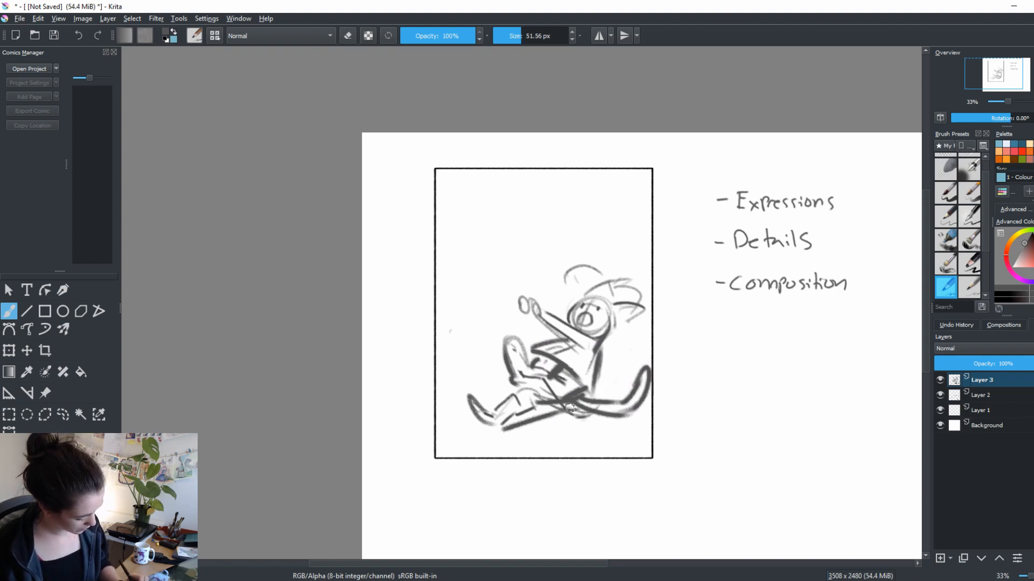
mouse_move(493, 434)
mouse_down()
mouse_move(564, 415)
mouse_move(581, 422)
mouse_up()
key(ctrl+z)
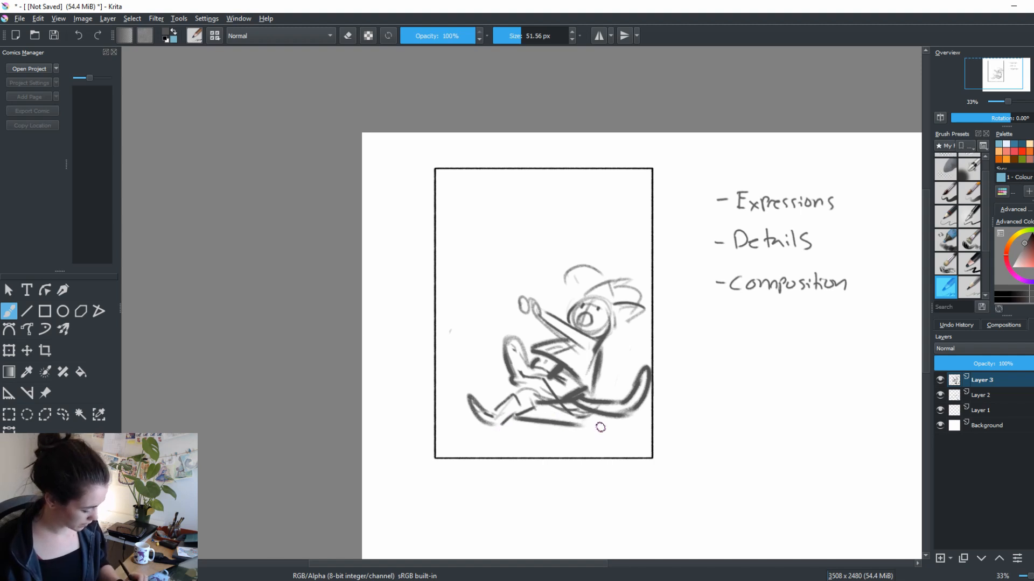
key(ctrl+z)
mouse_move(521, 451)
mouse_down()
mouse_move(563, 414)
mouse_move(642, 441)
mouse_up()
key(ctrl+z)
Sketch a blocky shape in the frame's lower right corner, an arc under the hips and a ground line at lower left
mouse_move(521, 451)
mouse_down()
mouse_move(598, 414)
mouse_move(581, 457)
mouse_up()
mouse_move(641, 428)
mouse_down()
mouse_move(642, 447)
mouse_move(607, 443)
mouse_move(601, 431)
mouse_move(634, 425)
mouse_move(588, 453)
mouse_up()
drag(639, 434, 636, 451)
mouse_move(541, 426)
mouse_down()
mouse_move(525, 455)
mouse_move(506, 448)
mouse_up()
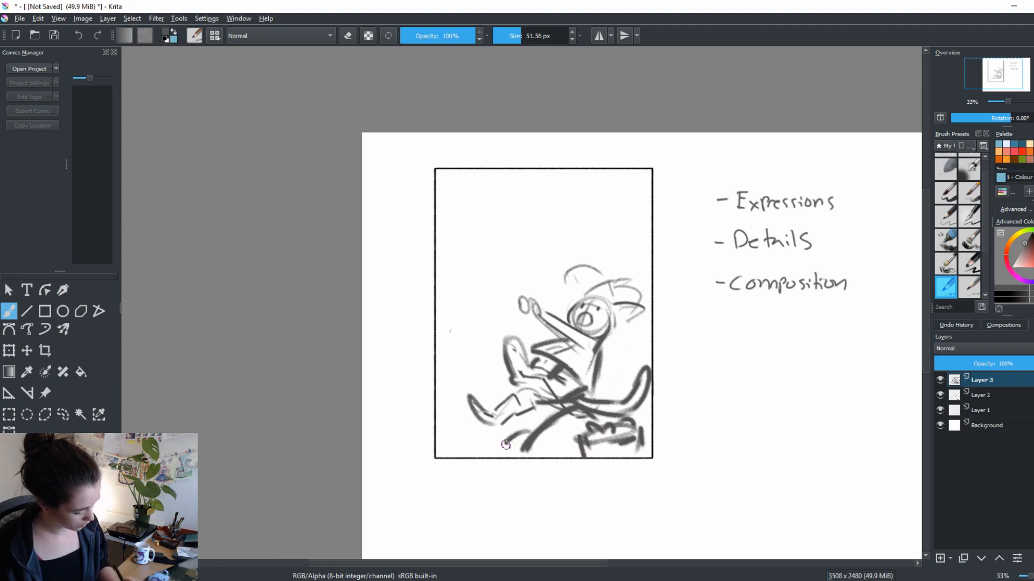
mouse_move(434, 438)
mouse_down()
mouse_move(518, 443)
mouse_move(489, 440)
mouse_up()
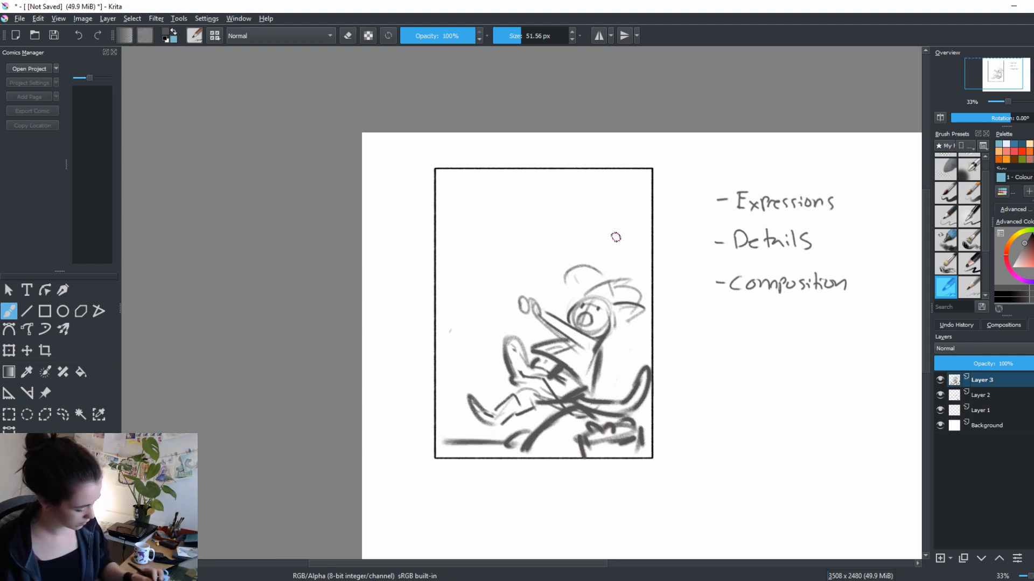
Try to erase the outstretched arms and redraw them in a bent pose, undoing the changes
key(e)
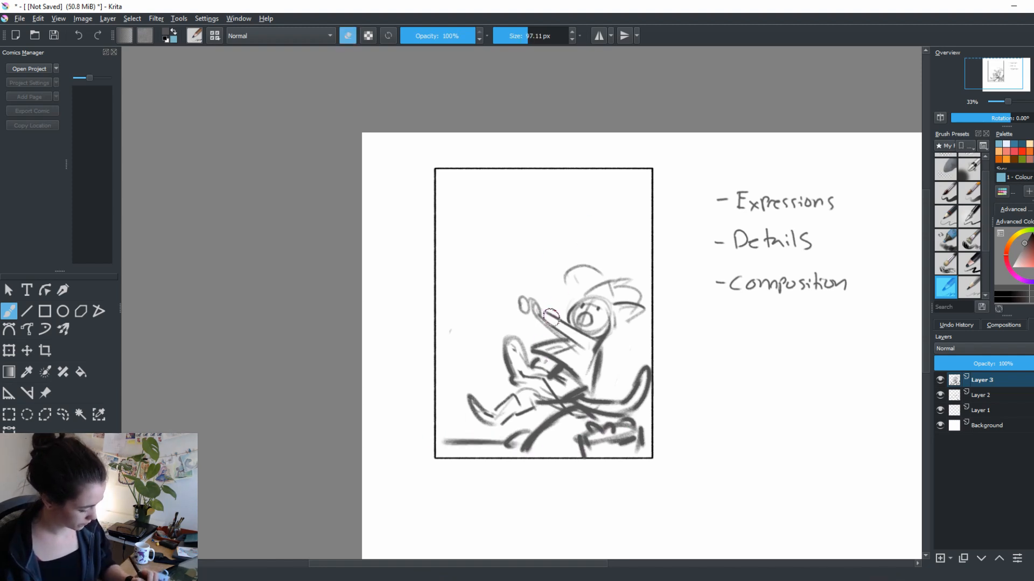
mouse_move(555, 318)
mouse_down()
mouse_move(530, 307)
mouse_move(547, 305)
mouse_up()
mouse_move(563, 341)
mouse_down()
mouse_move(585, 341)
mouse_move(555, 349)
mouse_move(536, 332)
mouse_move(533, 308)
mouse_up()
key(e)
key(ctrl+z)
key(ctrl+z)
drag(592, 336, 571, 356)
drag(533, 308, 586, 337)
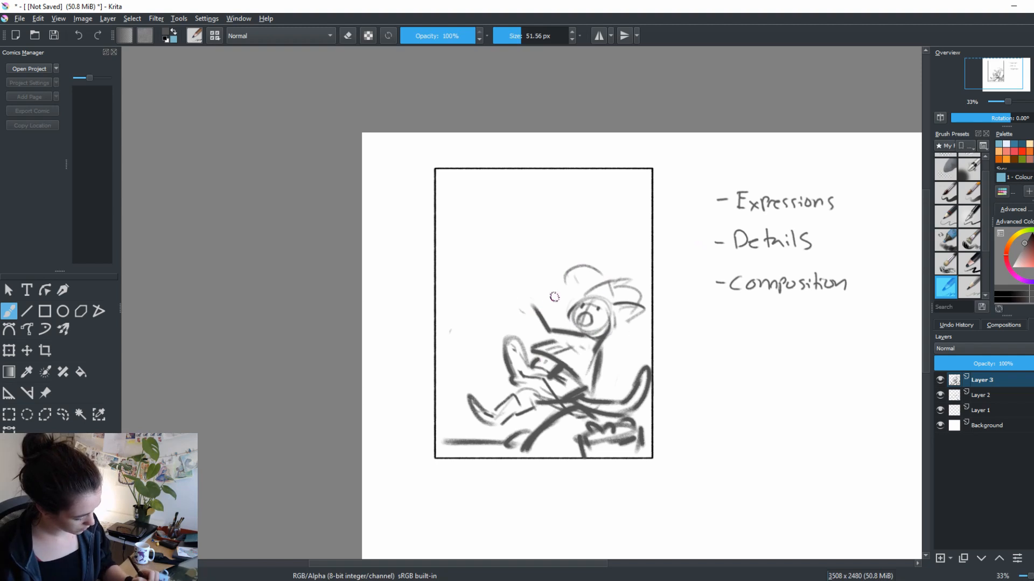
key(ctrl+z)
key(ctrl+z)
key(ctrl+z)
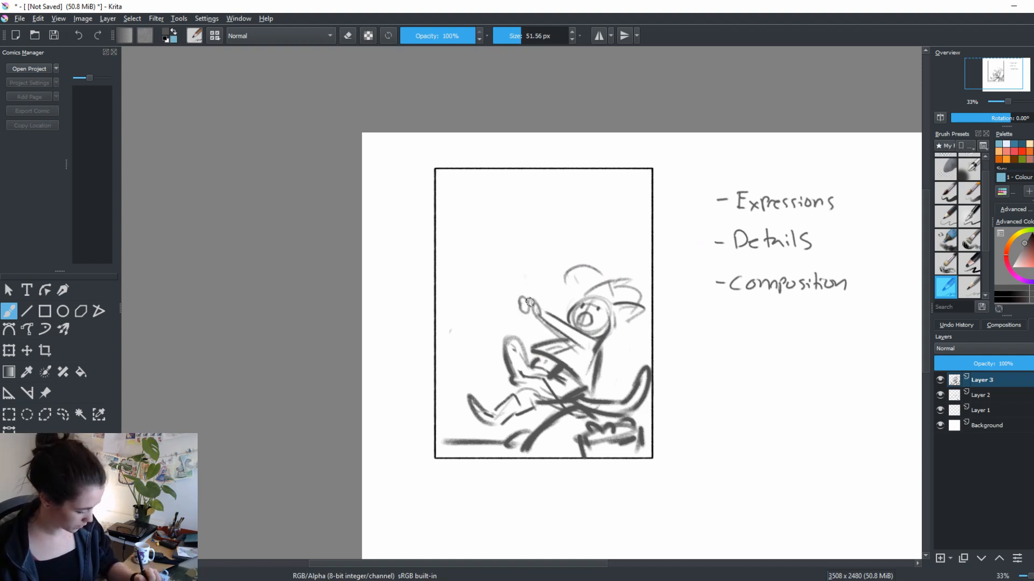
Try several long curved strokes through the figure's hands toward the upper part of the frame, undoing each one
mouse_move(526, 277)
mouse_down()
mouse_move(539, 342)
mouse_move(582, 212)
mouse_up()
key(ctrl+z)
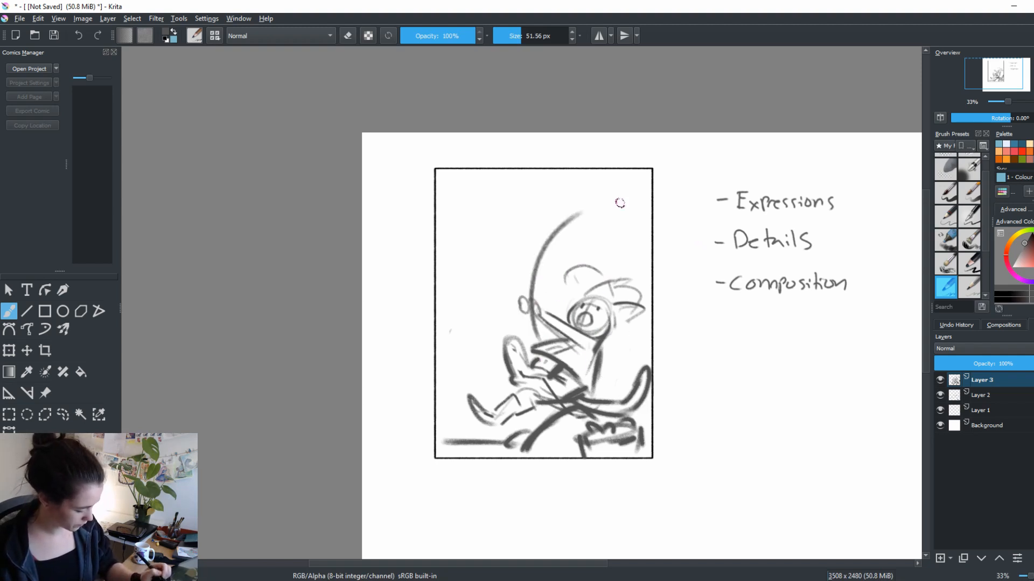
key(ctrl+z)
drag(531, 341, 557, 216)
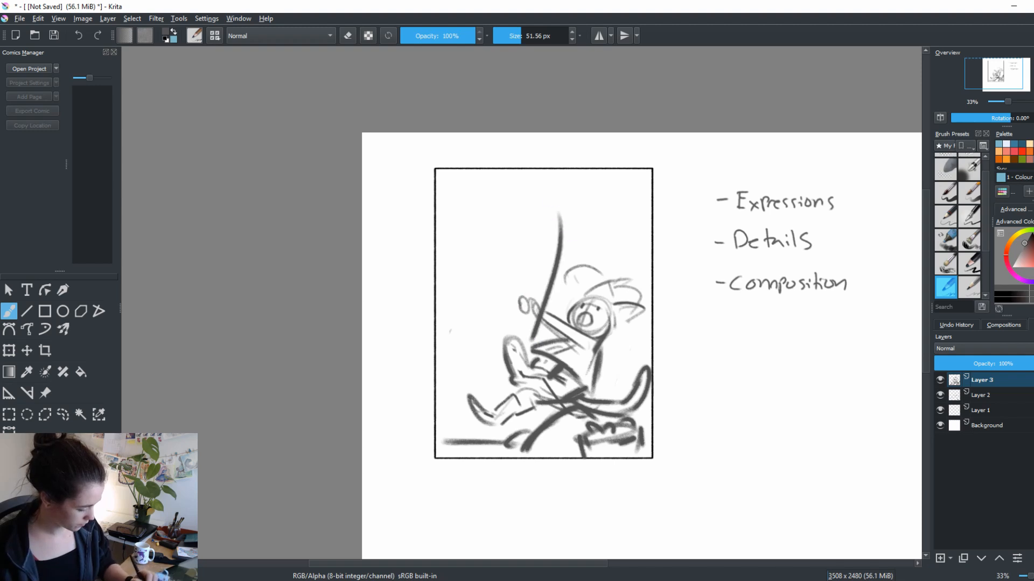
key(ctrl+z)
drag(522, 334, 575, 213)
key(ctrl+z)
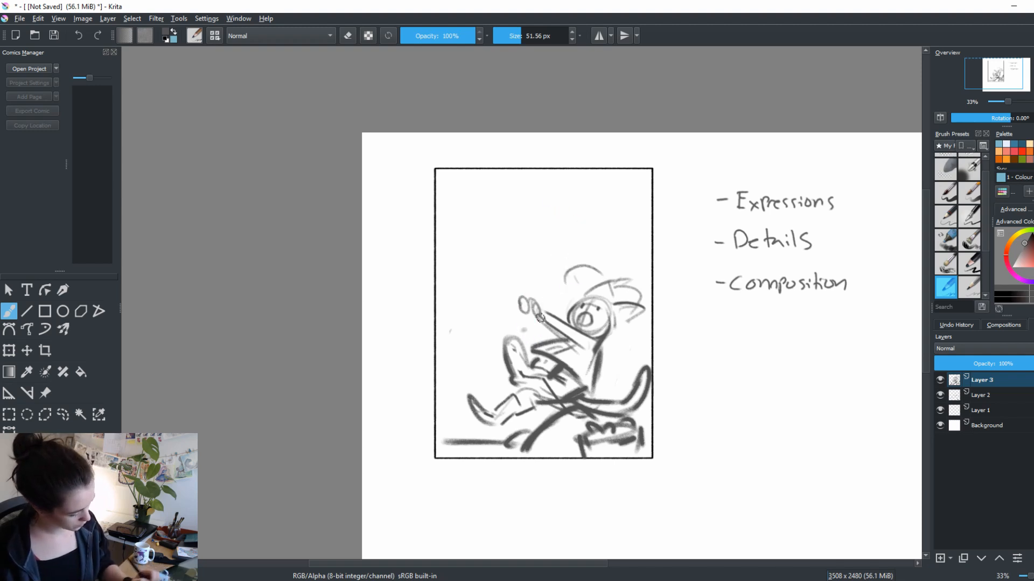
mouse_move(524, 330)
mouse_down()
mouse_move(460, 220)
mouse_move(472, 284)
mouse_up()
key(ctrl+z)
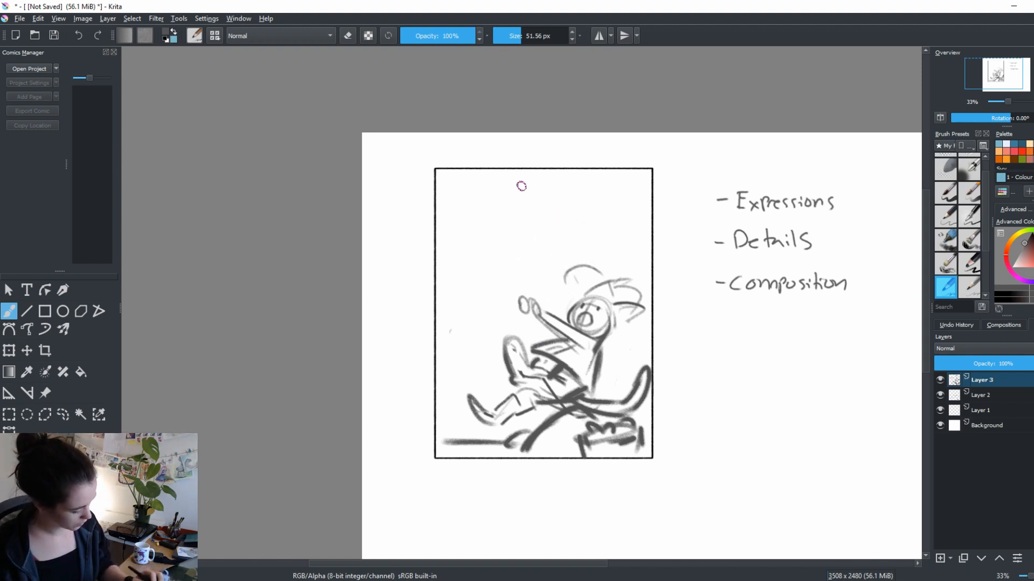
Add dark strokes behind the neck and reinforce the hair loop above the head
mouse_move(613, 326)
mouse_down()
mouse_move(644, 313)
mouse_move(623, 352)
mouse_move(604, 353)
mouse_move(618, 353)
mouse_up()
drag(568, 279, 572, 291)
drag(566, 284, 597, 267)
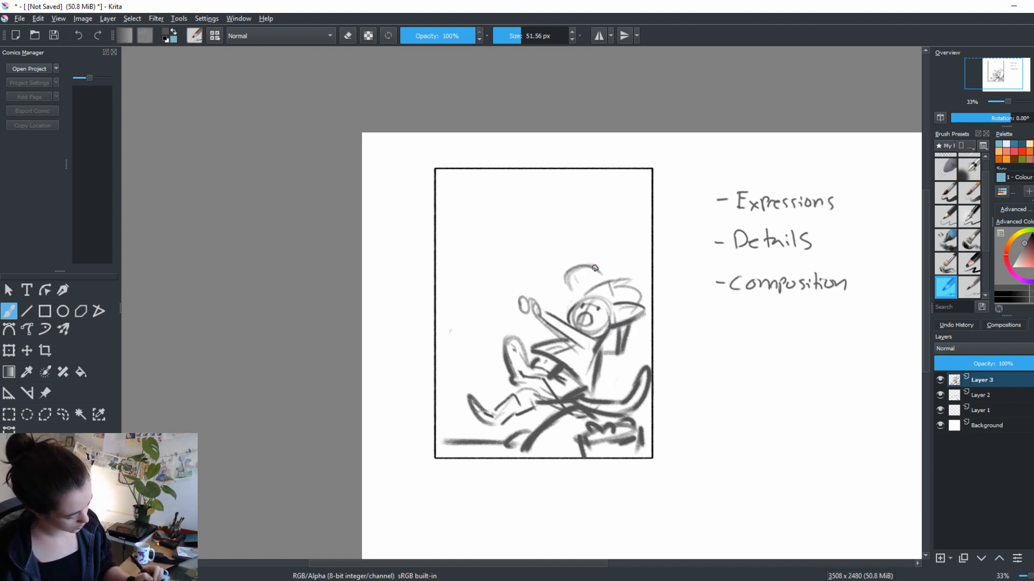
Sketch a large curl in the frame's upper left and thin its inner edge with the eraser
mouse_move(537, 200)
mouse_down()
mouse_move(465, 234)
mouse_move(516, 192)
mouse_move(511, 218)
mouse_move(467, 224)
mouse_move(498, 186)
mouse_move(536, 202)
mouse_move(462, 257)
mouse_up()
key(e)
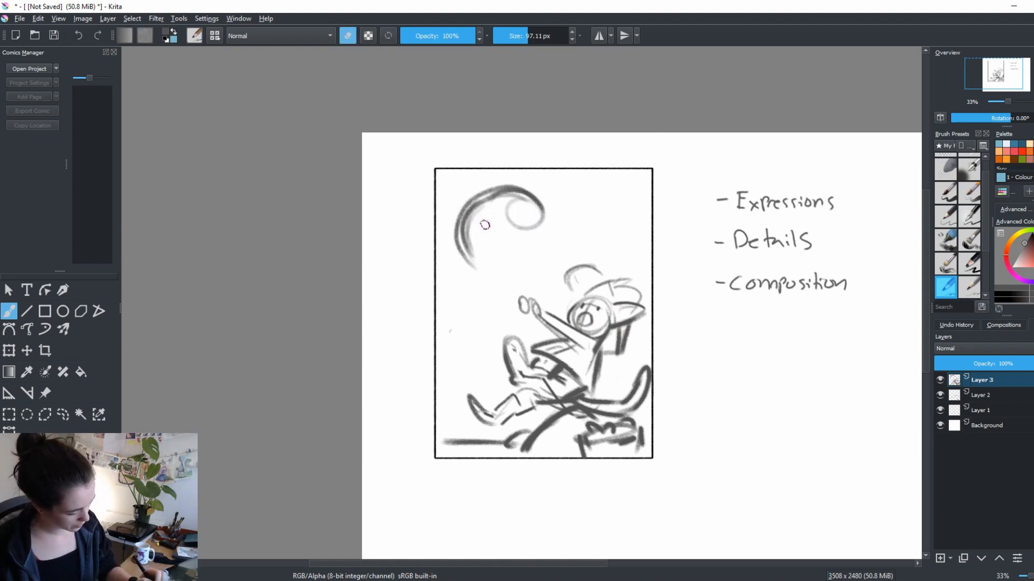
mouse_move(486, 203)
mouse_down()
mouse_move(466, 253)
mouse_move(491, 238)
mouse_move(476, 262)
mouse_up()
key(e)
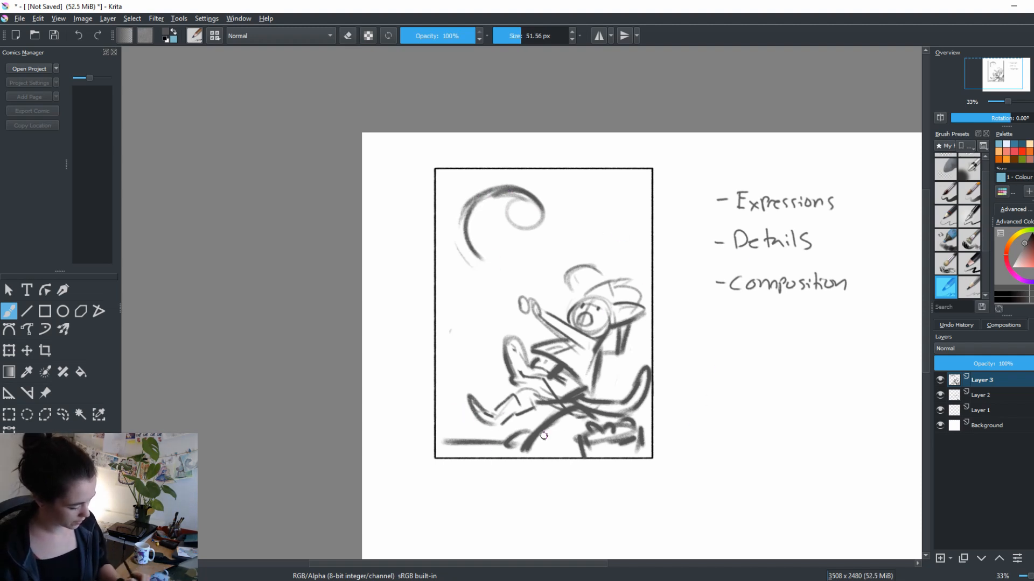
Sketch light sweeping arcs around the figure's back and feet and reinforce the curl's outer edge, undoing a stroke outside the frame
drag(544, 436, 487, 423)
mouse_move(634, 260)
mouse_down()
mouse_move(641, 339)
mouse_move(542, 434)
mouse_up()
mouse_move(478, 413)
mouse_down()
mouse_move(628, 378)
mouse_move(635, 321)
mouse_up()
mouse_move(610, 231)
mouse_down()
mouse_move(585, 397)
mouse_move(523, 416)
mouse_up()
mouse_move(463, 280)
mouse_down()
mouse_move(501, 188)
mouse_move(463, 297)
mouse_up()
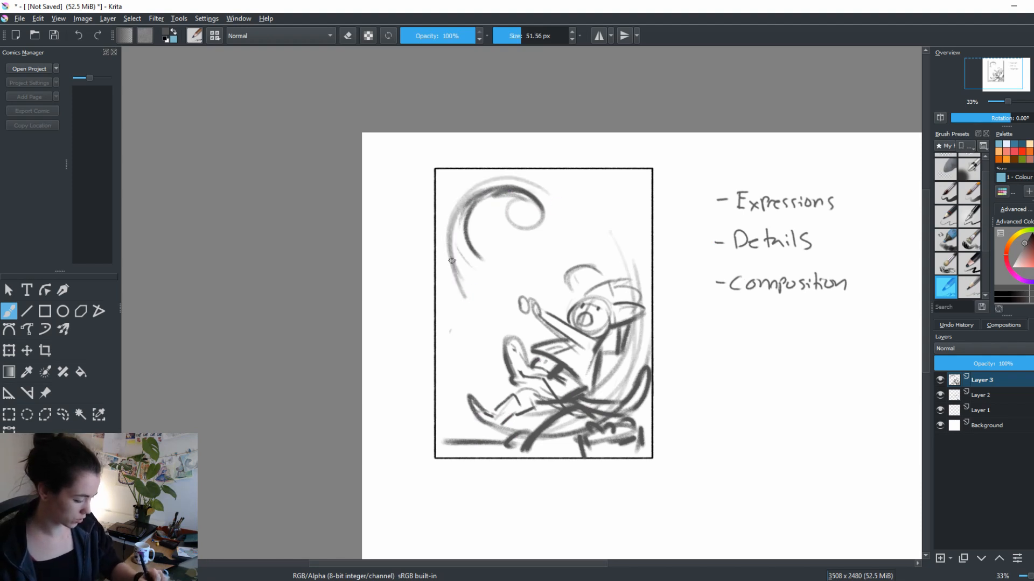
drag(498, 190, 451, 264)
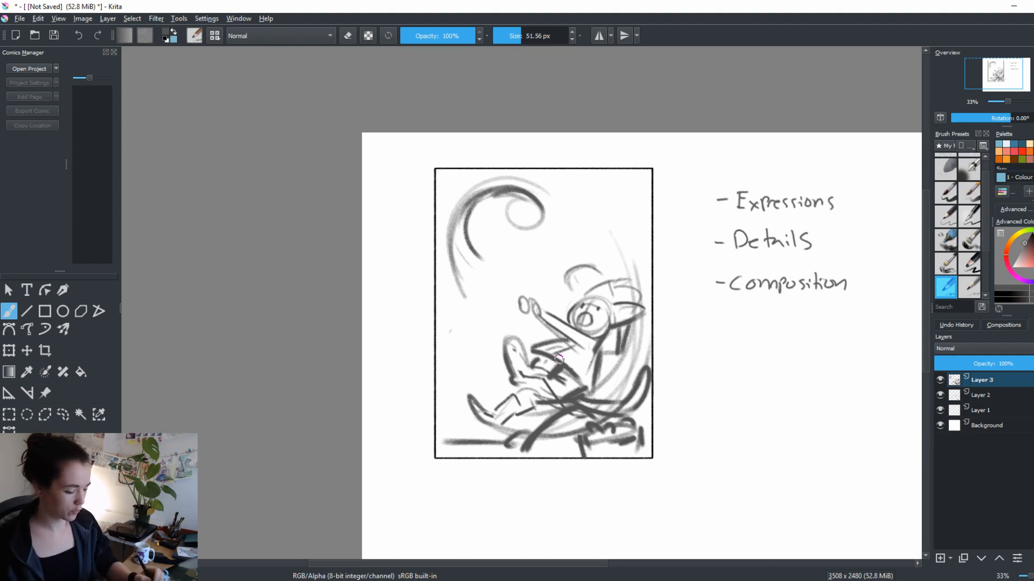
drag(416, 213, 476, 135)
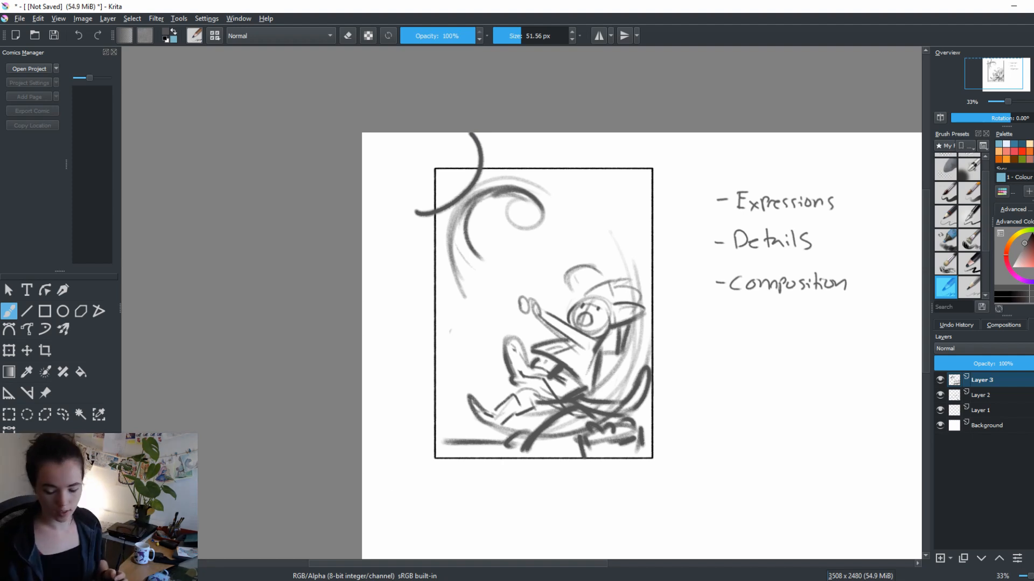
key(ctrl+z)
drag(450, 267, 536, 200)
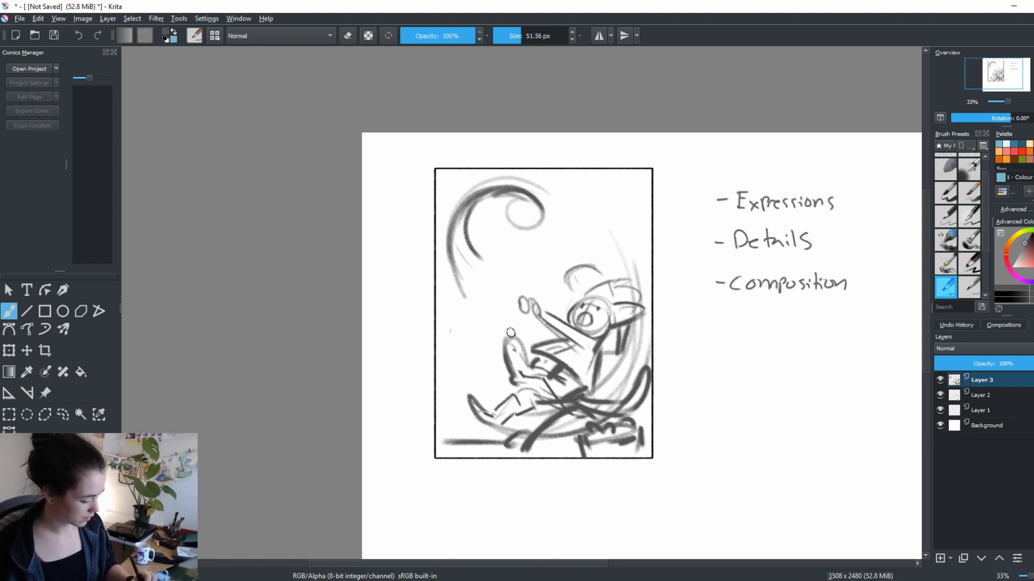
Try several curved strokes from the figure's hands toward the frame's upper right, undoing each one
mouse_move(526, 330)
mouse_down()
mouse_move(544, 263)
mouse_move(600, 225)
mouse_up()
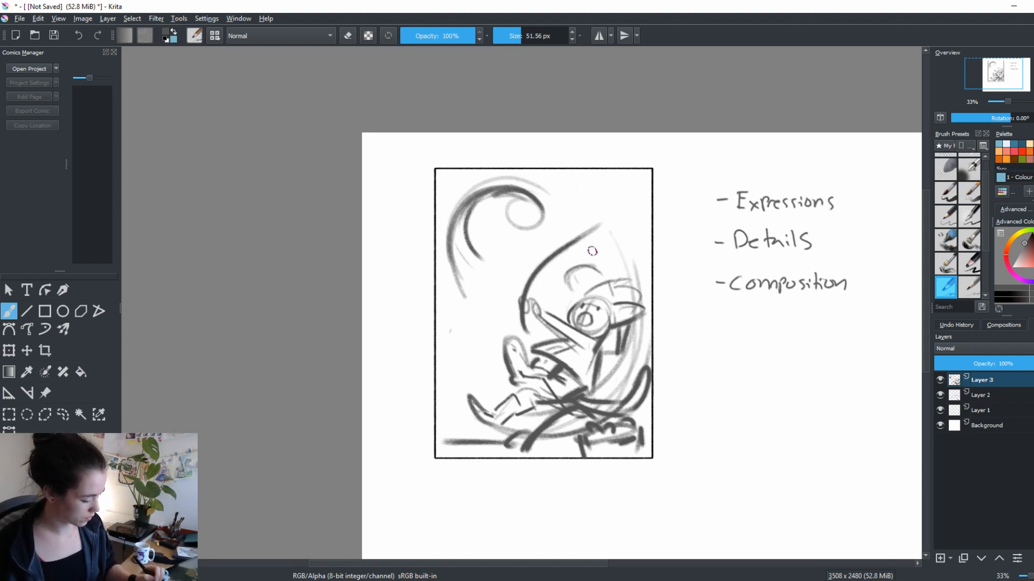
key(ctrl+z)
drag(532, 325, 602, 201)
key(ctrl+z)
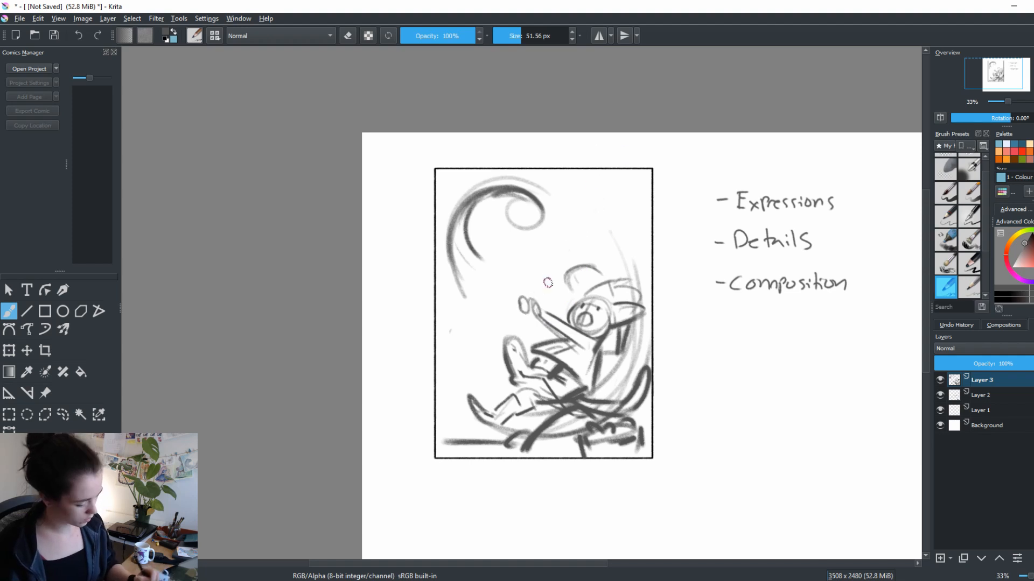
drag(508, 329, 572, 244)
key(ctrl+z)
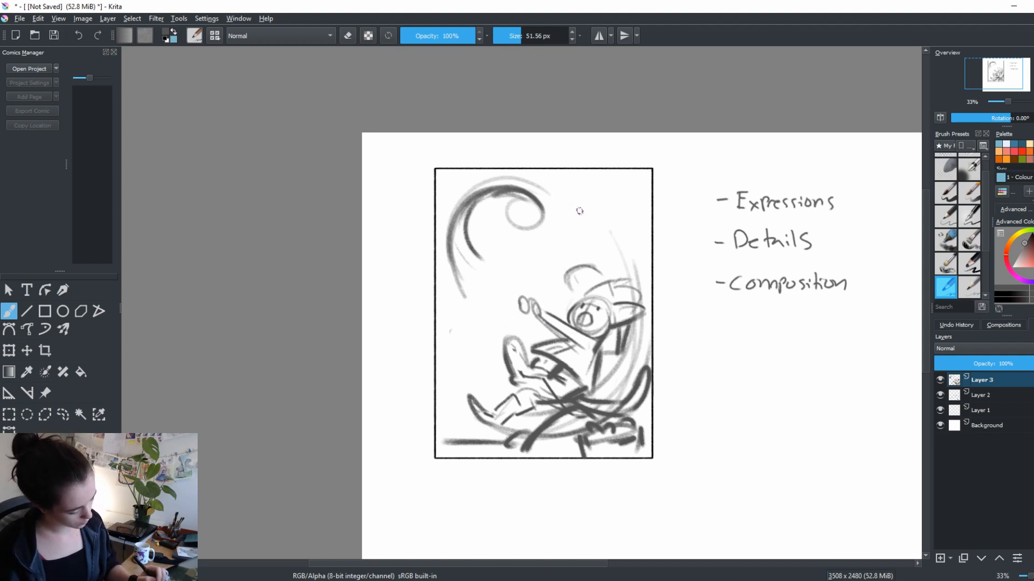
drag(533, 312, 585, 202)
key(ctrl+z)
Draw a long curve from below the hands up toward the frame's upper right, undoing the extra strokes at its tip
mouse_move(510, 328)
mouse_down()
mouse_move(589, 211)
mouse_move(559, 260)
mouse_move(512, 224)
mouse_up()
key(ctrl+z)
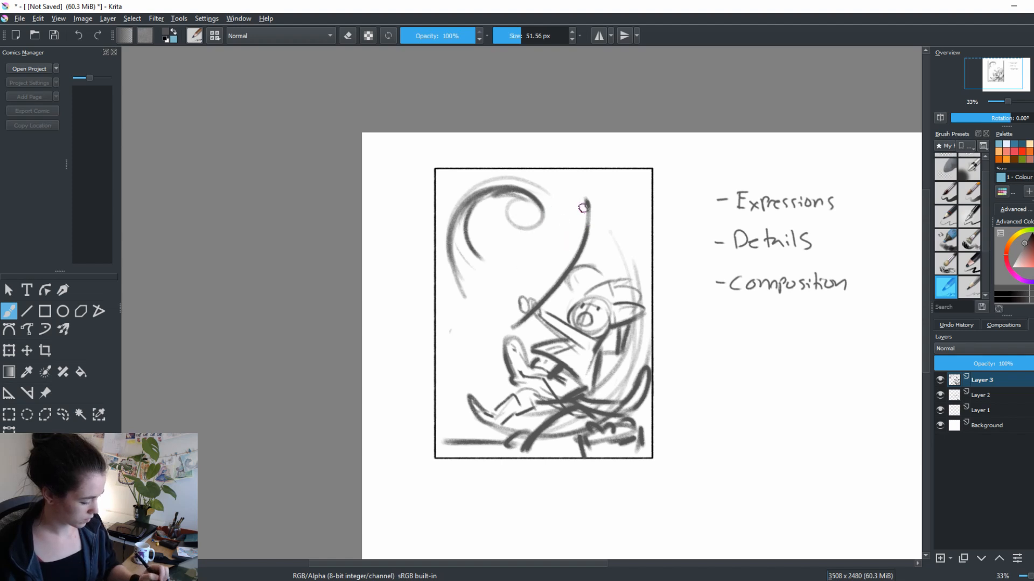
mouse_move(586, 206)
mouse_down()
mouse_move(545, 266)
mouse_move(499, 245)
mouse_move(538, 217)
mouse_move(553, 229)
mouse_move(621, 189)
mouse_move(518, 260)
mouse_move(600, 252)
mouse_move(610, 186)
mouse_move(506, 253)
mouse_move(631, 206)
mouse_up()
key(ctrl+z)
key(ctrl+z)
key(ctrl+z)
key(ctrl+z)
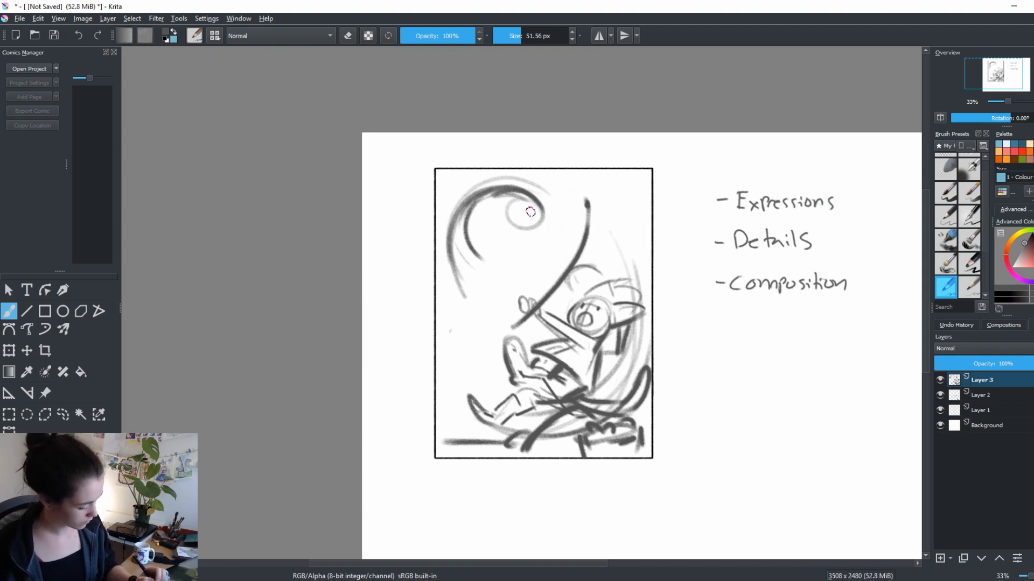
Turn the curl into a creature's head by sketching its eye, cheek markings, rounded forehead and open mouth
mouse_move(514, 214)
mouse_down()
mouse_move(540, 213)
mouse_move(532, 237)
mouse_move(497, 219)
mouse_move(501, 235)
mouse_move(539, 233)
mouse_move(539, 204)
mouse_move(516, 242)
mouse_move(541, 235)
mouse_move(519, 241)
mouse_move(504, 203)
mouse_move(486, 209)
mouse_move(545, 223)
mouse_move(473, 263)
mouse_up()
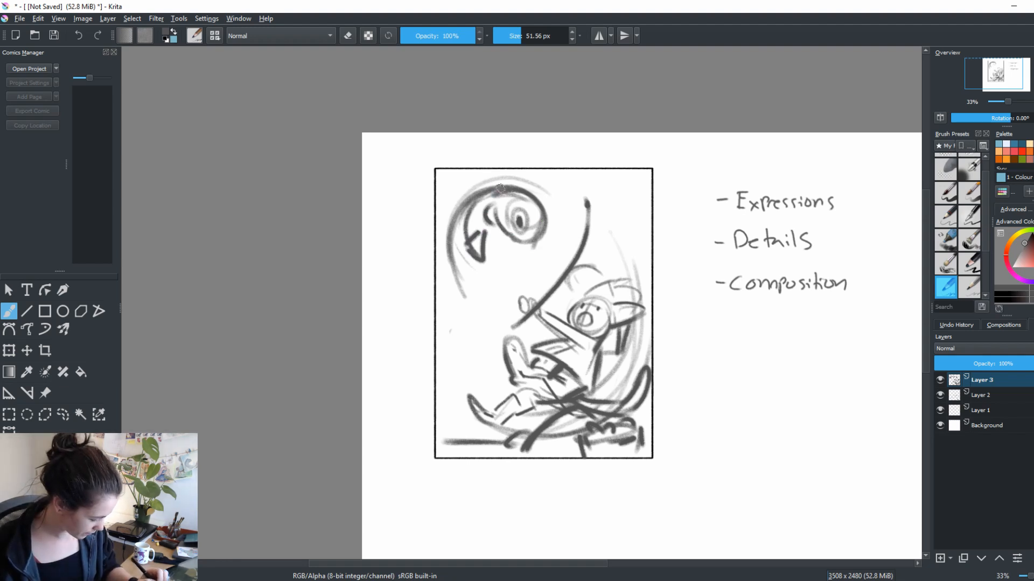
mouse_move(503, 185)
mouse_down()
mouse_move(454, 200)
mouse_move(464, 189)
mouse_move(540, 233)
mouse_move(499, 289)
mouse_up()
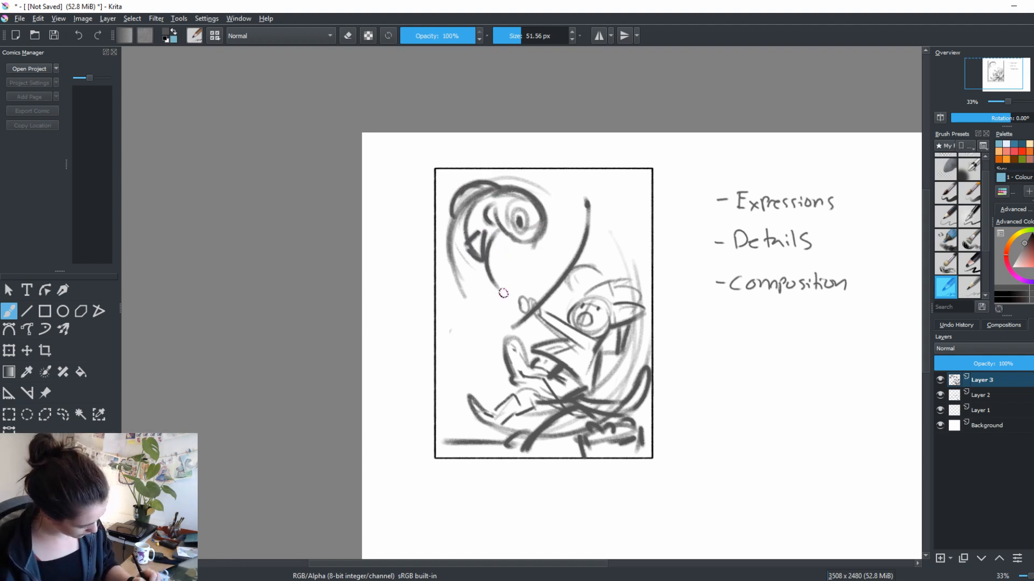
mouse_move(456, 240)
mouse_down()
mouse_move(508, 274)
mouse_move(455, 246)
mouse_move(527, 264)
mouse_up()
mouse_move(487, 280)
mouse_down()
mouse_move(527, 255)
mouse_move(530, 281)
mouse_up()
mouse_move(518, 269)
mouse_down()
mouse_move(529, 254)
mouse_move(535, 277)
mouse_up()
drag(500, 288, 527, 295)
key(e)
mouse_move(526, 295)
mouse_down()
mouse_move(508, 283)
mouse_move(529, 299)
mouse_up()
key(e)
drag(493, 287, 529, 289)
Select the creature's head with a freehand outline, scale it down slightly within the frame's upper left corner, and deselect it
drag(725, 315, 705, 323)
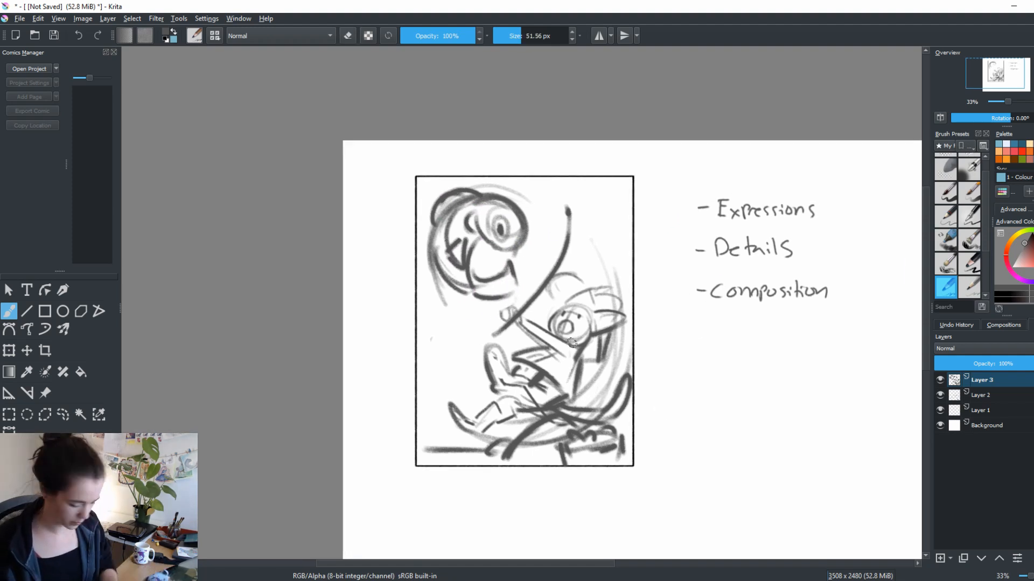
click(63, 415)
mouse_move(547, 223)
mouse_down()
mouse_move(535, 280)
mouse_move(470, 310)
mouse_move(415, 204)
mouse_move(547, 225)
mouse_up()
key(ctrl+t)
drag(547, 312, 519, 285)
drag(490, 256, 504, 263)
key(Return)
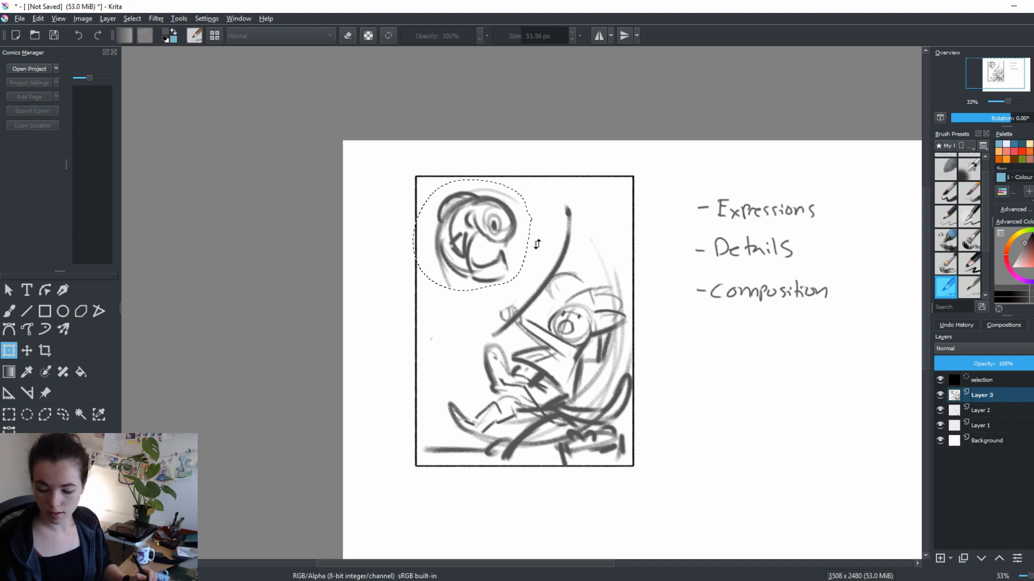
key(ctrl+shift+a)
Rework the creature's head with a side fin, a dark nose tip and a stronger lower jaw
key(b)
mouse_move(439, 227)
mouse_down()
mouse_move(432, 248)
mouse_move(447, 227)
mouse_move(463, 253)
mouse_move(468, 229)
mouse_move(478, 245)
mouse_move(454, 222)
mouse_move(440, 239)
mouse_move(448, 253)
mouse_move(452, 243)
mouse_move(439, 258)
mouse_move(444, 302)
mouse_move(469, 266)
mouse_move(470, 284)
mouse_move(503, 294)
mouse_up()
key(e)
key(e)
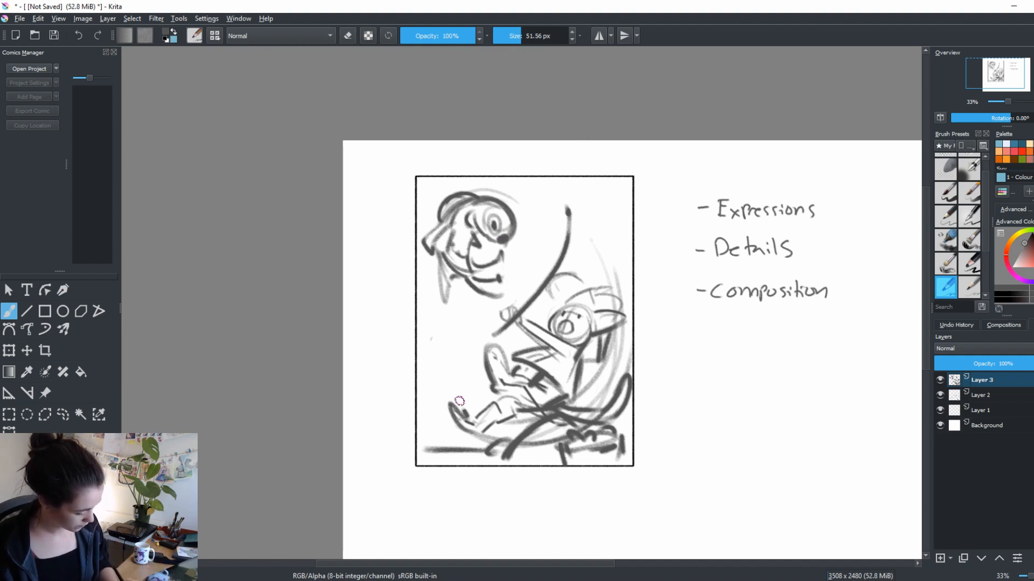
Thicken the figure's lower foot and sketch sweeping splash strokes along the frame's sides and lower corners
drag(459, 401, 468, 425)
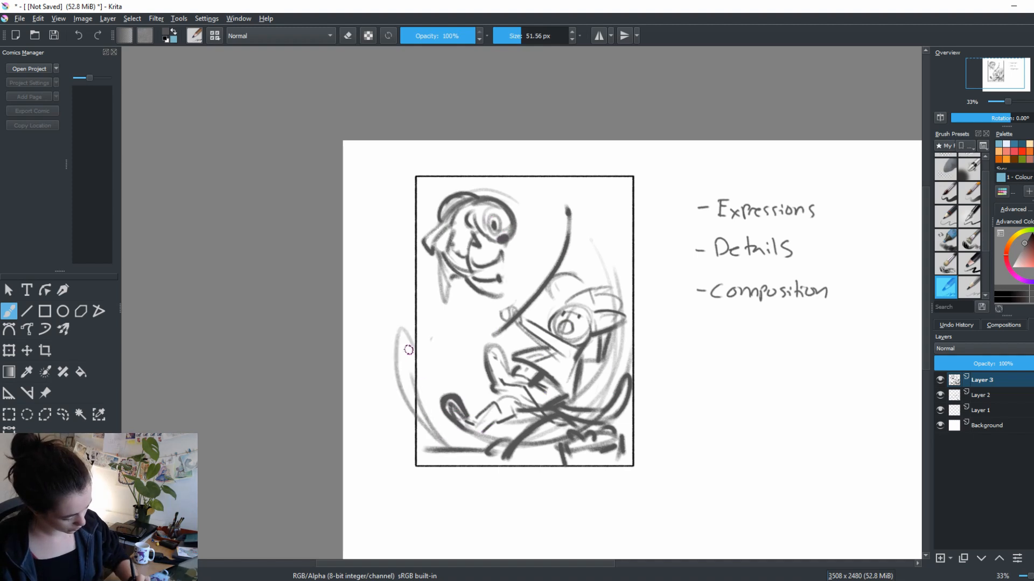
mouse_move(435, 448)
mouse_down()
mouse_move(387, 393)
mouse_move(425, 419)
mouse_move(422, 326)
mouse_move(416, 409)
mouse_move(421, 337)
mouse_move(435, 348)
mouse_move(450, 322)
mouse_move(433, 363)
mouse_move(443, 430)
mouse_move(432, 403)
mouse_move(454, 397)
mouse_move(470, 439)
mouse_move(442, 388)
mouse_move(470, 438)
mouse_move(469, 402)
mouse_up()
drag(482, 379, 475, 399)
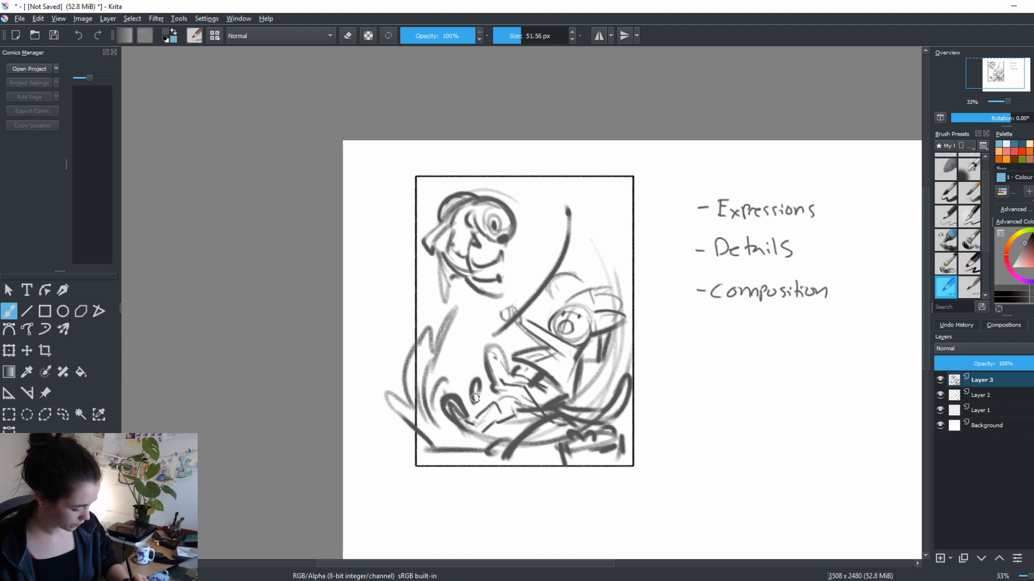
drag(639, 381, 544, 479)
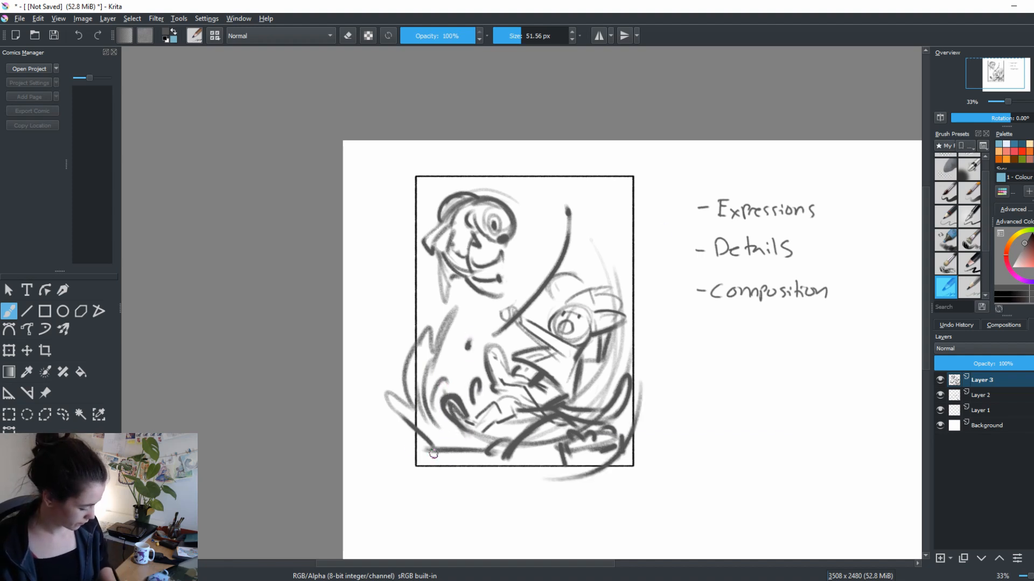
mouse_move(413, 427)
mouse_down()
mouse_move(478, 467)
mouse_move(422, 443)
mouse_move(428, 458)
mouse_move(498, 456)
mouse_up()
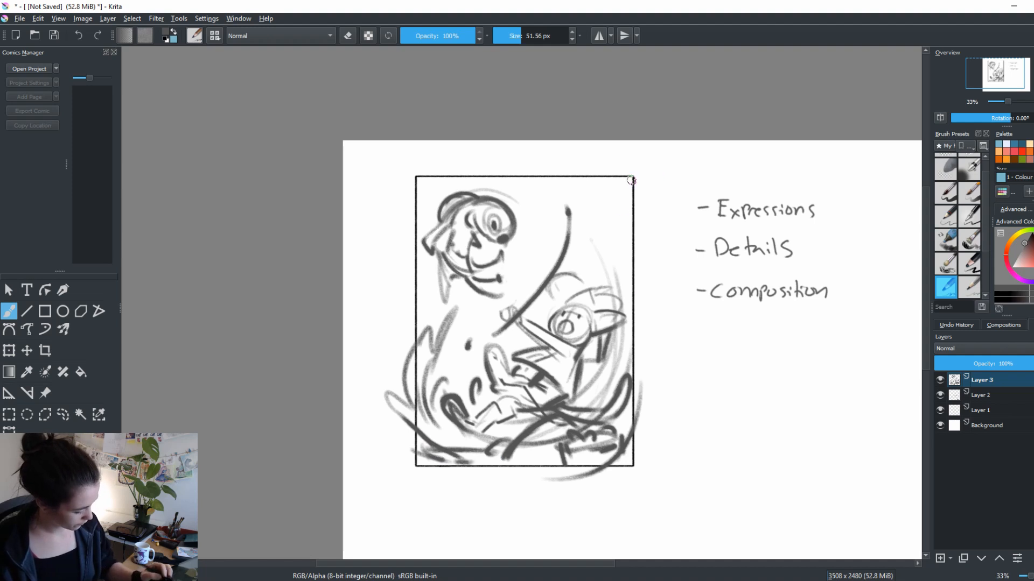
drag(635, 238, 615, 282)
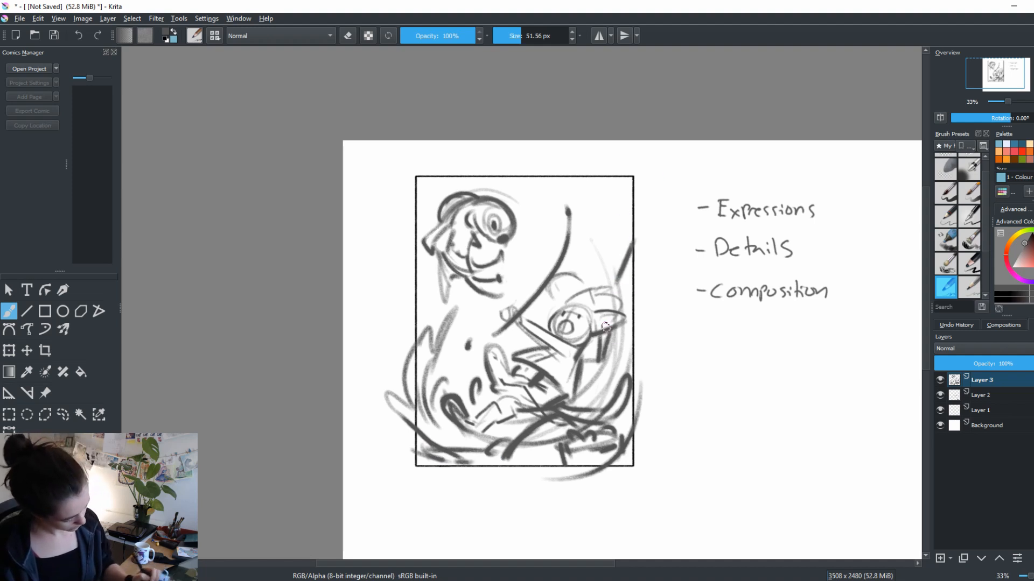
Add a small loop at the rod's tip and redraw the figure's hands as rounded shapes gripping the rod's lower end
mouse_move(565, 208)
mouse_down()
mouse_move(556, 198)
mouse_move(559, 207)
mouse_up()
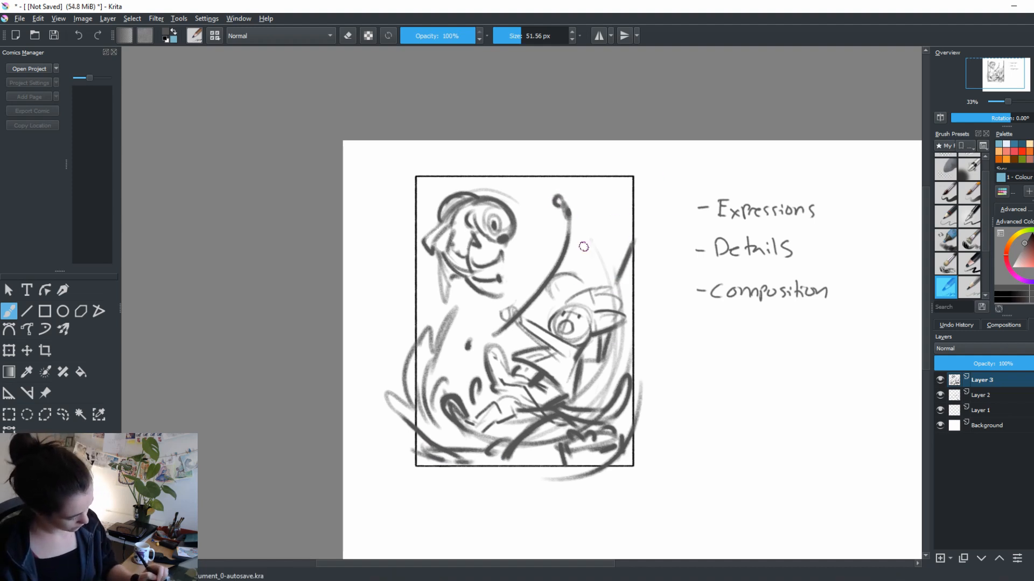
mouse_move(508, 329)
mouse_down()
mouse_move(551, 339)
mouse_move(532, 323)
mouse_move(566, 351)
mouse_move(531, 325)
mouse_move(547, 358)
mouse_move(576, 346)
mouse_move(553, 352)
mouse_move(552, 328)
mouse_move(576, 338)
mouse_move(549, 327)
mouse_move(569, 343)
mouse_up()
key(e)
key(e)
key(e)
key(e)
key(e)
mouse_move(505, 309)
mouse_down()
mouse_move(529, 305)
mouse_move(520, 318)
mouse_up()
key(e)
key(e)
mouse_move(521, 308)
mouse_down()
mouse_move(533, 308)
mouse_move(523, 315)
mouse_up()
key(e)
key(e)
key(e)
drag(506, 324, 500, 334)
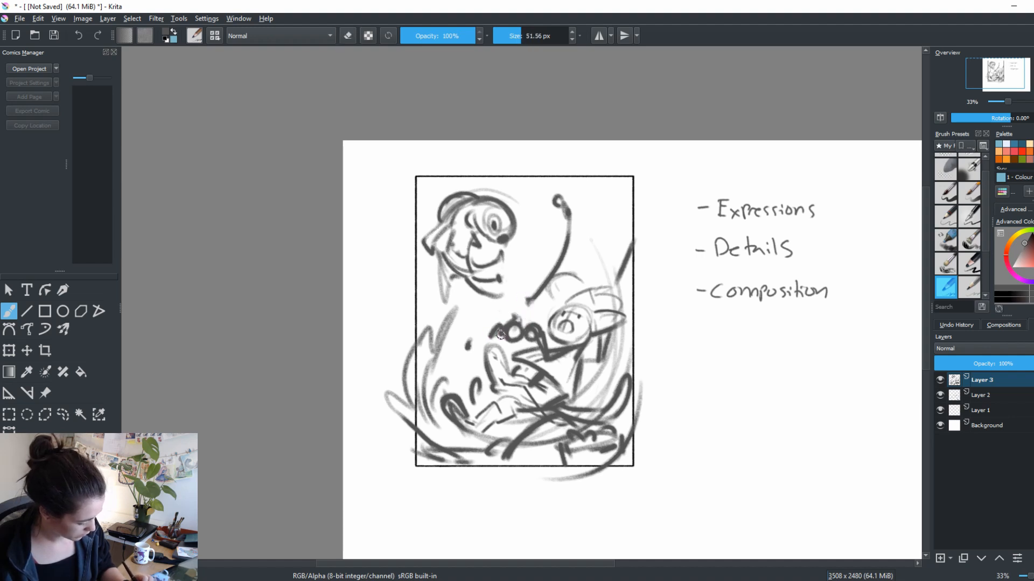
drag(536, 300, 512, 325)
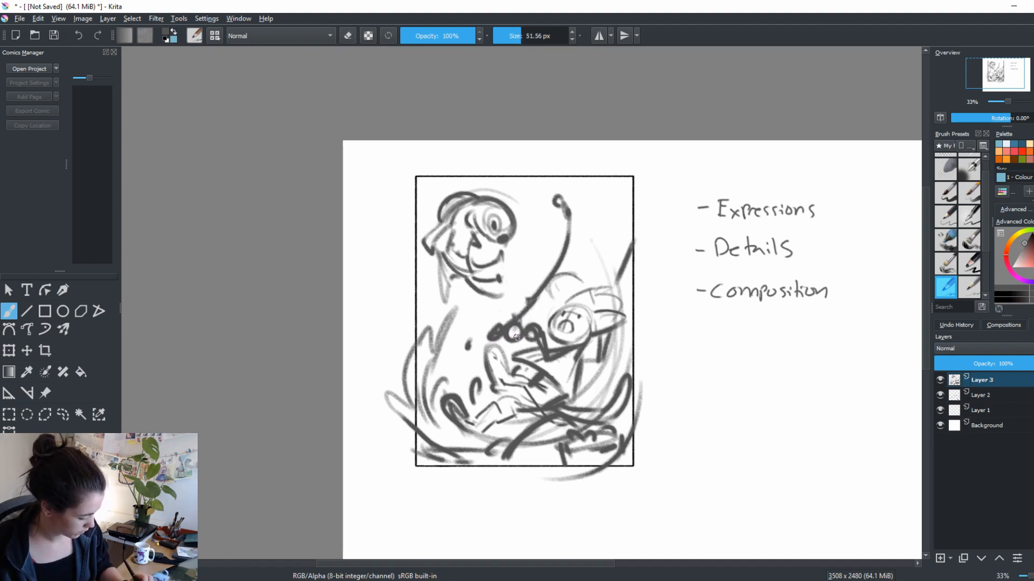
Erase the rod's old line and redraw it as a smoother curve with a solid round tip
mouse_move(557, 199)
mouse_down()
mouse_move(547, 288)
mouse_move(560, 240)
mouse_move(540, 285)
mouse_move(551, 282)
mouse_up()
key(e)
key(e)
key(e)
mouse_move(563, 241)
mouse_down()
mouse_move(525, 305)
mouse_move(569, 221)
mouse_move(555, 200)
mouse_up()
mouse_move(561, 210)
mouse_down()
mouse_move(546, 281)
mouse_move(571, 240)
mouse_move(526, 305)
mouse_up()
key(e)
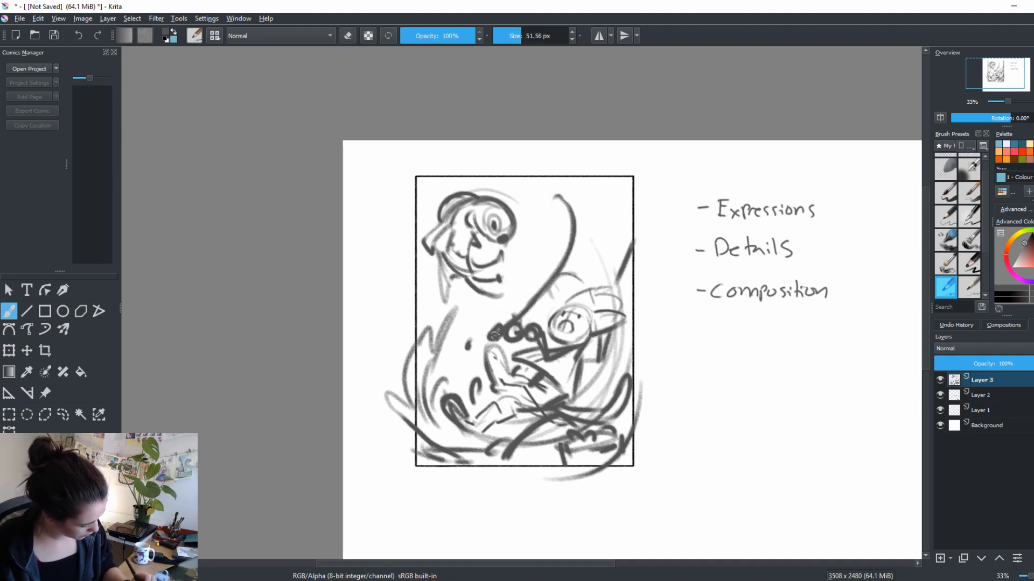
drag(631, 400, 629, 412)
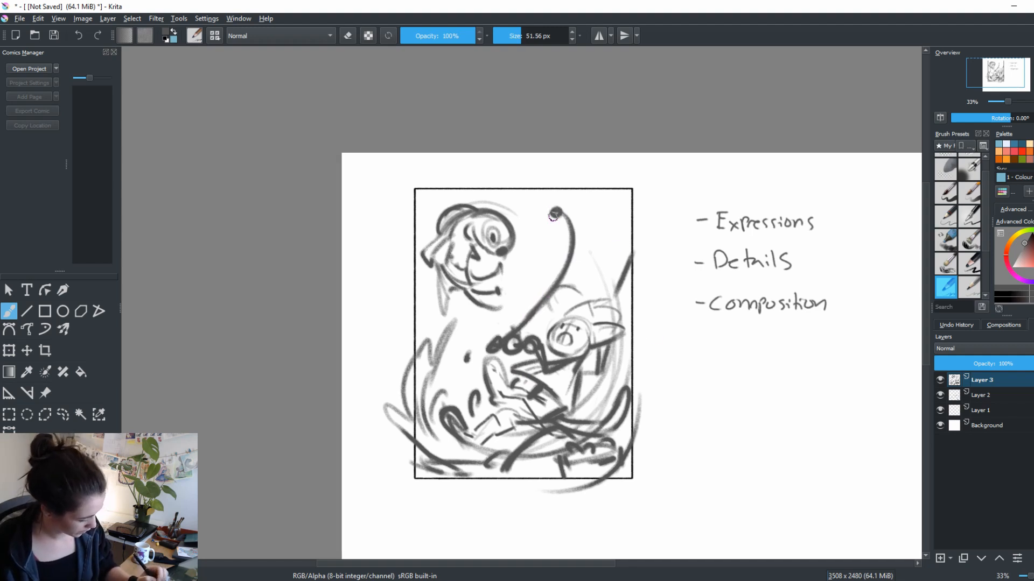
Try several looping lines from the rod's tip to the creature's mouth, undoing each one
mouse_move(552, 216)
mouse_down()
mouse_move(563, 285)
mouse_move(573, 228)
mouse_move(503, 269)
mouse_move(551, 267)
mouse_move(554, 210)
mouse_move(500, 196)
mouse_move(501, 257)
mouse_up()
key(ctrl+z)
key(ctrl+z)
key(ctrl+z)
mouse_move(553, 209)
mouse_down()
mouse_move(571, 280)
mouse_move(496, 240)
mouse_up()
key(ctrl+z)
mouse_move(555, 213)
mouse_down()
mouse_move(619, 253)
mouse_move(496, 259)
mouse_up()
key(ctrl+z)
mouse_move(550, 221)
mouse_down()
mouse_move(538, 241)
mouse_move(543, 270)
mouse_move(504, 264)
mouse_up()
key(ctrl+z)
mouse_move(554, 217)
mouse_down()
mouse_move(579, 232)
mouse_move(502, 262)
mouse_move(600, 268)
mouse_move(503, 261)
mouse_up()
key(ctrl+z)
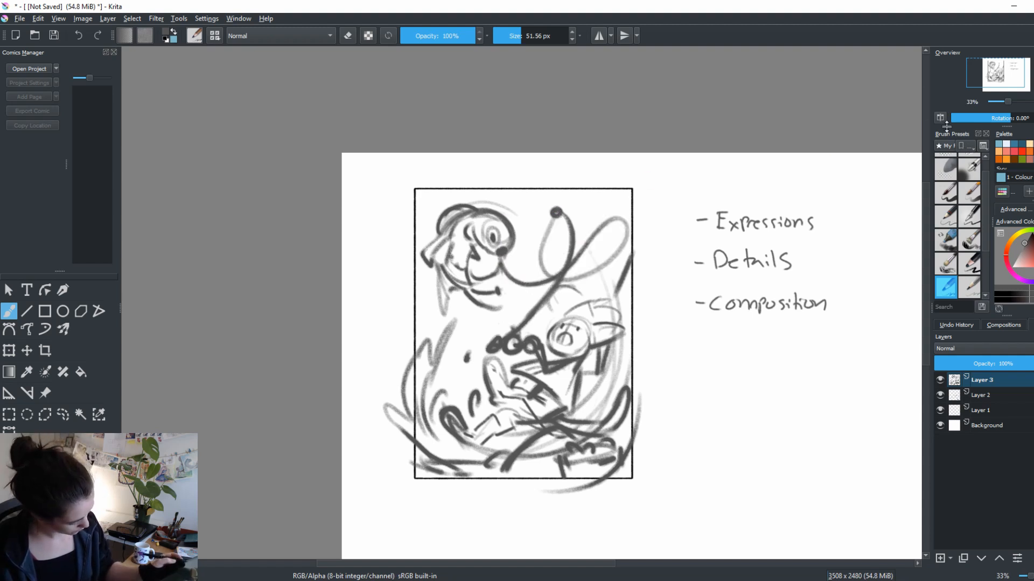
key(ctrl+z)
mouse_move(553, 215)
mouse_down()
mouse_move(592, 253)
mouse_move(503, 262)
mouse_up()
key(ctrl+z)
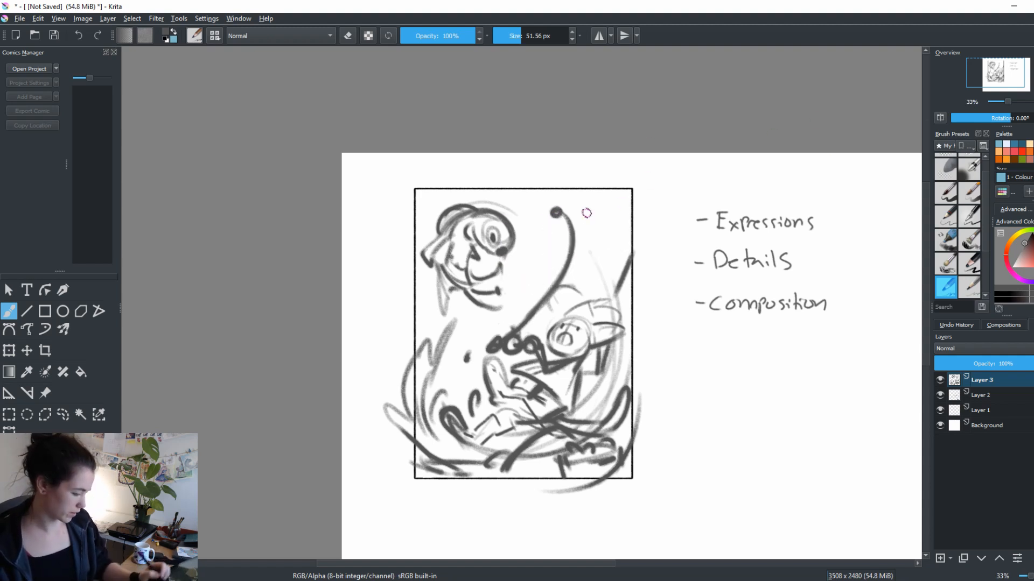
Draw a line from the rod's tip through two large loops to the creature's mouth and darken it
mouse_move(555, 214)
mouse_down()
mouse_move(540, 269)
mouse_move(496, 272)
mouse_up()
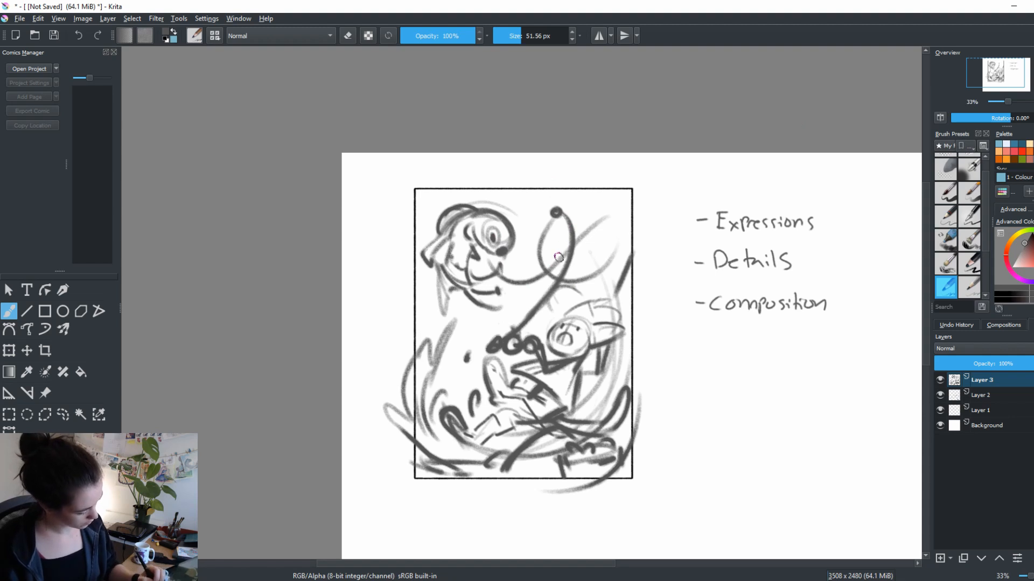
mouse_move(559, 257)
mouse_down()
mouse_move(618, 264)
mouse_move(581, 276)
mouse_up()
mouse_move(551, 218)
mouse_down()
mouse_move(539, 245)
mouse_move(548, 272)
mouse_move(524, 281)
mouse_move(533, 280)
mouse_up()
drag(574, 241, 600, 268)
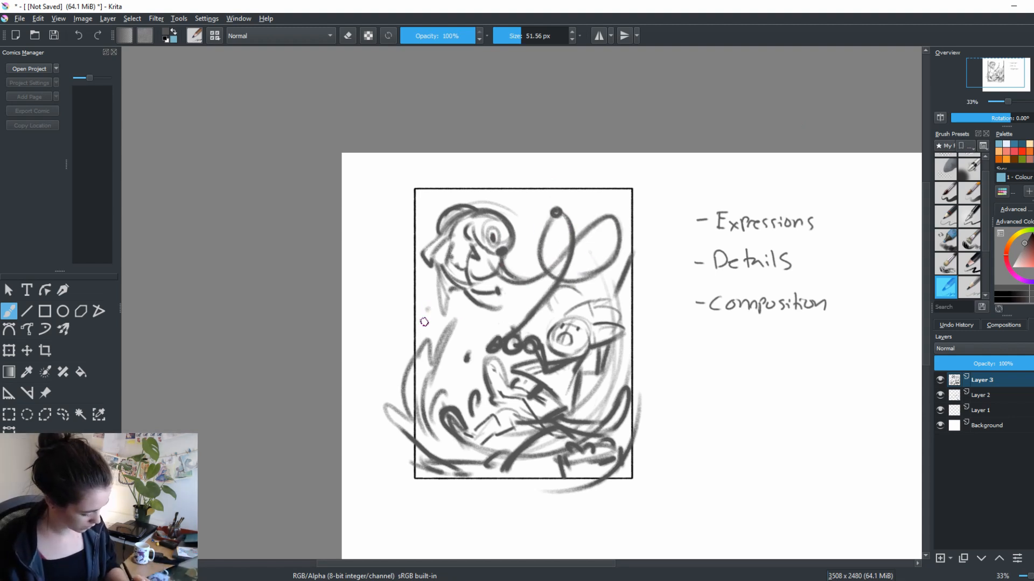
Sketch droplets and more rising splash strokes between the creature's head and the figure's feet
click(457, 307)
mouse_move(425, 322)
mouse_down()
mouse_move(429, 310)
mouse_move(454, 410)
mouse_up()
drag(469, 358, 451, 395)
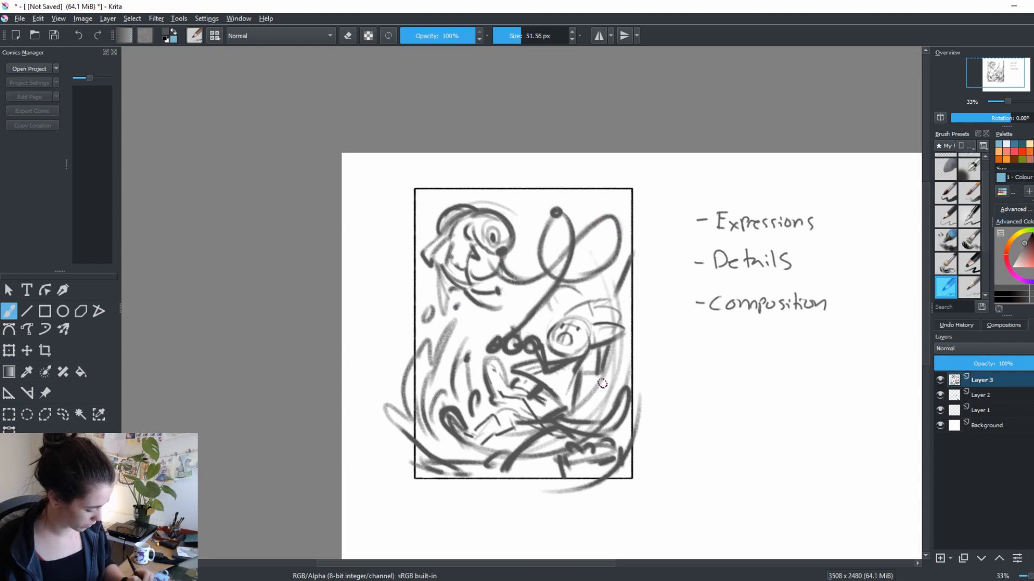
Erase the rough lines of the figure's raised foot and redraw it with a bold outline and sole details
key(e)
mouse_move(494, 362)
mouse_down()
mouse_move(496, 401)
mouse_move(483, 365)
mouse_move(498, 363)
mouse_move(520, 397)
mouse_up()
key(e)
key(e)
mouse_move(513, 389)
mouse_down()
mouse_move(523, 392)
mouse_move(505, 400)
mouse_move(522, 401)
mouse_move(496, 402)
mouse_move(513, 408)
mouse_up()
key(e)
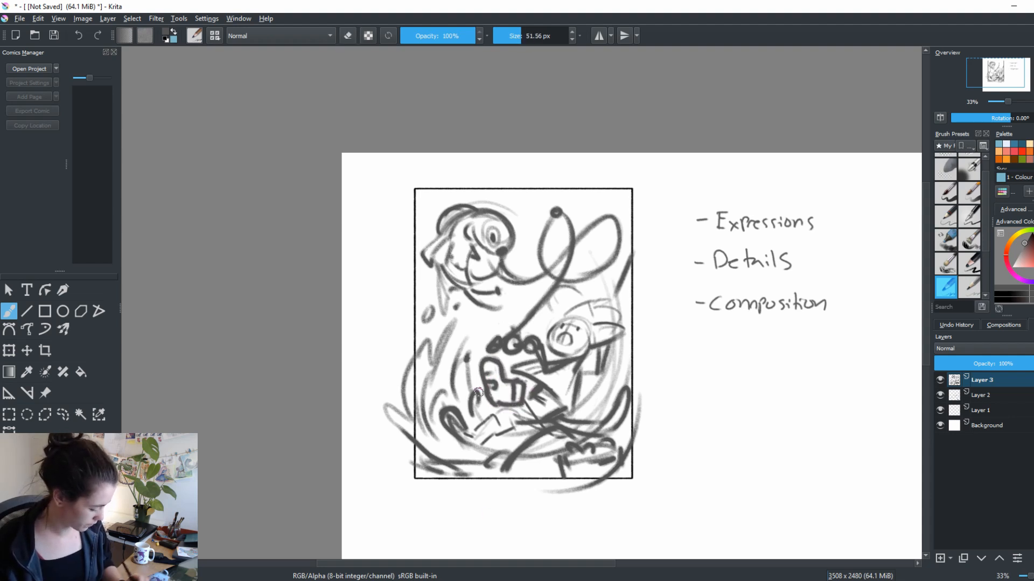
Clean up the figure's lower foot and redraw the outstretched leg with a bold outline
key(e)
mouse_move(450, 412)
mouse_down()
mouse_move(466, 432)
mouse_move(459, 418)
mouse_up()
key(e)
mouse_move(460, 418)
mouse_down()
mouse_move(469, 432)
mouse_move(494, 414)
mouse_move(501, 430)
mouse_up()
mouse_move(476, 442)
mouse_down()
mouse_move(505, 413)
mouse_move(546, 403)
mouse_move(537, 384)
mouse_move(540, 413)
mouse_move(501, 414)
mouse_move(511, 408)
mouse_up()
key(e)
Erase overlapping lines beneath the figure and redraw the curved shape under it and the torso's outline
key(e)
key(e)
key(e)
mouse_move(508, 428)
mouse_down()
mouse_move(570, 418)
mouse_move(611, 428)
mouse_up()
key(e)
key(e)
mouse_move(591, 419)
mouse_down()
mouse_move(617, 393)
mouse_move(613, 409)
mouse_up()
key(e)
key(e)
mouse_move(611, 411)
mouse_down()
mouse_move(627, 389)
mouse_move(622, 416)
mouse_up()
key(e)
mouse_move(575, 372)
mouse_down()
mouse_move(570, 383)
mouse_move(544, 374)
mouse_up()
key(e)
mouse_move(570, 365)
mouse_down()
mouse_move(587, 360)
mouse_move(590, 383)
mouse_up()
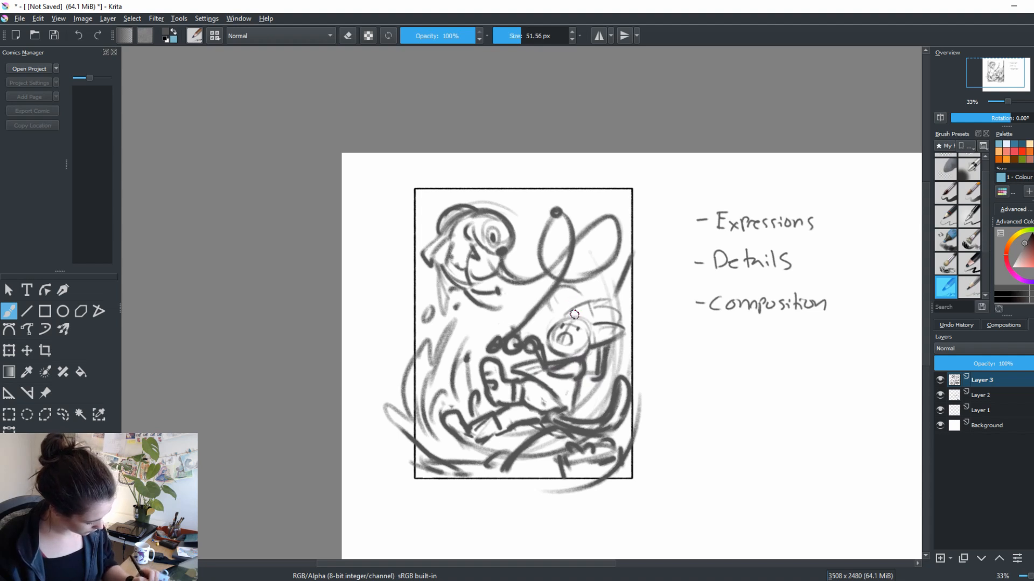
Outline the figure's hair and the shapes behind the head and back, undoing one stroke, and fill the hair's front dark
mouse_move(549, 334)
mouse_down()
mouse_move(574, 285)
mouse_move(599, 318)
mouse_move(619, 293)
mouse_move(608, 369)
mouse_up()
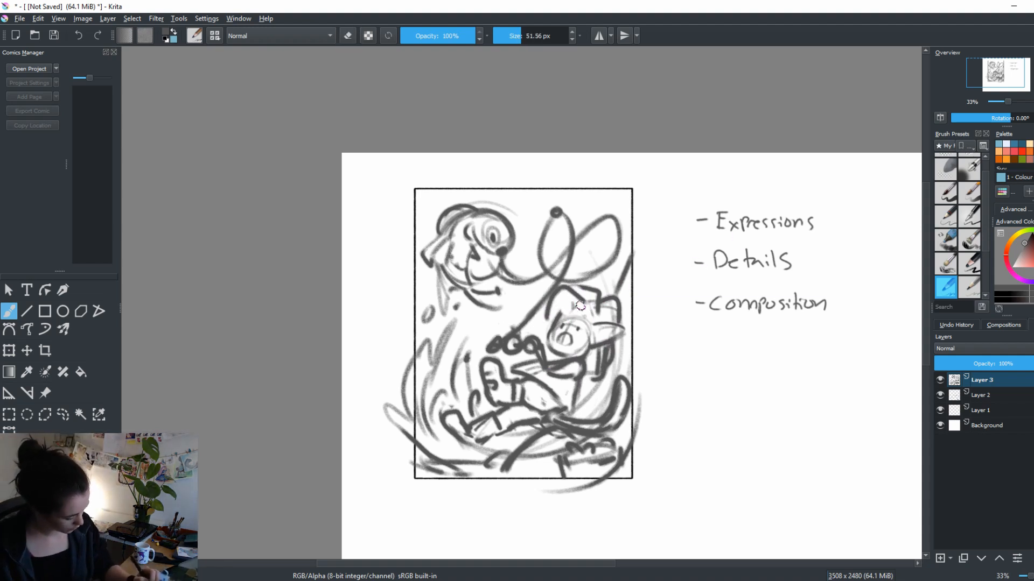
key(ctrl+z)
mouse_move(550, 321)
mouse_down()
mouse_move(569, 290)
mouse_move(597, 314)
mouse_move(577, 309)
mouse_up()
mouse_move(561, 310)
mouse_down()
mouse_move(575, 308)
mouse_move(550, 325)
mouse_up()
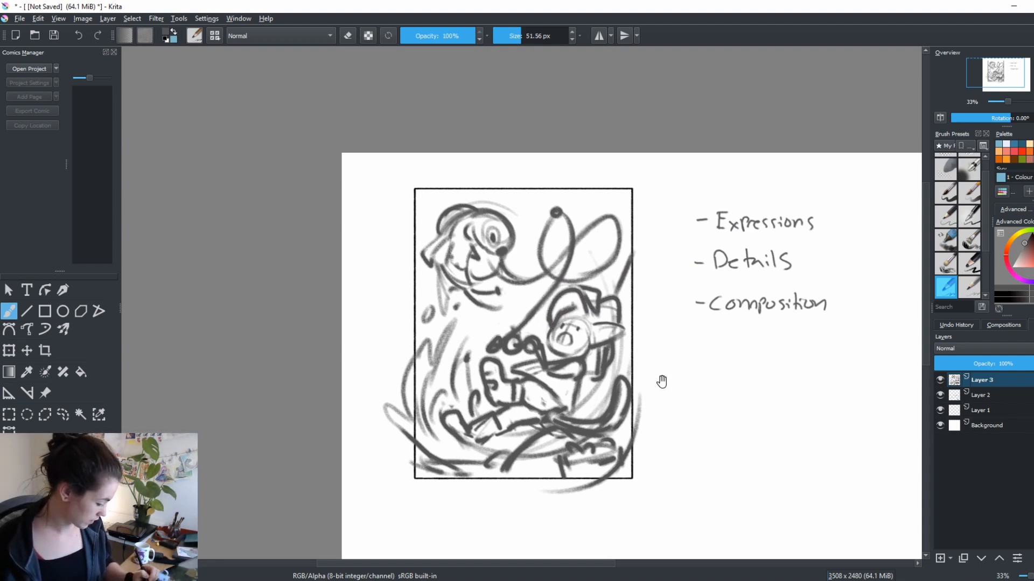
drag(662, 381, 689, 357)
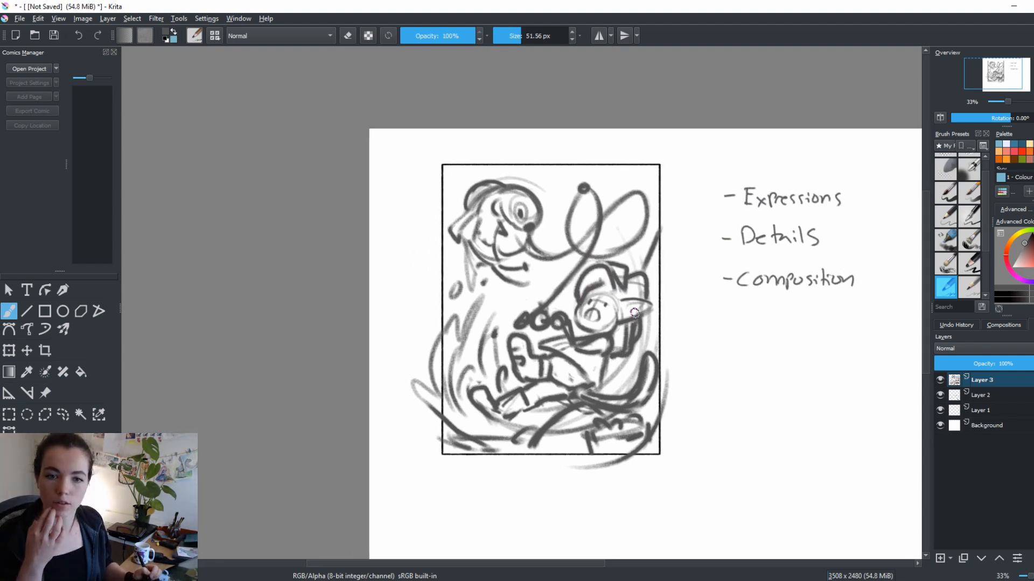
drag(698, 288, 660, 295)
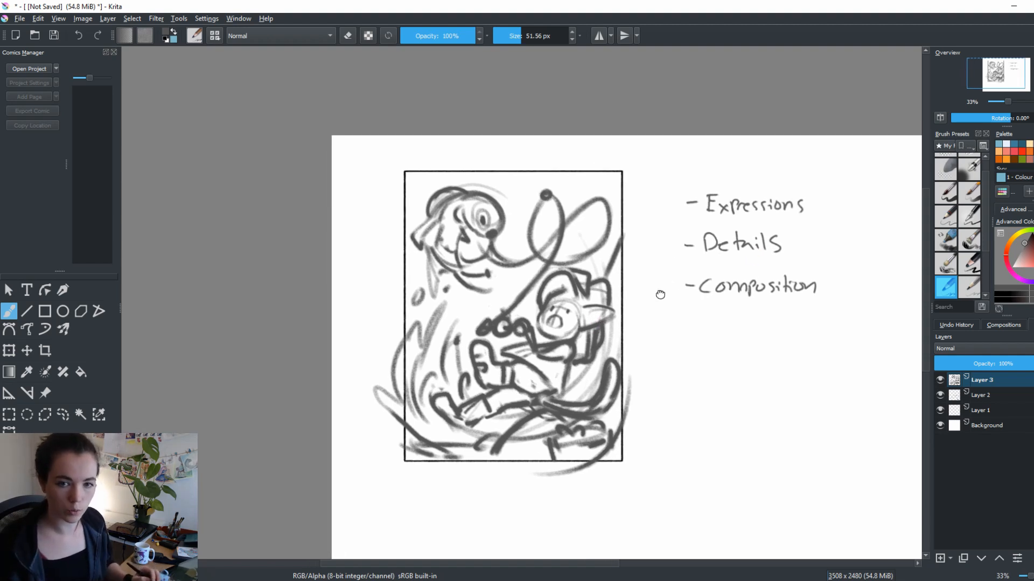
mouse_move(551, 283)
mouse_down()
mouse_move(570, 267)
mouse_move(592, 276)
mouse_move(606, 300)
mouse_up()
key(e)
key(e)
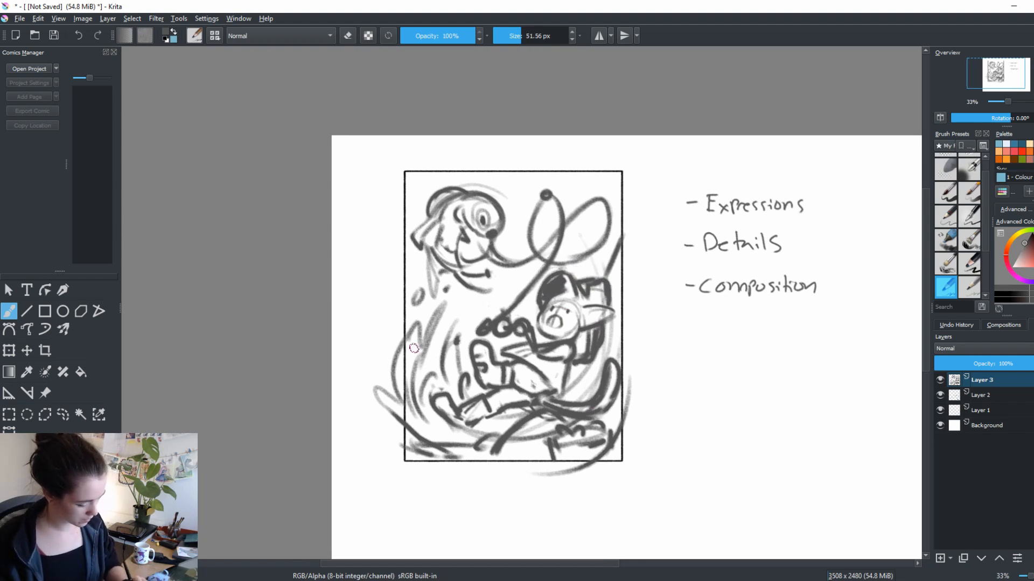
Erase the splash strokes that extend beyond the frame's left side and lower right corner
key(e)
mouse_move(401, 345)
mouse_down()
mouse_move(393, 404)
mouse_move(381, 393)
mouse_move(372, 401)
mouse_up()
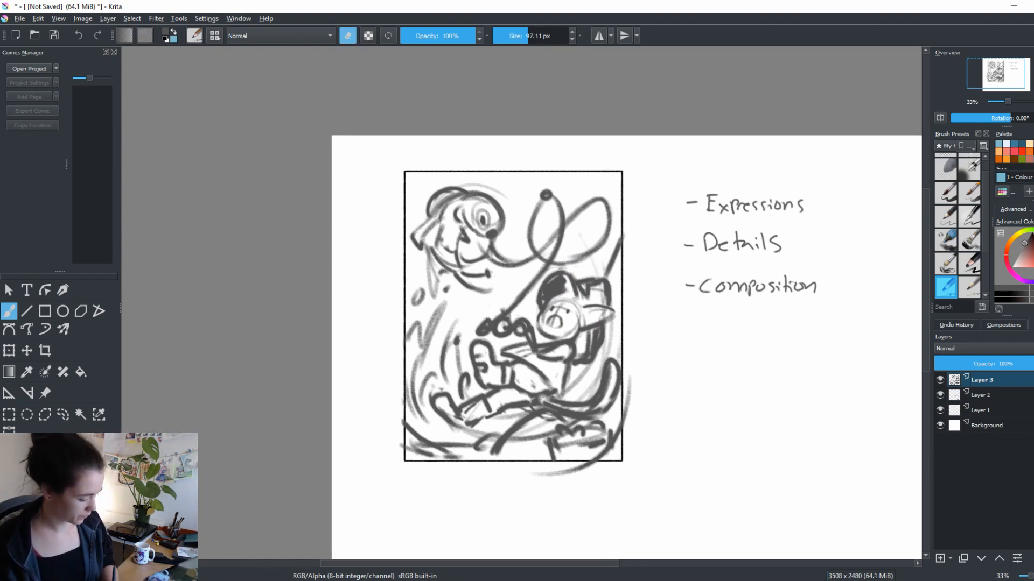
mouse_move(628, 358)
mouse_down()
mouse_move(630, 420)
mouse_move(554, 468)
mouse_move(506, 470)
mouse_up()
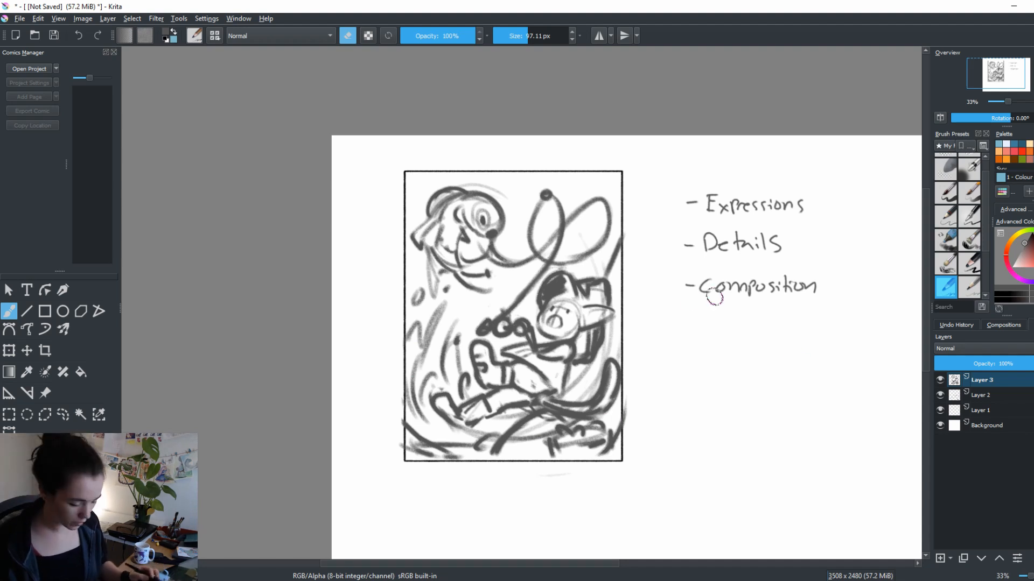
key(e)
Scale the whole sketch down slightly and reposition it inside the frame
key(ctrl+t)
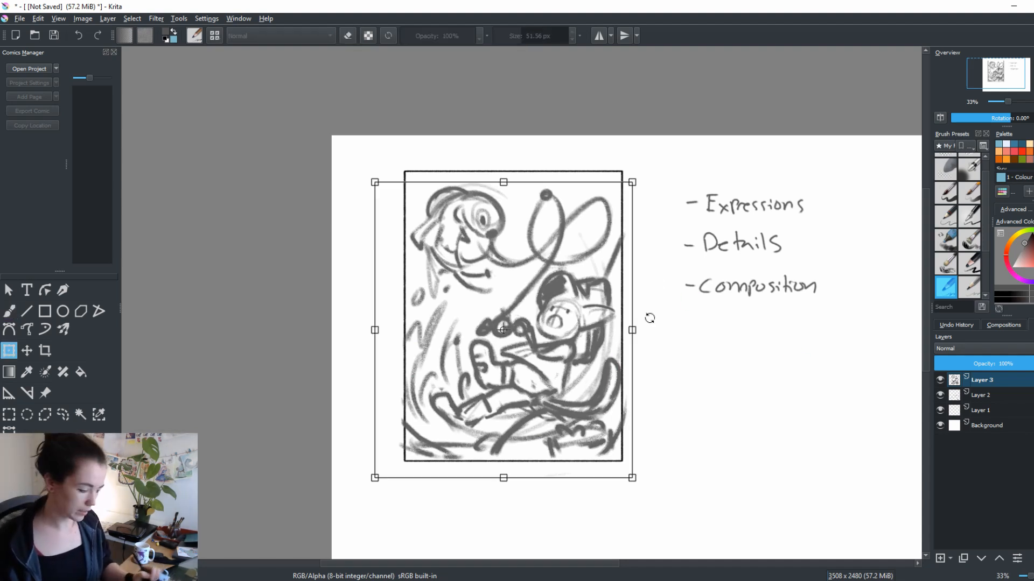
drag(632, 183, 622, 191)
drag(601, 226, 606, 217)
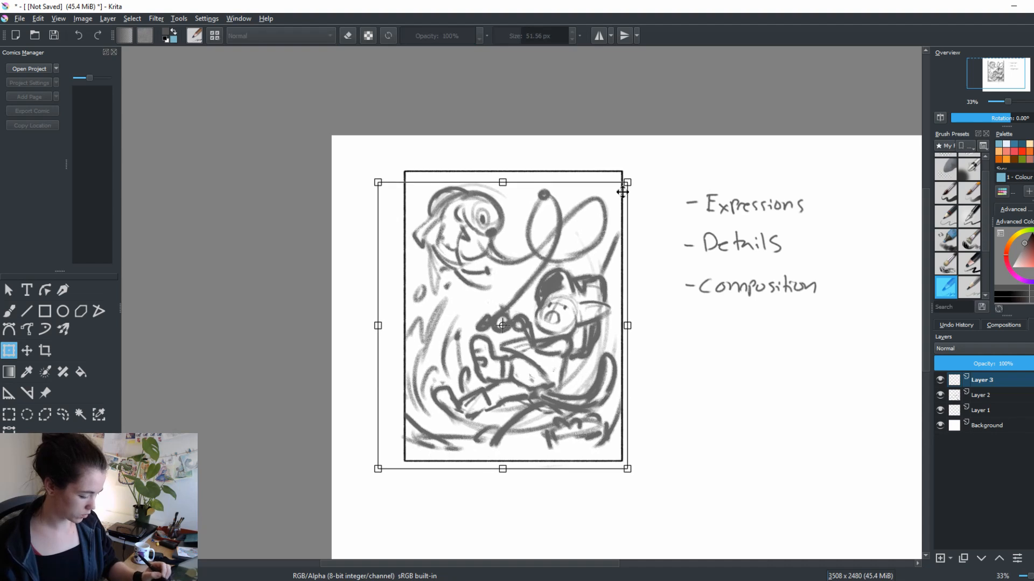
drag(627, 182, 609, 198)
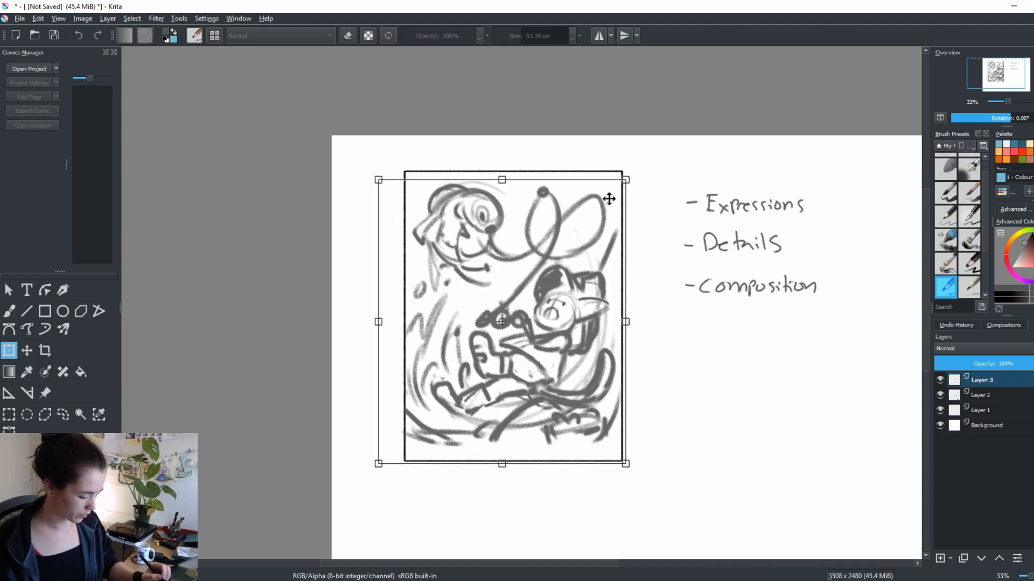
key(Return)
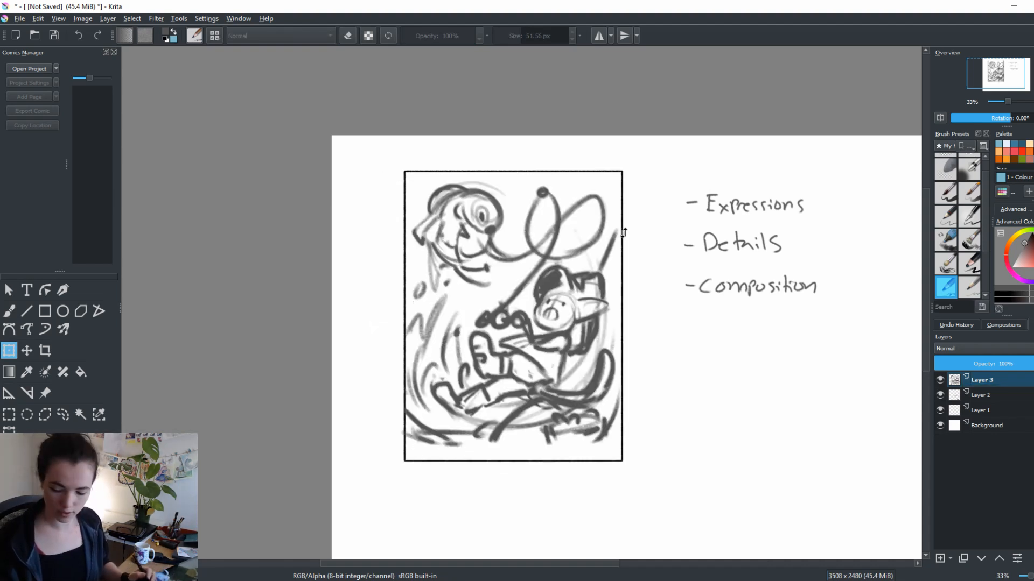
key(b)
Lasso the figure with the lower part of the sketch, move it down inside the frame, and deselect
click(63, 415)
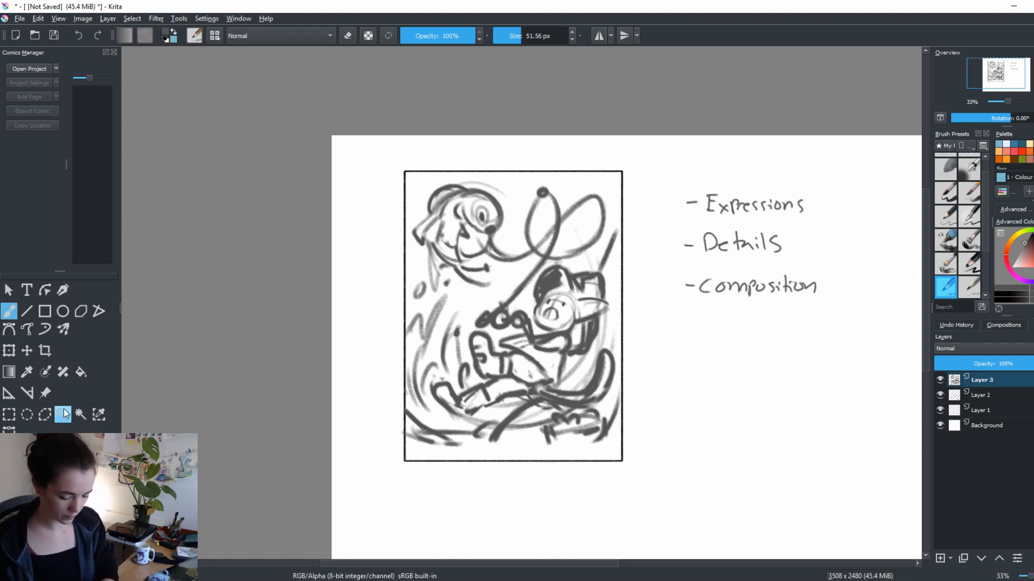
drag(626, 210, 597, 252)
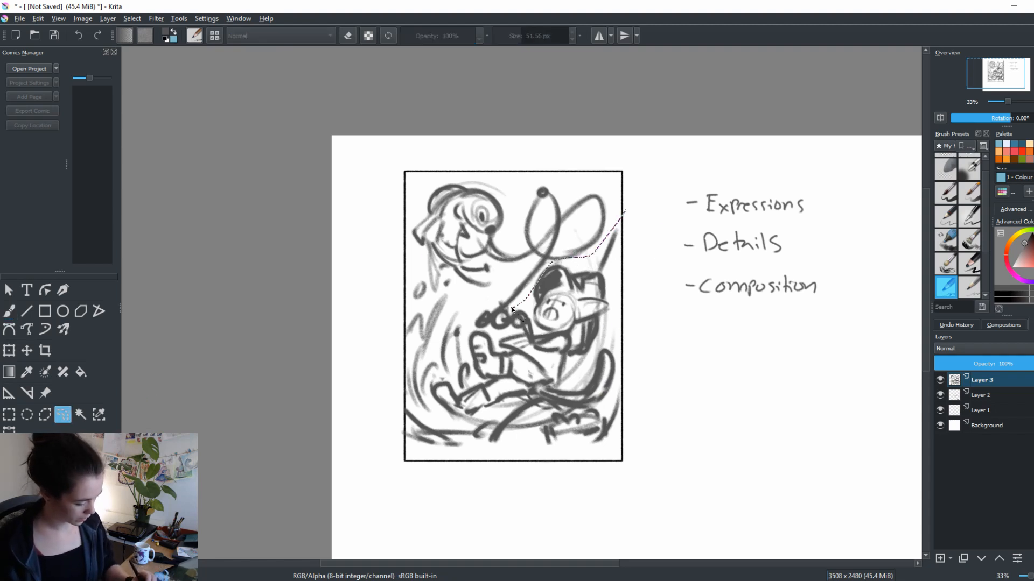
mouse_move(440, 292)
mouse_down()
mouse_move(586, 491)
mouse_move(630, 434)
mouse_up()
key(ctrl+t)
drag(615, 398, 616, 412)
key(Return)
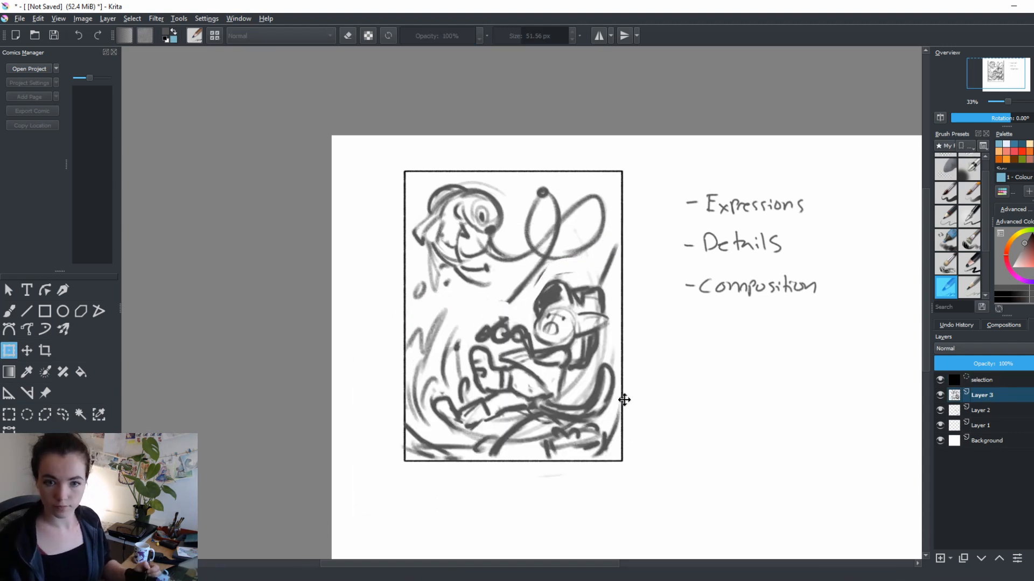
key(ctrl+shift+a)
key(b)
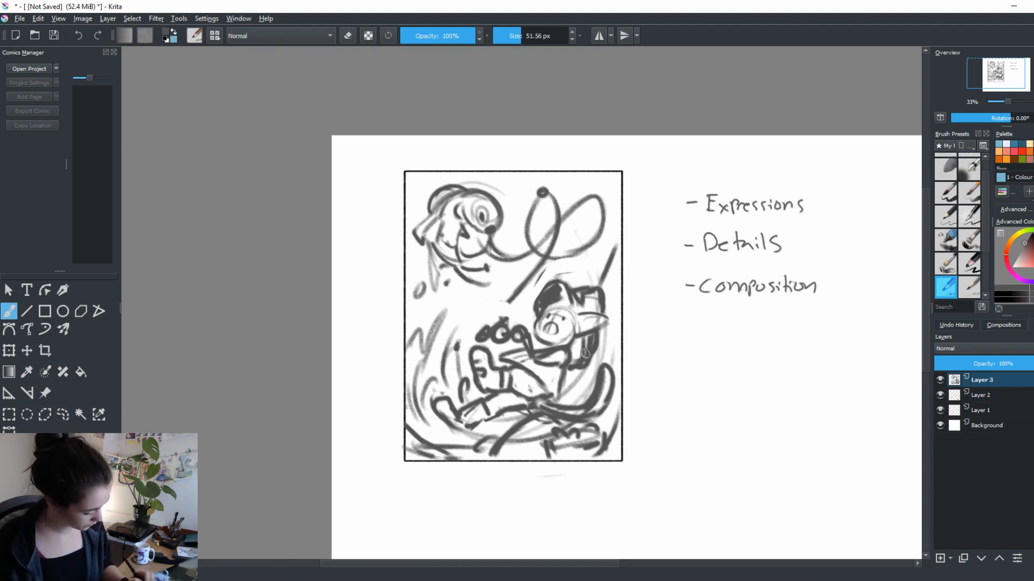
Reconnect the fishing rod to the figure's hands and reshape it into a smooth curve, erasing the stray edges
mouse_move(539, 274)
mouse_down()
mouse_move(501, 321)
mouse_move(543, 260)
mouse_move(504, 308)
mouse_up()
key(e)
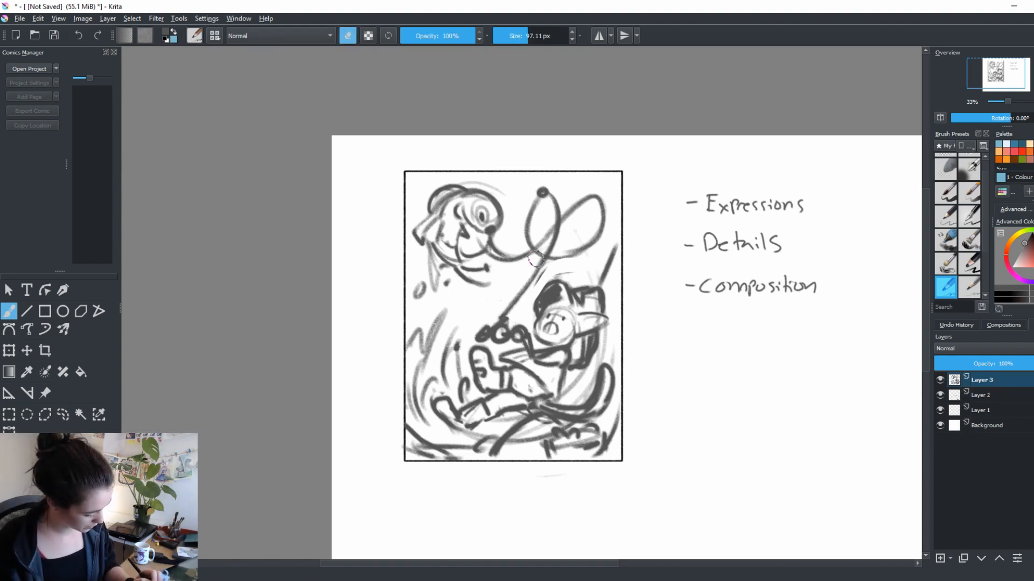
key(e)
drag(548, 257, 510, 313)
drag(556, 222, 539, 263)
key(e)
drag(494, 314, 527, 268)
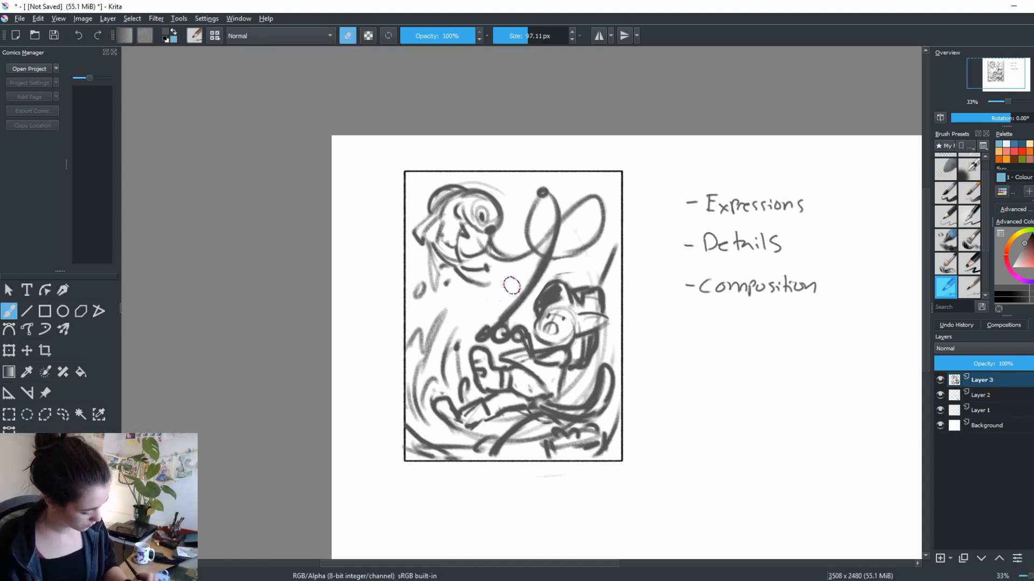
key(e)
Redraw the figure's facial features darker and clean up the lines between the face, ear and hair
drag(550, 310, 545, 343)
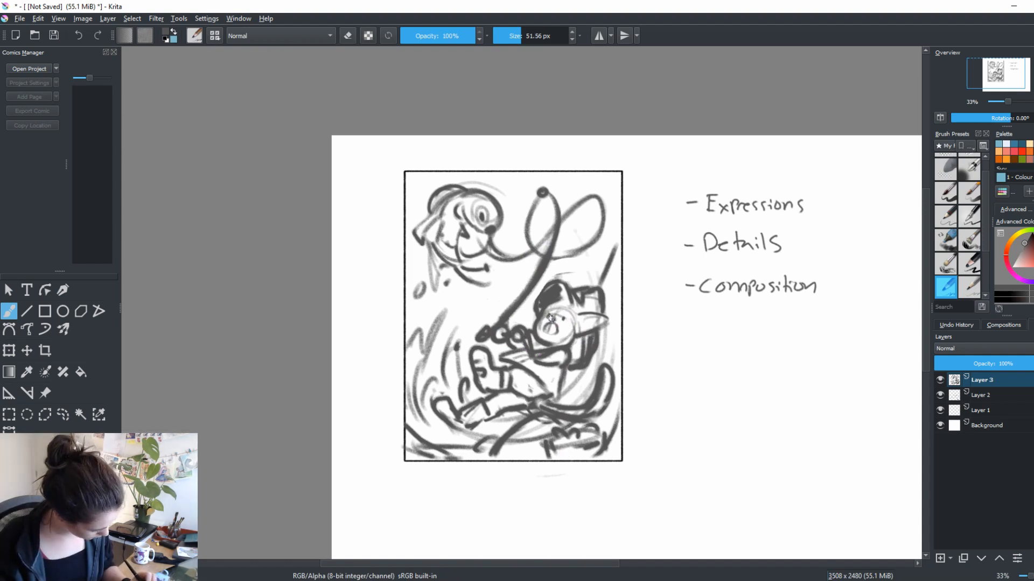
drag(599, 414, 616, 389)
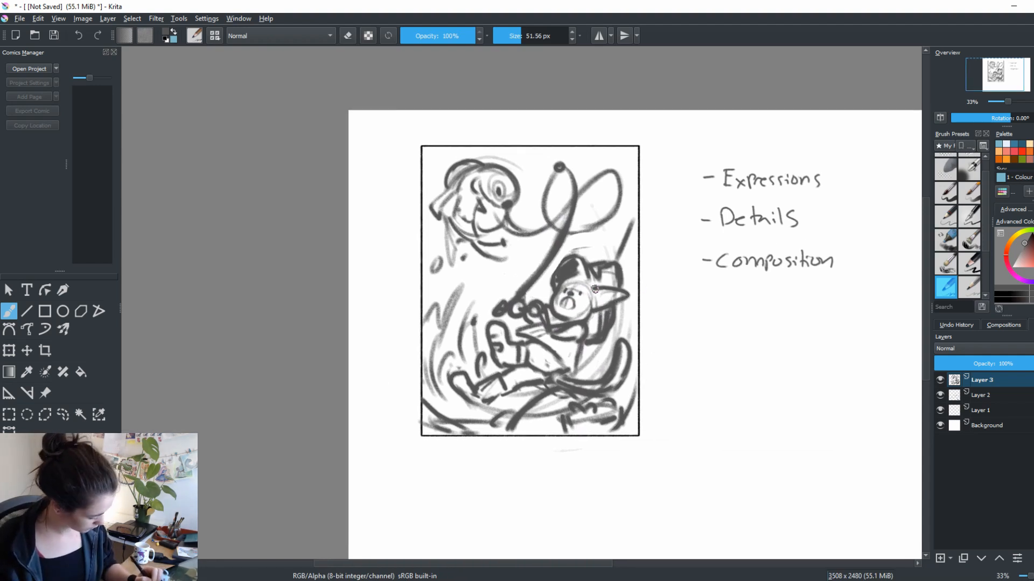
key(e)
mouse_move(594, 272)
mouse_down()
mouse_move(601, 328)
mouse_move(596, 301)
mouse_up()
key(e)
drag(589, 278, 600, 330)
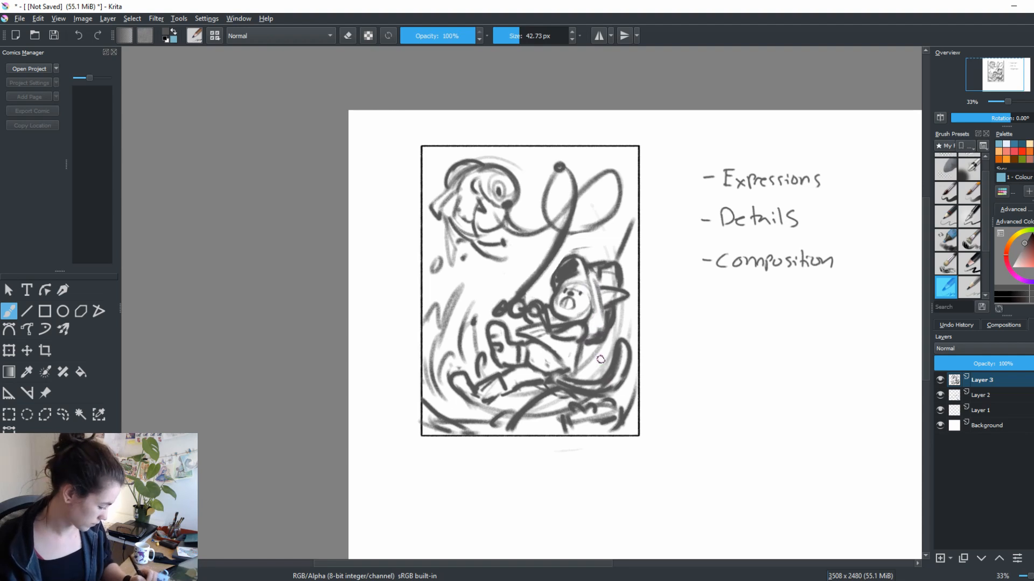
Clean up the lines around the waist and redraw the torso's hem and back edge
drag(626, 383, 641, 370)
key(e)
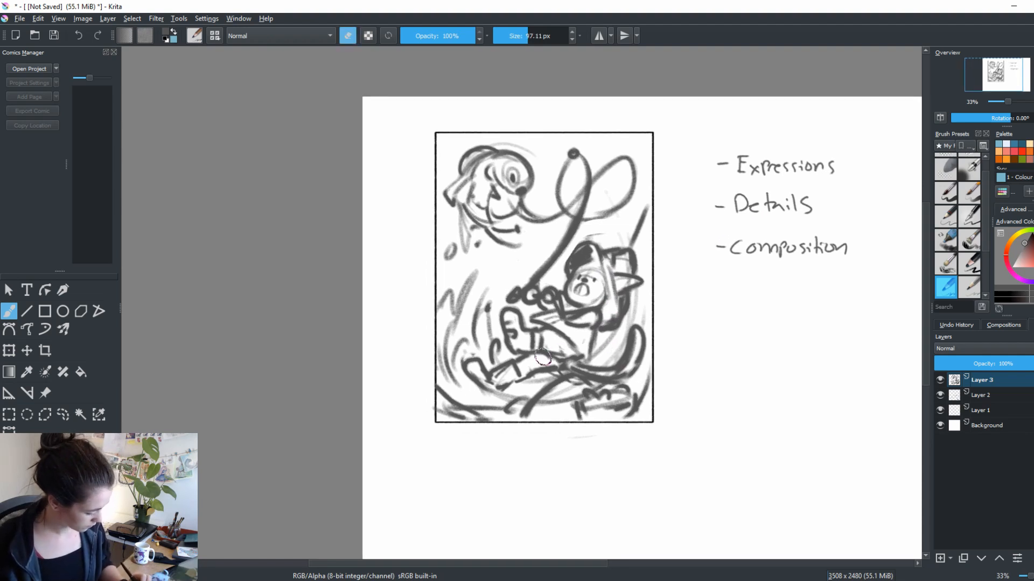
key(e)
mouse_move(565, 355)
mouse_down()
mouse_move(547, 352)
mouse_move(582, 358)
mouse_move(568, 357)
mouse_up()
key(e)
key(e)
drag(568, 360, 584, 361)
drag(596, 331, 584, 360)
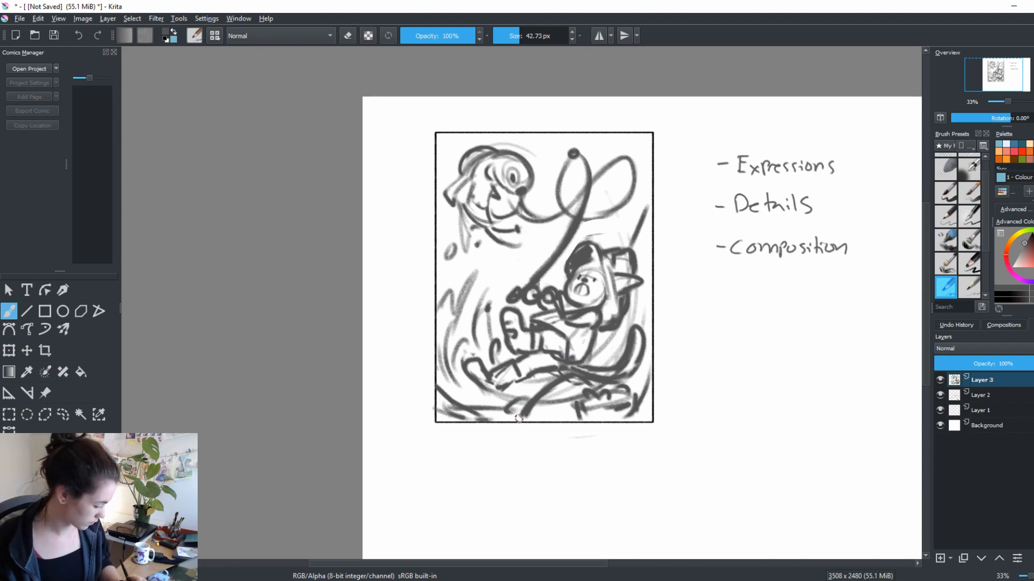
Erase the overlapping lines beneath the figure and redraw the outstretched leg and foot with clearer outlines
mouse_move(714, 395)
mouse_down()
mouse_move(744, 368)
mouse_move(733, 383)
mouse_move(700, 365)
mouse_up()
key(e)
mouse_move(558, 358)
mouse_down()
mouse_move(525, 386)
mouse_move(634, 362)
mouse_move(574, 372)
mouse_move(568, 365)
mouse_move(592, 363)
mouse_move(571, 359)
mouse_move(495, 378)
mouse_move(476, 363)
mouse_move(487, 349)
mouse_move(464, 339)
mouse_move(481, 369)
mouse_move(462, 338)
mouse_move(490, 373)
mouse_move(476, 338)
mouse_move(502, 362)
mouse_move(490, 369)
mouse_move(482, 347)
mouse_move(473, 356)
mouse_move(498, 362)
mouse_move(539, 350)
mouse_move(508, 362)
mouse_move(511, 339)
mouse_up()
key(e)
key(e)
key(e)
key(e)
key(e)
drag(499, 341, 498, 333)
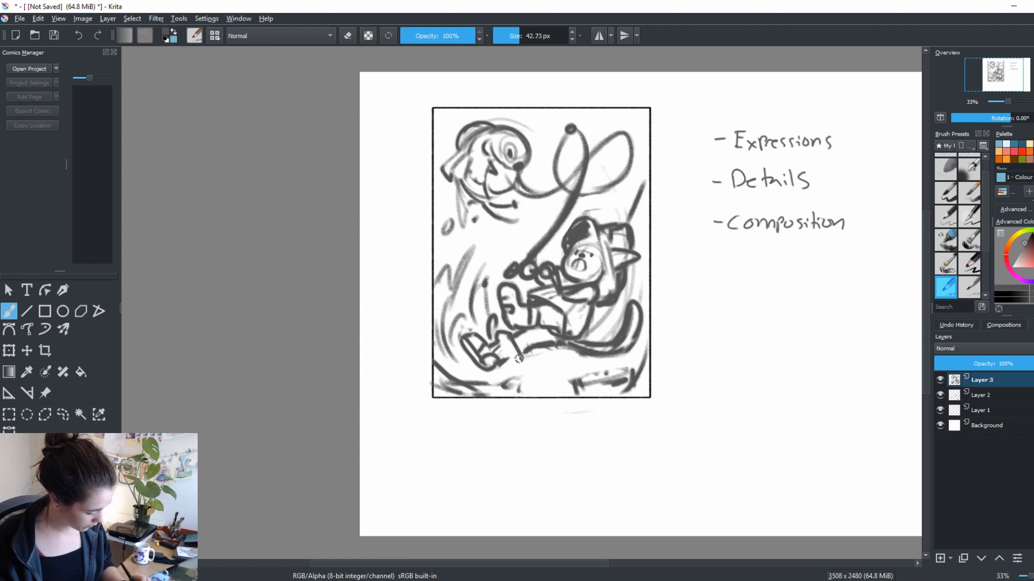
key(e)
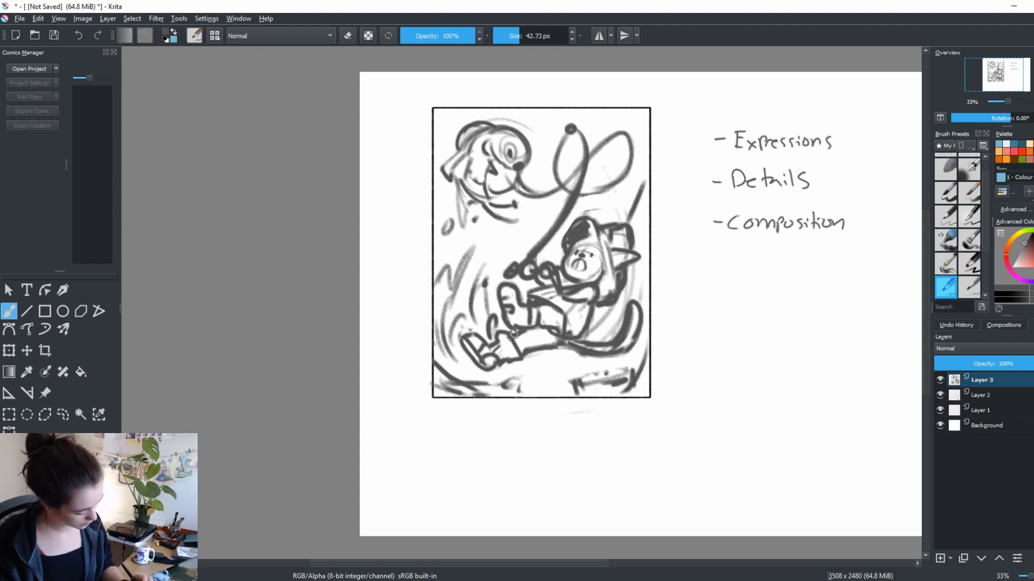
Erase the remaining ground strokes in the frame's lower right corner below the figure
key(e)
mouse_move(638, 370)
mouse_down()
mouse_move(585, 384)
mouse_move(629, 363)
mouse_up()
key(e)
mouse_move(627, 364)
mouse_down()
mouse_move(576, 384)
mouse_move(641, 377)
mouse_move(642, 362)
mouse_up()
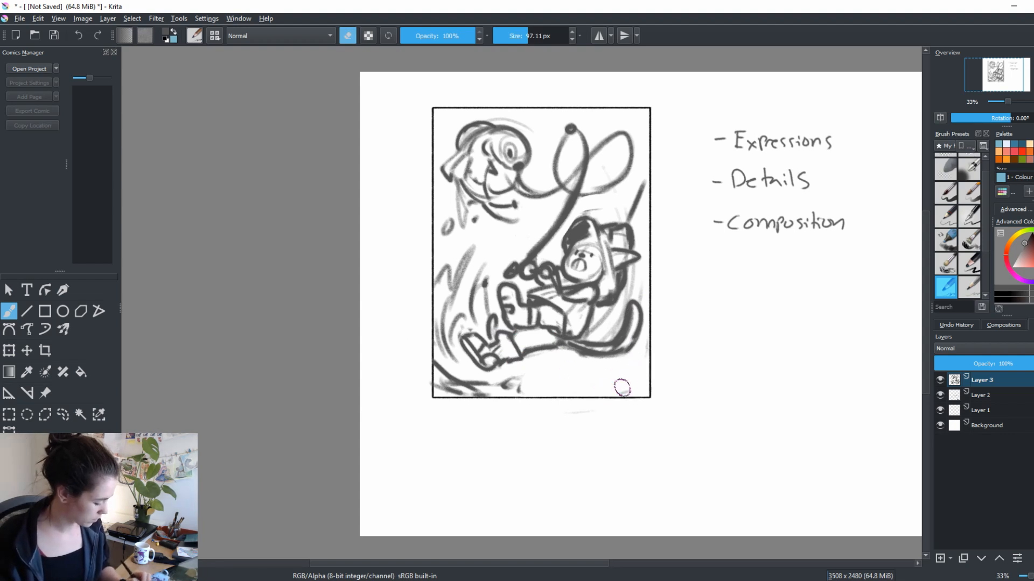
key(e)
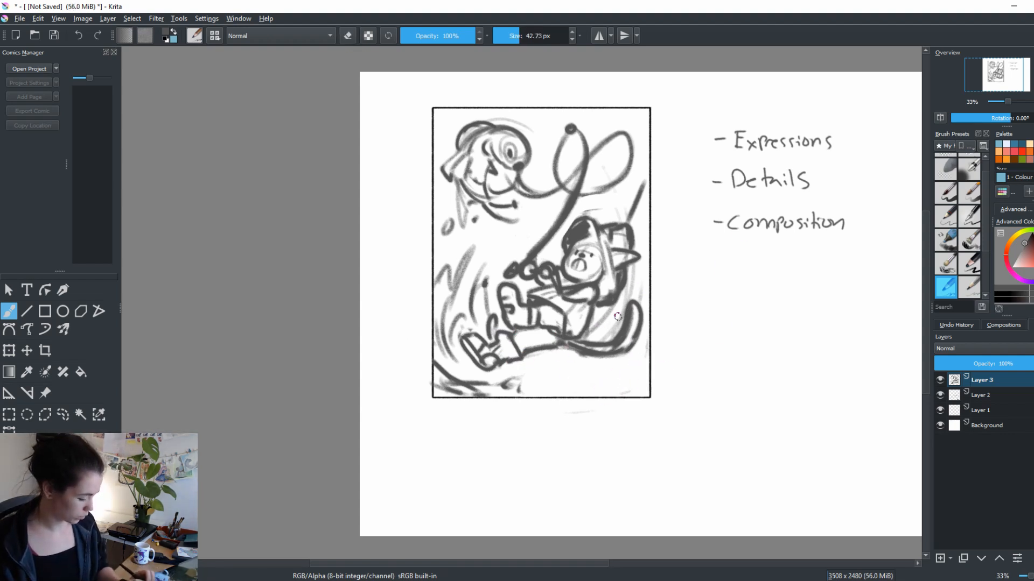
Draw a wooden dock in perspective beneath the figure, with its top edge, front corner and plank thickness
mouse_move(502, 370)
mouse_down()
mouse_move(533, 356)
mouse_move(638, 352)
mouse_up()
key(e)
key(e)
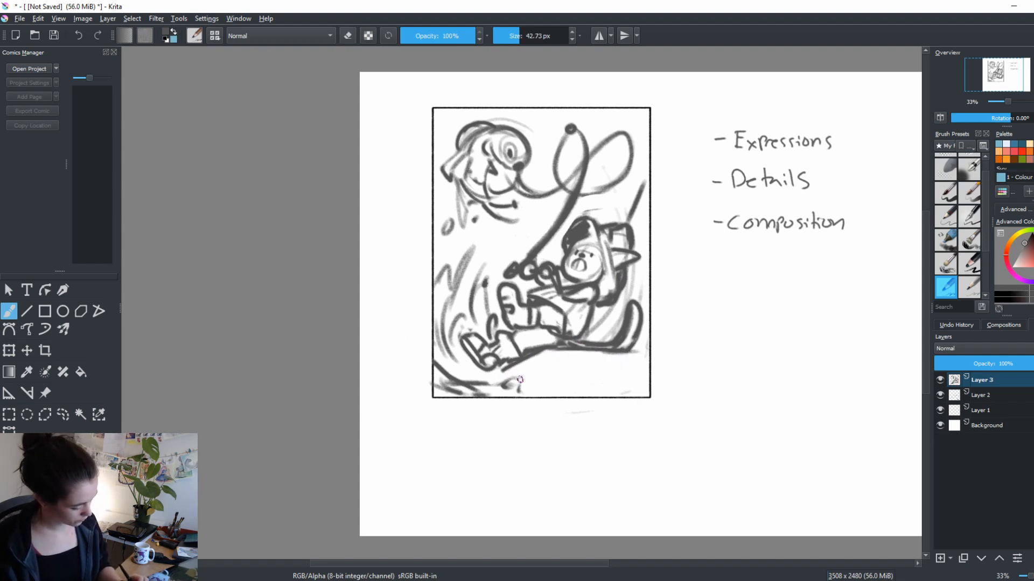
mouse_move(520, 379)
mouse_down()
mouse_move(552, 363)
mouse_move(629, 363)
mouse_up()
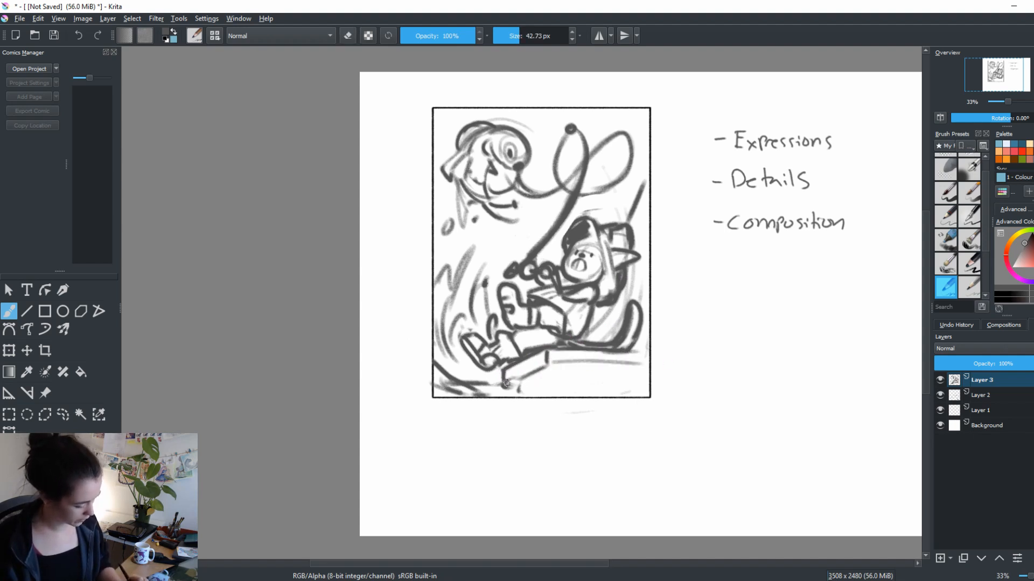
key(e)
mouse_move(520, 386)
mouse_down()
mouse_move(503, 388)
mouse_move(499, 376)
mouse_up()
key(e)
drag(504, 370, 501, 384)
mouse_move(503, 381)
mouse_down()
mouse_move(558, 353)
mouse_move(509, 387)
mouse_move(561, 366)
mouse_move(549, 368)
mouse_move(650, 366)
mouse_up()
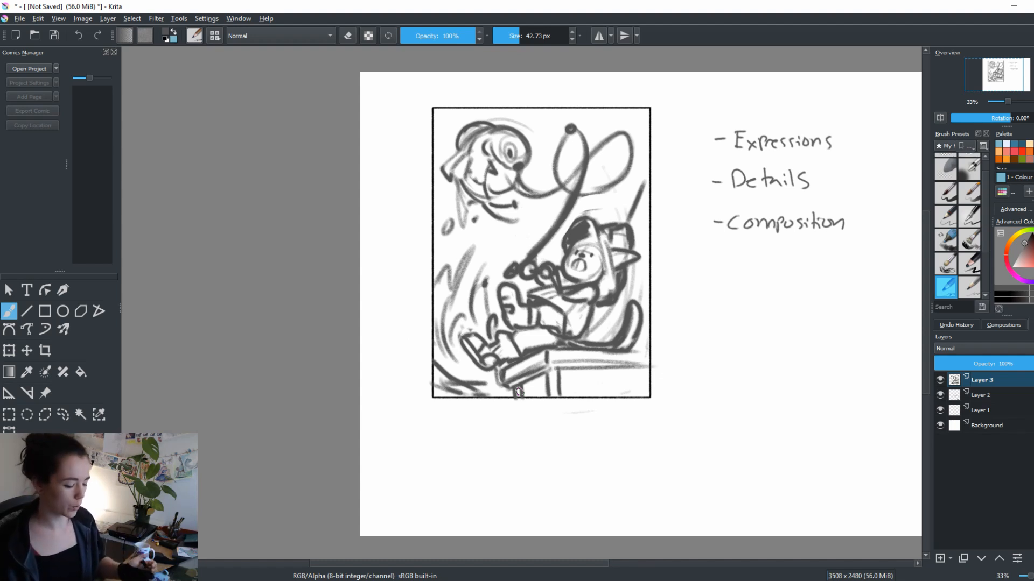
Add supporting posts under the dock, reaching down to the frame's lower edge
mouse_move(559, 366)
mouse_down()
mouse_move(561, 399)
mouse_move(551, 376)
mouse_move(547, 402)
mouse_up()
key(e)
key(e)
mouse_move(561, 372)
mouse_down()
mouse_move(567, 404)
mouse_move(593, 404)
mouse_up()
key(e)
key(e)
drag(561, 371, 567, 399)
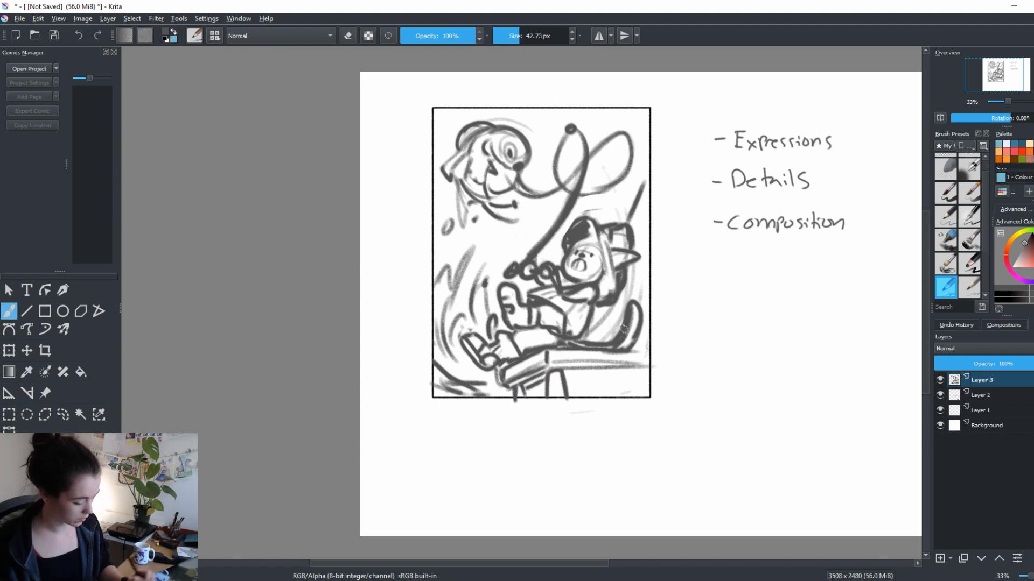
Sketch three simple example shapes beneath the Composition note, and delete them with a lasso selection
mouse_move(712, 292)
mouse_down()
mouse_move(707, 329)
mouse_move(742, 293)
mouse_move(736, 350)
mouse_up()
mouse_move(769, 287)
mouse_down()
mouse_move(767, 344)
mouse_move(813, 332)
mouse_up()
drag(778, 339, 807, 343)
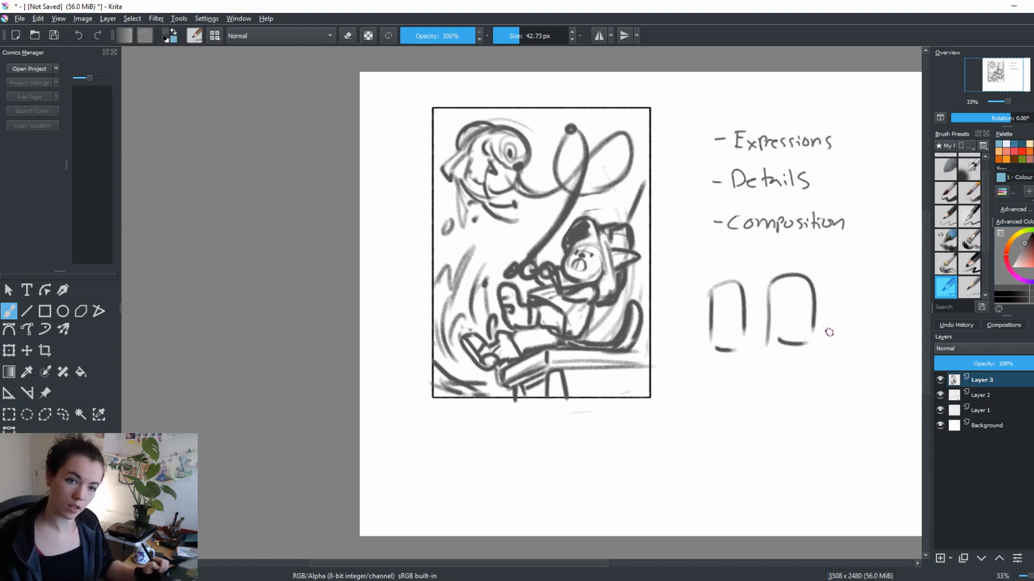
drag(840, 280, 839, 338)
mouse_move(842, 283)
mouse_down()
mouse_move(864, 278)
mouse_move(860, 327)
mouse_up()
click(62, 415)
mouse_move(732, 404)
mouse_down()
mouse_move(673, 318)
mouse_move(889, 262)
mouse_move(728, 401)
mouse_up()
key(Delete)
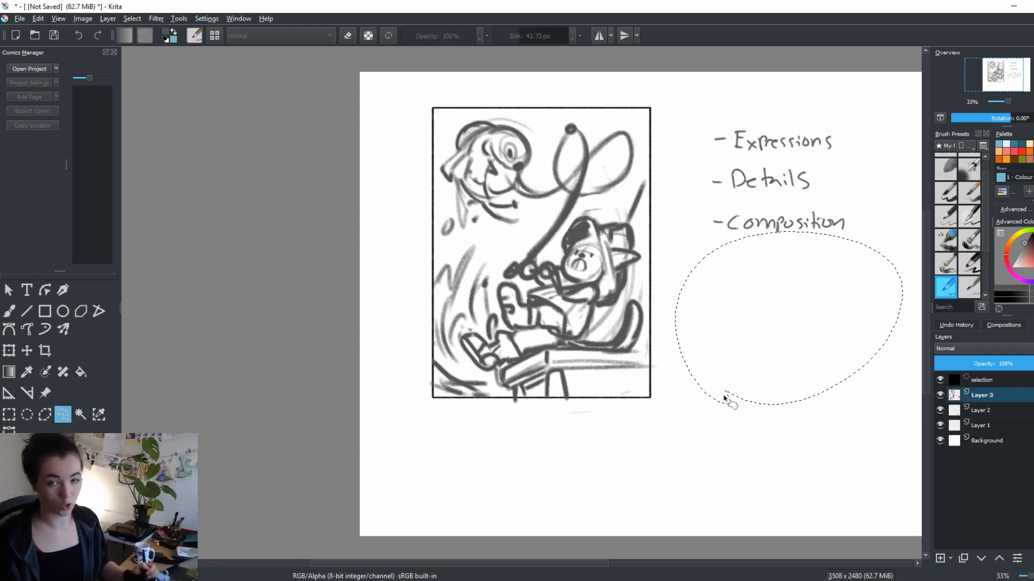
key(ctrl+shift+a)
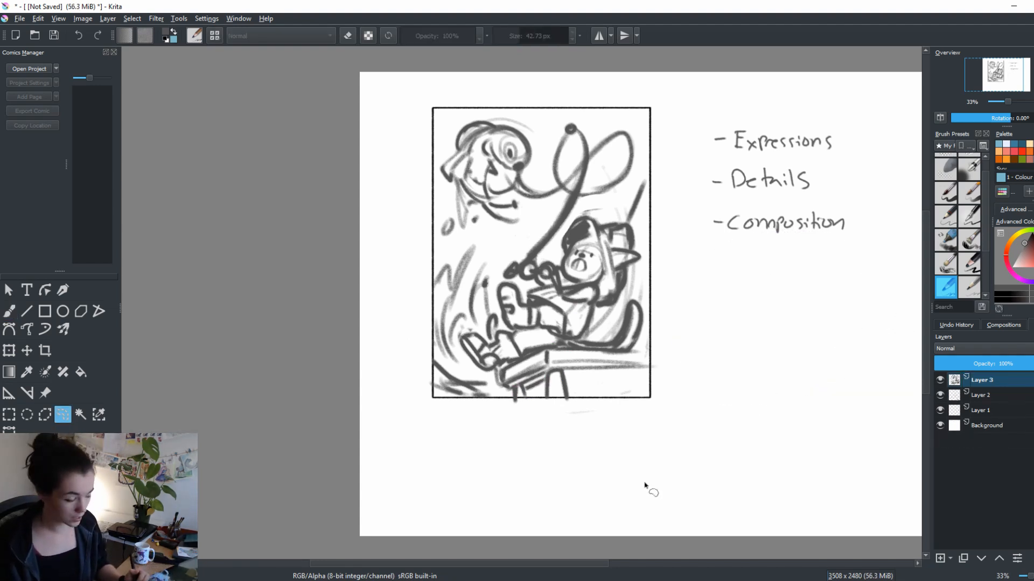
Refine the dock's near end and posts, adding crossbeams, a post at the frame's right side and a darker top edge
key(b)
mouse_move(712, 387)
mouse_down()
mouse_move(746, 401)
mouse_move(766, 394)
mouse_up()
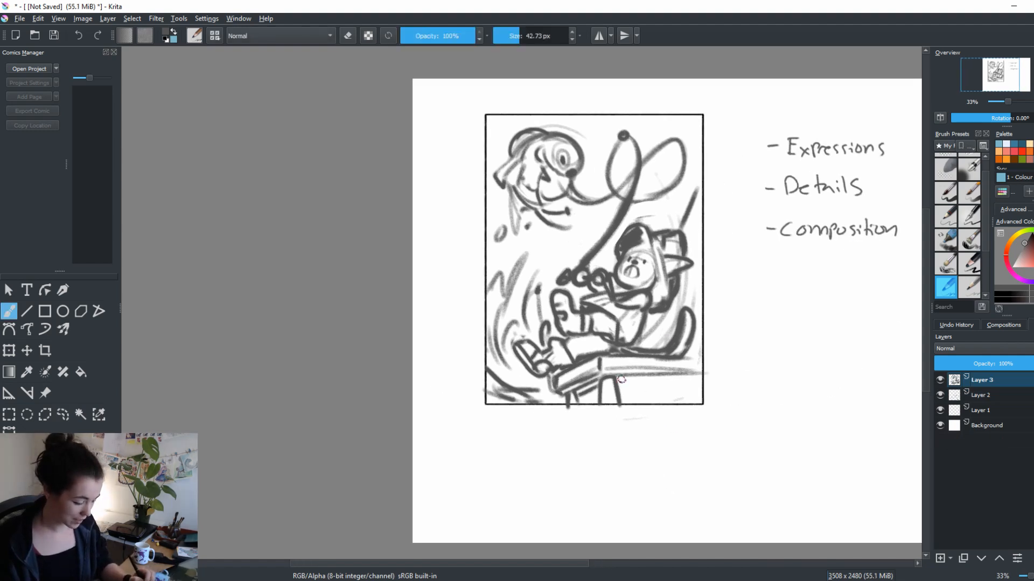
key(e)
drag(575, 389, 580, 406)
key(e)
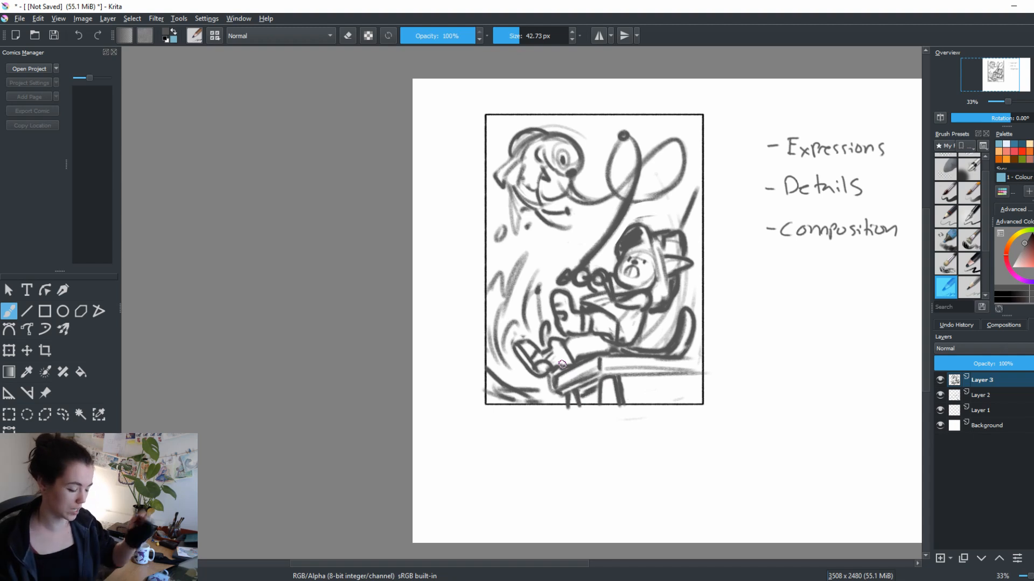
mouse_move(700, 377)
mouse_down()
mouse_move(620, 398)
mouse_move(698, 397)
mouse_up()
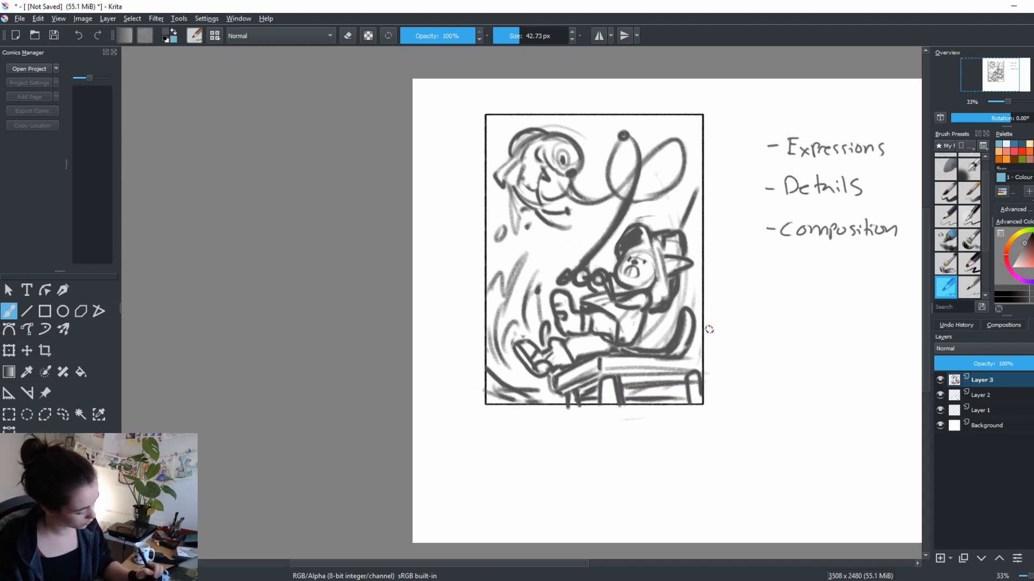
key(e)
drag(534, 395, 557, 378)
key(e)
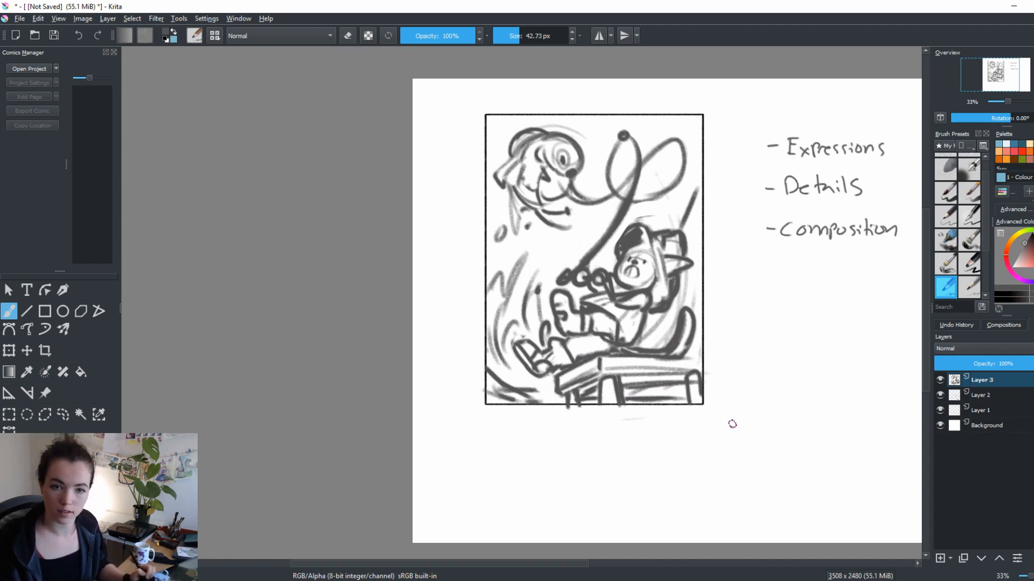
drag(629, 358, 699, 360)
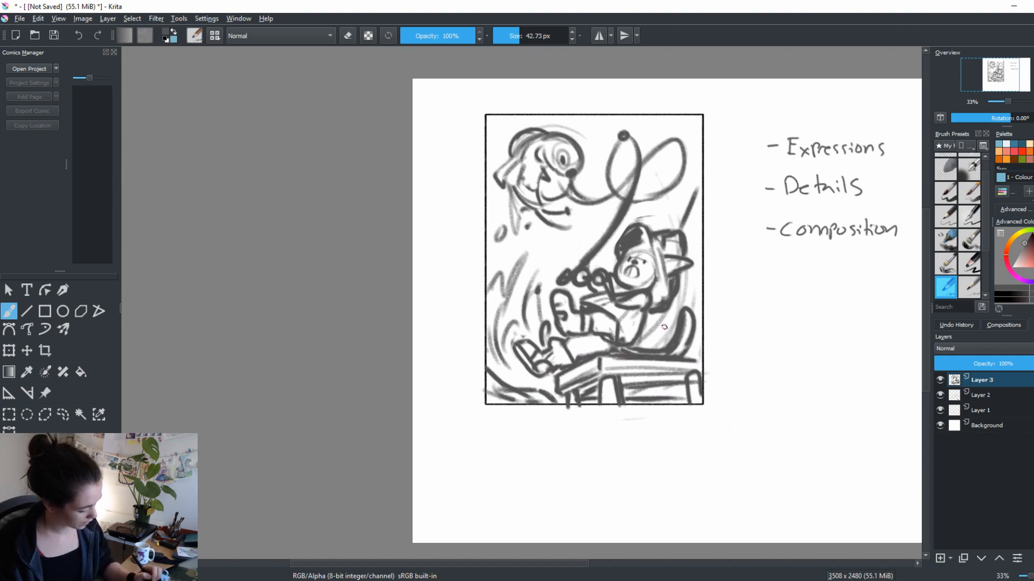
Erase the thick curved shape behind the figure, redraw it as a smaller rounded curl, and clean up the torso
drag(664, 326, 653, 403)
key(ctrl+z)
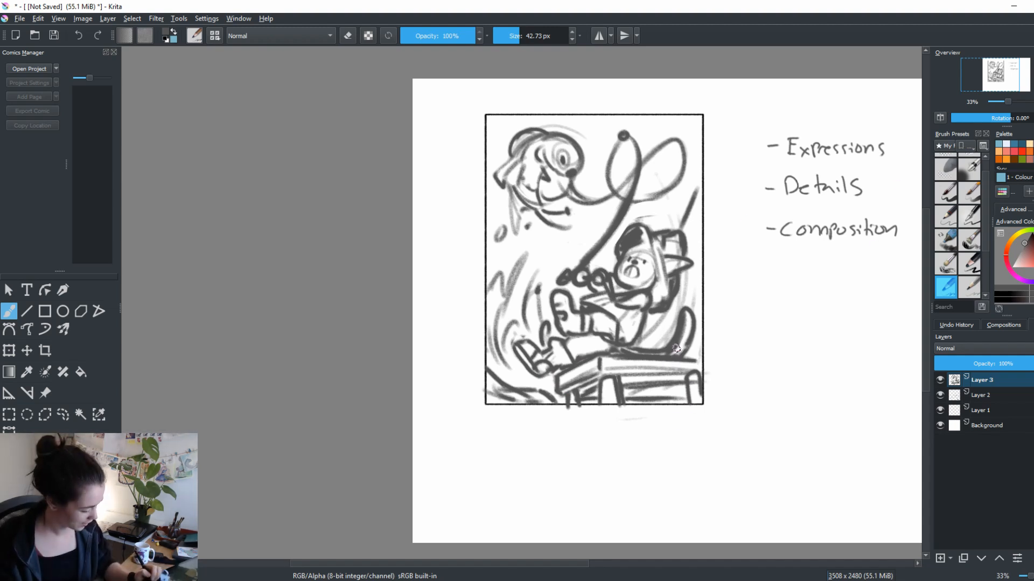
key(e)
mouse_move(677, 323)
mouse_down()
mouse_move(684, 340)
mouse_move(679, 313)
mouse_move(687, 345)
mouse_move(673, 339)
mouse_move(685, 352)
mouse_move(641, 320)
mouse_move(611, 347)
mouse_up()
key(e)
key(e)
key(e)
key(e)
key(e)
key(e)
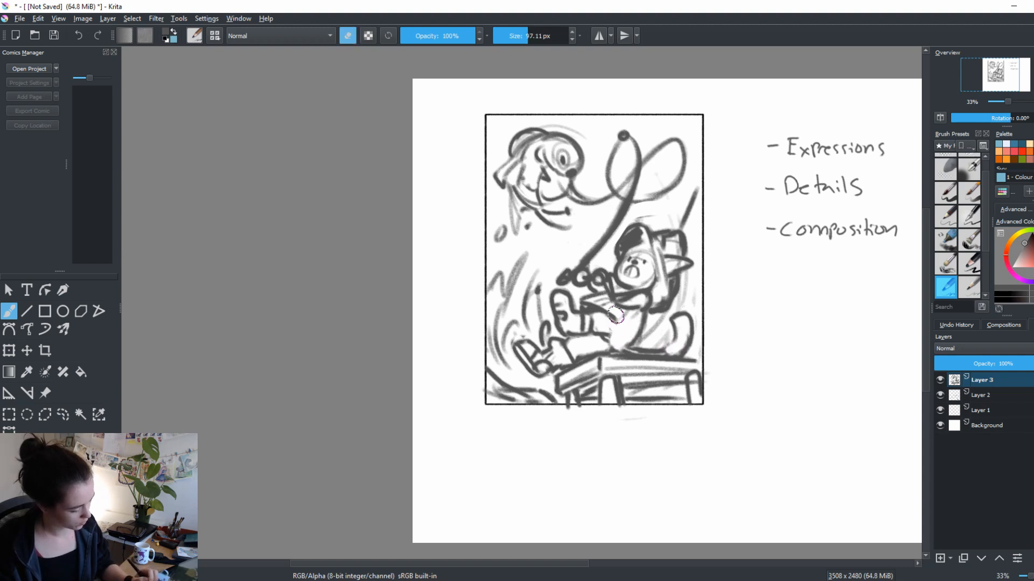
key(e)
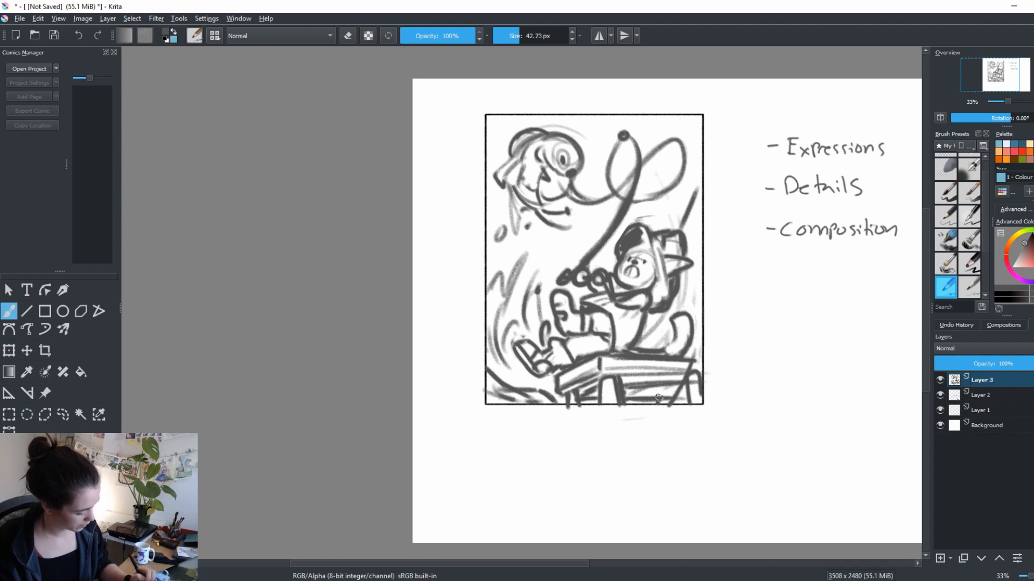
Sketch pointed grass blades in front of the dock in the frame's lower right corner, erasing overlaps
mouse_move(663, 401)
mouse_down()
mouse_move(673, 379)
mouse_move(660, 382)
mouse_move(658, 402)
mouse_up()
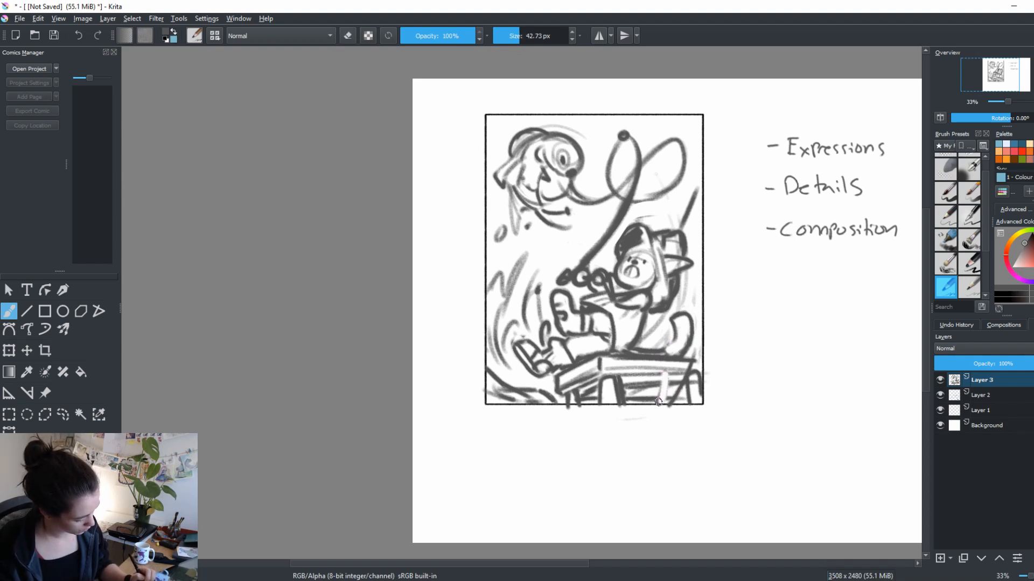
drag(691, 362, 672, 405)
key(e)
drag(686, 379, 672, 405)
key(e)
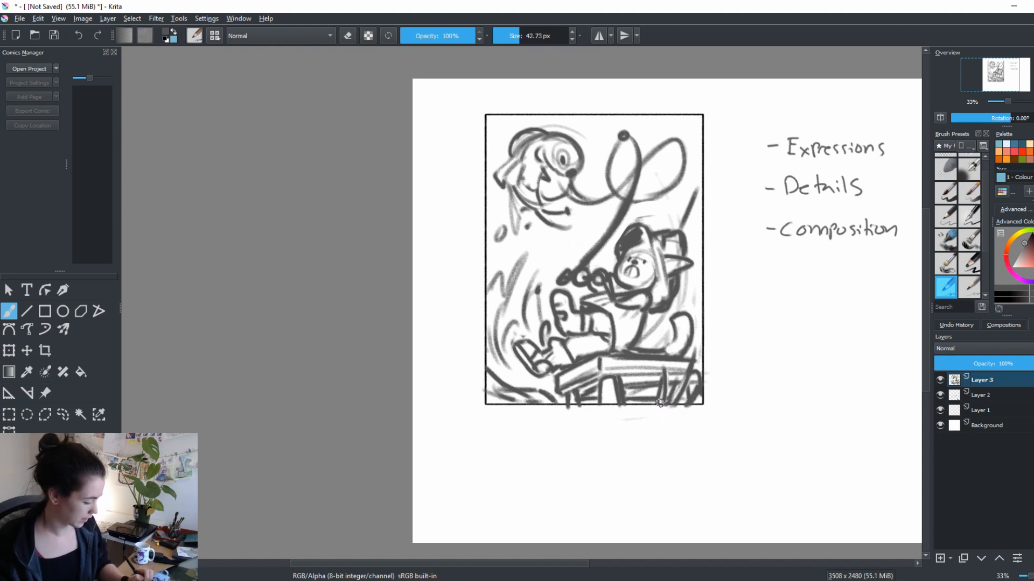
Sketch rounded background shapes between the figure's back and the frame's right side
drag(766, 401, 805, 395)
key(e)
mouse_move(755, 420)
mouse_down()
mouse_move(717, 454)
mouse_move(756, 400)
mouse_up()
key(e)
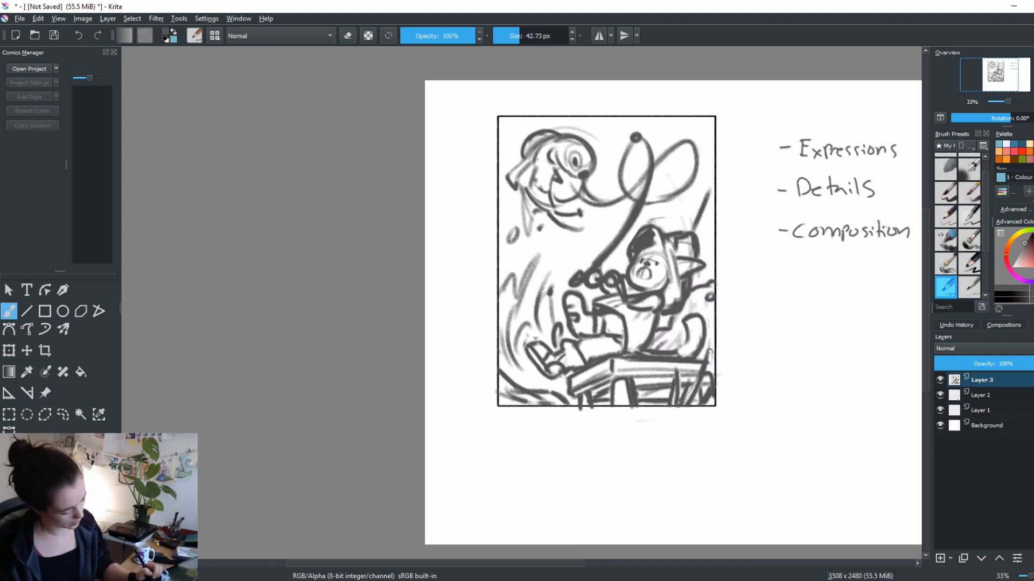
Erase the rough water lines along the frame's left side and redraw them as a cleaner splash rising toward the creature
drag(752, 416, 783, 423)
key(e)
mouse_move(566, 270)
mouse_down()
mouse_move(544, 342)
mouse_move(560, 272)
mouse_move(526, 340)
mouse_move(581, 295)
mouse_move(541, 372)
mouse_move(602, 409)
mouse_move(545, 354)
mouse_up()
key(e)
key(ctrl+z)
key(e)
mouse_move(551, 397)
mouse_down()
mouse_move(567, 406)
mouse_move(543, 389)
mouse_up()
key(e)
drag(613, 405, 563, 369)
key(ctrl+z)
mouse_move(611, 412)
mouse_down()
mouse_move(567, 385)
mouse_move(543, 295)
mouse_up()
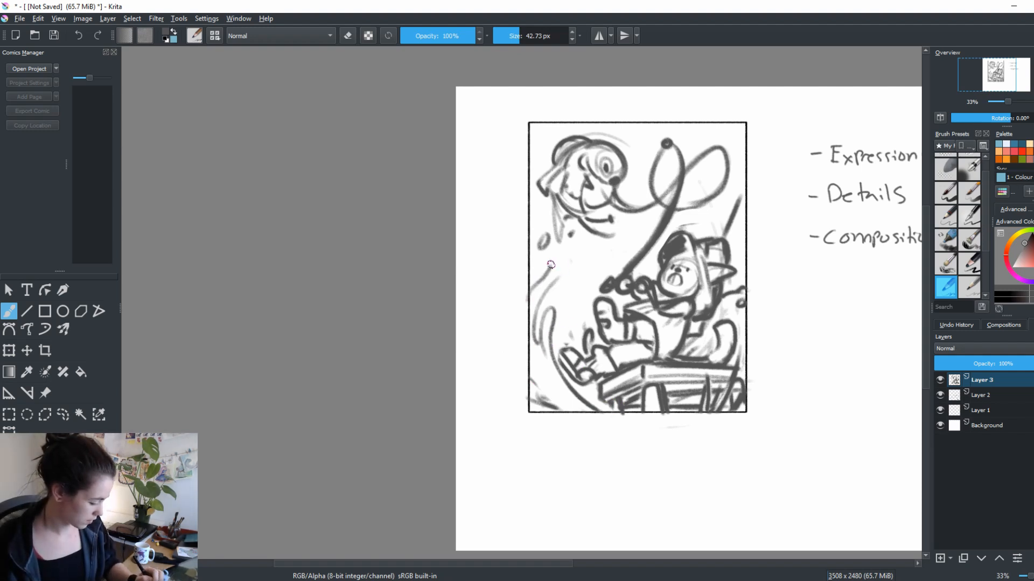
key(ctrl+z)
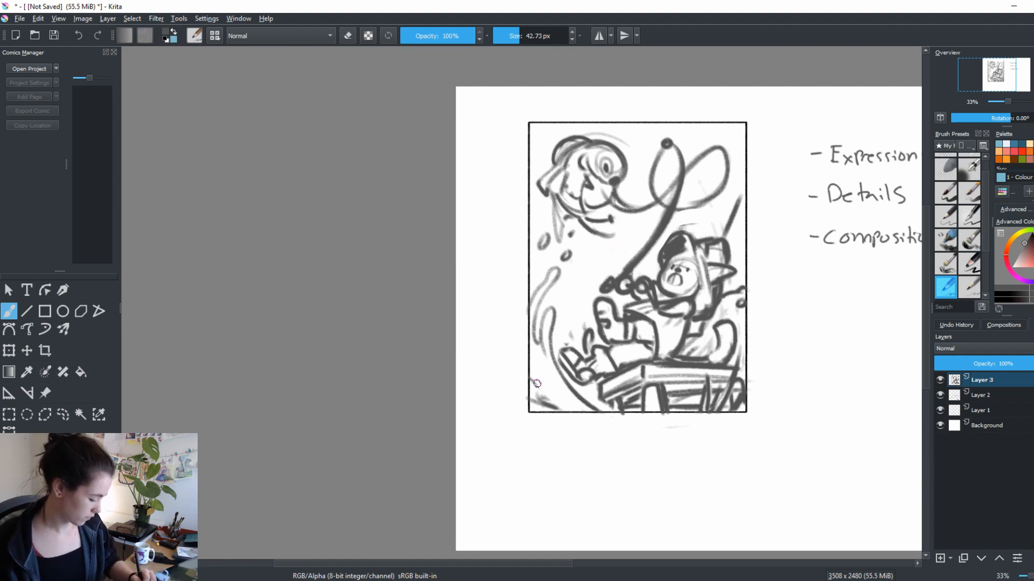
Sketch a small wave in the frame's lower left corner
mouse_move(528, 356)
mouse_down()
mouse_move(561, 400)
mouse_move(533, 392)
mouse_move(527, 398)
mouse_move(543, 399)
mouse_move(530, 409)
mouse_up()
key(e)
key(e)
key(ctrl+z)
drag(698, 418, 692, 445)
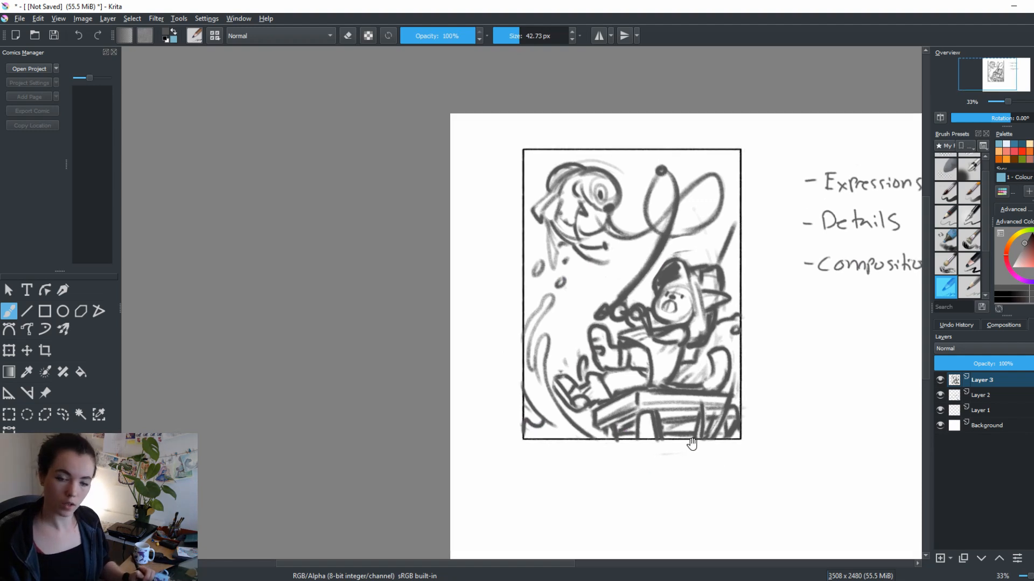
Clean up the water lines around the figure's feet and add small splash droplets and a ripple at the frame's lower edge
key(e)
mouse_move(561, 409)
mouse_down()
mouse_move(599, 451)
mouse_move(573, 413)
mouse_move(588, 404)
mouse_up()
key(e)
key(e)
key(e)
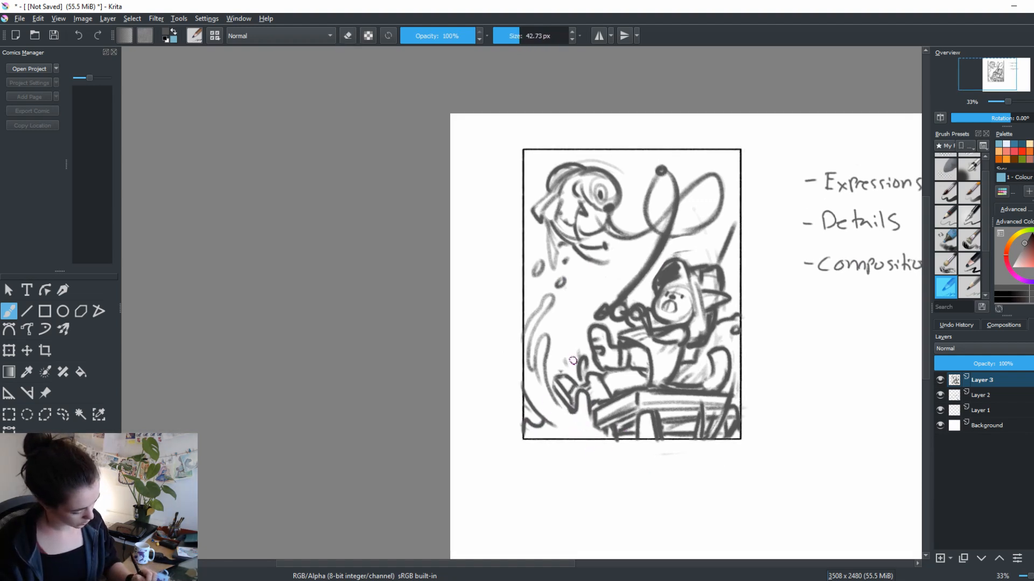
mouse_move(573, 361)
mouse_down()
mouse_move(570, 417)
mouse_move(585, 440)
mouse_move(550, 420)
mouse_move(553, 437)
mouse_up()
key(e)
Erase the outermost droplet and stray lines beneath the creature's head
key(e)
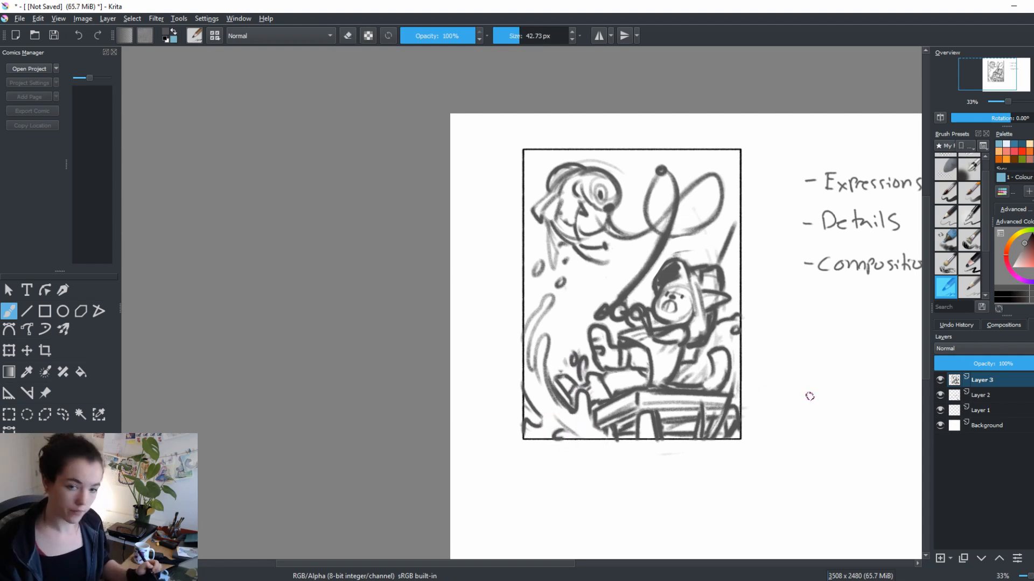
drag(818, 369, 818, 417)
key(e)
drag(543, 308, 538, 321)
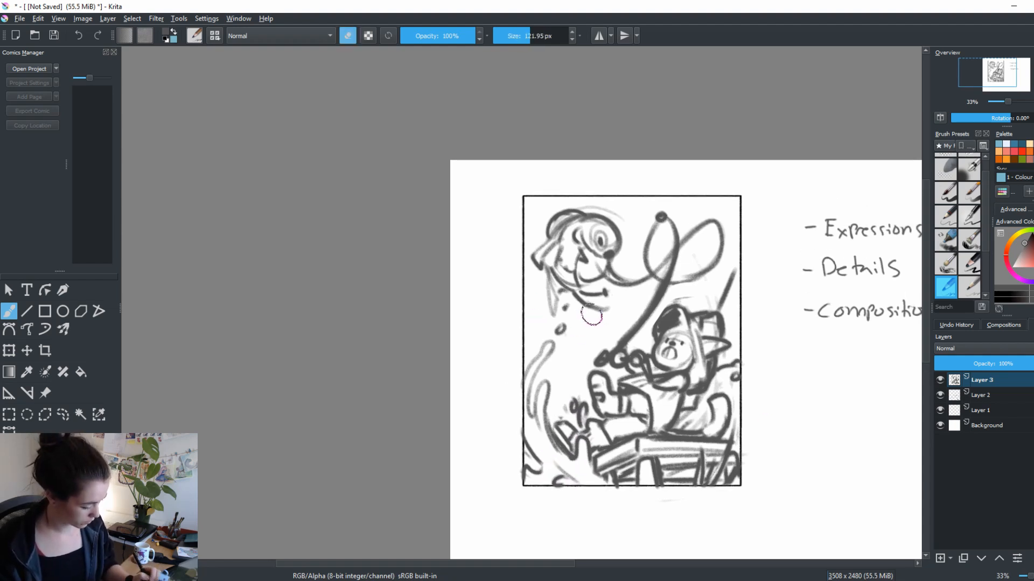
key(e)
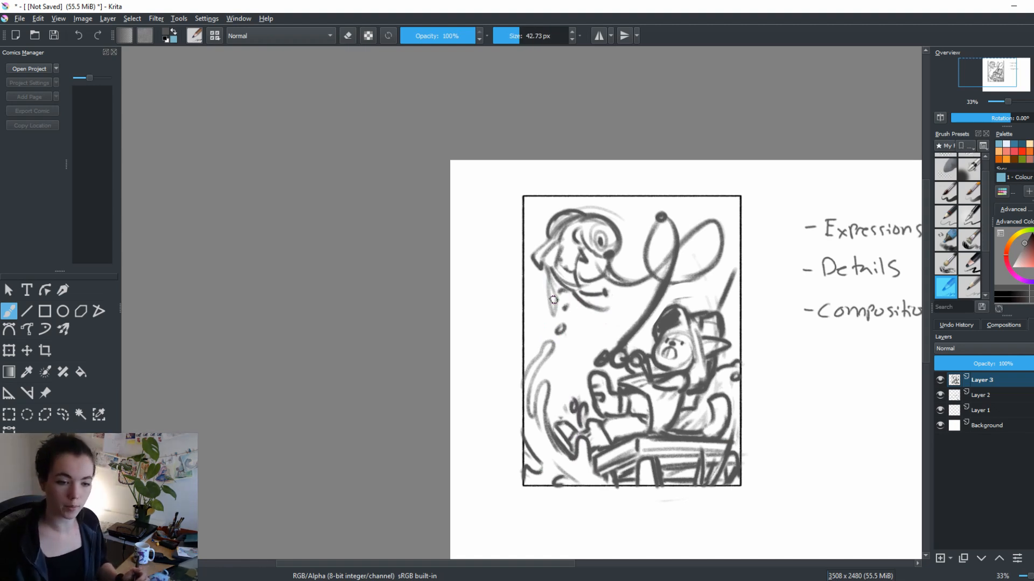
Reposition the canvas and enlarge the overview thumbnail to get a bigger preview of the composition
drag(714, 421, 594, 392)
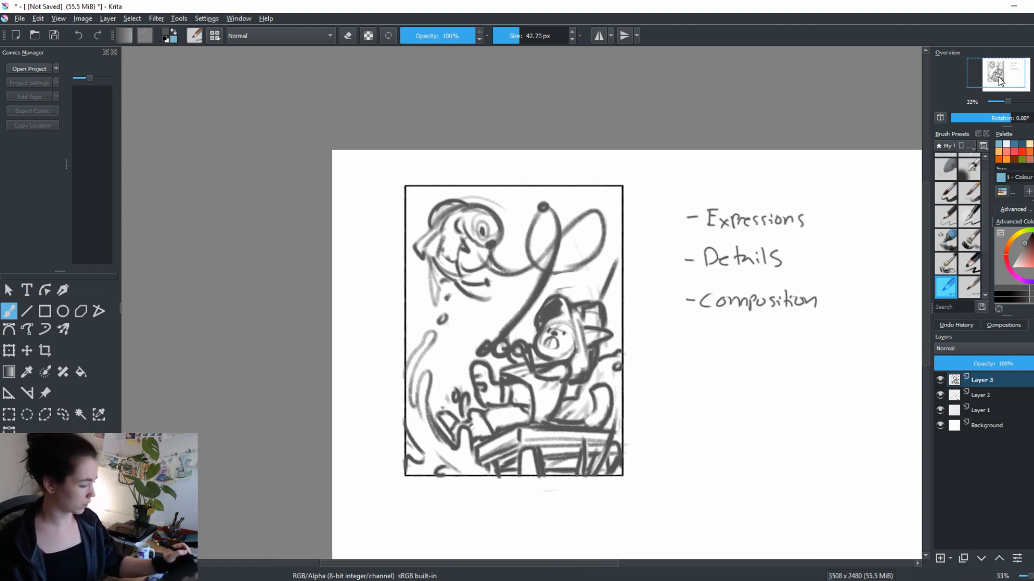
drag(1000, 80, 987, 94)
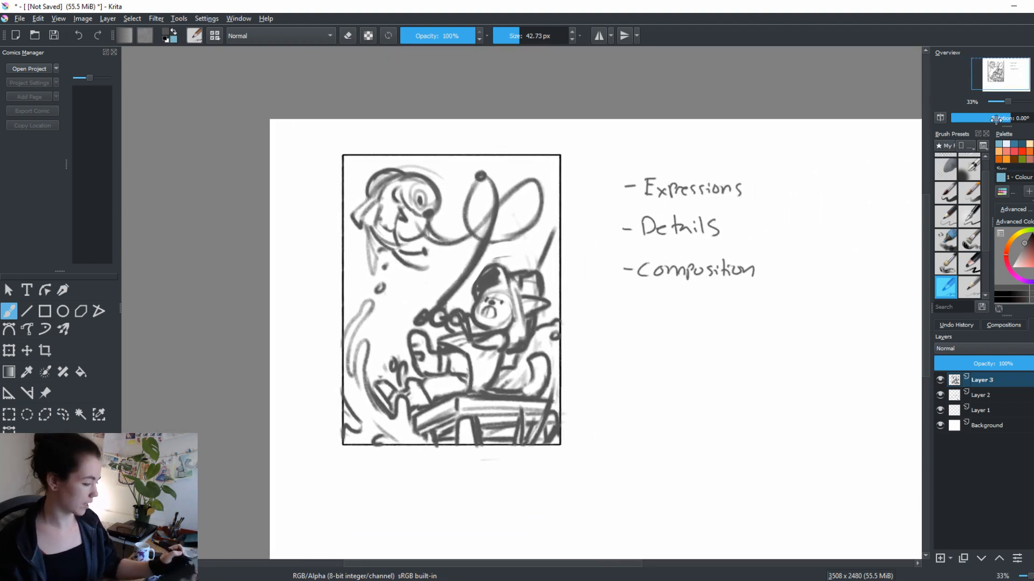
drag(1009, 132, 1015, 220)
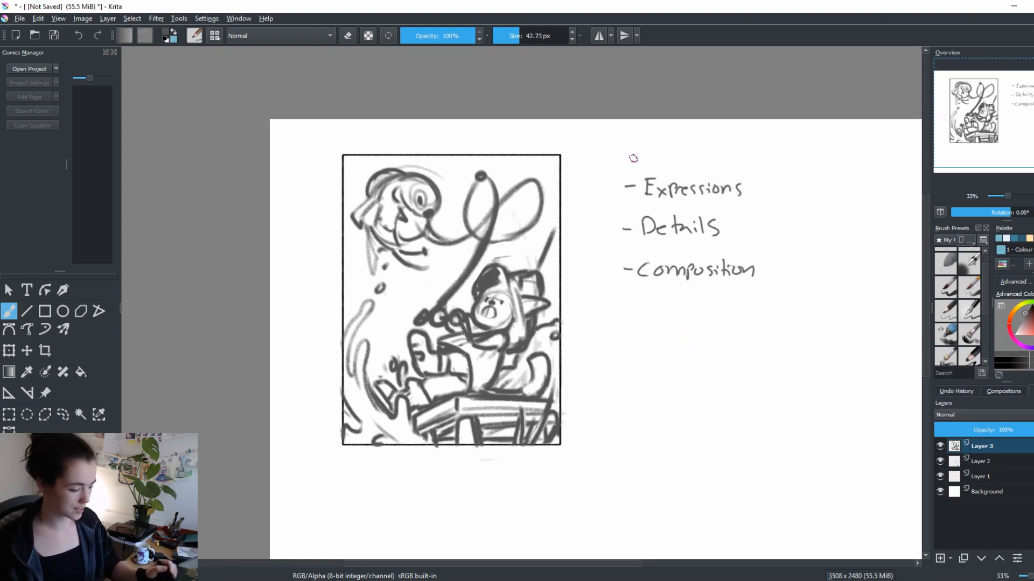
drag(611, 394, 693, 389)
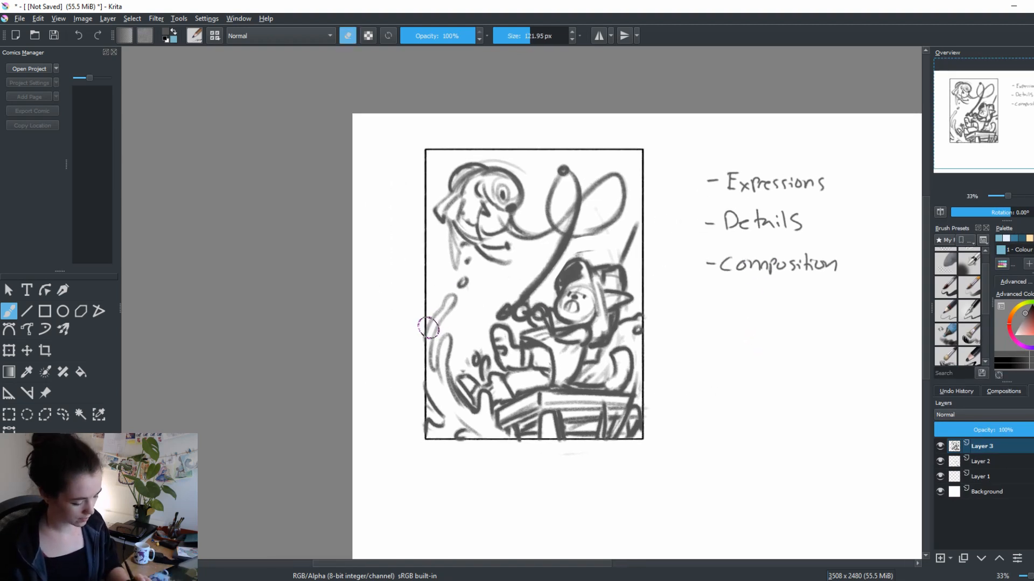
Trim the splash at the frame's left side and redraw its curved strokes darker down to the lower corner
mouse_move(454, 298)
mouse_down()
mouse_move(436, 326)
mouse_move(436, 384)
mouse_up()
key(e)
key(e)
drag(438, 335, 452, 407)
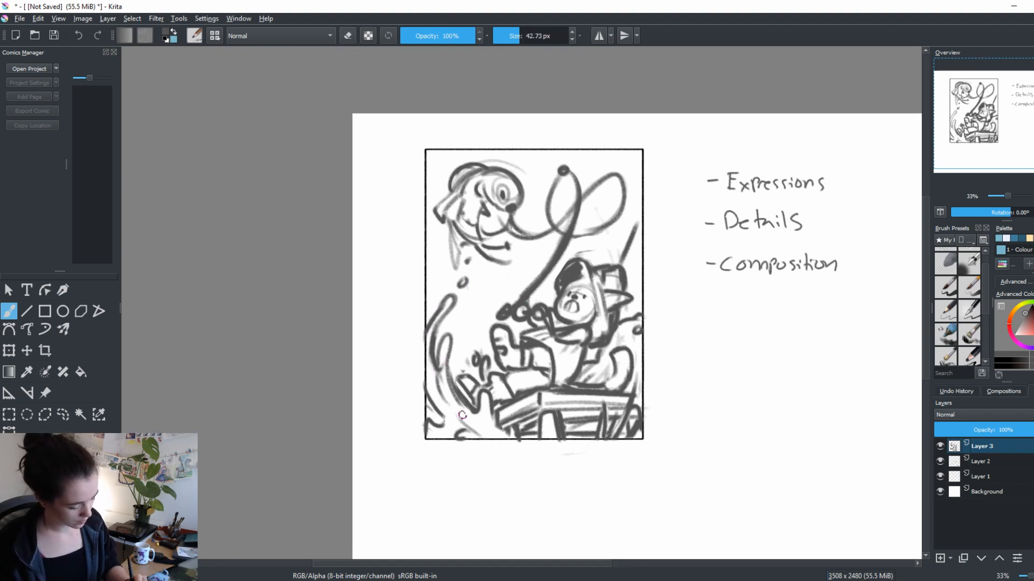
drag(430, 369, 460, 415)
drag(624, 296, 668, 353)
drag(496, 353, 491, 370)
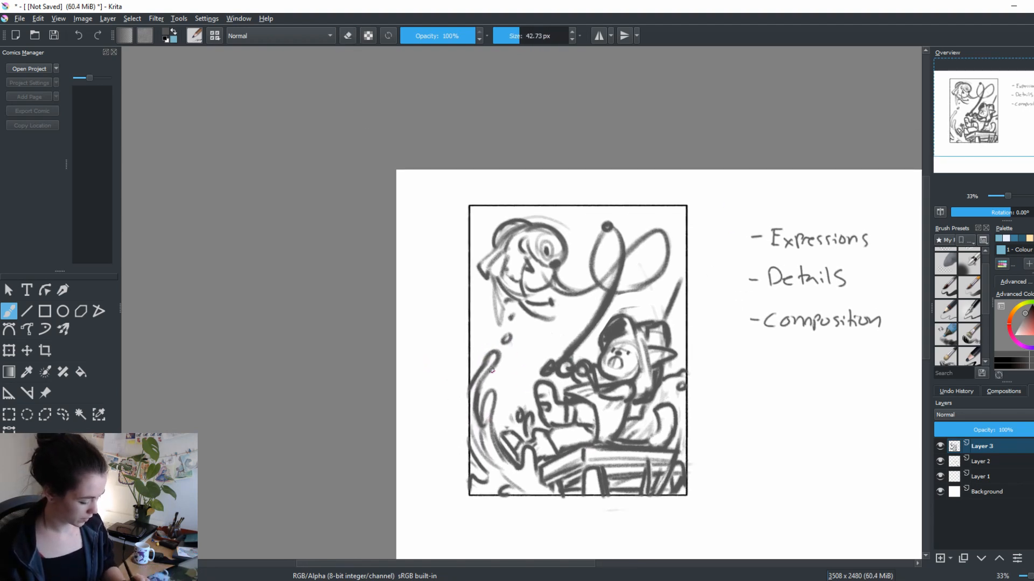
Darken the droplets beneath the creature's head and redraw the pointed fin hanging from its neck
drag(510, 335, 510, 321)
key(e)
drag(491, 276, 498, 295)
key(e)
mouse_move(502, 260)
mouse_down()
mouse_move(538, 316)
mouse_move(497, 294)
mouse_move(498, 272)
mouse_move(508, 302)
mouse_up()
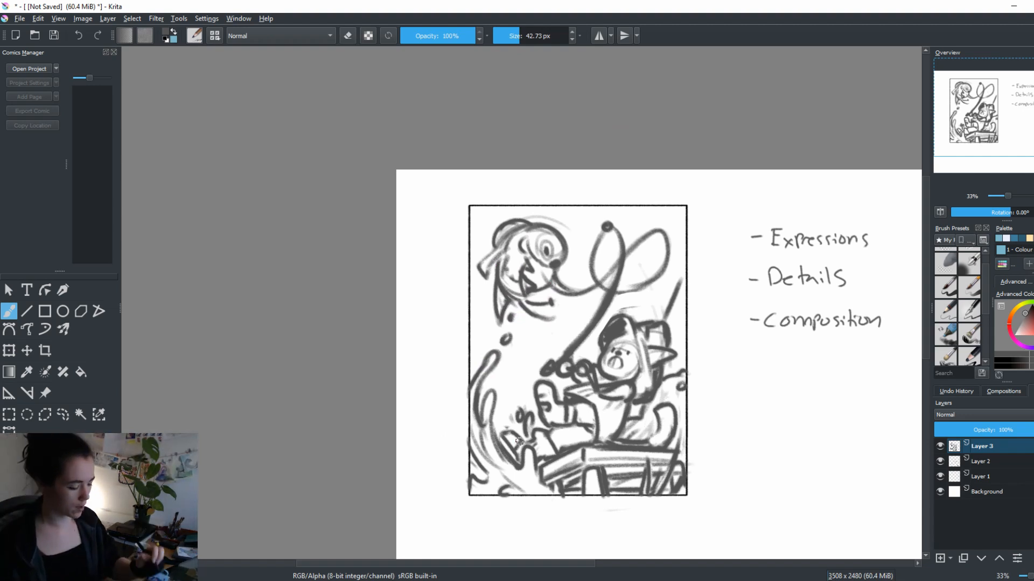
Erase the rough fin at the back of the creature's head and redraw it with sharp points
key(e)
mouse_move(486, 258)
mouse_down()
mouse_move(477, 270)
mouse_move(486, 291)
mouse_move(500, 258)
mouse_up()
key(e)
key(ctrl+z)
drag(483, 277, 488, 267)
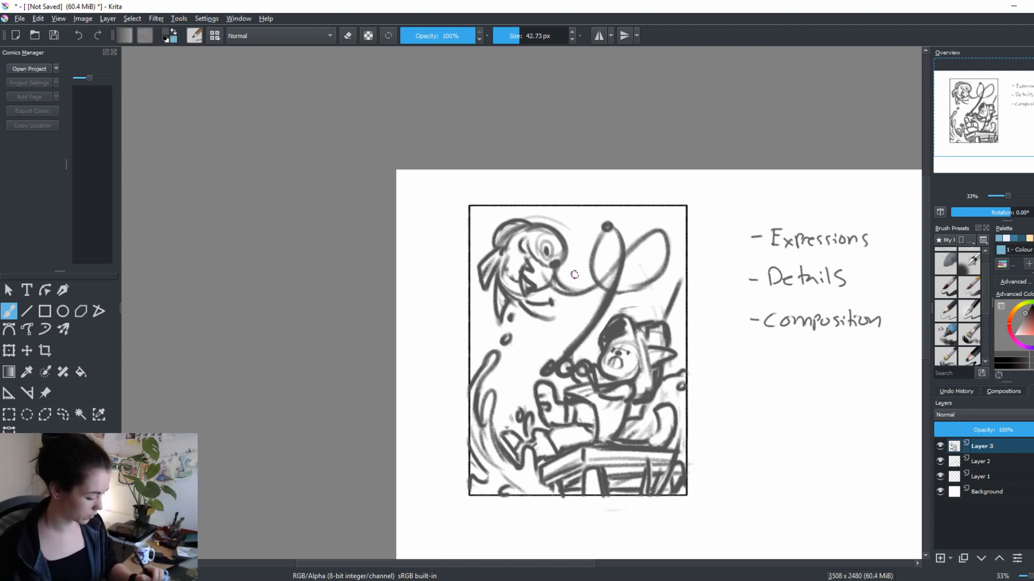
Erase the creature's old lower jaw and the rough lines around its mouth
key(e)
mouse_move(537, 295)
mouse_down()
mouse_move(498, 274)
mouse_move(529, 302)
mouse_move(519, 275)
mouse_move(503, 311)
mouse_move(521, 296)
mouse_move(588, 352)
mouse_move(515, 269)
mouse_move(518, 282)
mouse_move(528, 260)
mouse_move(513, 278)
mouse_move(536, 258)
mouse_move(525, 289)
mouse_up()
key(e)
key(e)
key(e)
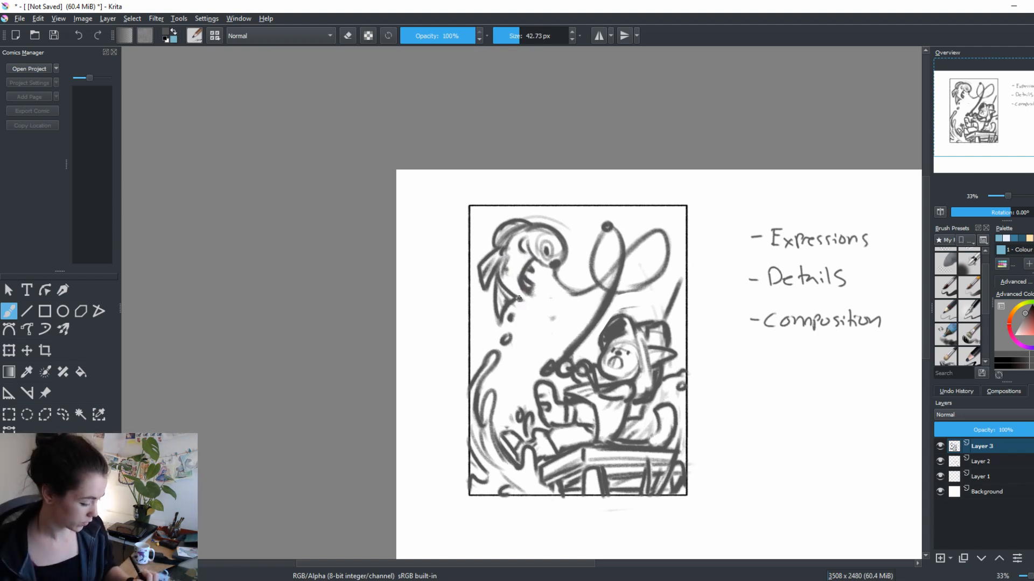
mouse_move(518, 299)
mouse_down()
mouse_move(537, 333)
mouse_move(528, 293)
mouse_move(555, 296)
mouse_move(537, 313)
mouse_move(523, 309)
mouse_move(537, 324)
mouse_move(526, 322)
mouse_move(534, 304)
mouse_move(545, 314)
mouse_move(545, 312)
mouse_up()
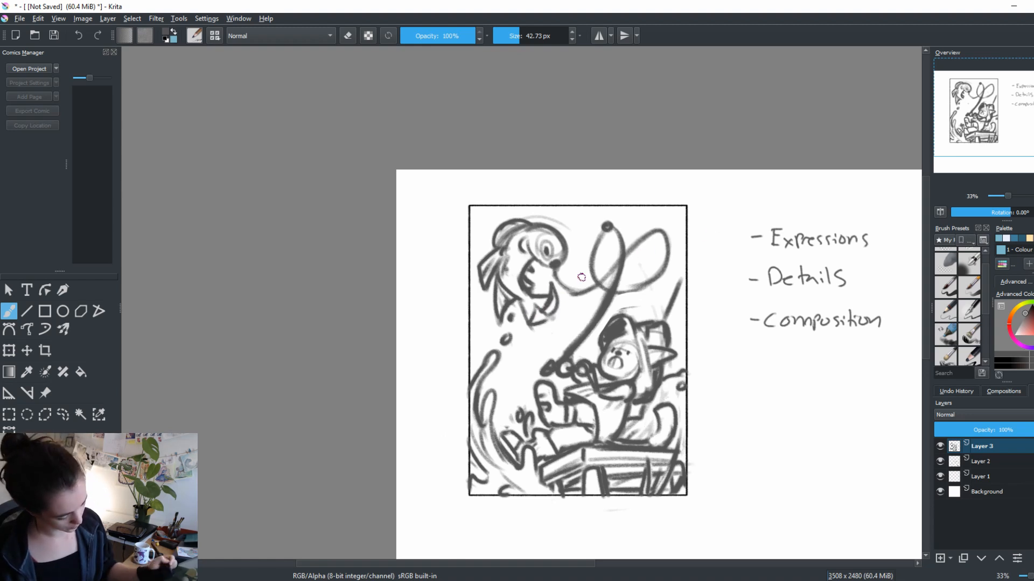
key(ctrl+z)
key(ctrl+z)
key(ctrl+z)
key(ctrl+z)
Rework the creature's lower jaw, giving it a clean mouth line and a pointed shape beneath the chin
mouse_move(520, 305)
mouse_down()
mouse_move(561, 319)
mouse_move(538, 296)
mouse_move(563, 283)
mouse_move(556, 316)
mouse_up()
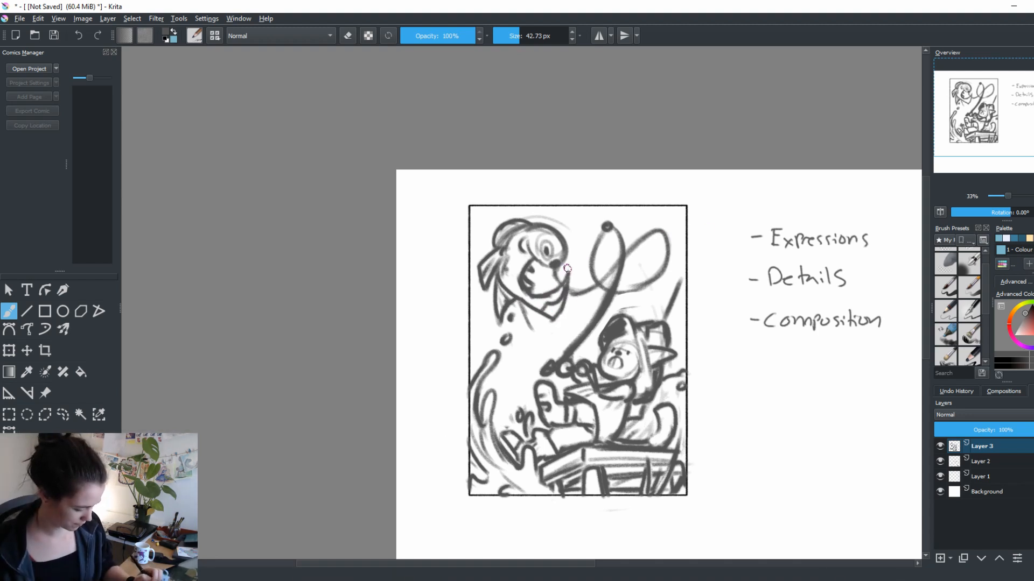
key(e)
drag(558, 322, 549, 324)
key(e)
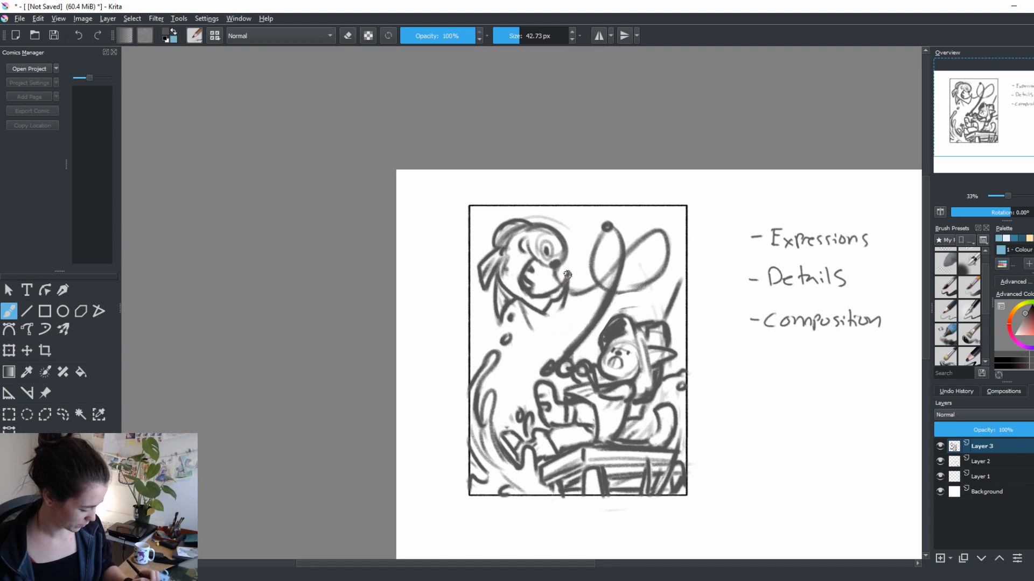
drag(568, 275, 554, 313)
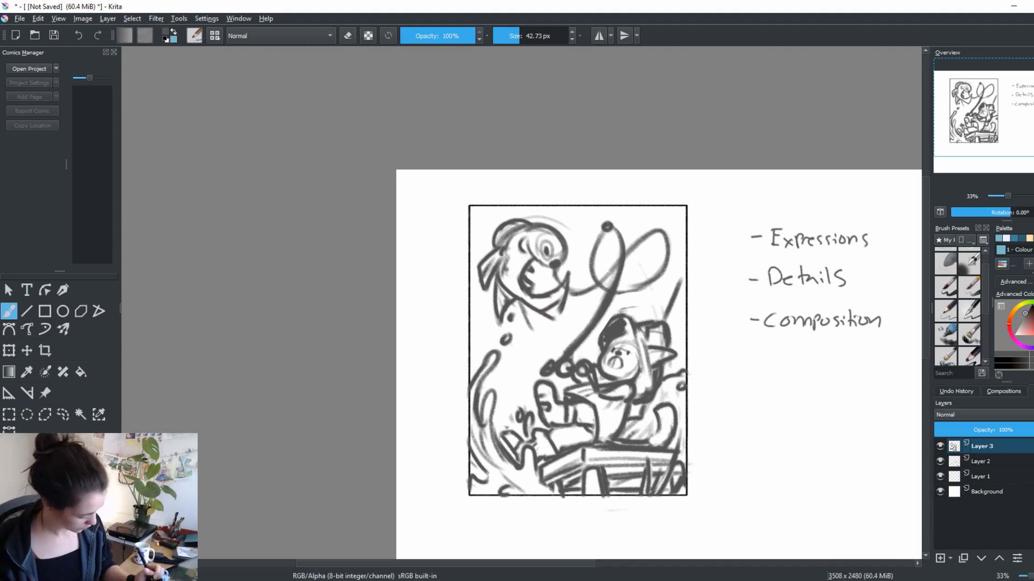
key(ctrl+z)
key(ctrl+z)
mouse_move(540, 312)
mouse_down()
mouse_move(564, 296)
mouse_move(550, 316)
mouse_move(554, 293)
mouse_move(557, 310)
mouse_move(563, 298)
mouse_move(544, 323)
mouse_move(518, 302)
mouse_move(542, 329)
mouse_up()
key(e)
key(e)
key(e)
key(e)
key(e)
key(e)
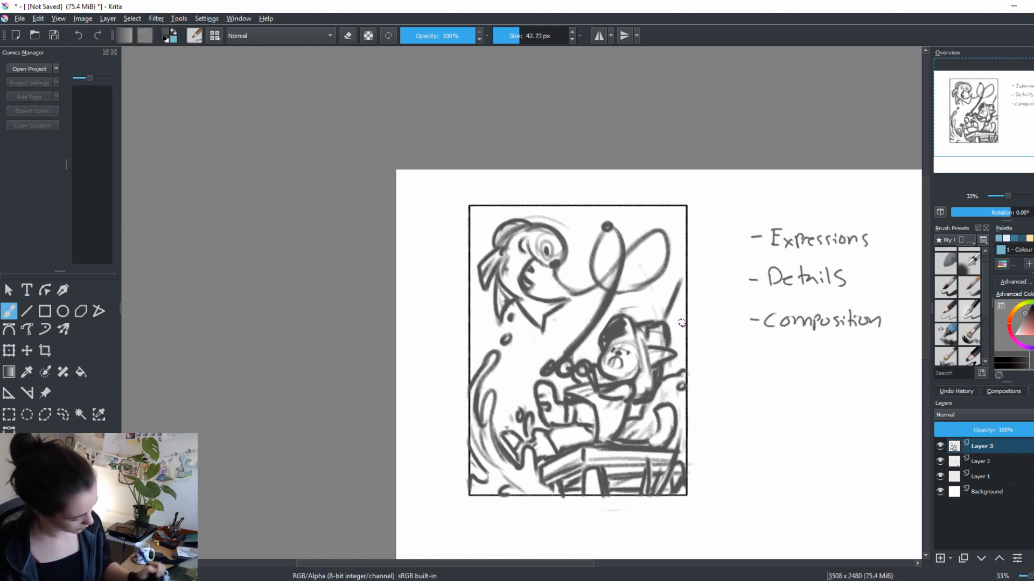
Erase excess lines inside the splash at the frame's left side and sharpen its curved outline
drag(779, 315, 755, 304)
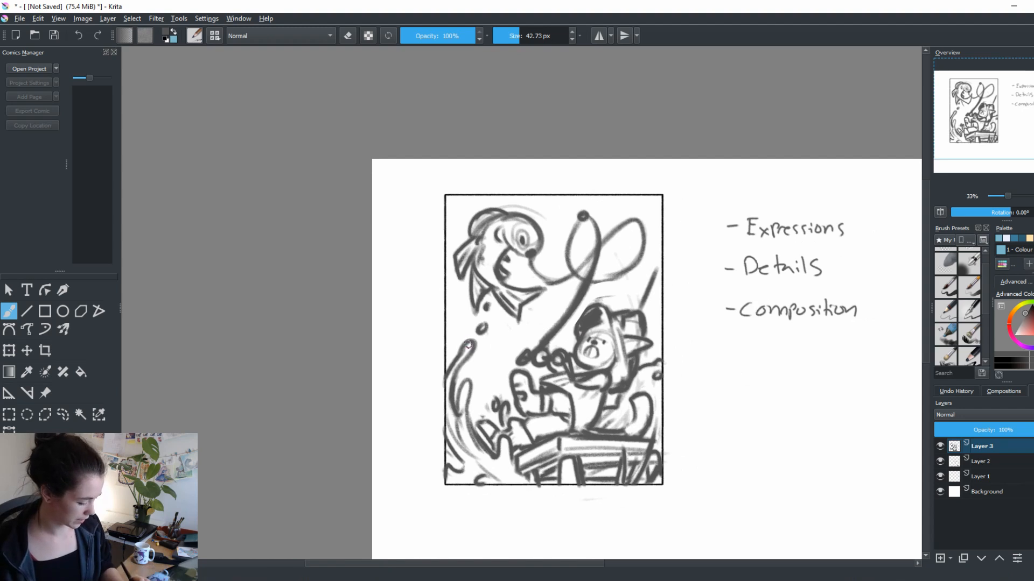
key(e)
mouse_move(474, 350)
mouse_down()
mouse_move(469, 343)
mouse_move(462, 414)
mouse_up()
key(e)
key(e)
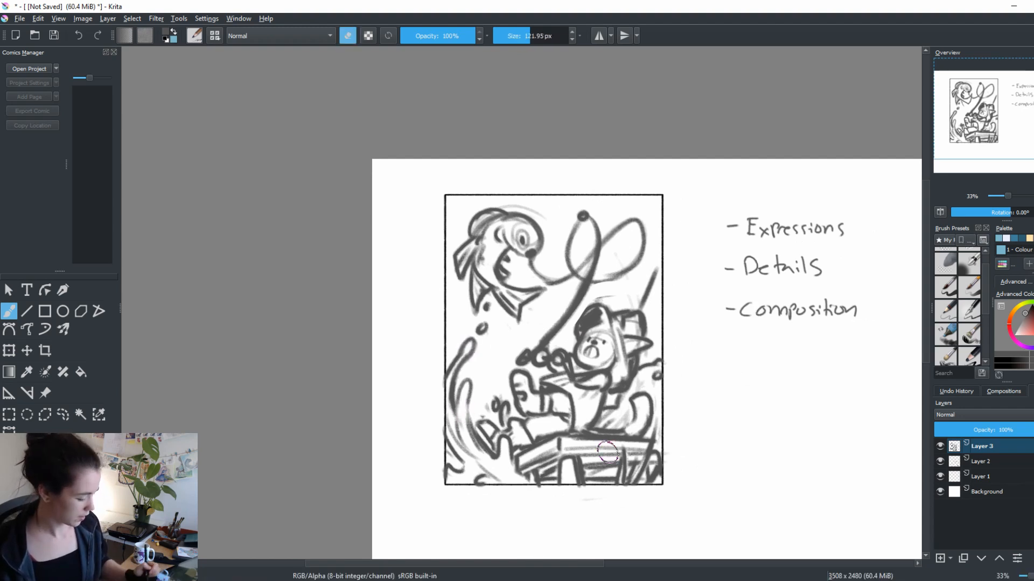
key(e)
Clean up the figure's forehead and face, then redraw the dark hair beneath the hood
drag(743, 382, 677, 351)
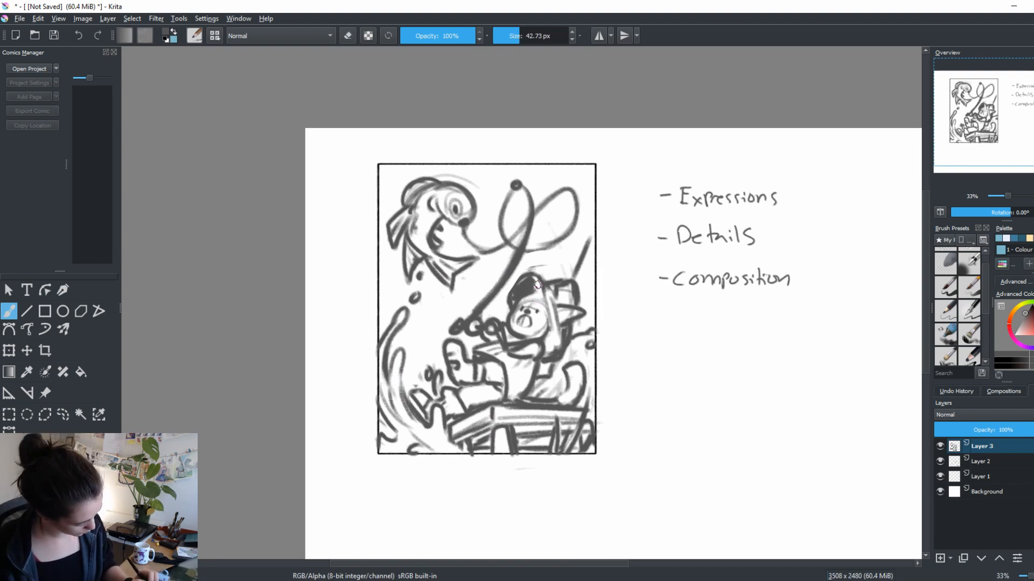
key(e)
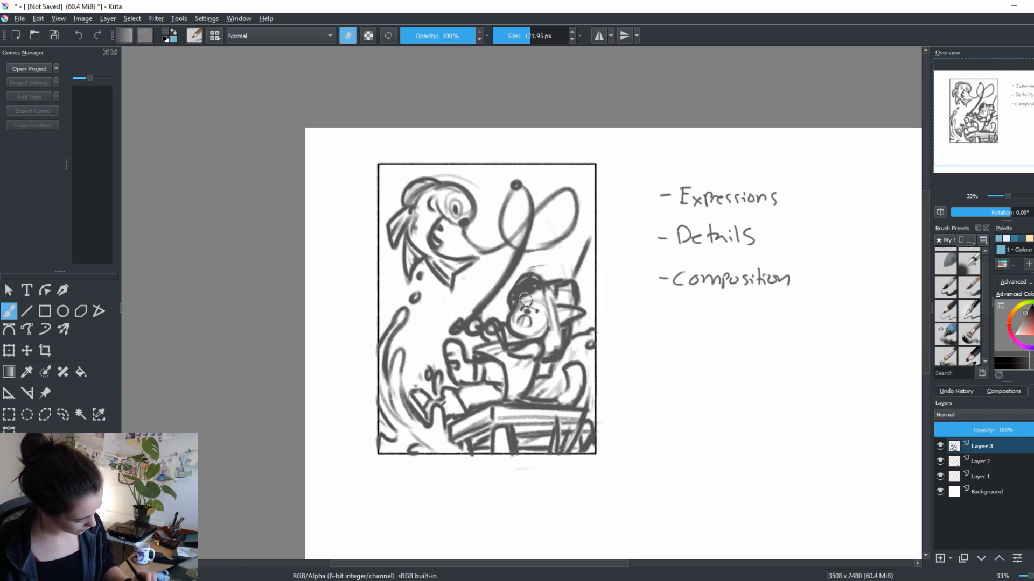
key(e)
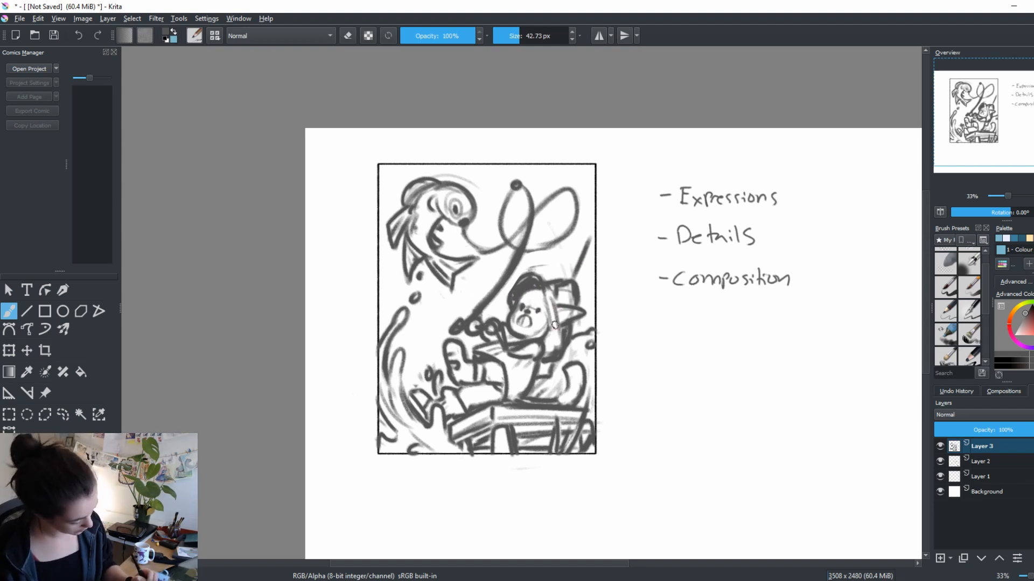
drag(576, 379, 556, 397)
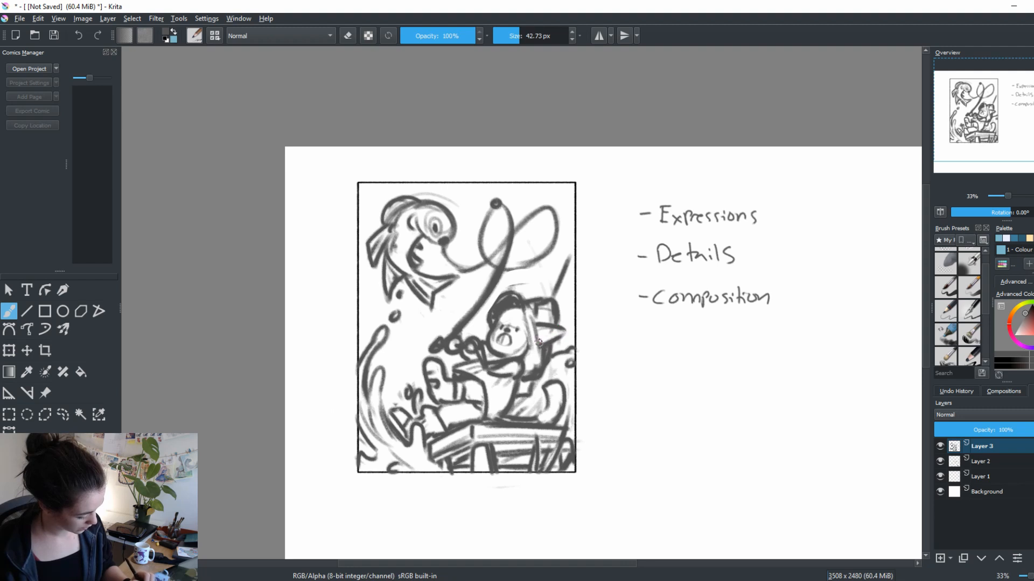
drag(645, 372, 677, 369)
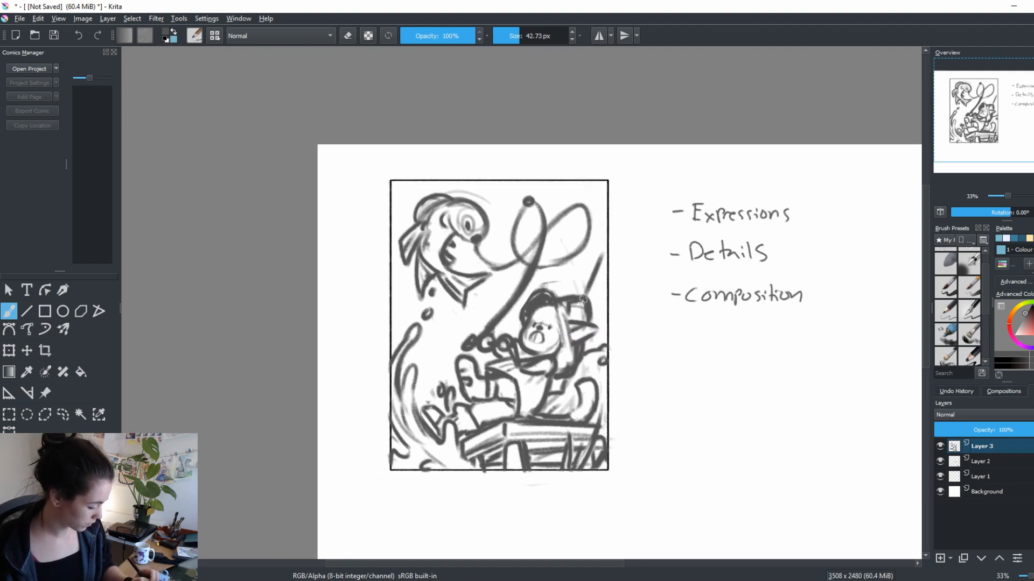
mouse_move(537, 288)
mouse_down()
mouse_move(522, 316)
mouse_move(549, 283)
mouse_move(551, 303)
mouse_move(535, 296)
mouse_move(563, 302)
mouse_move(561, 314)
mouse_move(556, 285)
mouse_move(570, 337)
mouse_up()
drag(687, 238, 715, 228)
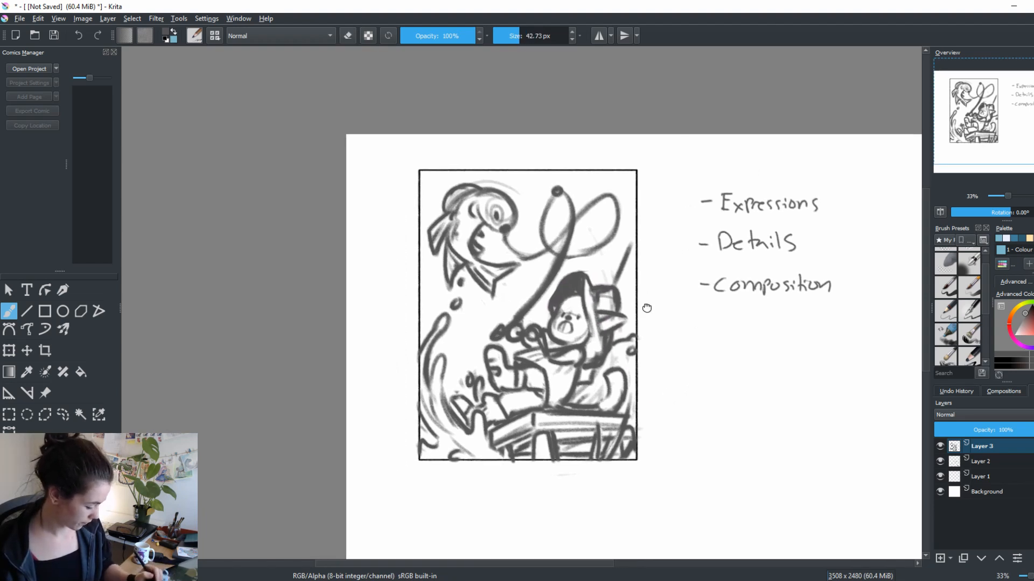
Refine the outline of the shape behind the figure's hood
drag(724, 359, 710, 334)
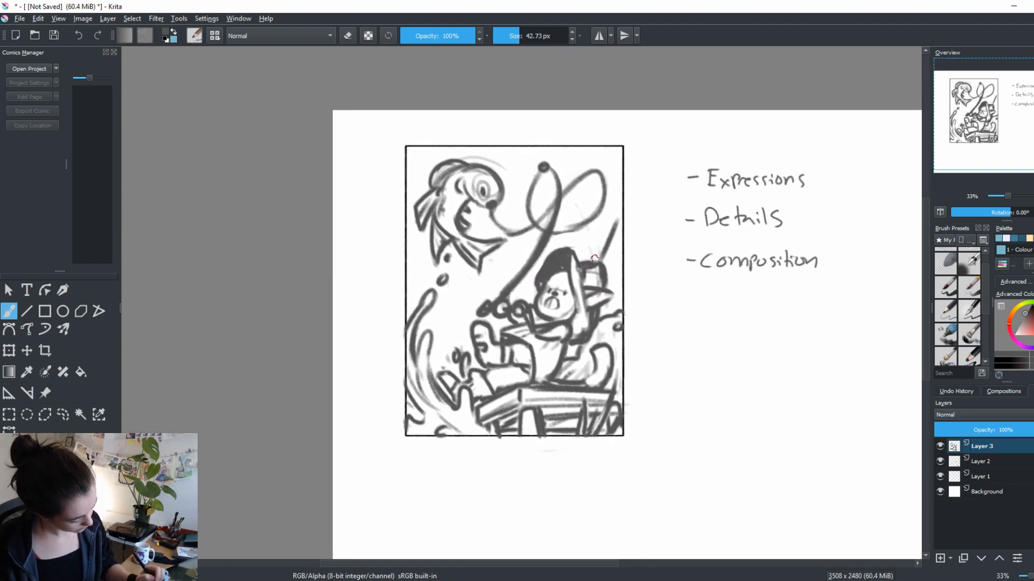
drag(594, 259, 580, 282)
drag(673, 423, 700, 395)
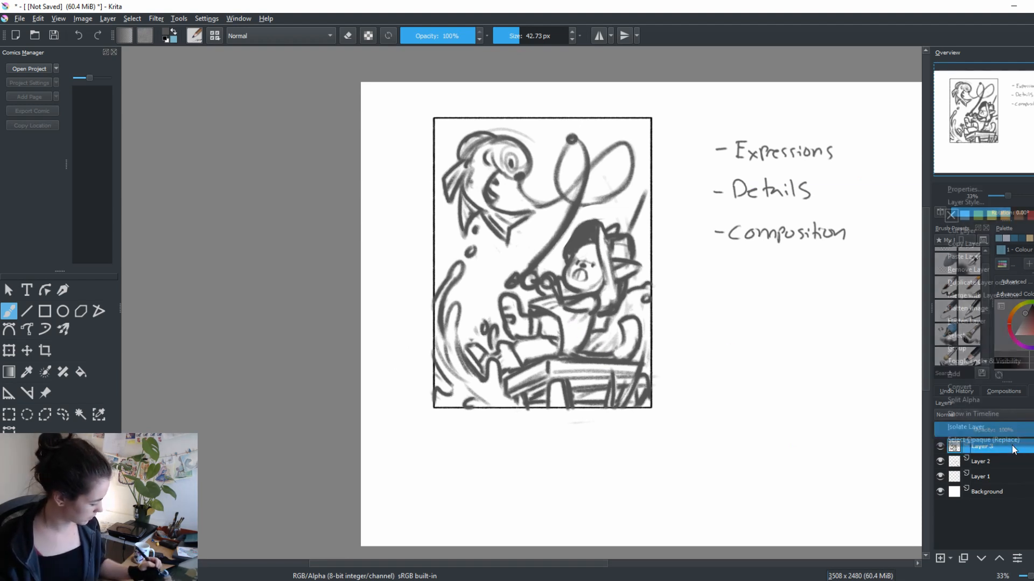
Duplicate Layer 3 and hide the original layer
right_click(1013, 445)
click(1001, 294)
click(939, 462)
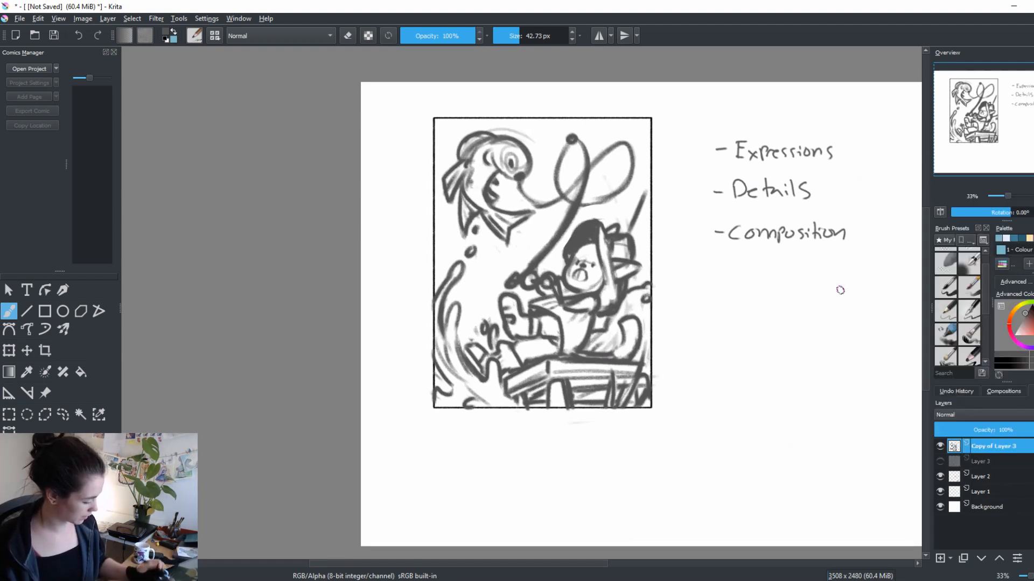
Erase part of the dock beside the figure and sketch a tilted cylindrical container with small shapes around it
key(e)
mouse_move(575, 345)
mouse_down()
mouse_move(561, 383)
mouse_move(615, 364)
mouse_move(596, 355)
mouse_move(571, 362)
mouse_move(567, 384)
mouse_move(561, 369)
mouse_move(572, 352)
mouse_move(557, 374)
mouse_move(577, 355)
mouse_move(601, 357)
mouse_move(596, 350)
mouse_move(590, 369)
mouse_move(579, 347)
mouse_move(606, 355)
mouse_move(596, 377)
mouse_move(609, 371)
mouse_move(584, 394)
mouse_move(574, 362)
mouse_move(566, 376)
mouse_move(554, 359)
mouse_move(559, 375)
mouse_move(611, 338)
mouse_up()
key(e)
key(e)
key(e)
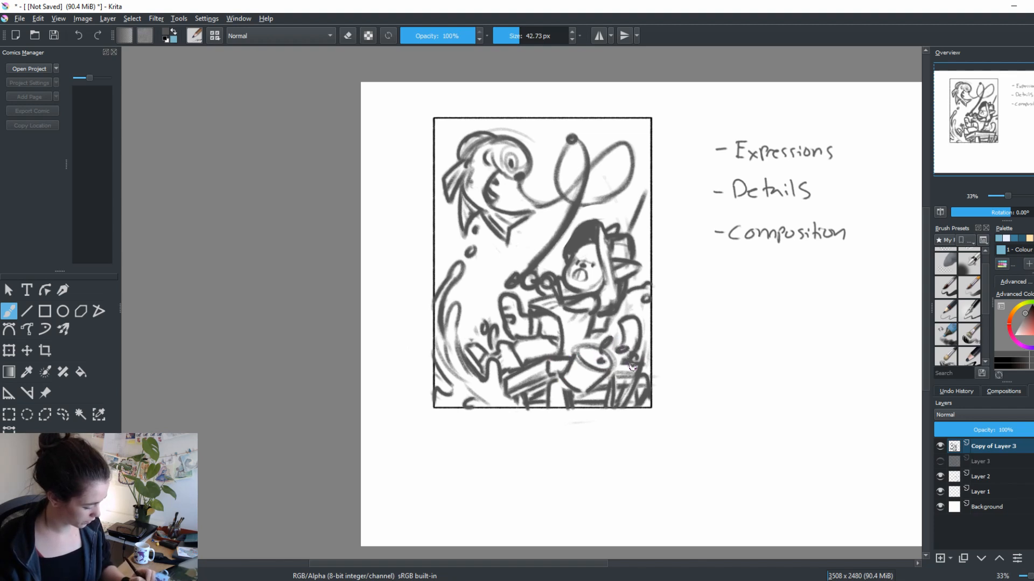
Clean up the dock around the container and add more small rounded shapes beside it
key(e)
drag(627, 370, 627, 382)
key(e)
key(e)
key(e)
drag(564, 367, 566, 385)
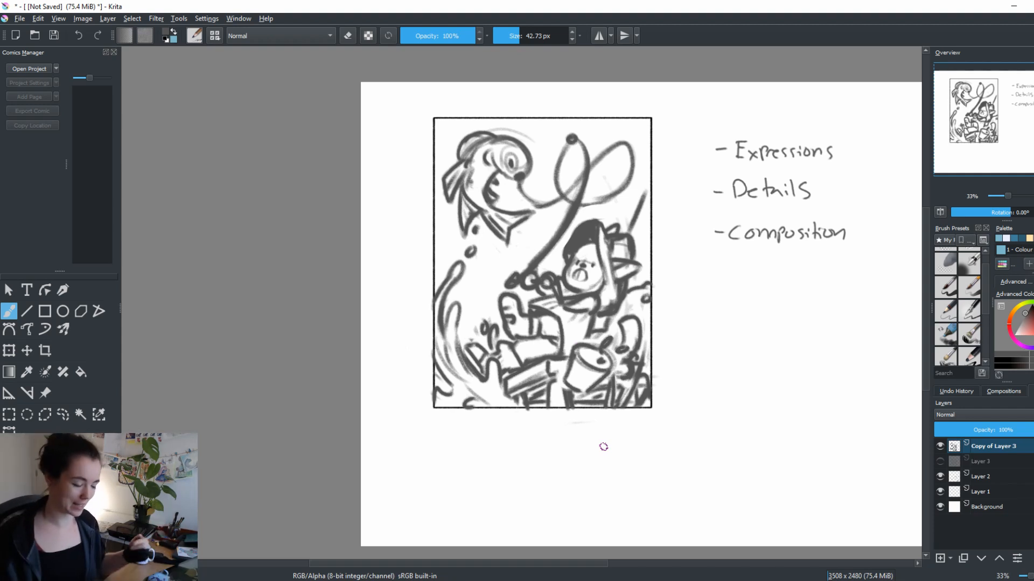
Select the tilted container with a freehand outline and try rotating it more upright
click(63, 415)
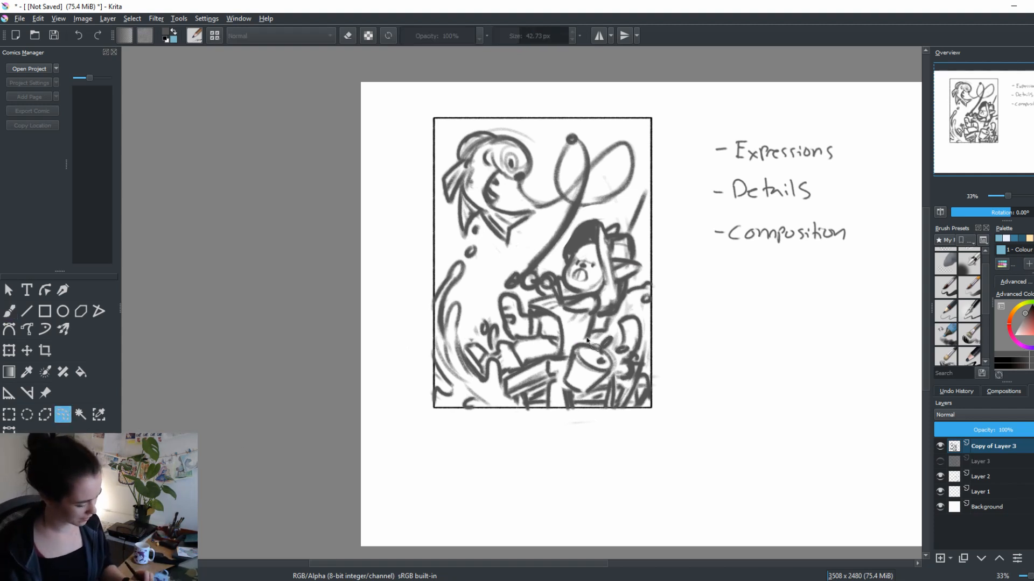
mouse_move(586, 336)
mouse_down()
mouse_move(563, 386)
mouse_move(598, 396)
mouse_move(622, 342)
mouse_move(586, 331)
mouse_up()
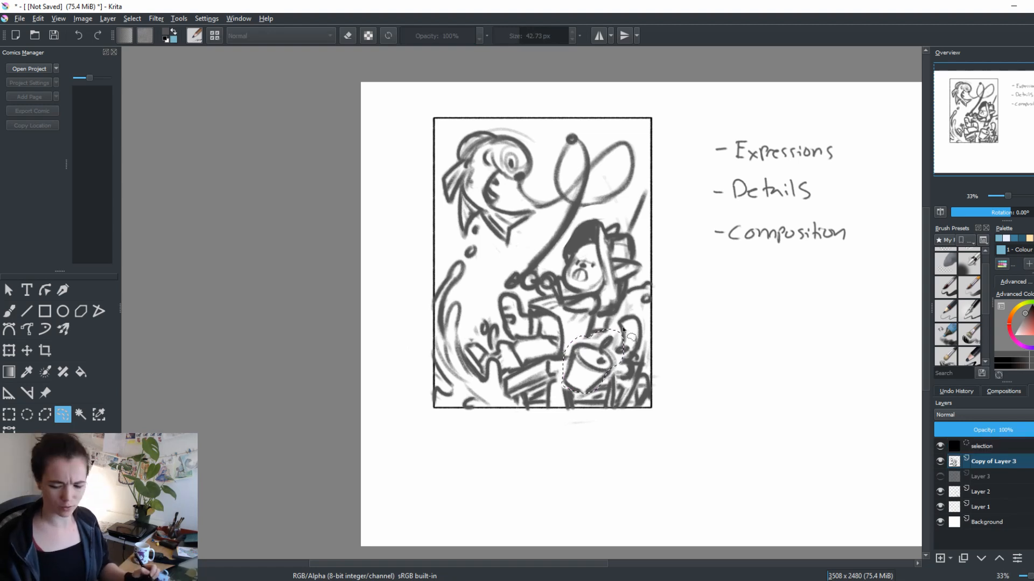
key(ctrl+t)
drag(712, 410, 667, 291)
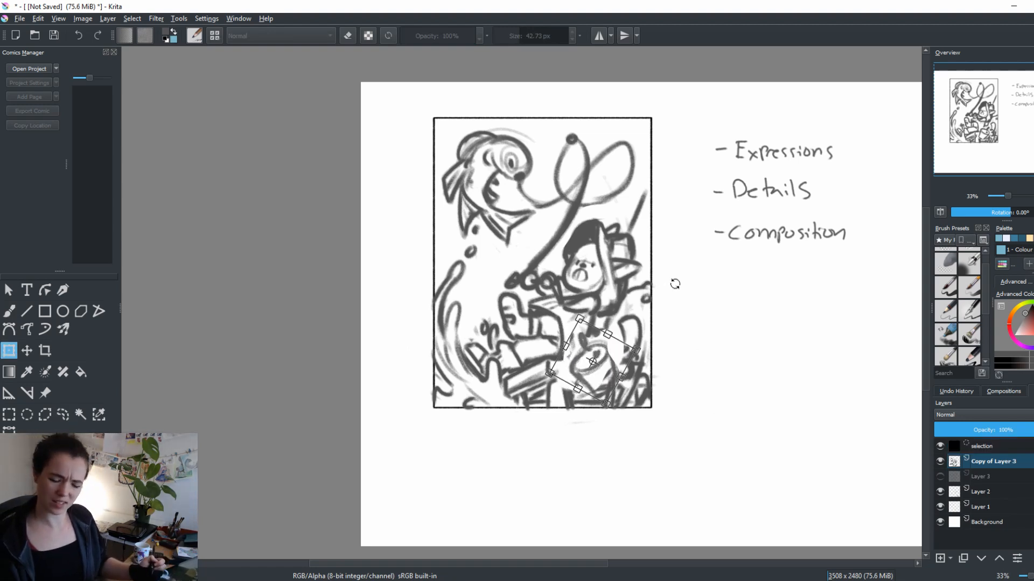
key(Return)
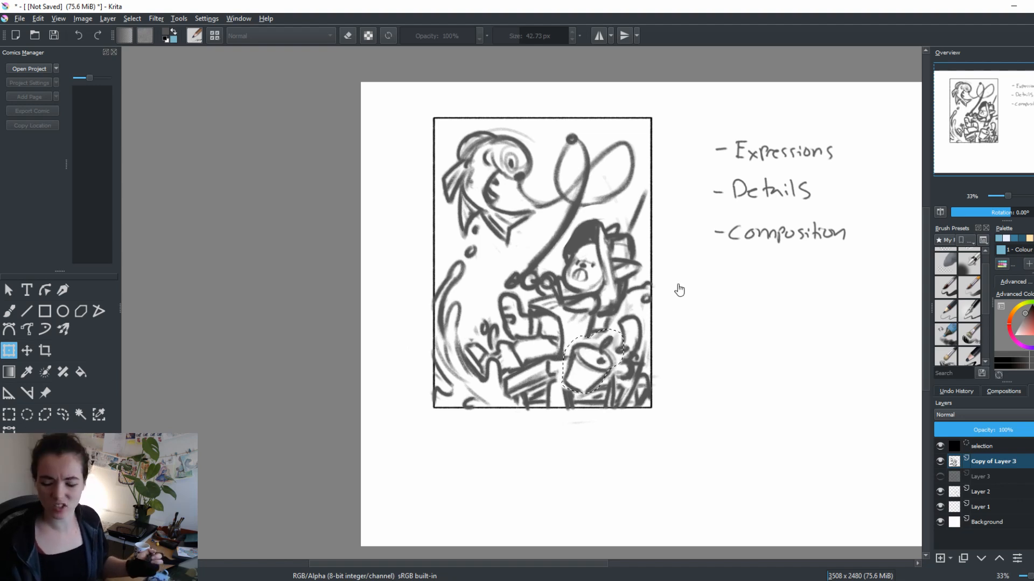
key(ctrl+shift+a)
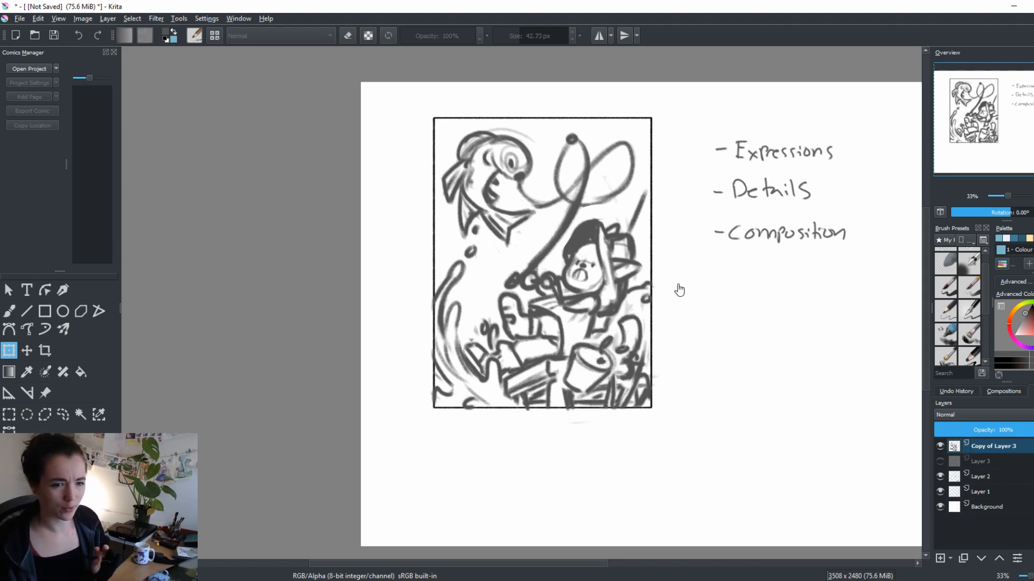
Erase and redraw the dock's planks and supports below the figure's legs
key(b)
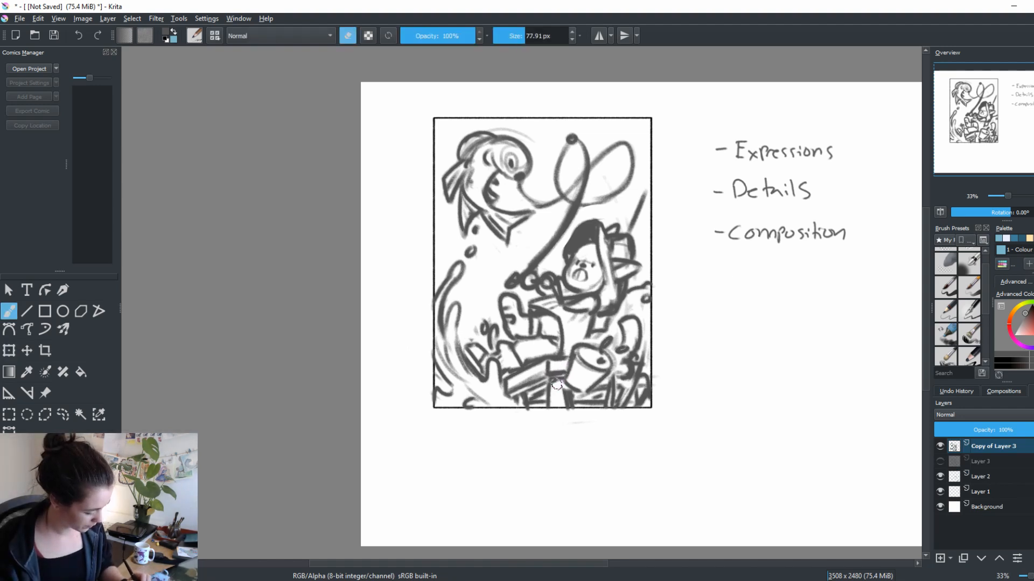
key(e)
key(e)
key(e)
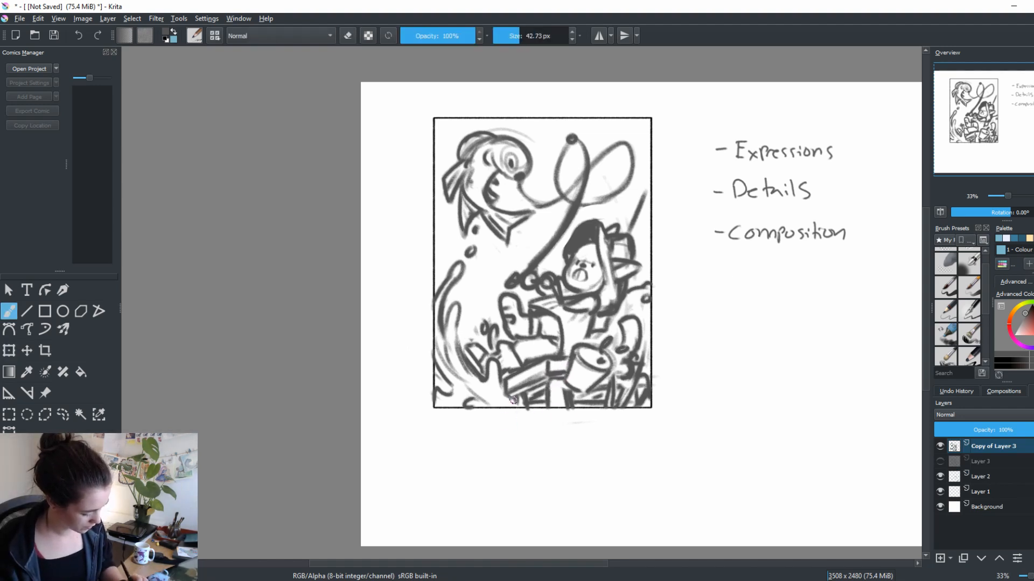
key(e)
key(e)
key(e)
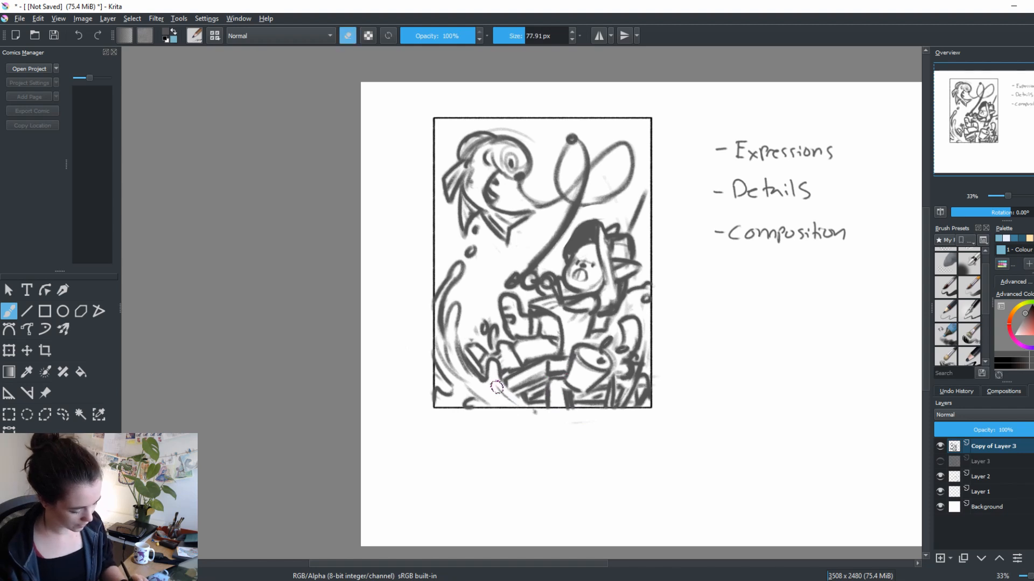
Redraw the dock's front beam under the figure's legs with a rounded log end
key(e)
key(e)
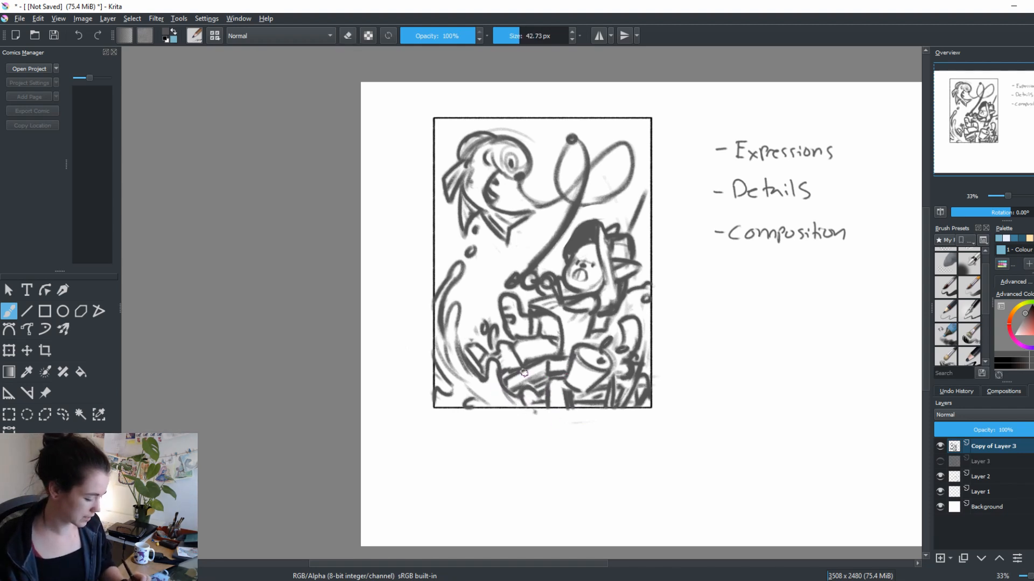
key(e)
key(e)
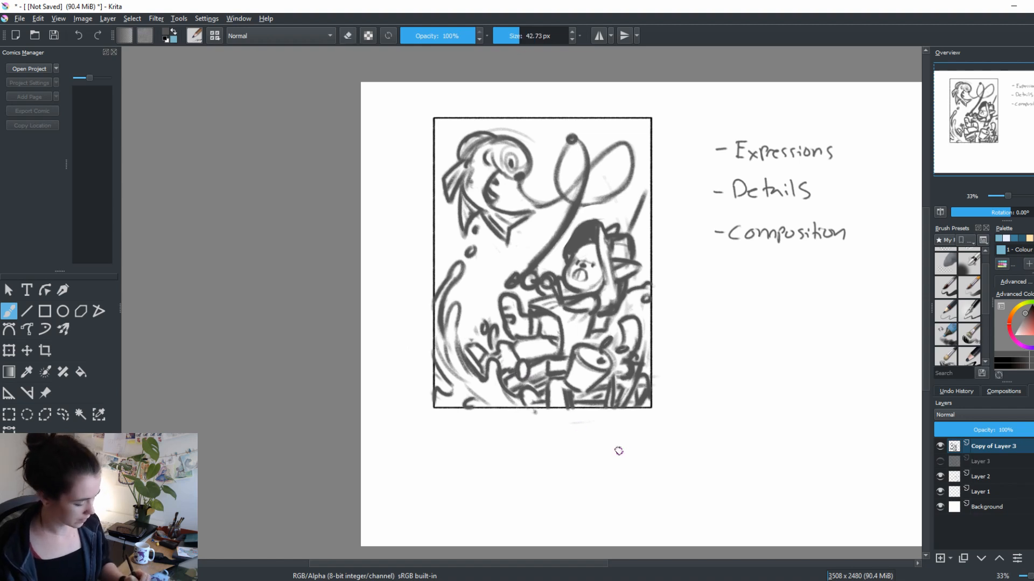
Redraw the fish's head outline as a smoother curve and clear the old eye from its face
drag(705, 335, 706, 359)
drag(577, 375, 590, 414)
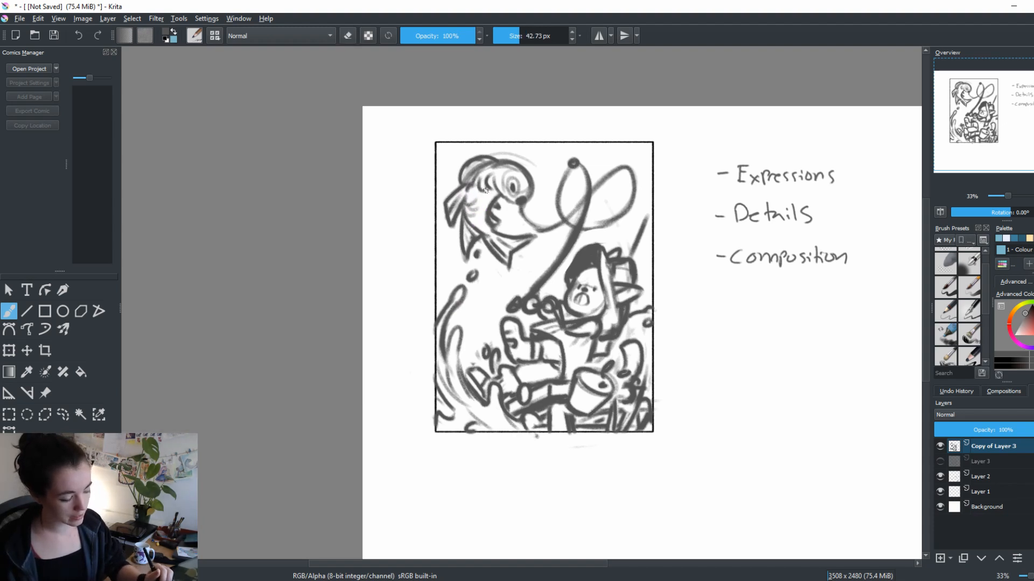
key(e)
key(e)
key(e)
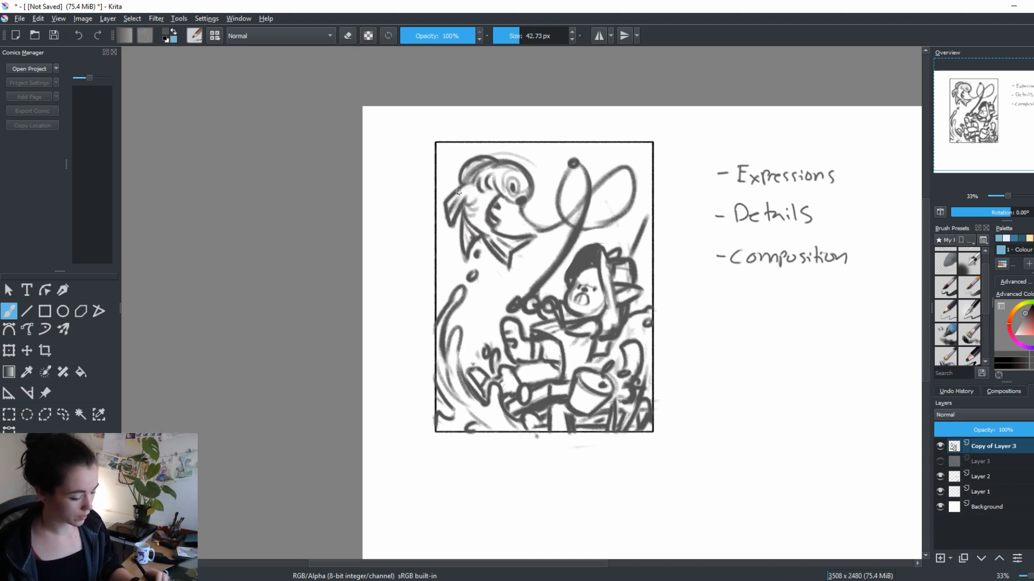
mouse_move(467, 164)
mouse_down()
mouse_move(455, 186)
mouse_move(457, 160)
mouse_move(507, 161)
mouse_move(499, 196)
mouse_move(517, 202)
mouse_up()
key(e)
key(ctrl+z)
key(ctrl+z)
key(e)
key(e)
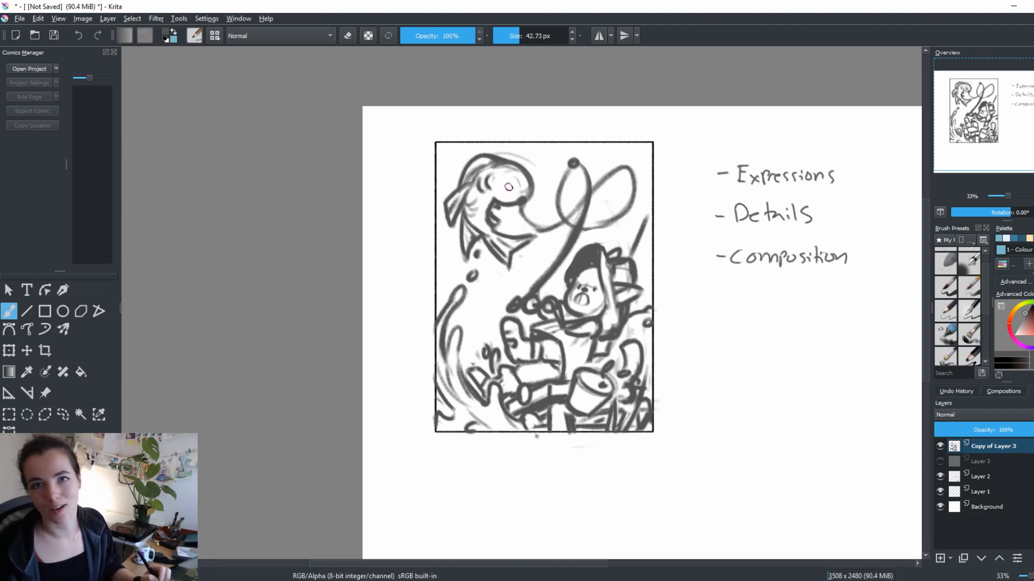
Try a large round eye with a pupil on the fish's face
key(e)
drag(491, 180, 485, 191)
key(e)
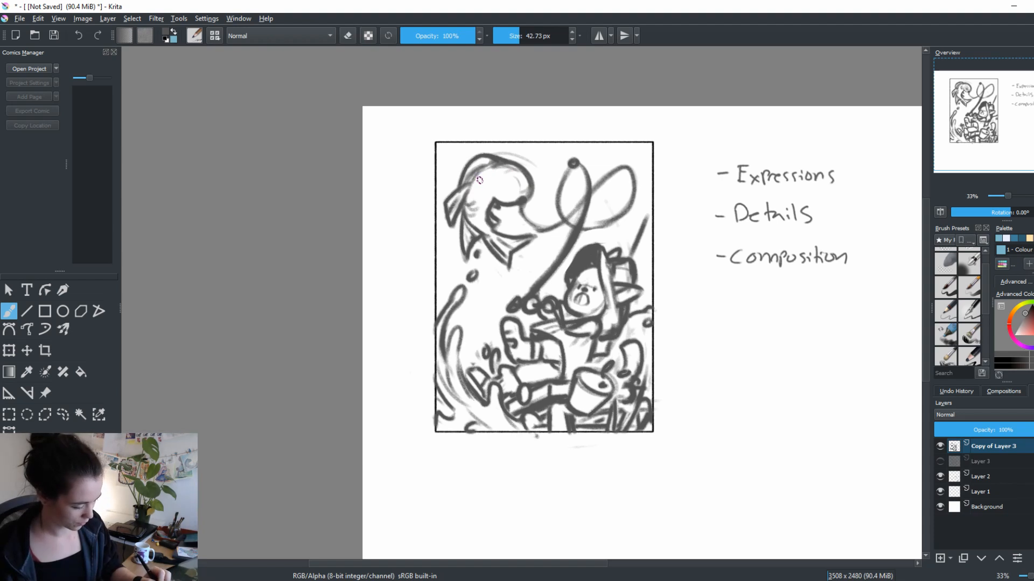
key(e)
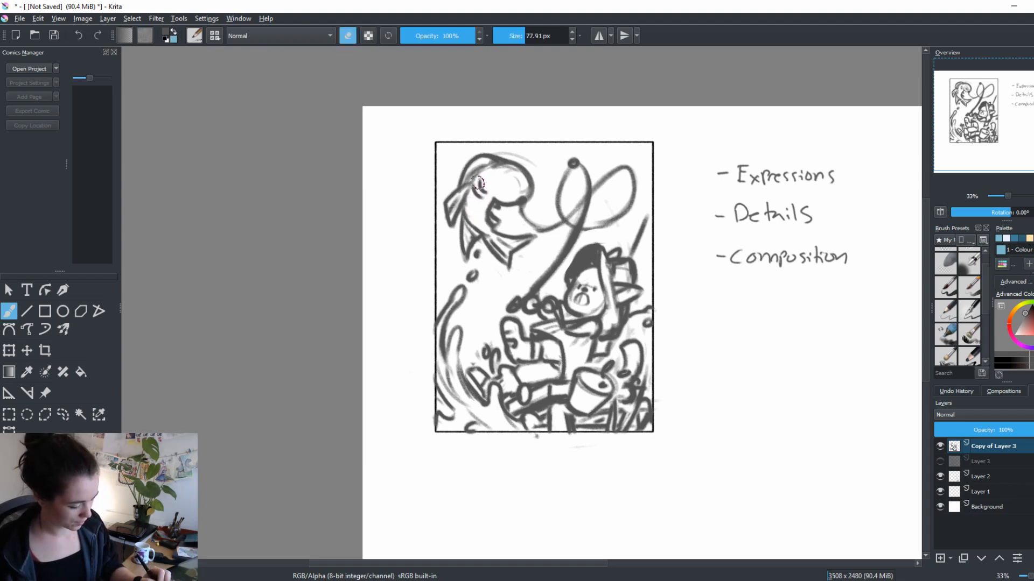
key(e)
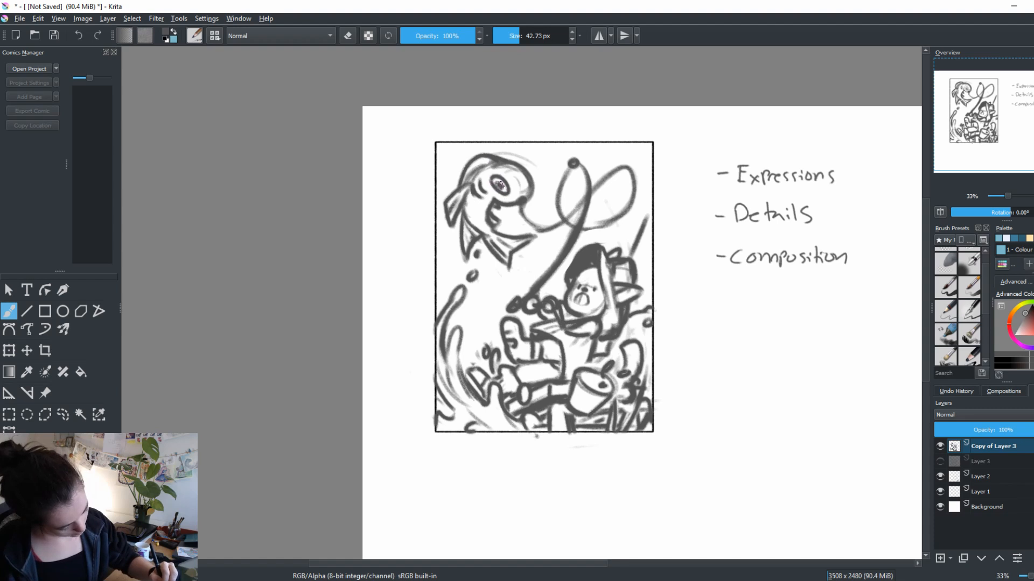
key(ctrl+z)
key(ctrl+z)
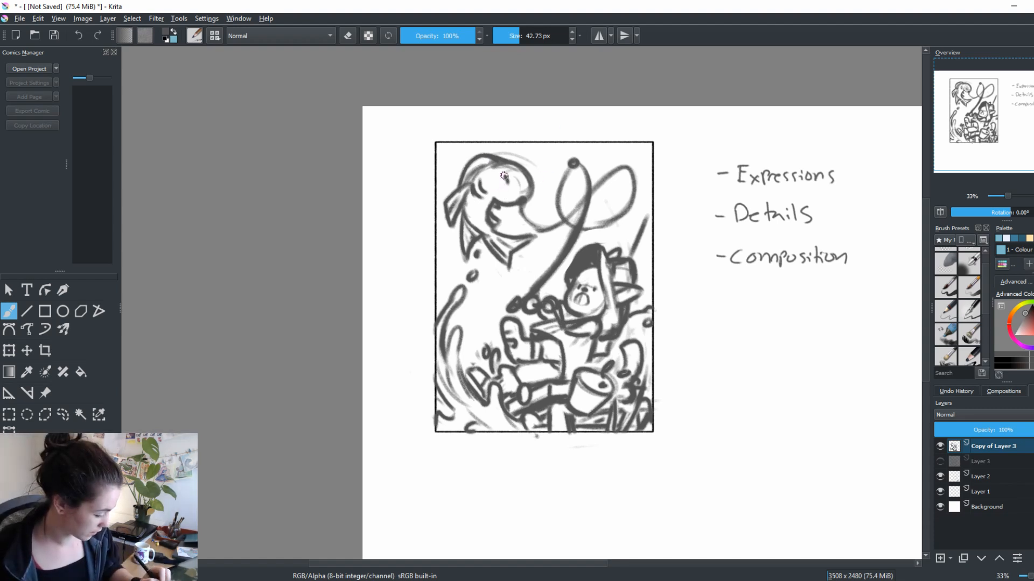
Draw two oval eyes close together on the fish's head
mouse_move(505, 176)
mouse_down()
mouse_move(511, 184)
mouse_move(487, 184)
mouse_move(491, 192)
mouse_up()
key(e)
key(e)
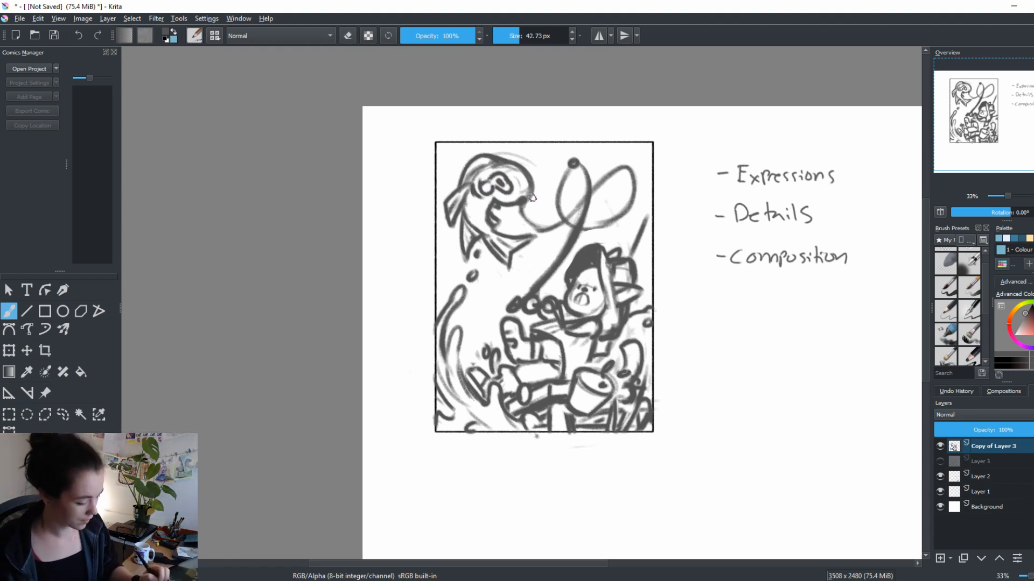
Erase and redraw the fish's snout and upper lip, and adjust the shape of its eyes
key(e)
mouse_move(527, 196)
mouse_down()
mouse_move(530, 182)
mouse_move(531, 193)
mouse_move(500, 182)
mouse_move(481, 191)
mouse_move(504, 190)
mouse_move(487, 185)
mouse_move(501, 175)
mouse_move(482, 188)
mouse_move(495, 187)
mouse_up()
key(e)
key(e)
key(e)
key(e)
key(e)
Reduce the brush size to 34.98 px and redraw the fish's eyes with finer lines
key([)
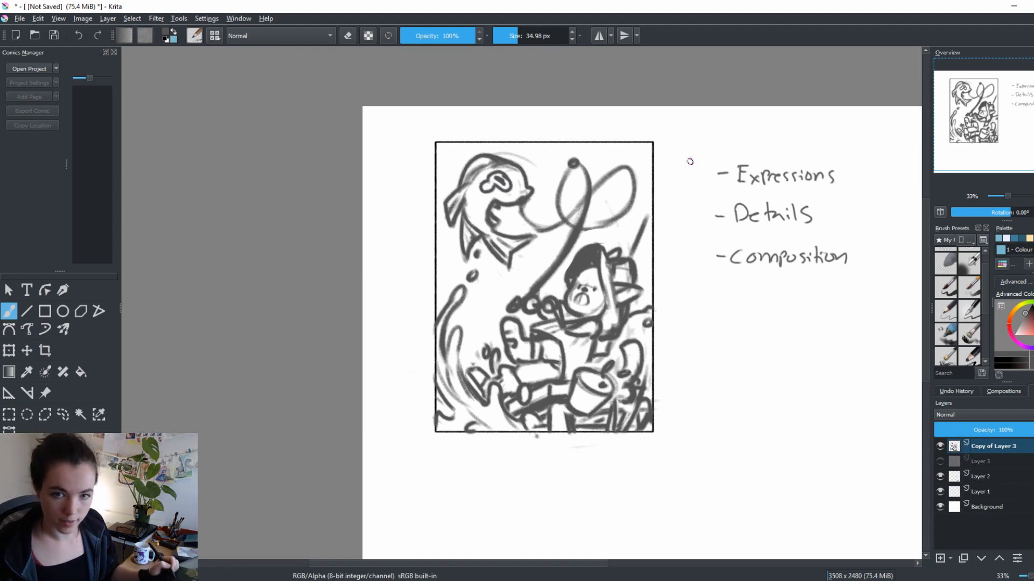
key(e)
mouse_move(511, 179)
mouse_down()
mouse_move(484, 186)
mouse_move(503, 191)
mouse_move(488, 180)
mouse_move(502, 187)
mouse_move(510, 179)
mouse_move(485, 182)
mouse_move(485, 194)
mouse_up()
key(e)
key(e)
key(e)
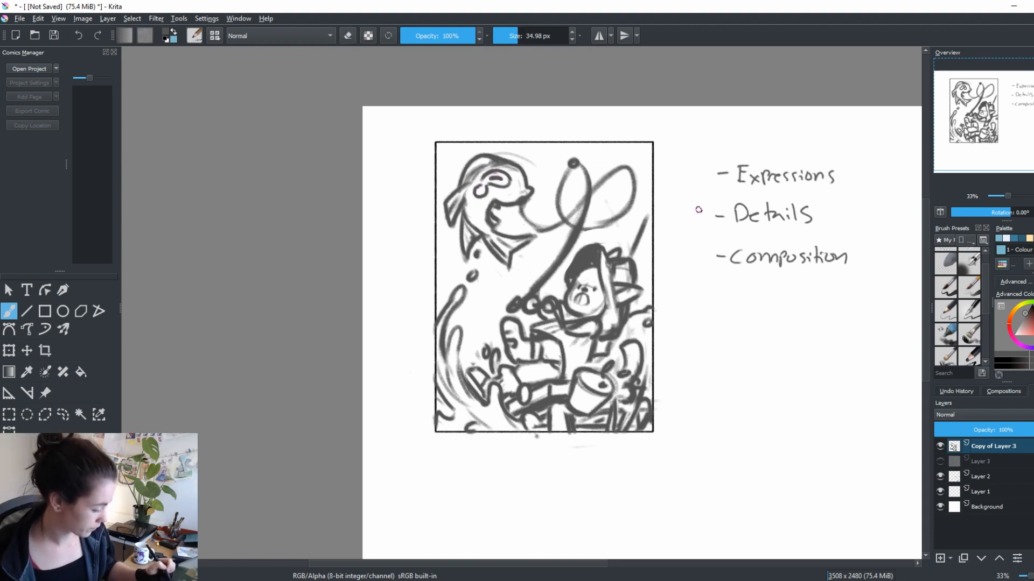
Rework the fish's open mouth and undo the unwanted strokes
drag(701, 310, 698, 357)
key(e)
mouse_move(488, 244)
mouse_down()
mouse_move(501, 242)
mouse_move(492, 259)
mouse_up()
key(e)
key(e)
key(e)
key(ctrl+z)
key(ctrl+z)
key(ctrl+z)
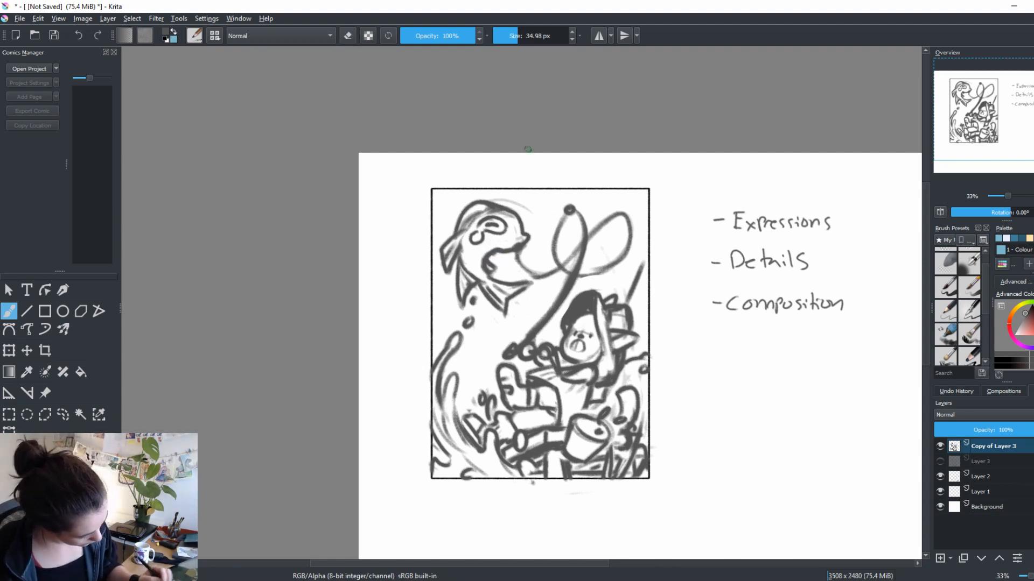
Erase the large fin along the fish's back
key(e)
drag(461, 232, 448, 267)
key(e)
key(ctrl+z)
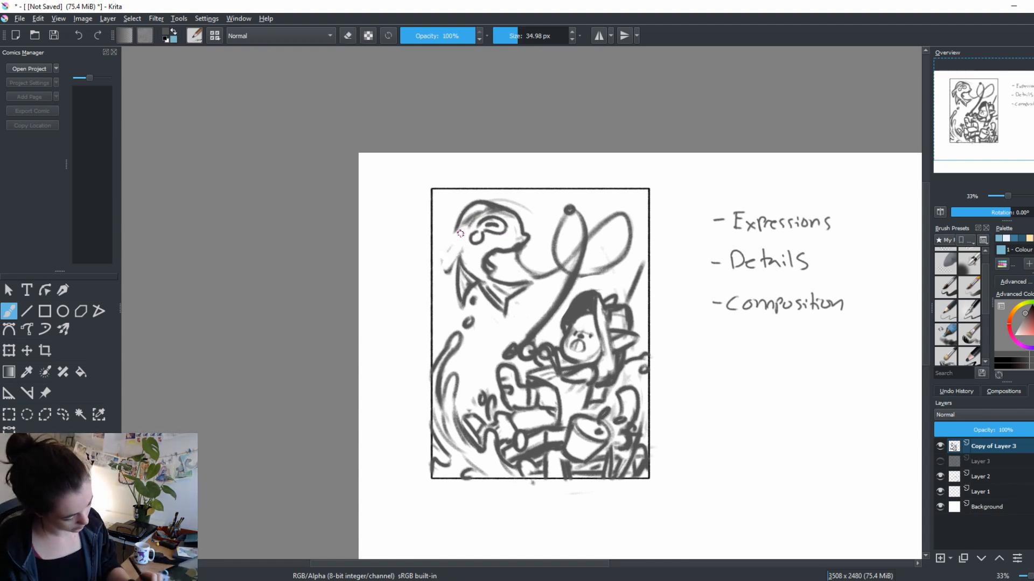
Draw a small flared fin behind the fish's head and redraw the outline of its back
mouse_move(462, 233)
mouse_down()
mouse_move(445, 253)
mouse_move(462, 238)
mouse_move(455, 259)
mouse_move(459, 236)
mouse_up()
key(e)
key(e)
mouse_move(446, 247)
mouse_down()
mouse_move(496, 225)
mouse_move(492, 263)
mouse_move(502, 255)
mouse_move(467, 269)
mouse_move(464, 243)
mouse_move(464, 265)
mouse_move(468, 269)
mouse_up()
key(e)
key(e)
key(ctrl+z)
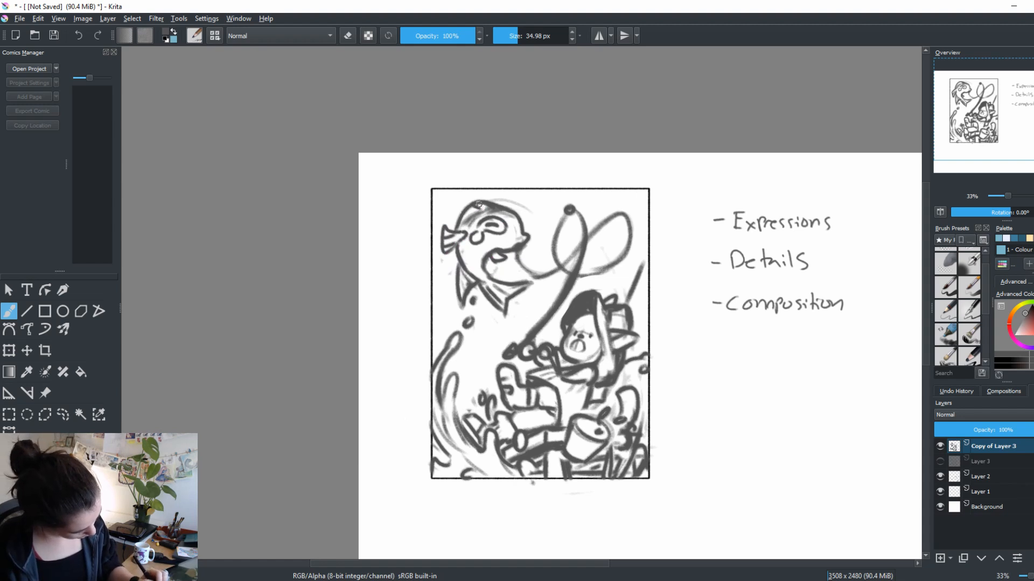
Erase the far end of the fishing line's loop and draw a round striped float there
drag(579, 288, 570, 271)
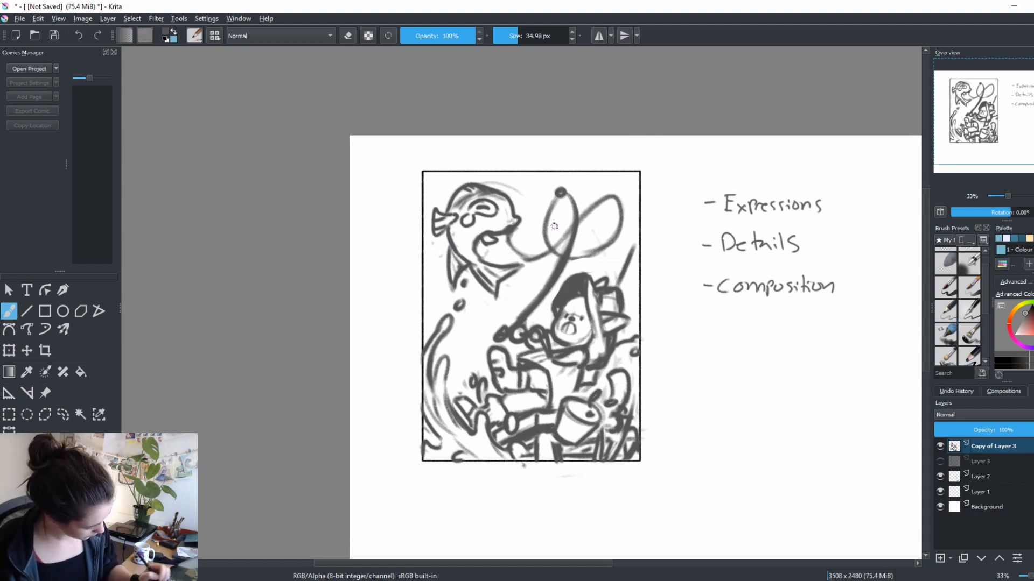
key(e)
mouse_move(611, 198)
mouse_down()
mouse_move(626, 211)
mouse_move(624, 222)
mouse_move(610, 220)
mouse_move(628, 214)
mouse_up()
key(e)
key(ctrl+z)
key(e)
key(e)
mouse_move(615, 223)
mouse_down()
mouse_move(626, 218)
mouse_move(618, 205)
mouse_up()
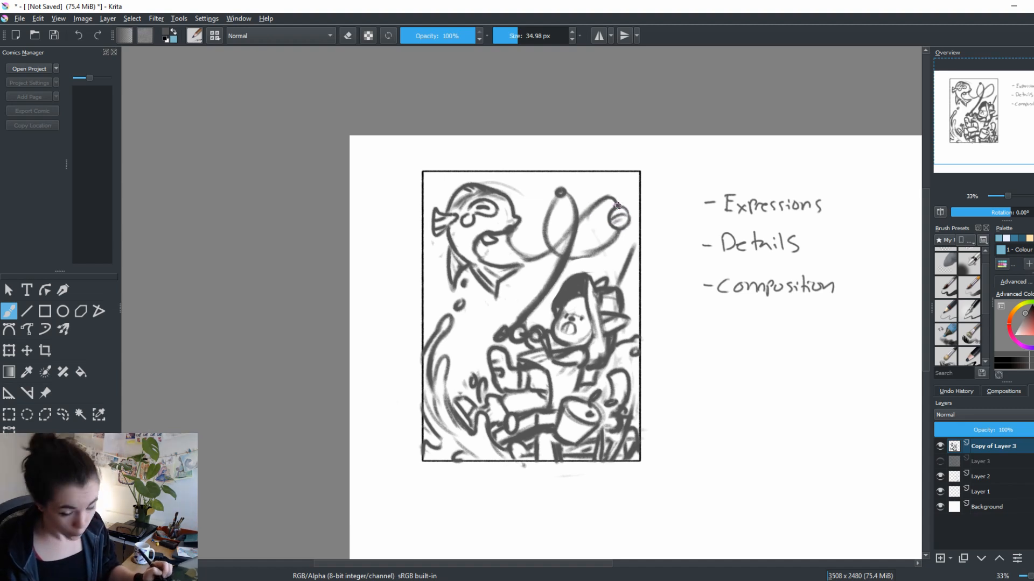
Enlarge the fishing rod's tip and add small guide marks along the rod
mouse_move(508, 241)
mouse_down()
mouse_move(515, 255)
mouse_move(618, 209)
mouse_up()
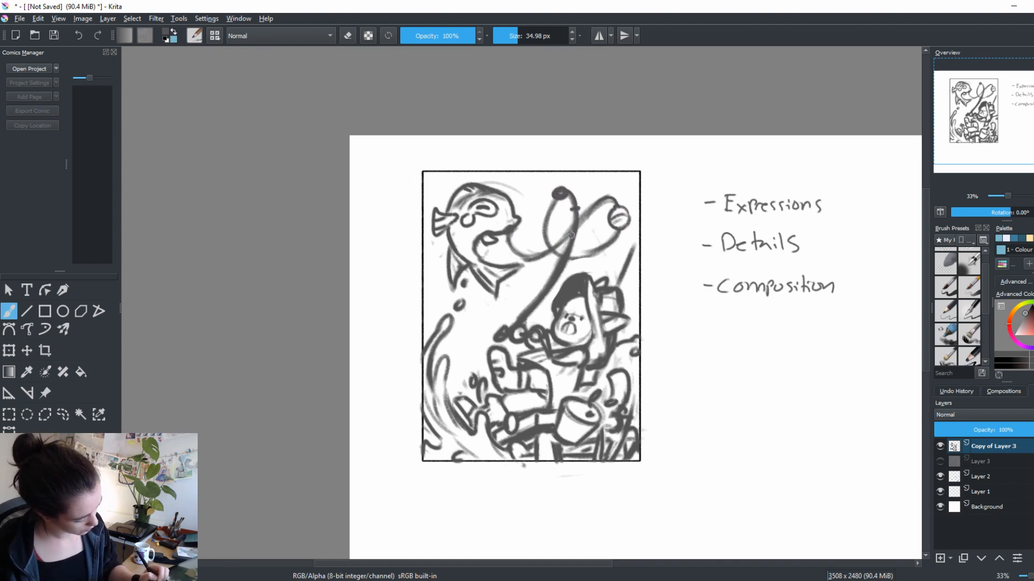
mouse_move(570, 206)
mouse_down()
mouse_move(550, 282)
mouse_move(525, 307)
mouse_up()
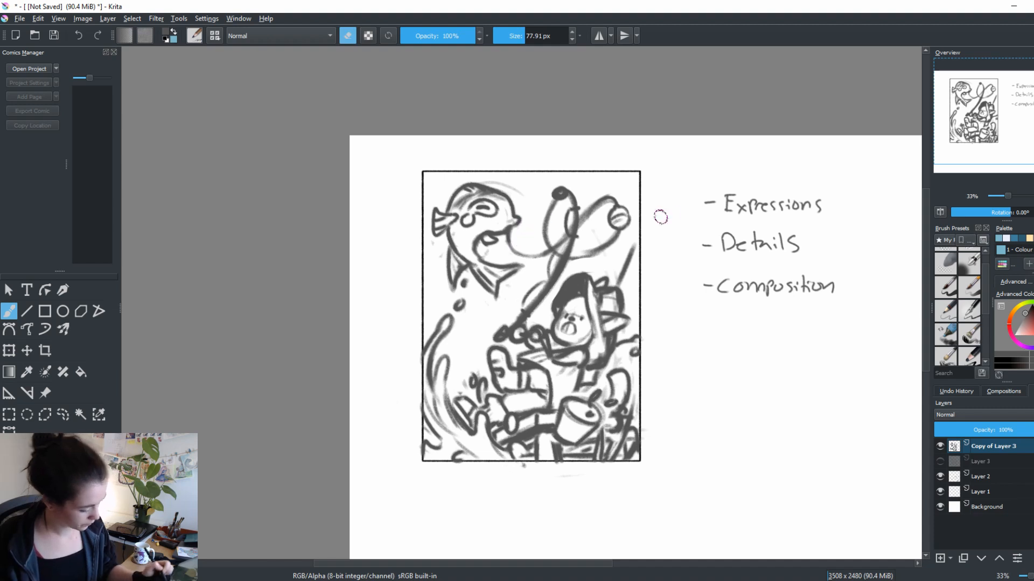
drag(704, 453, 683, 413)
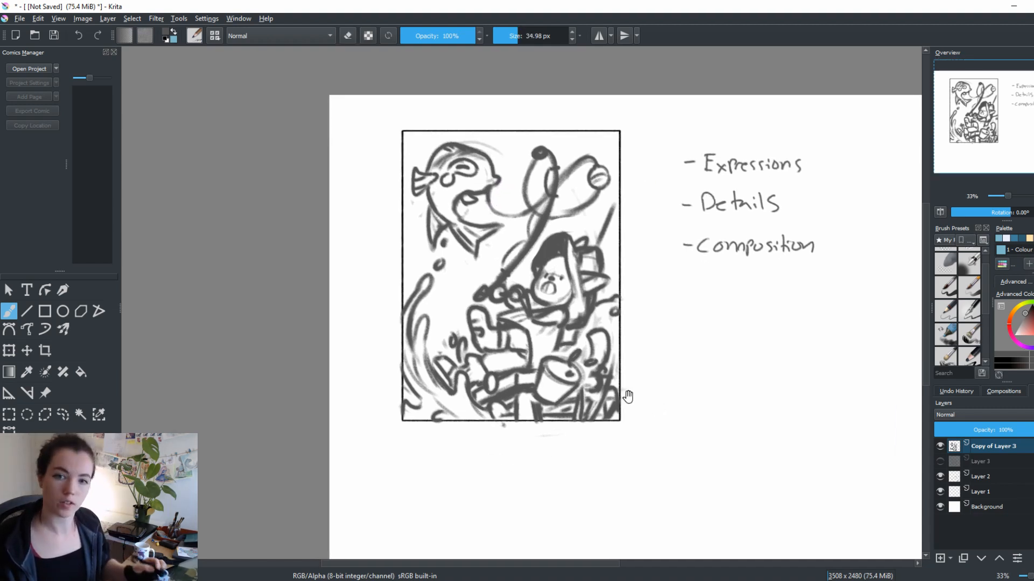
drag(628, 396, 584, 453)
Clean up the fishing line's loops around the rod and redraw the rod's upper section
key(e)
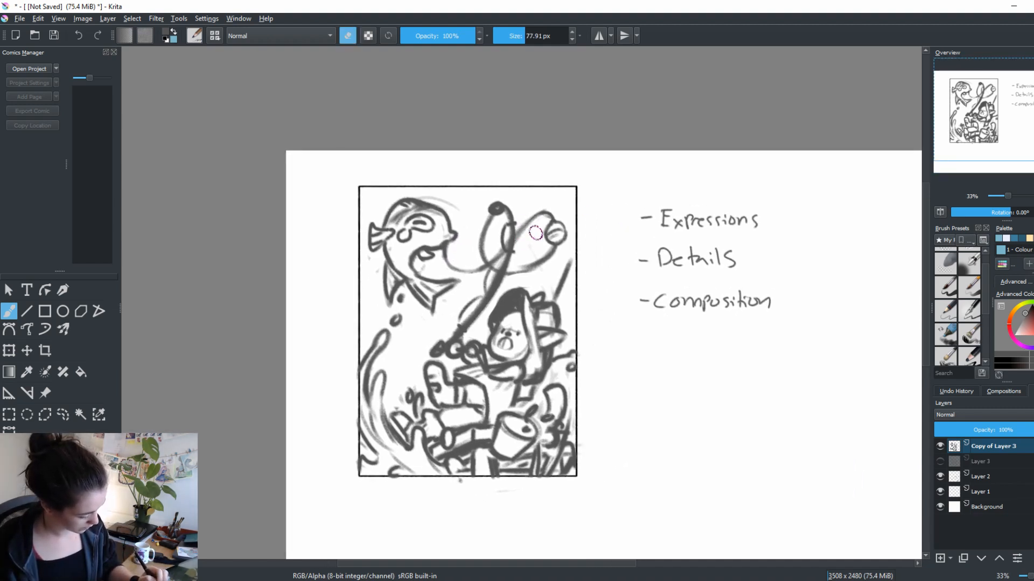
key(e)
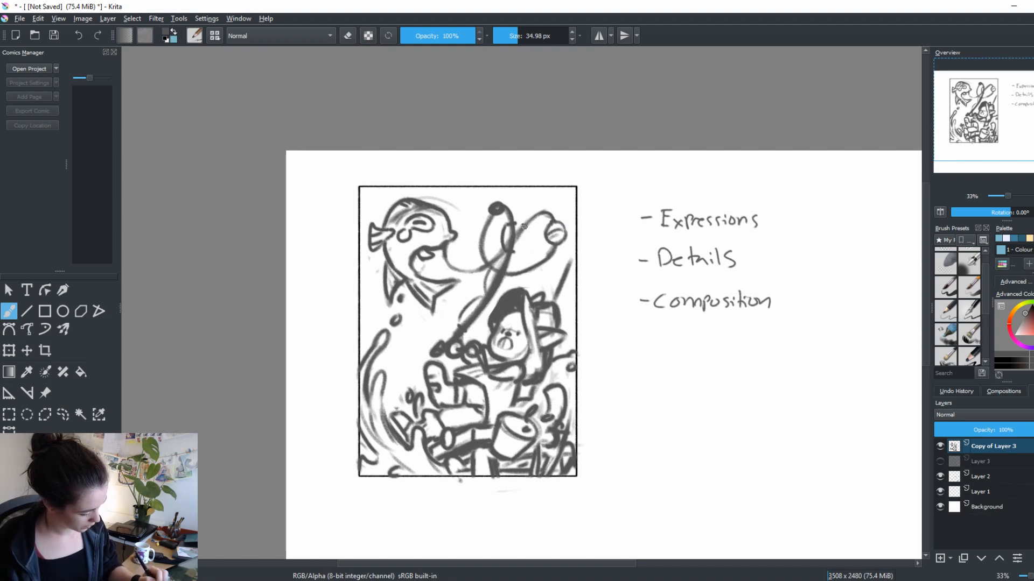
drag(611, 335, 656, 318)
key(e)
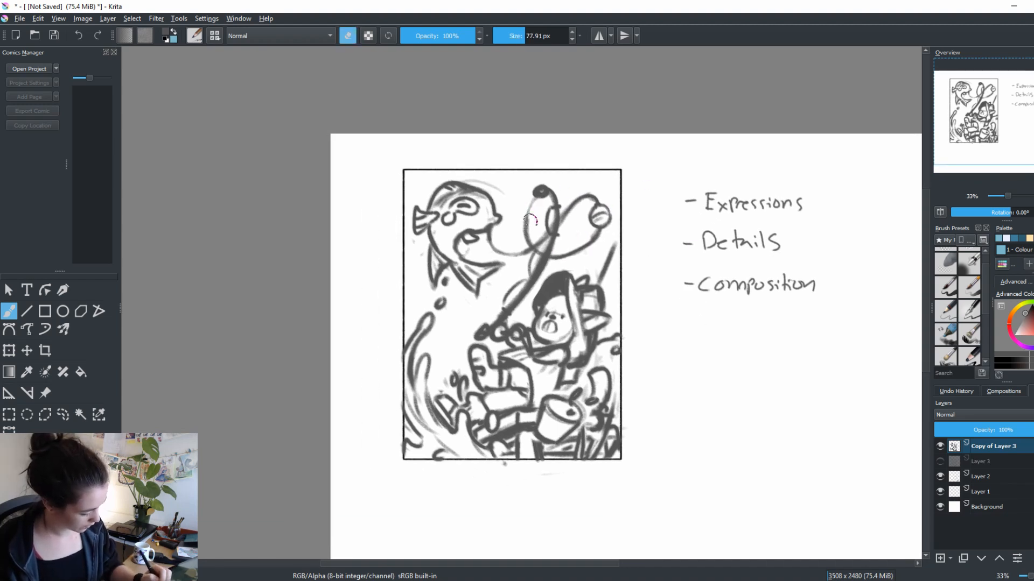
key(e)
Rework the rod's lower section and clear the old hand shapes gripping it
key(e)
key(e)
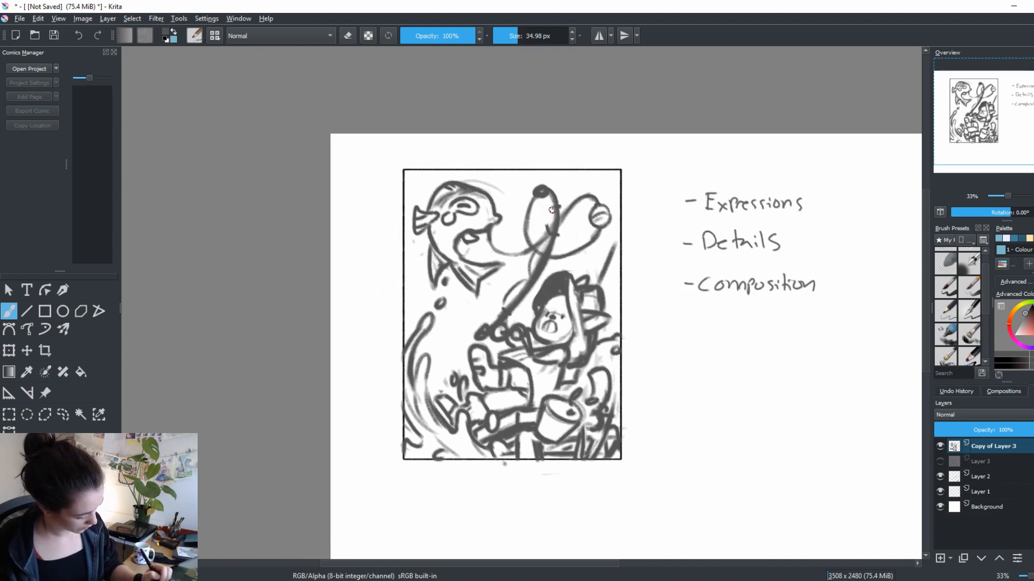
drag(551, 210, 550, 195)
mouse_move(540, 253)
mouse_down()
mouse_move(492, 341)
mouse_move(506, 327)
mouse_move(542, 352)
mouse_move(528, 326)
mouse_move(504, 330)
mouse_move(519, 323)
mouse_move(507, 336)
mouse_move(532, 350)
mouse_move(521, 347)
mouse_move(521, 328)
mouse_move(526, 355)
mouse_up()
Draw a larger fist with curled fingers gripping the fishing rod
key(e)
Redraw the figure's forearm and sleeve leading to the gripping hand
key(e)
key(e)
key(e)
key(ctrl+z)
key(ctrl+z)
key(ctrl+z)
key(e)
key(e)
drag(522, 327, 530, 352)
key(ctrl+z)
key(ctrl+z)
mouse_move(523, 328)
mouse_down()
mouse_move(536, 353)
mouse_move(521, 351)
mouse_move(540, 352)
mouse_up()
key(e)
key(e)
mouse_move(521, 352)
mouse_down()
mouse_move(547, 356)
mouse_move(548, 373)
mouse_move(538, 346)
mouse_move(549, 350)
mouse_move(533, 347)
mouse_move(548, 348)
mouse_move(535, 345)
mouse_move(565, 356)
mouse_move(546, 372)
mouse_up()
key(e)
key(e)
key(e)
key(e)
key(e)
key(e)
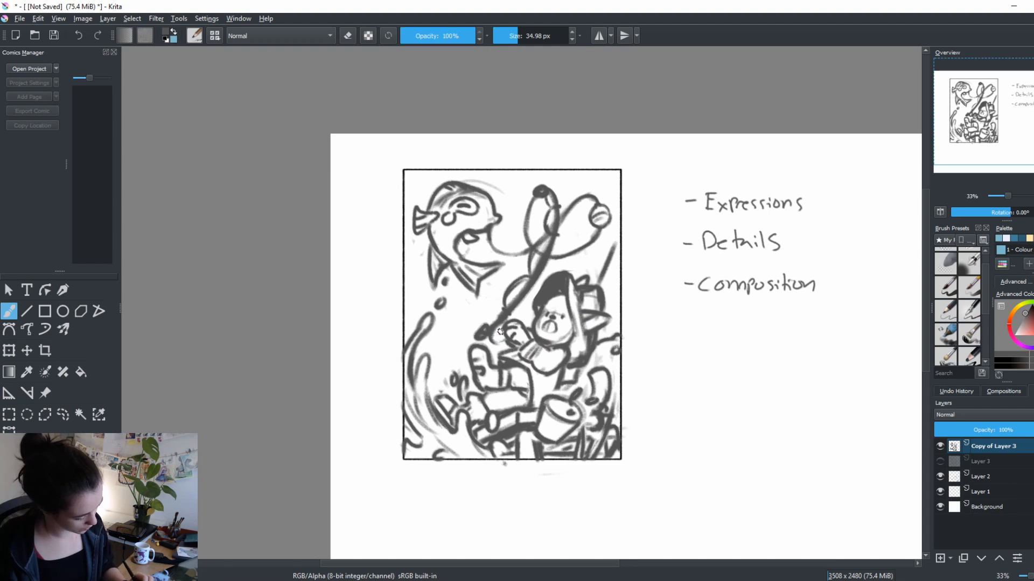
Erase the rod's butt end and redraw it as a thick handle beyond the hands
key(e)
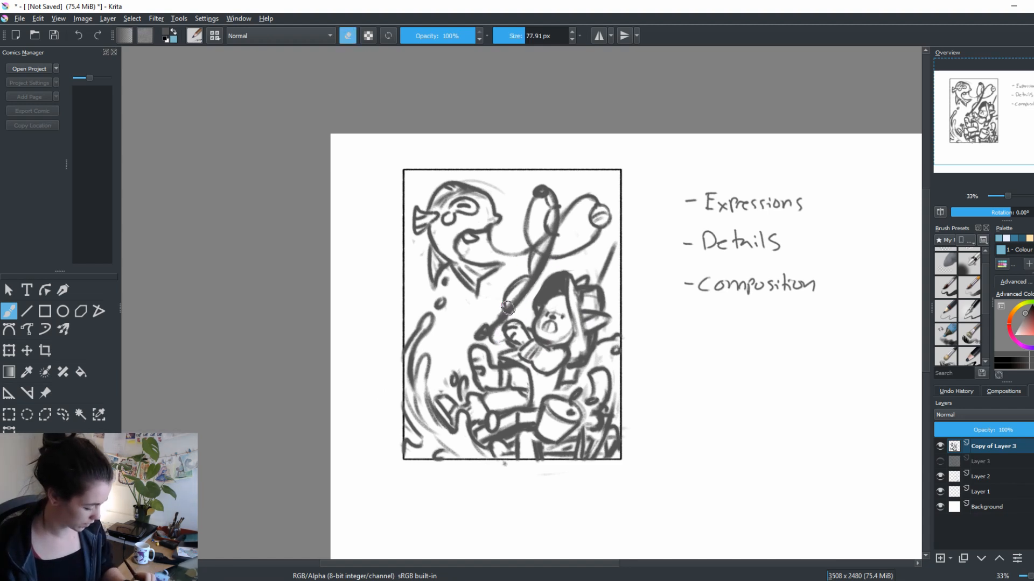
drag(512, 304, 475, 339)
key(e)
Erase and redraw the figure's raised boot below the rod handle in a slimmer shape
key(e)
key(e)
mouse_move(474, 339)
mouse_down()
mouse_move(507, 320)
mouse_move(496, 331)
mouse_move(499, 321)
mouse_move(503, 338)
mouse_move(498, 323)
mouse_move(514, 319)
mouse_move(498, 335)
mouse_move(509, 325)
mouse_move(498, 321)
mouse_move(474, 336)
mouse_move(535, 297)
mouse_move(471, 352)
mouse_move(486, 351)
mouse_move(483, 365)
mouse_move(469, 353)
mouse_move(474, 373)
mouse_move(468, 349)
mouse_move(473, 369)
mouse_up()
key(e)
key(e)
key(e)
key(e)
key(e)
key(e)
key(e)
key(e)
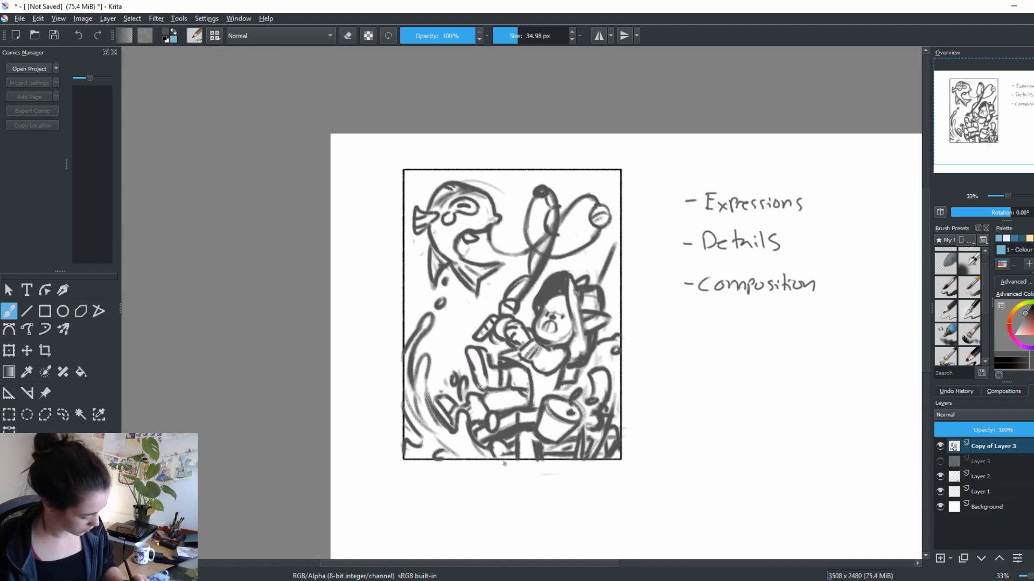
Rework the raised boot's outline with a rounded toe, an inner sole line and a clearer heel joining the leg
key(e)
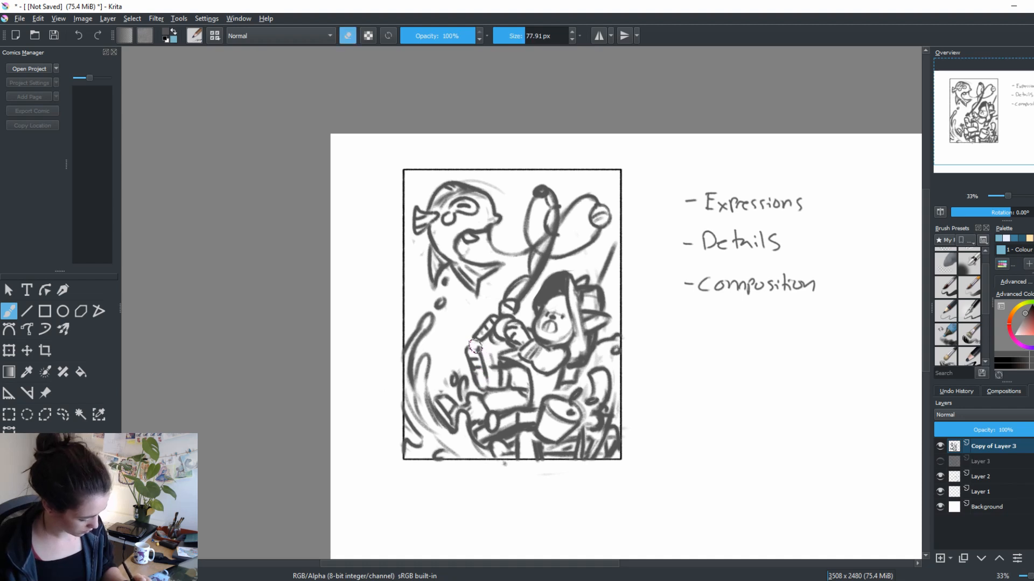
key(e)
mouse_move(474, 351)
mouse_down()
mouse_move(500, 374)
mouse_move(487, 368)
mouse_move(490, 383)
mouse_move(492, 367)
mouse_move(518, 384)
mouse_up()
key(e)
key(e)
key(e)
key(e)
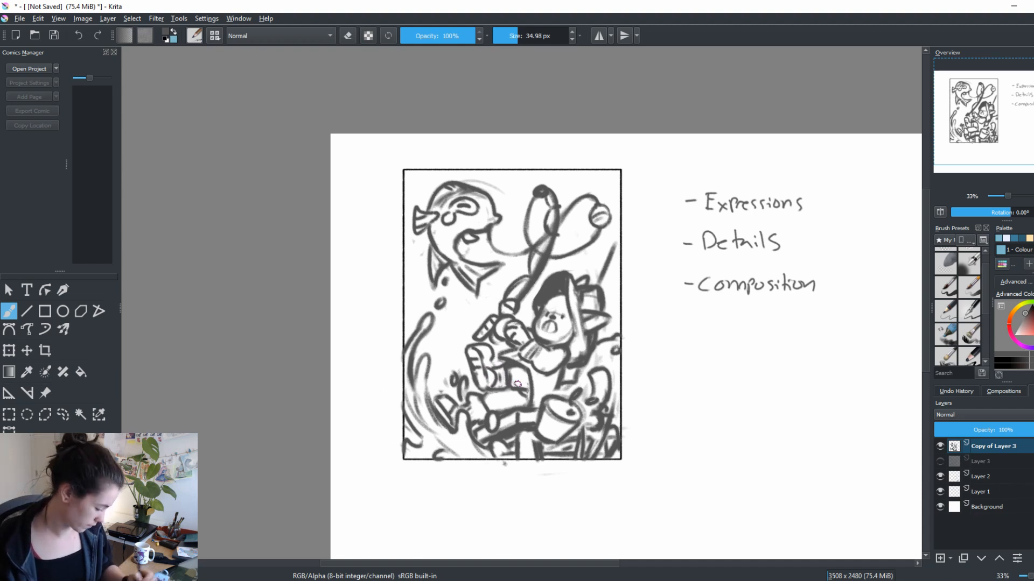
key(e)
mouse_move(469, 345)
mouse_down()
mouse_move(491, 354)
mouse_move(471, 349)
mouse_move(488, 352)
mouse_move(488, 387)
mouse_up()
key(e)
key(e)
key(e)
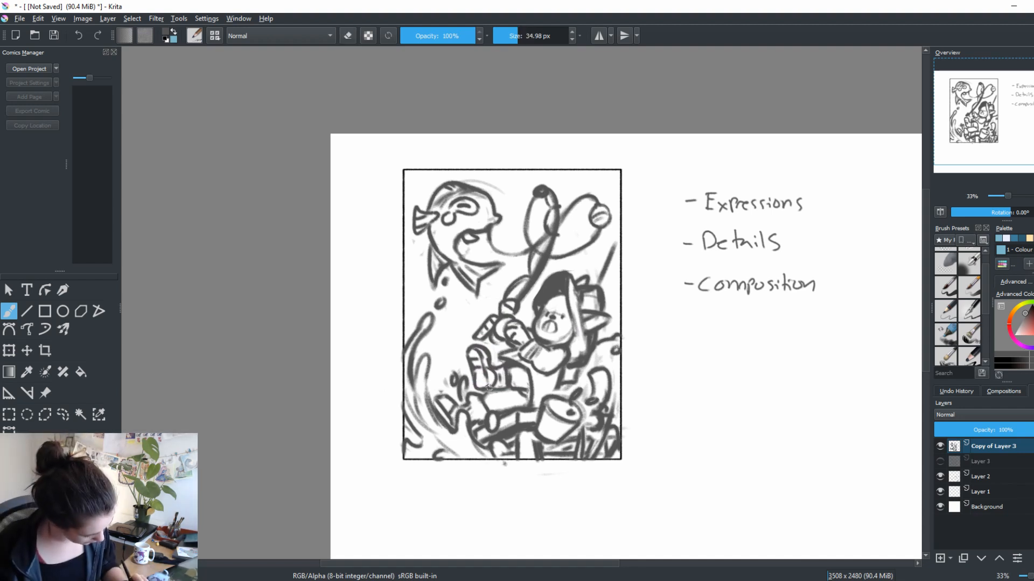
On a new layer, mark the figure's face, the fish's eye and the bucket in dark red, linking face and eye with a thin line
mouse_move(733, 423)
mouse_down()
mouse_move(766, 383)
mouse_move(753, 396)
mouse_up()
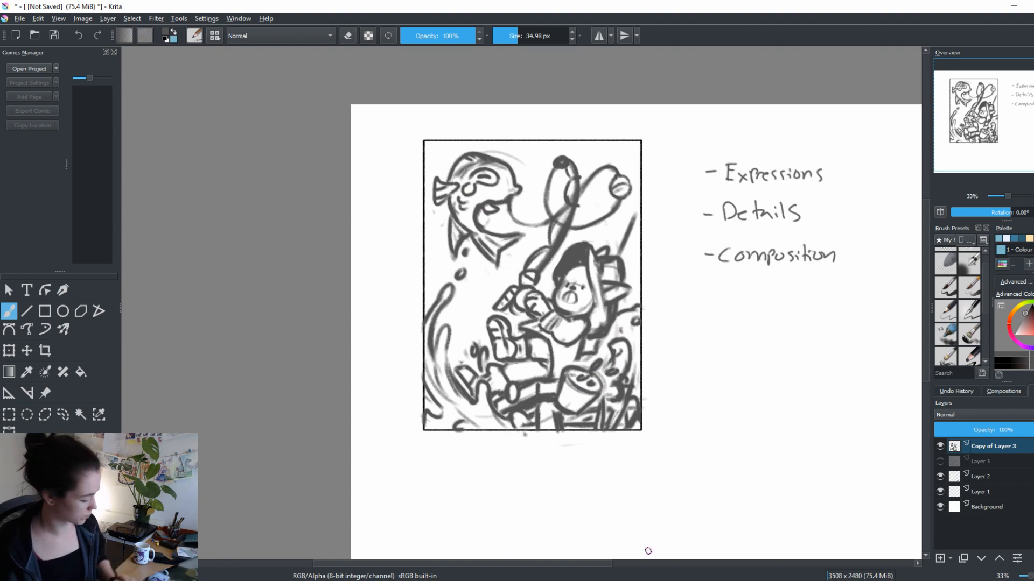
click(940, 558)
click(1026, 315)
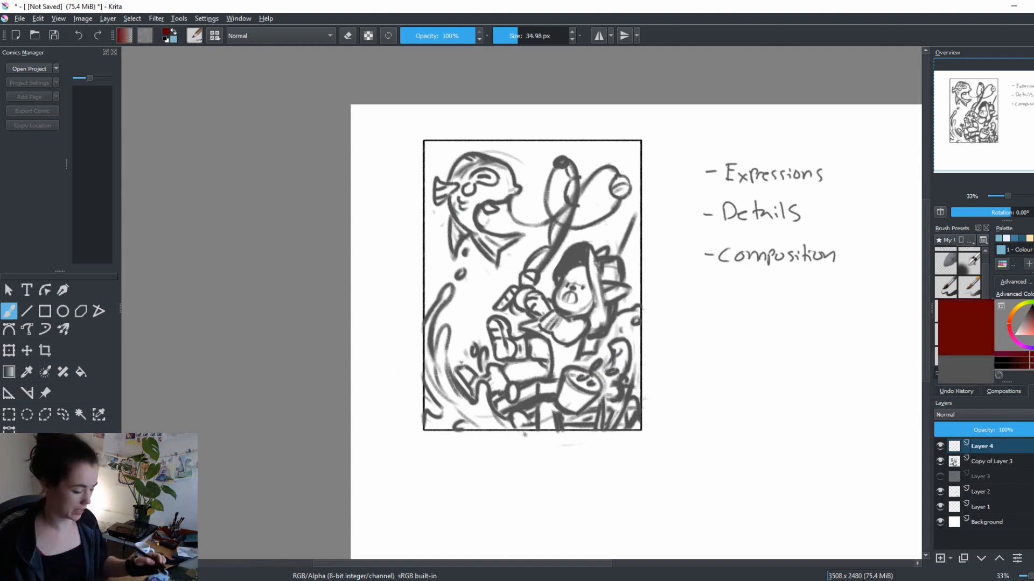
drag(587, 273, 585, 271)
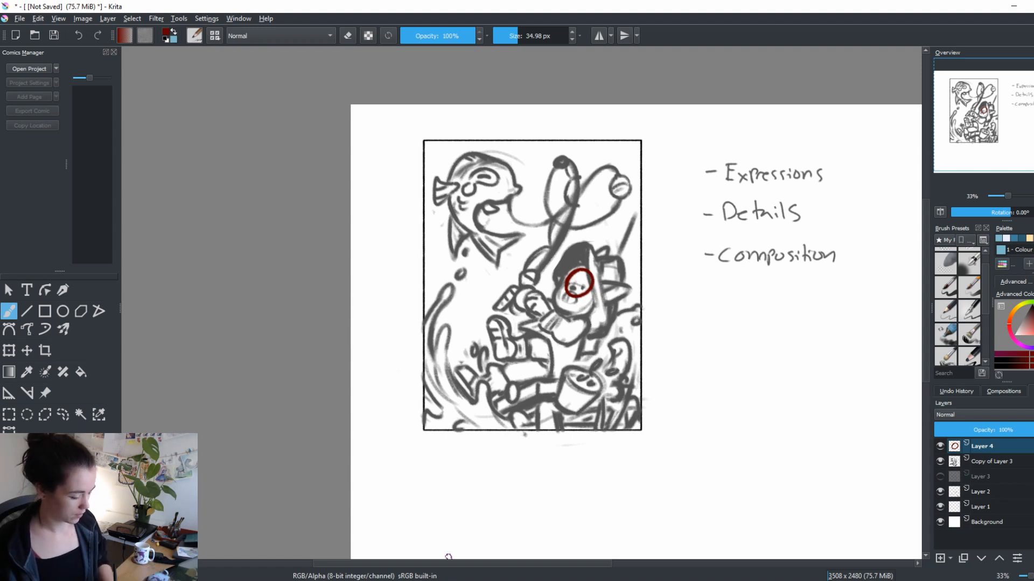
drag(486, 184, 488, 185)
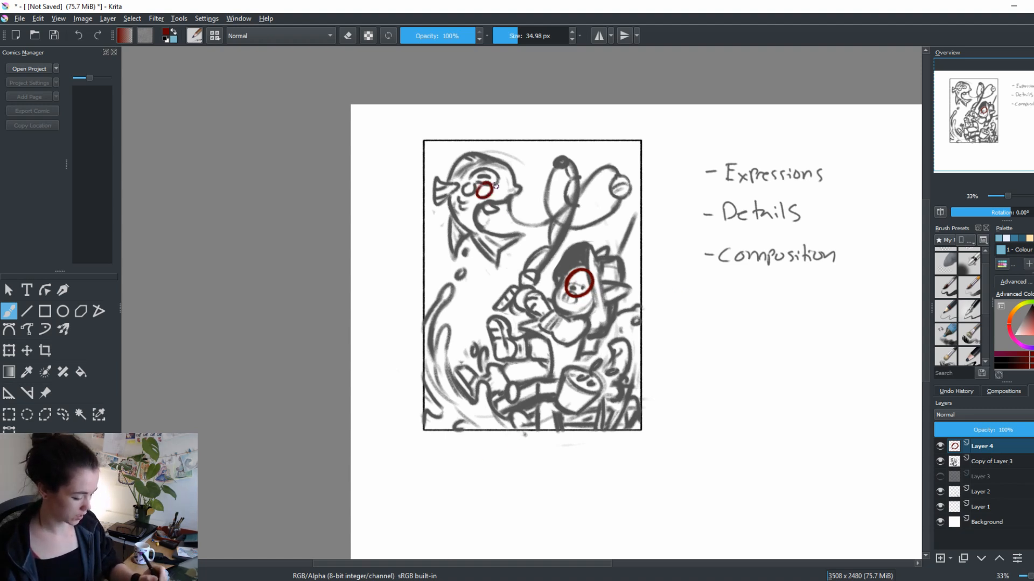
drag(488, 198, 572, 277)
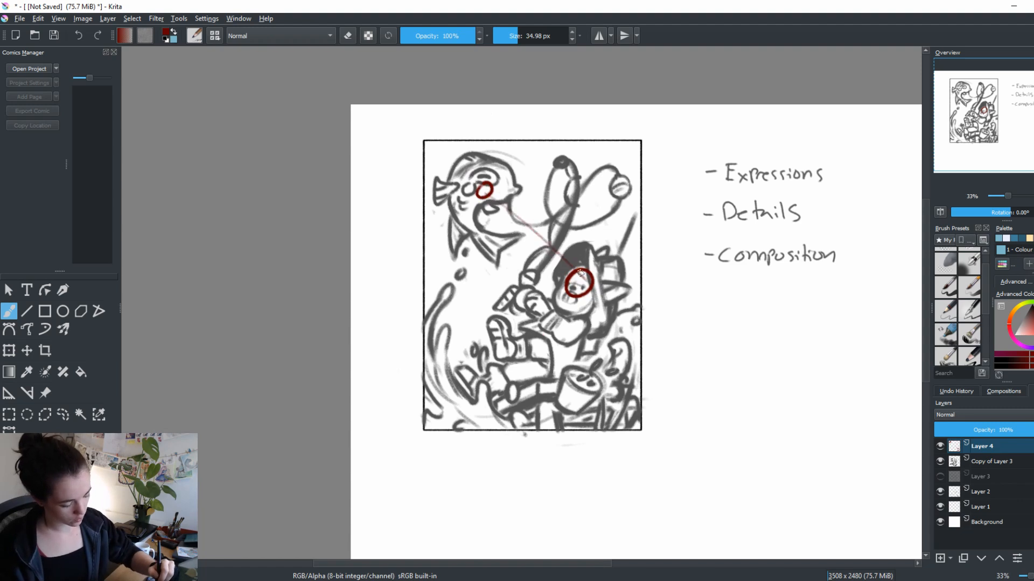
drag(762, 342, 777, 364)
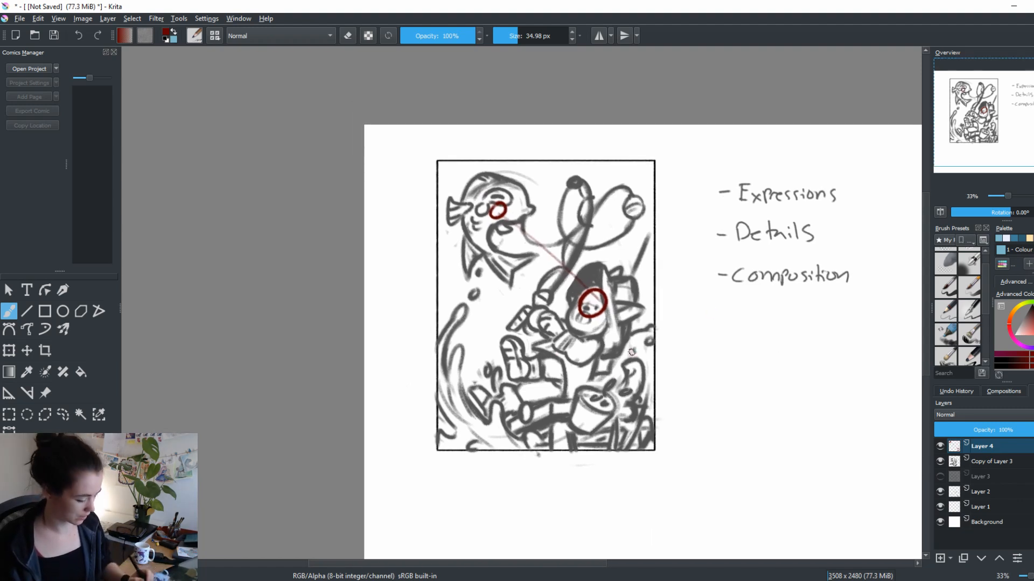
drag(595, 404, 590, 412)
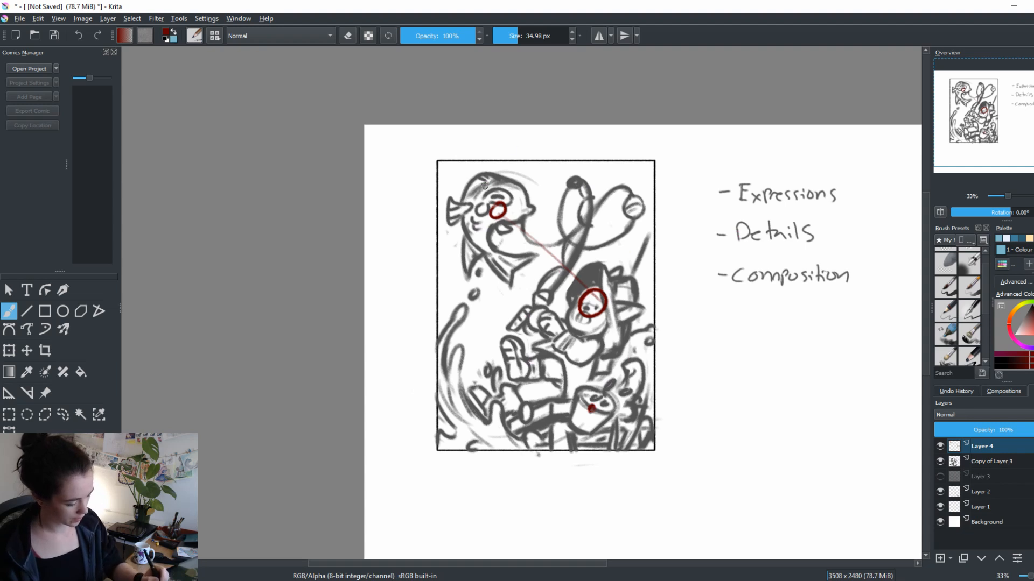
Trace a large dark red figure-eight looping around the fish and the seated figure, crossing near the rod, with a faint stroke along the splash
mouse_move(525, 185)
mouse_down()
mouse_move(475, 203)
mouse_move(483, 245)
mouse_move(584, 326)
mouse_up()
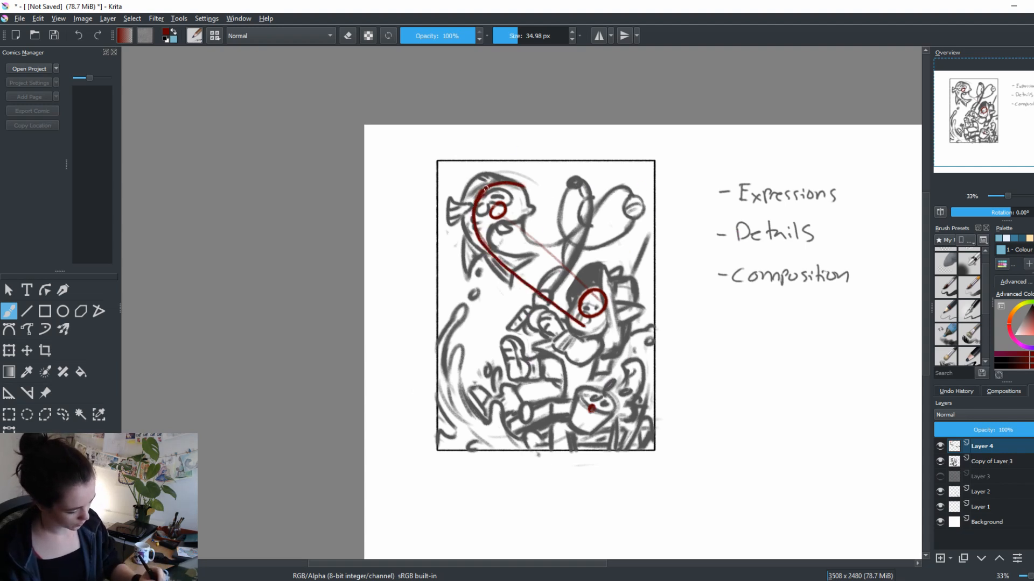
mouse_move(482, 188)
mouse_down()
mouse_move(530, 186)
mouse_move(586, 218)
mouse_move(588, 209)
mouse_move(564, 277)
mouse_move(464, 365)
mouse_move(455, 393)
mouse_move(483, 428)
mouse_move(546, 442)
mouse_move(619, 411)
mouse_move(631, 385)
mouse_move(609, 333)
mouse_up()
mouse_move(609, 333)
mouse_down()
mouse_move(627, 355)
mouse_move(630, 386)
mouse_up()
drag(569, 317, 626, 366)
mouse_move(597, 329)
mouse_down()
mouse_move(611, 416)
mouse_move(528, 436)
mouse_move(453, 396)
mouse_move(573, 260)
mouse_move(583, 206)
mouse_move(502, 177)
mouse_move(545, 295)
mouse_up()
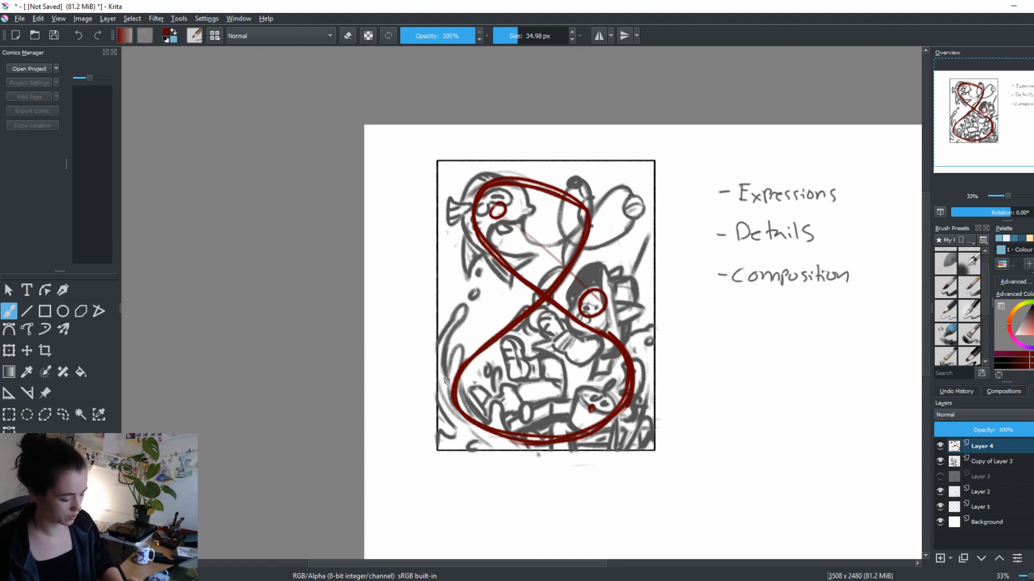
drag(463, 401, 444, 430)
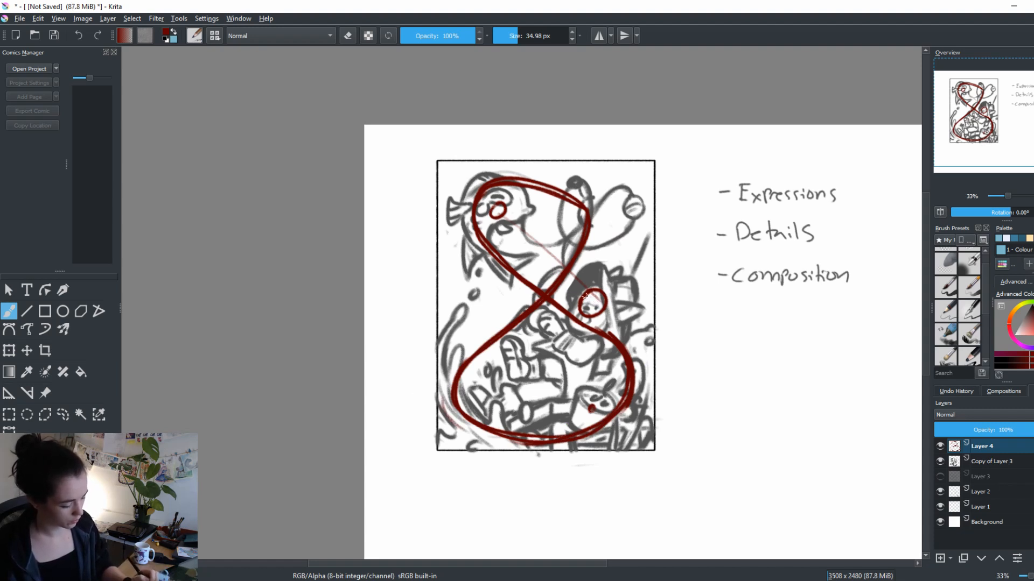
Thicken the circle on the fish's eye and trace the looping fishing line from the fish to the float in dark red
drag(486, 207, 488, 204)
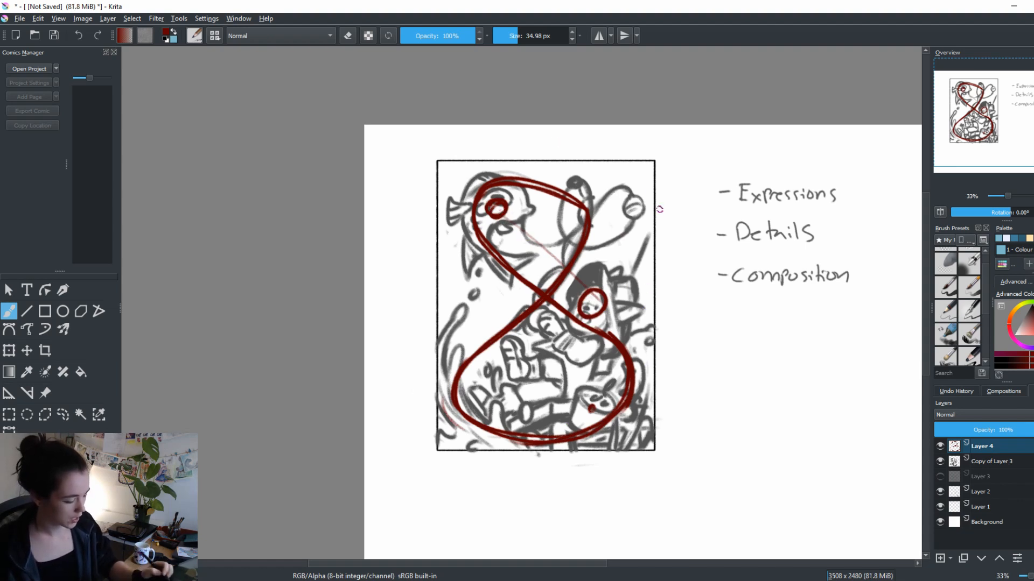
mouse_move(518, 215)
mouse_down()
mouse_move(624, 186)
mouse_move(560, 222)
mouse_move(566, 184)
mouse_up()
drag(642, 201, 453, 388)
mouse_move(525, 223)
mouse_down()
mouse_move(517, 206)
mouse_move(473, 237)
mouse_move(490, 261)
mouse_up()
drag(486, 185, 525, 225)
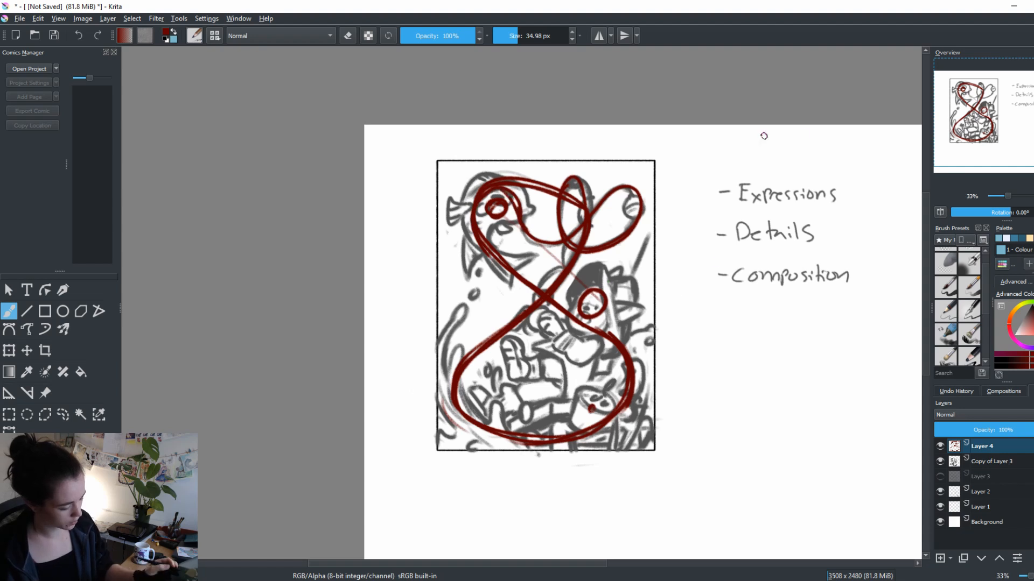
Draw one sweeping curve from behind the figure under the hands to the fish, and another rising from the splash to the fish's head
mouse_move(598, 310)
mouse_down()
mouse_move(555, 371)
mouse_move(497, 344)
mouse_move(481, 257)
mouse_move(543, 359)
mouse_move(621, 285)
mouse_move(468, 256)
mouse_up()
key(ctrl+z)
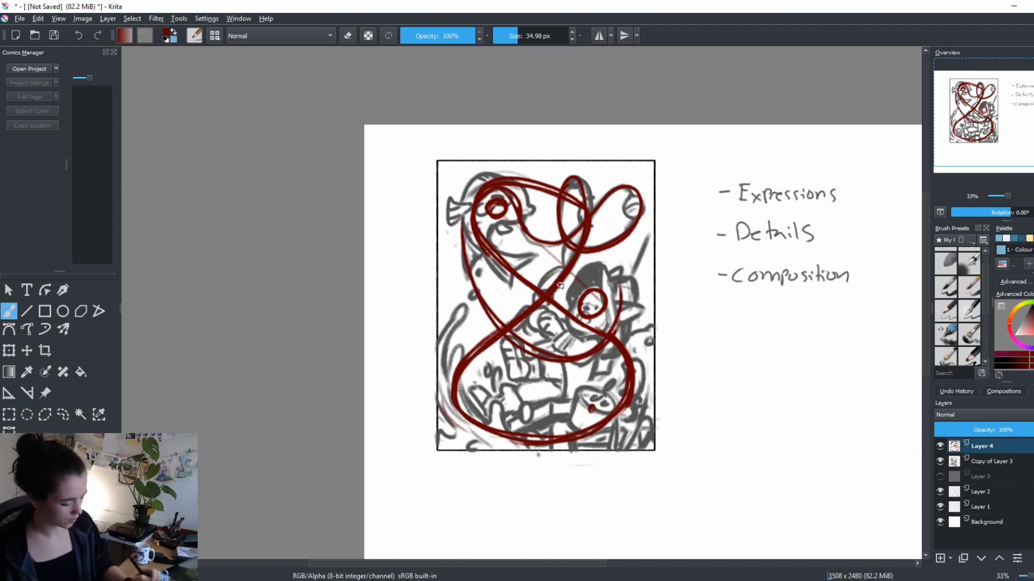
mouse_move(453, 407)
mouse_down()
mouse_move(454, 307)
mouse_move(514, 205)
mouse_up()
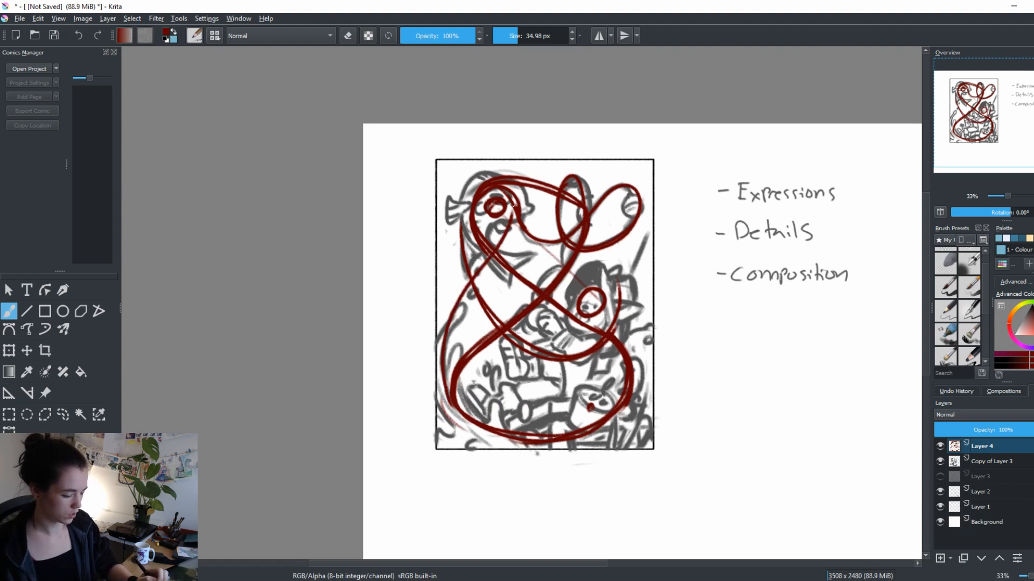
key(ctrl+z)
mouse_move(452, 392)
mouse_down()
mouse_move(448, 316)
mouse_move(508, 187)
mouse_up()
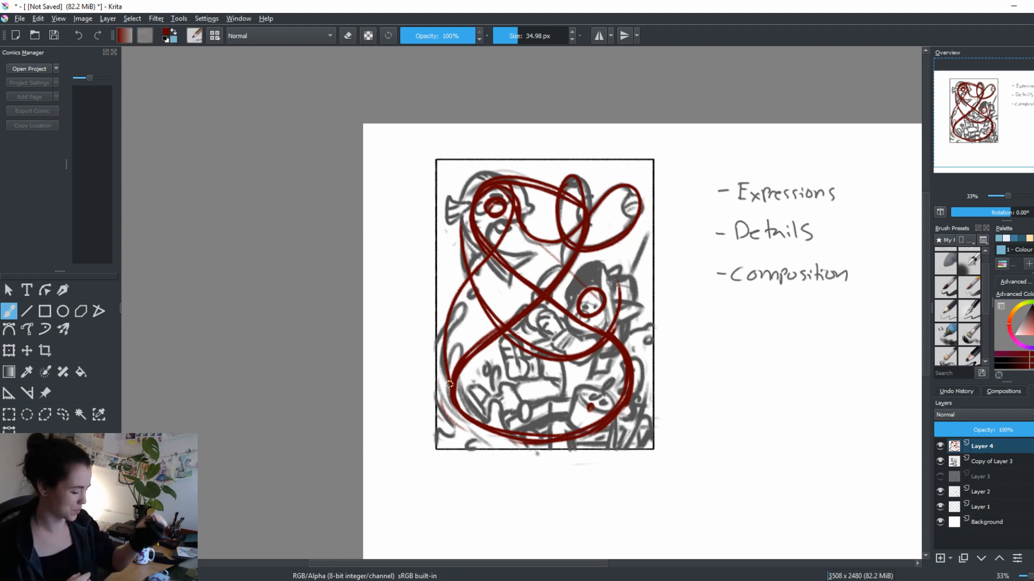
Add short dark red direction marks at the frame's corners, with an arrow near the upper-left corner and a curve around the upper-right
drag(644, 411, 631, 434)
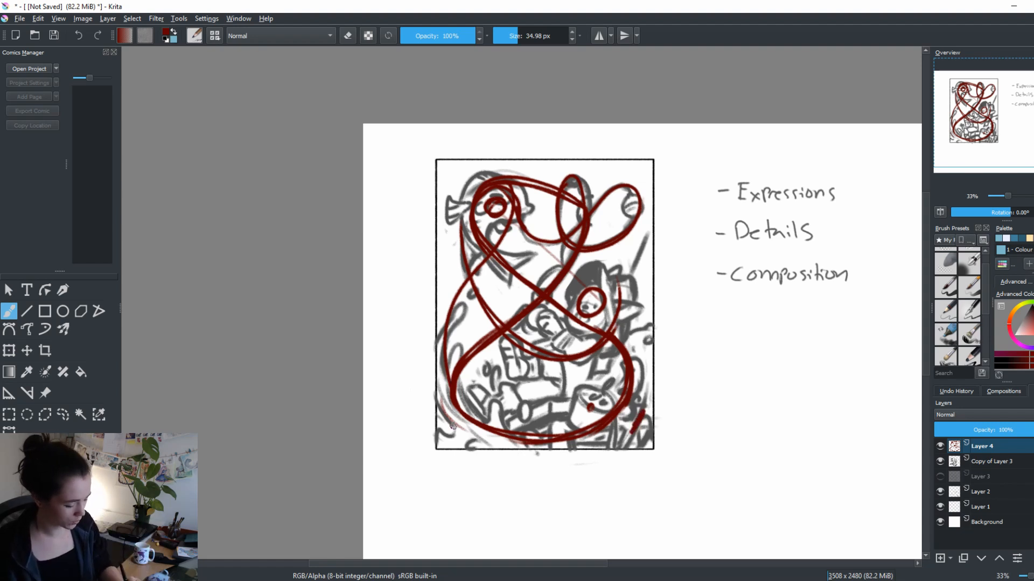
drag(454, 424, 442, 435)
drag(453, 167, 440, 179)
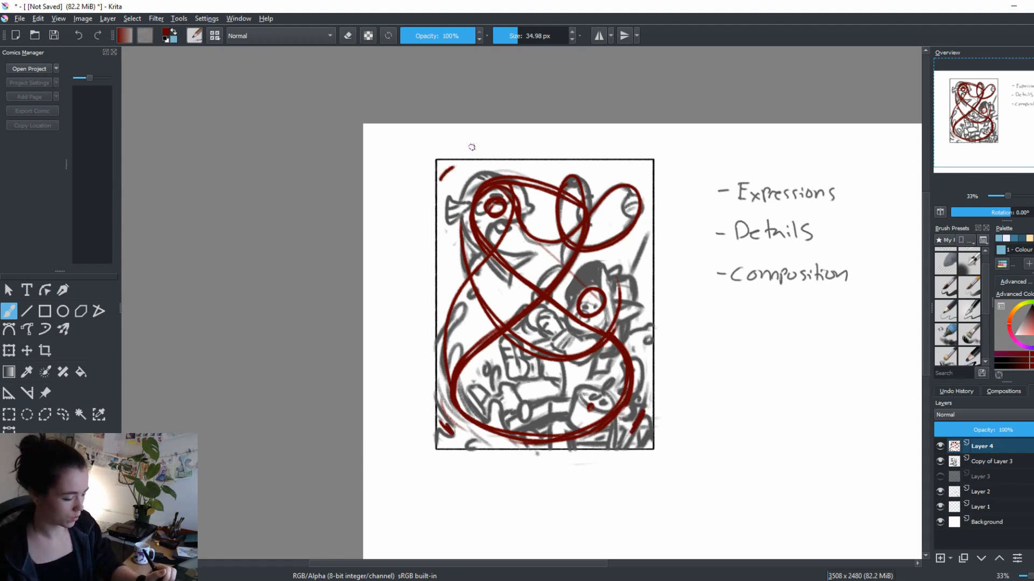
drag(468, 146, 474, 164)
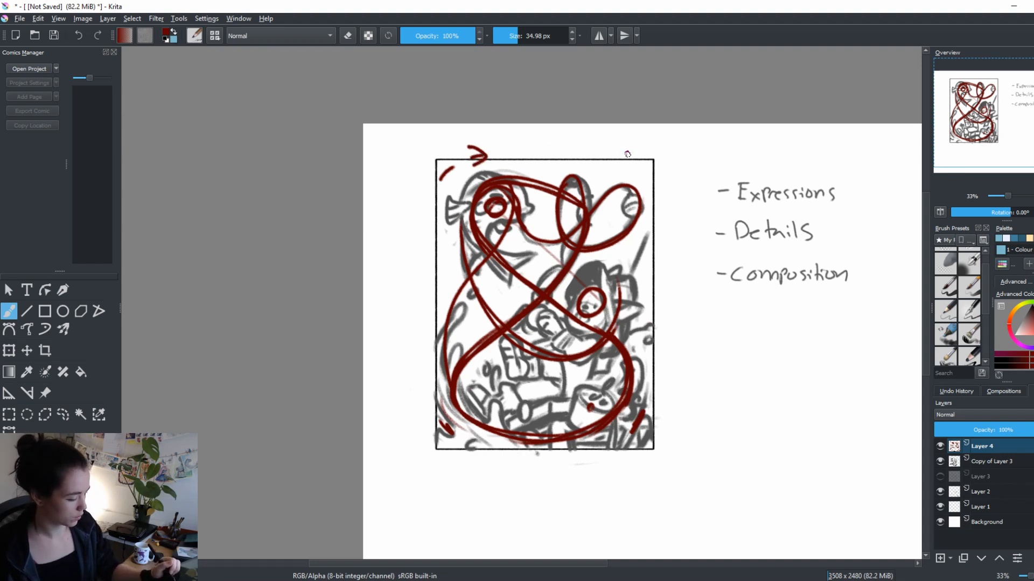
mouse_move(625, 154)
mouse_down()
mouse_move(599, 157)
mouse_move(651, 196)
mouse_up()
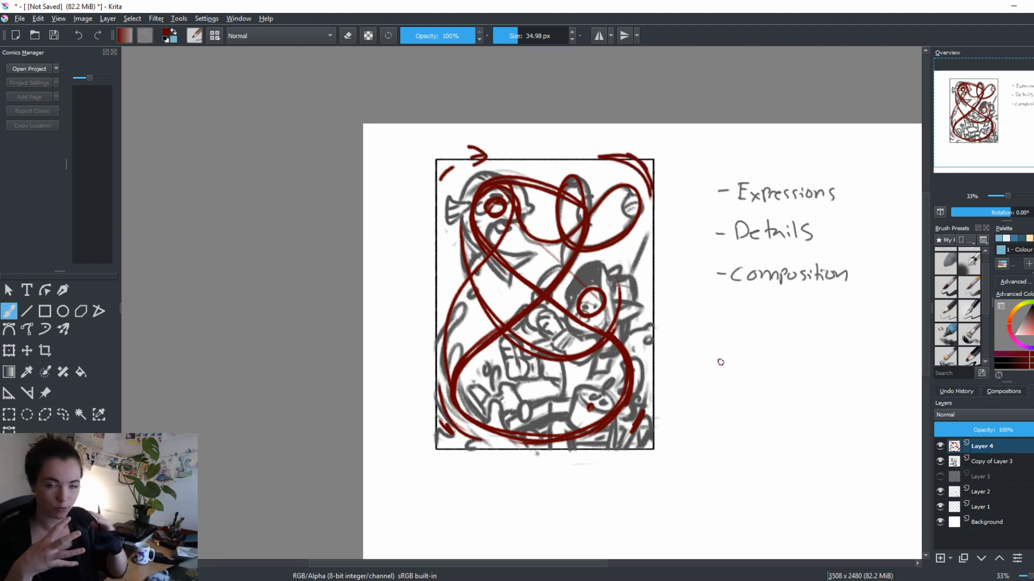
Erase the arrow and dash at the frame's upper-left corner and draw a thick inward-bending curve cutting across that corner
key(e)
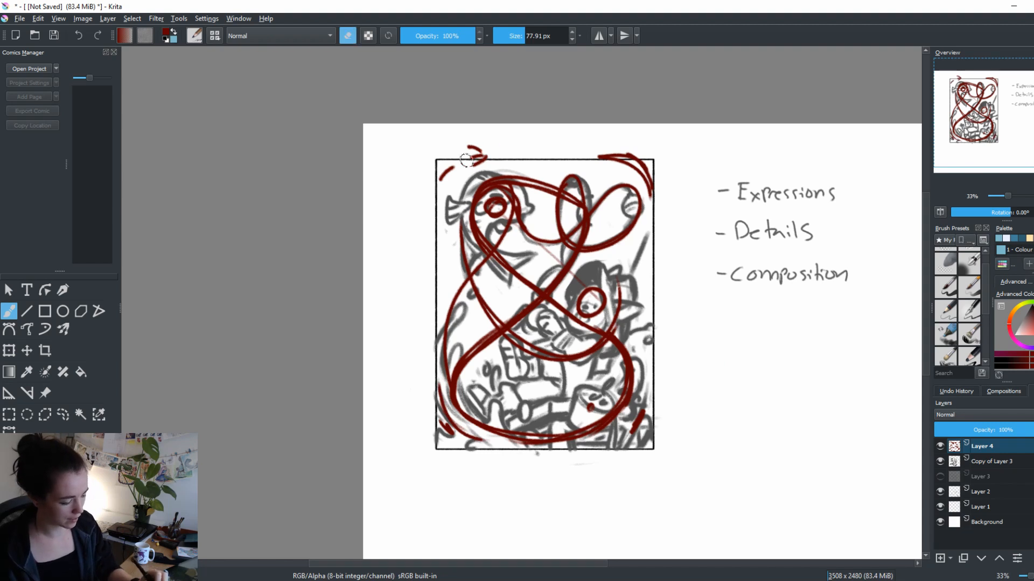
mouse_move(482, 154)
mouse_down()
mouse_move(439, 164)
mouse_move(455, 173)
mouse_move(484, 155)
mouse_up()
key(e)
drag(443, 182, 468, 141)
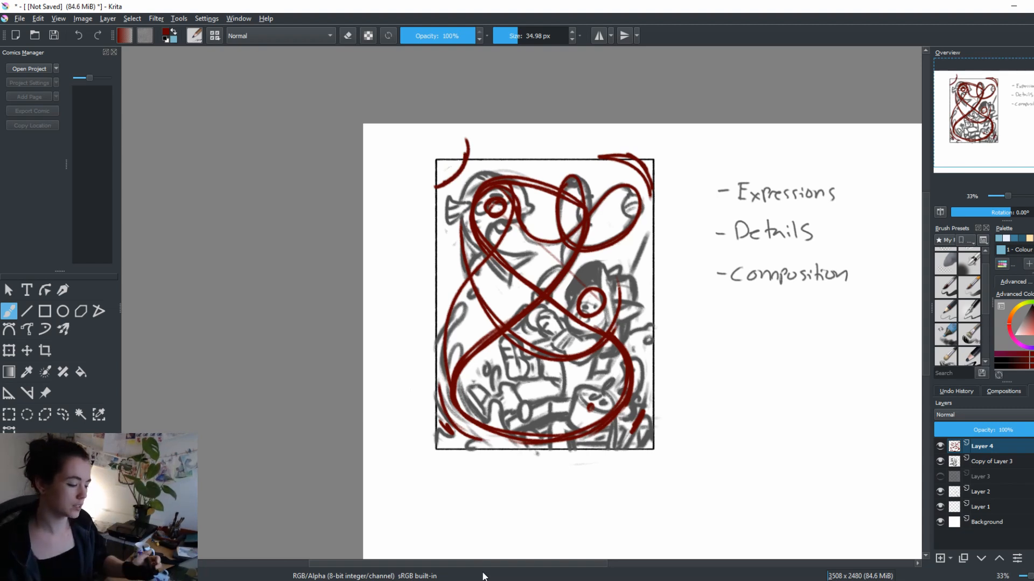
mouse_move(464, 147)
mouse_down()
mouse_move(420, 190)
mouse_move(453, 174)
mouse_move(464, 136)
mouse_up()
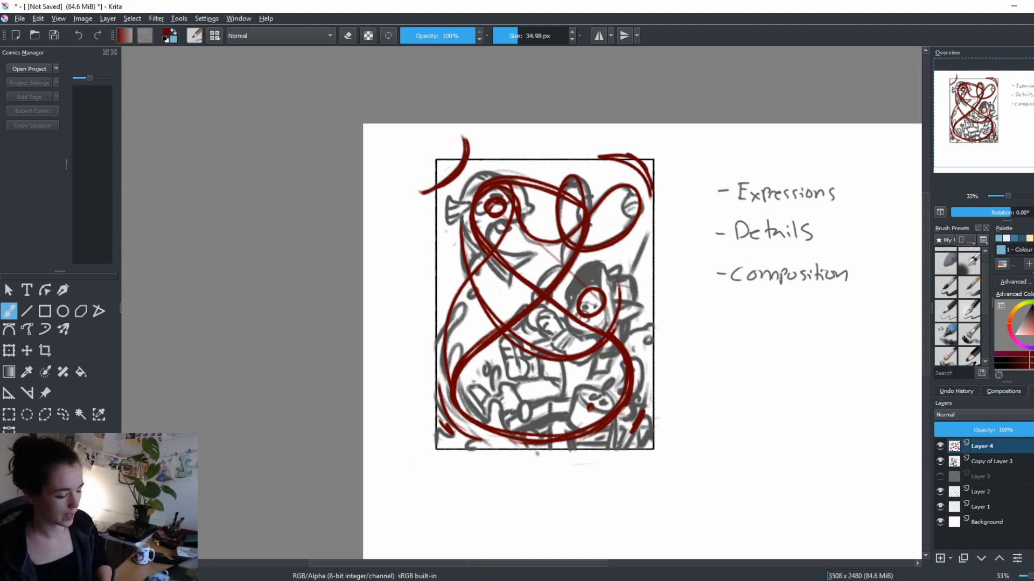
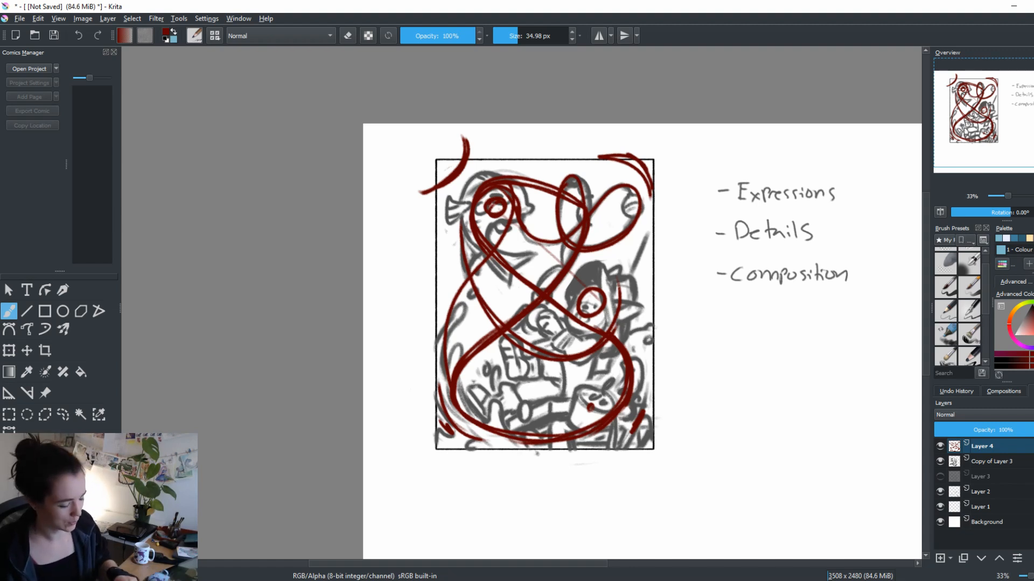
Erase the dark red curve across the frame's upper-left corner and hide the red annotation layer, Layer 4
key(e)
mouse_move(466, 147)
mouse_down()
mouse_move(447, 183)
mouse_move(424, 191)
mouse_move(456, 176)
mouse_move(459, 155)
mouse_move(419, 190)
mouse_up()
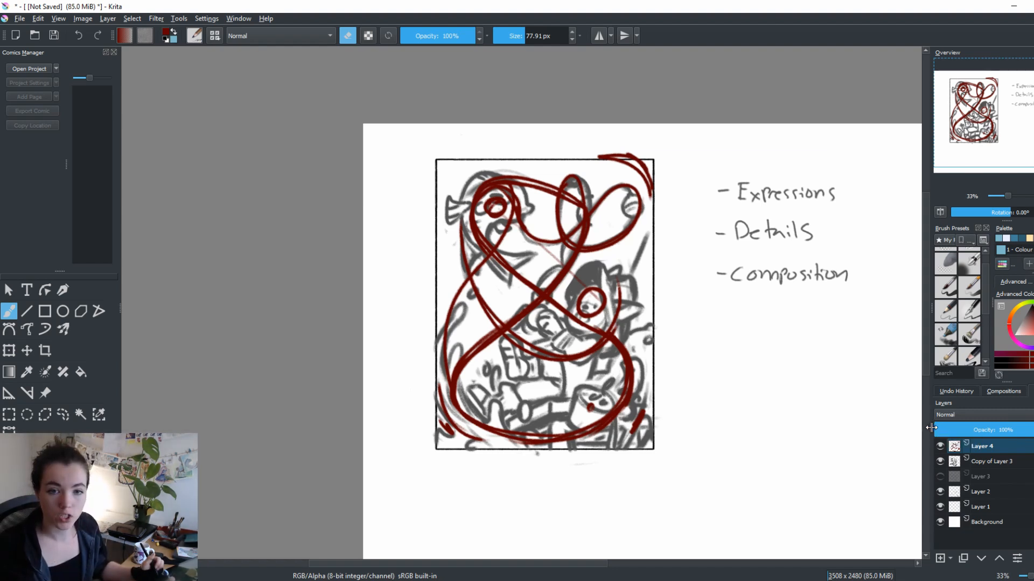
click(939, 444)
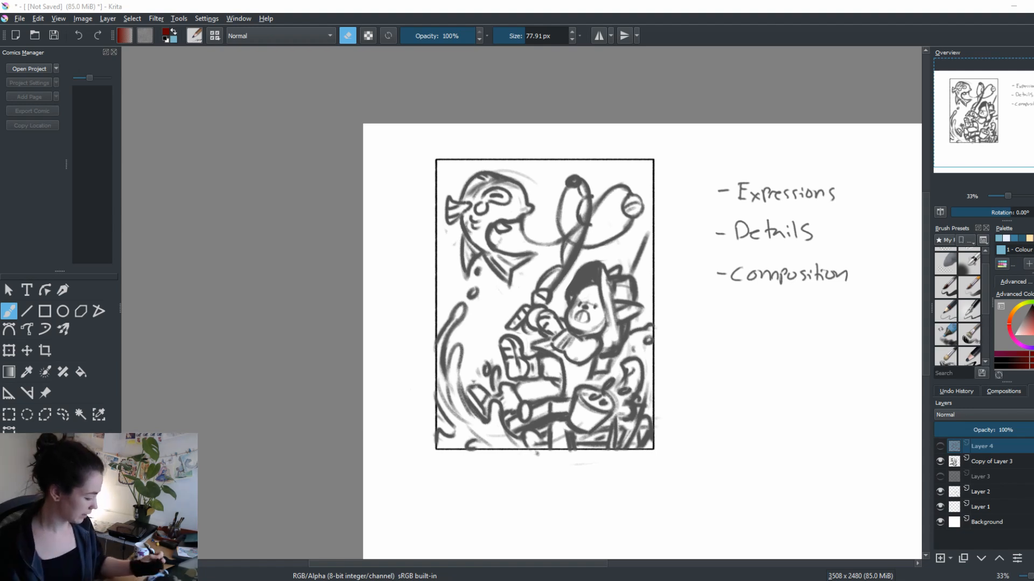
Duplicate Layer 1 and rotate the copied frame to landscape, placing it below the Composition note beside the fishing sketch
click(975, 459)
click(950, 491)
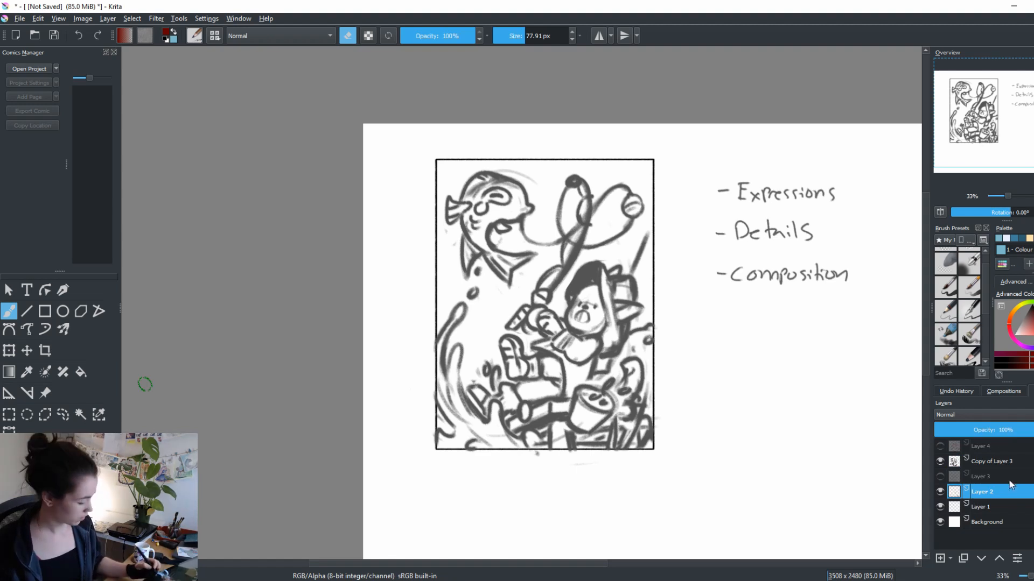
click(996, 506)
right_click(1015, 509)
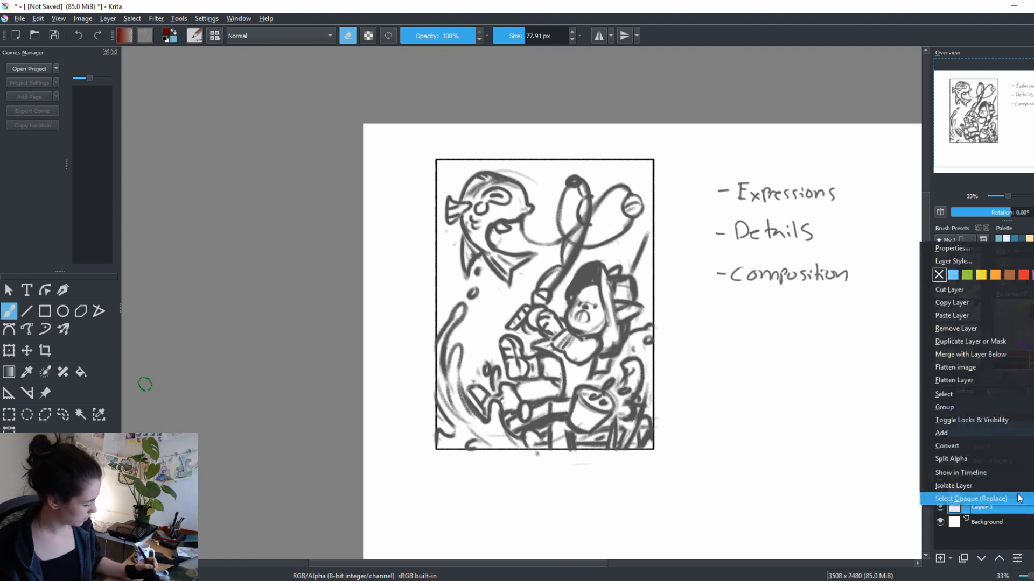
click(1001, 350)
key(ctrl+t)
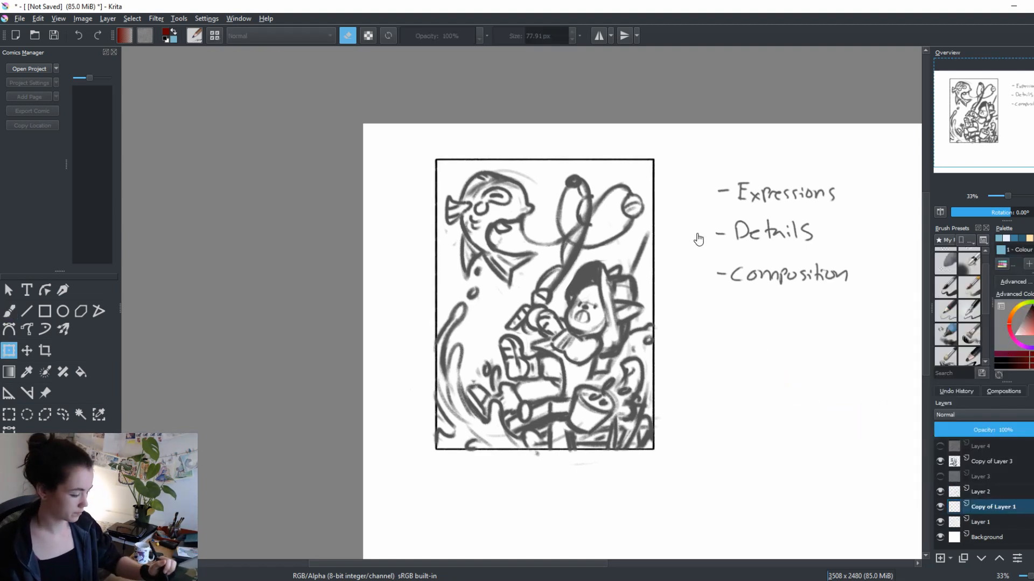
mouse_move(683, 379)
mouse_down()
mouse_move(426, 356)
mouse_move(546, 349)
mouse_move(629, 370)
mouse_up()
drag(683, 233, 648, 455)
drag(606, 398, 674, 422)
key(Return)
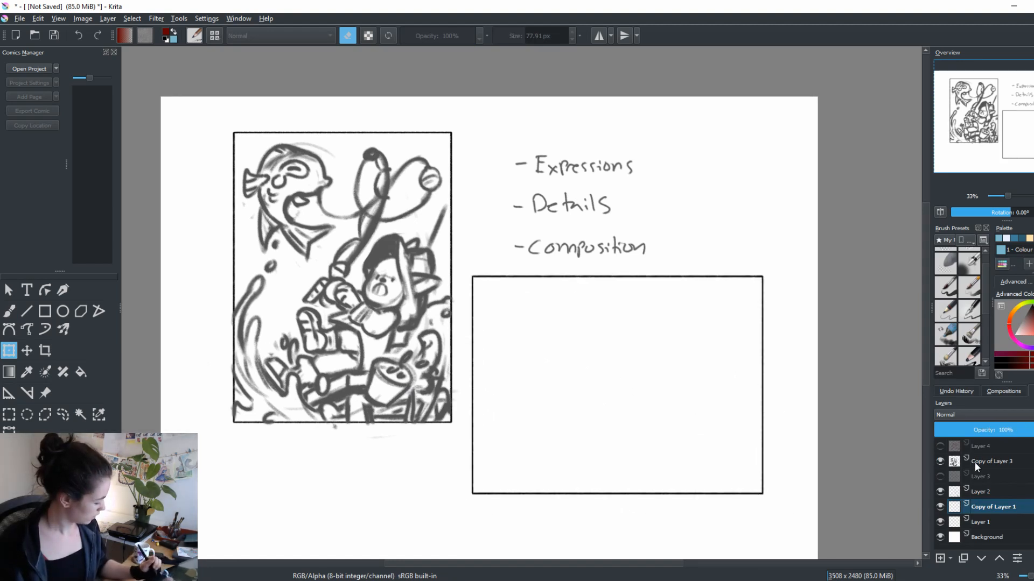
Add a new layer above the copied frame and rough in a slanted cutting board with a rounded handle in dark grey
click(940, 558)
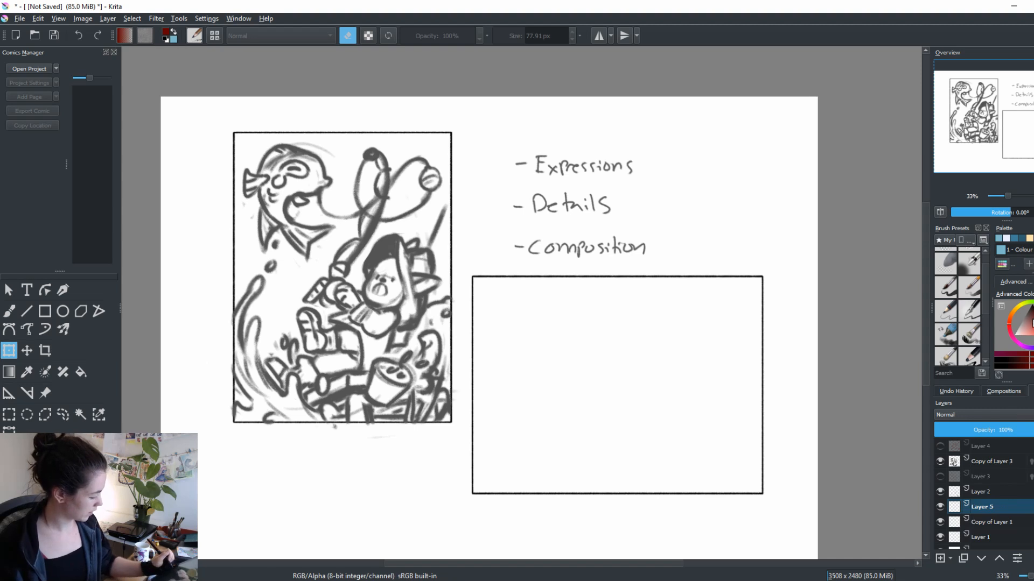
click(937, 265)
key(b)
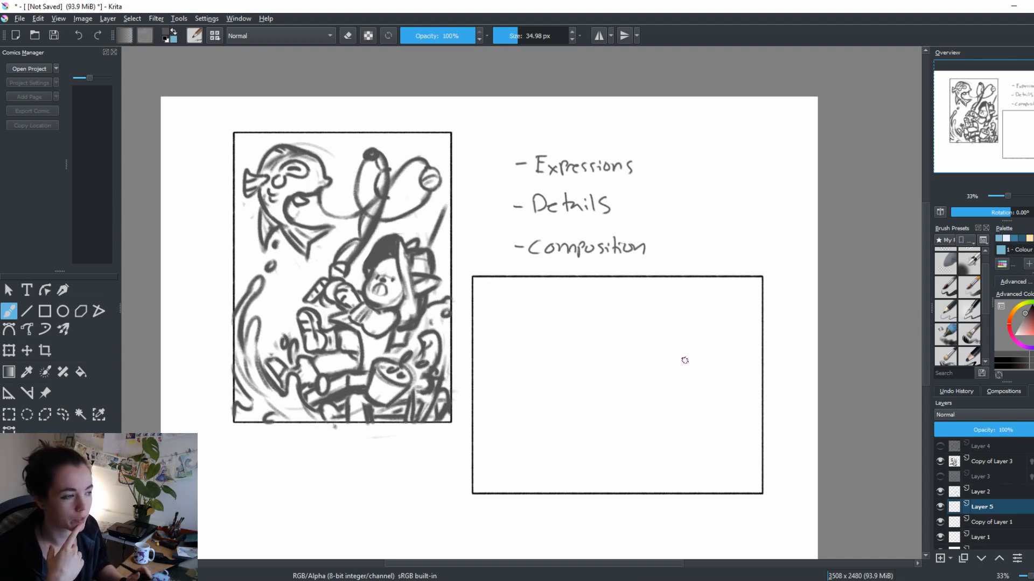
mouse_move(588, 414)
mouse_down()
mouse_move(658, 387)
mouse_move(614, 431)
mouse_move(570, 419)
mouse_move(595, 403)
mouse_move(687, 403)
mouse_move(711, 338)
mouse_move(677, 345)
mouse_up()
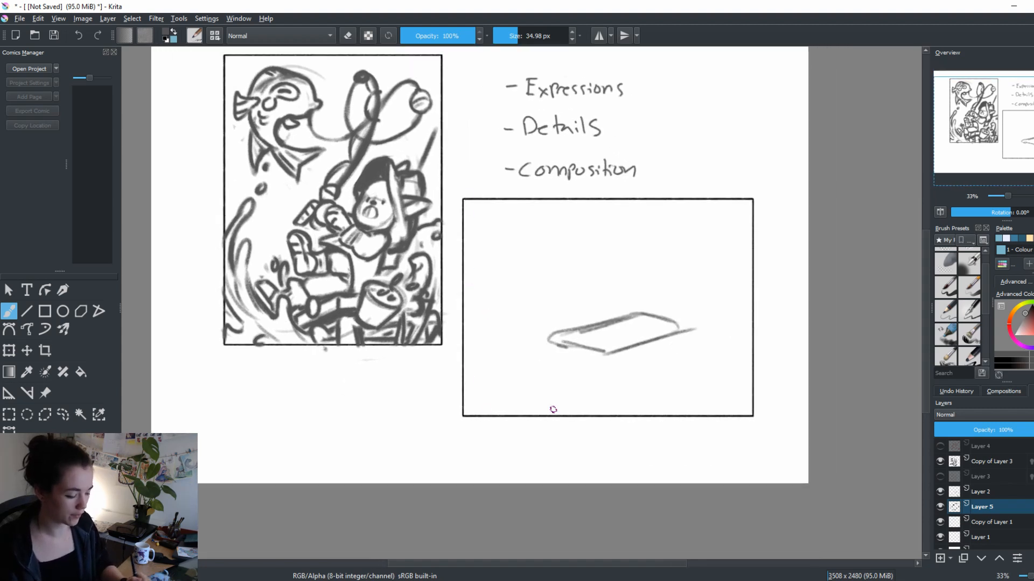
drag(662, 427, 633, 500)
mouse_move(525, 411)
mouse_down()
mouse_move(607, 392)
mouse_move(553, 399)
mouse_move(544, 420)
mouse_move(517, 428)
mouse_move(542, 427)
mouse_up()
key(e)
key(e)
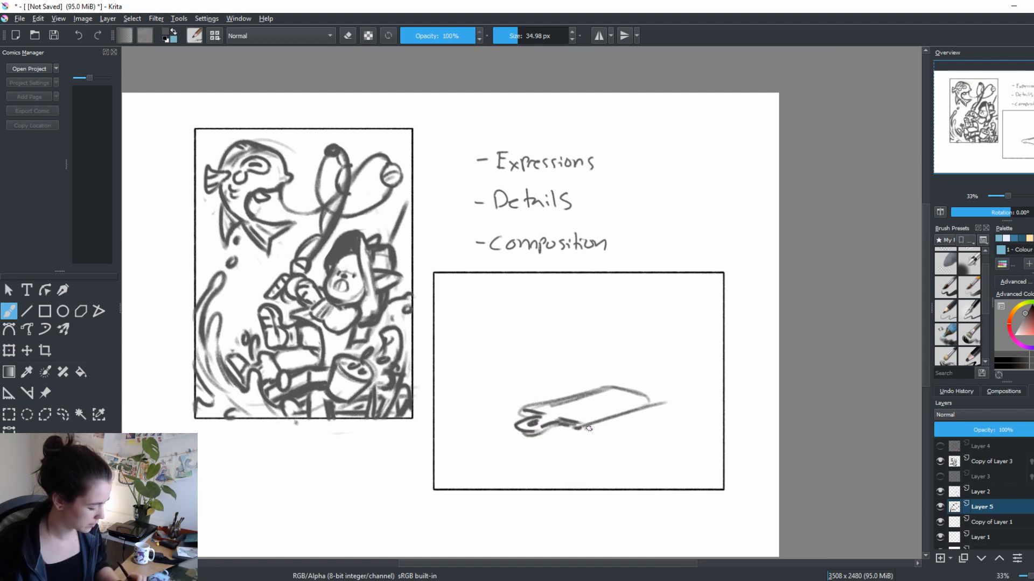
Thicken the cutting board's long edges and clean up the stray lines where the handle meets the board
drag(589, 428, 652, 399)
drag(529, 409, 615, 387)
drag(628, 452, 628, 475)
key(e)
drag(546, 432, 574, 429)
key(e)
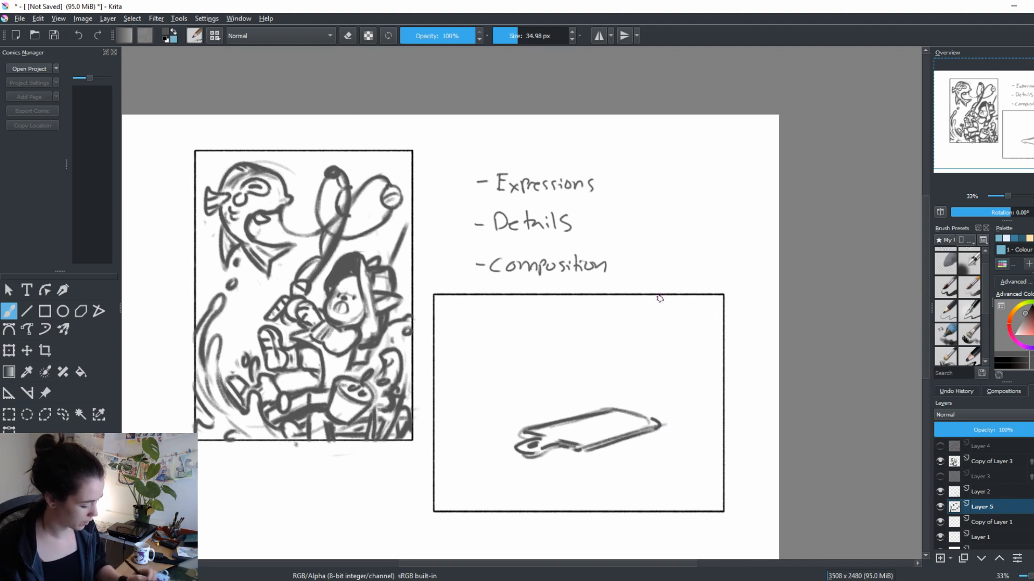
Sketch a round head with face guides and two eyes above the board, and a bent arm with a circular hand
mouse_move(569, 320)
mouse_down()
mouse_move(582, 358)
mouse_move(545, 359)
mouse_move(597, 320)
mouse_move(586, 360)
mouse_move(583, 322)
mouse_move(571, 361)
mouse_move(553, 349)
mouse_move(583, 357)
mouse_up()
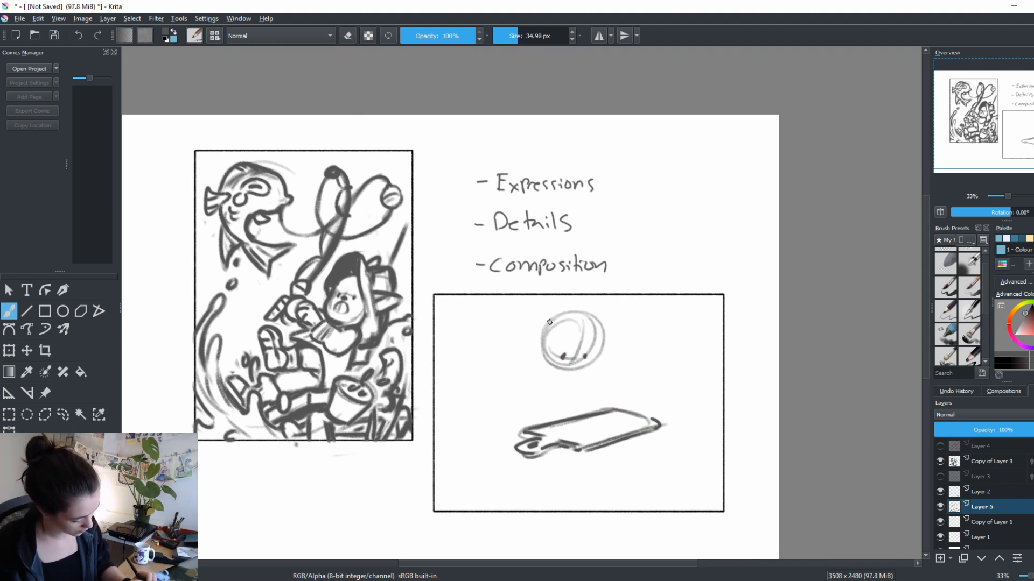
drag(550, 322, 567, 373)
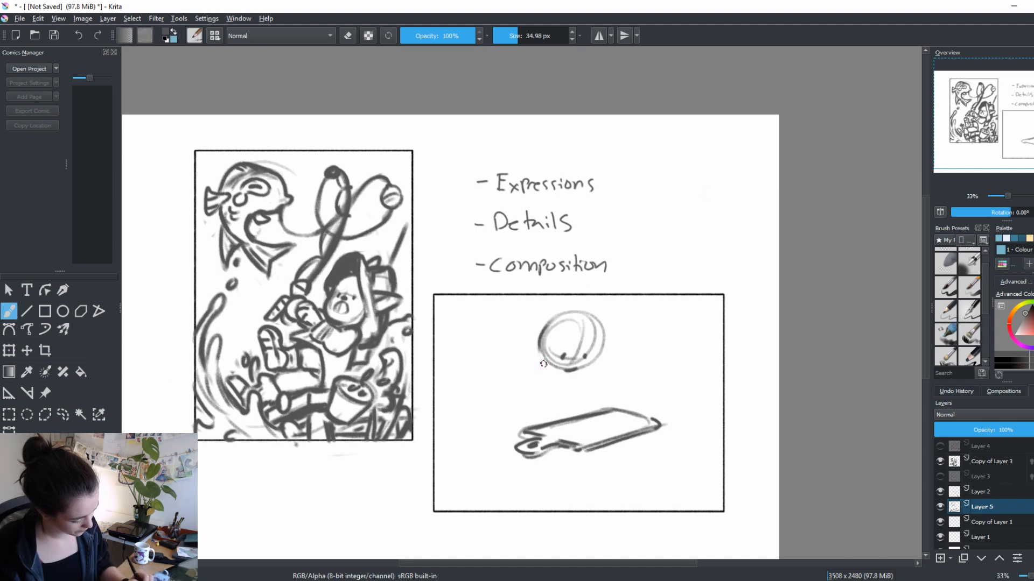
mouse_move(541, 325)
mouse_down()
mouse_move(556, 303)
mouse_move(604, 347)
mouse_up()
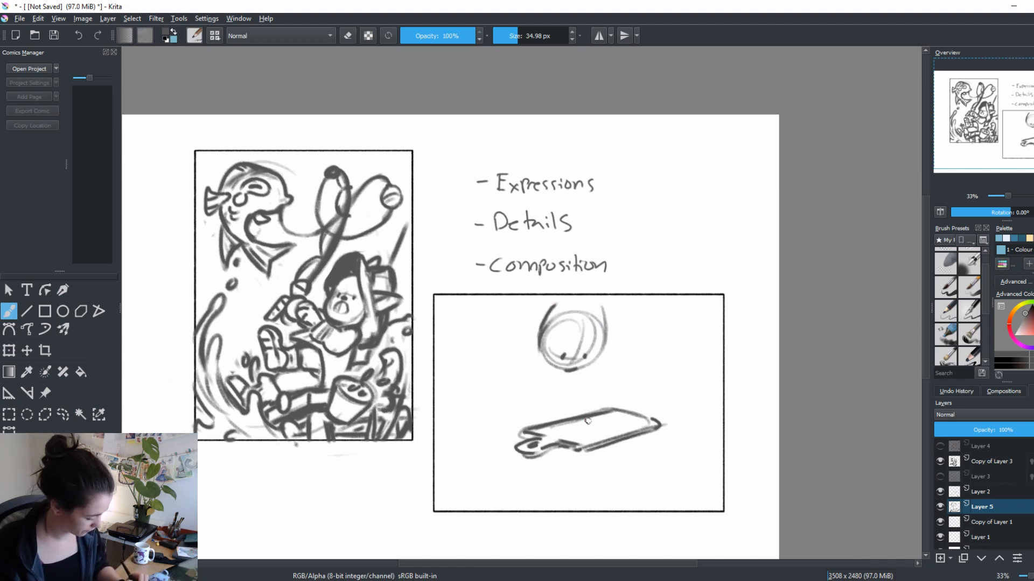
mouse_move(529, 426)
mouse_down()
mouse_move(602, 406)
mouse_move(556, 404)
mouse_move(567, 394)
mouse_move(558, 407)
mouse_move(567, 385)
mouse_up()
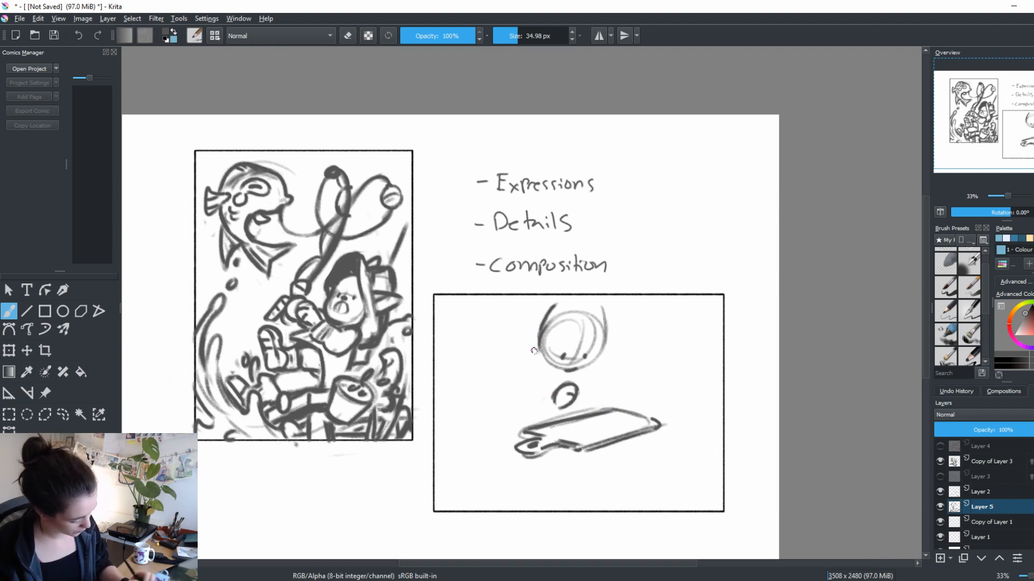
key(ctrl+z)
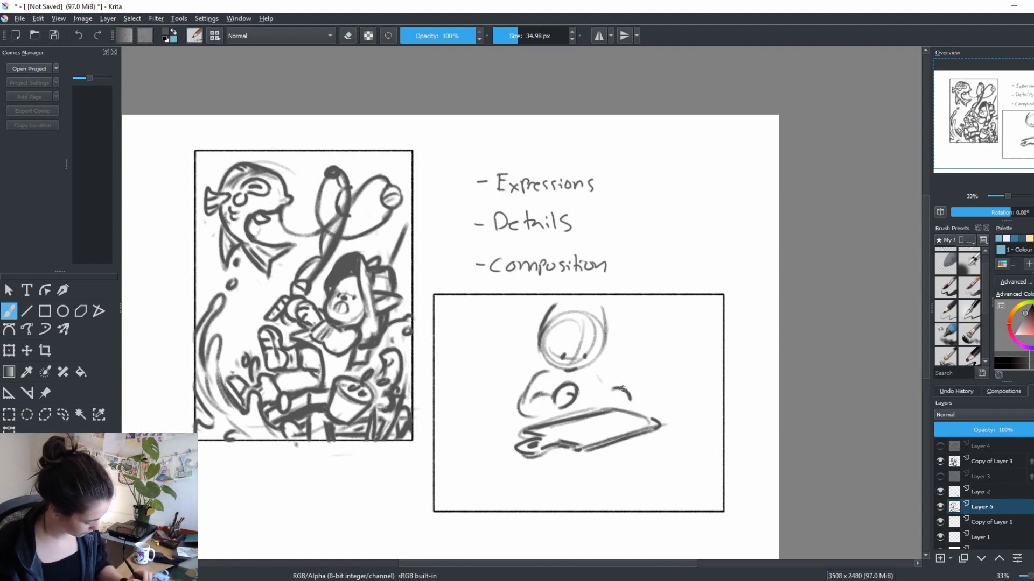
Draw a dead fish lying on the cutting board with an X for an eye, a side fin and a triangular tail
mouse_move(591, 406)
mouse_down()
mouse_move(558, 426)
mouse_move(601, 405)
mouse_move(604, 422)
mouse_move(567, 424)
mouse_move(586, 412)
mouse_move(560, 429)
mouse_up()
key(e)
key(e)
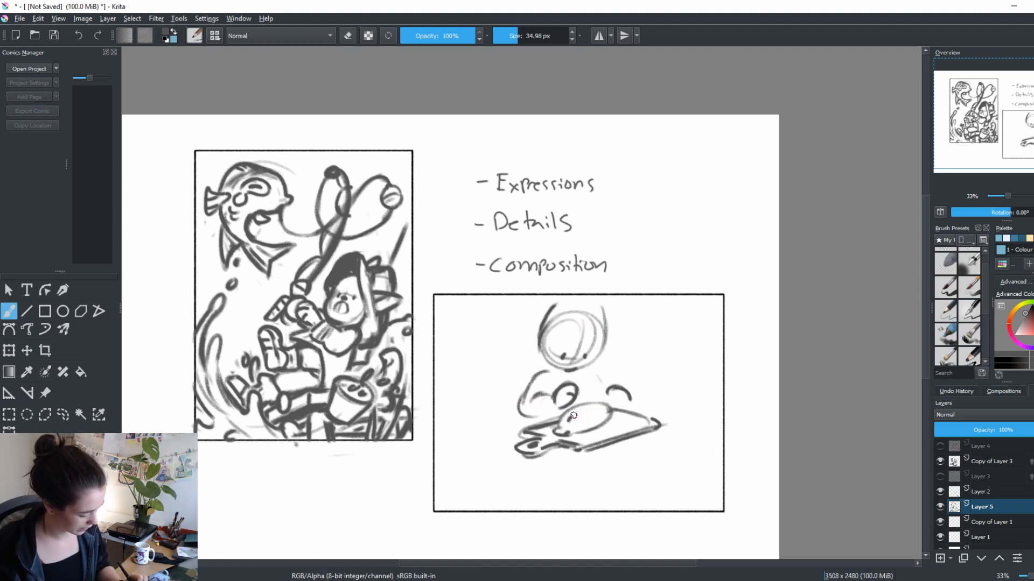
mouse_move(561, 416)
mouse_down()
mouse_move(616, 423)
mouse_move(593, 419)
mouse_move(620, 419)
mouse_move(645, 382)
mouse_move(650, 404)
mouse_move(629, 415)
mouse_move(650, 414)
mouse_move(648, 390)
mouse_up()
key(e)
key(e)
key(e)
key(e)
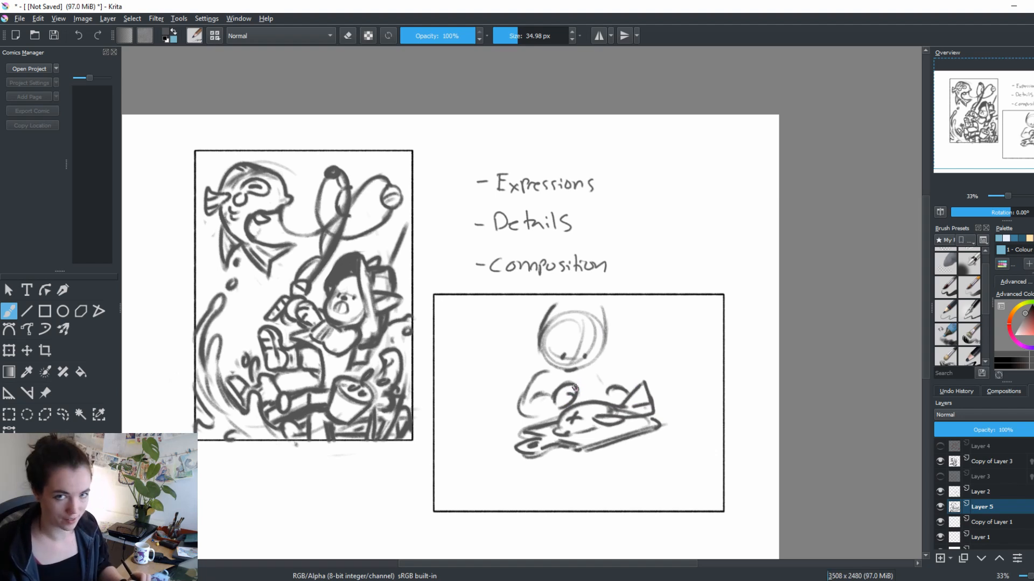
Reshape the front hand into a closed fist joined to the arm and redraw the other hand resting behind the fish
key(e)
key(e)
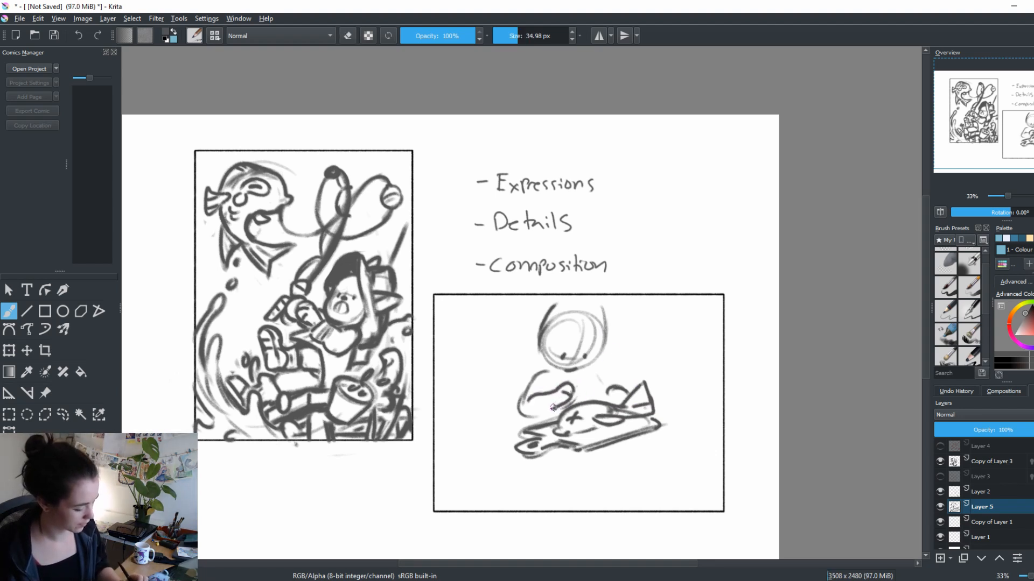
key(e)
mouse_move(621, 392)
mouse_down()
mouse_move(604, 393)
mouse_move(626, 390)
mouse_up()
key(e)
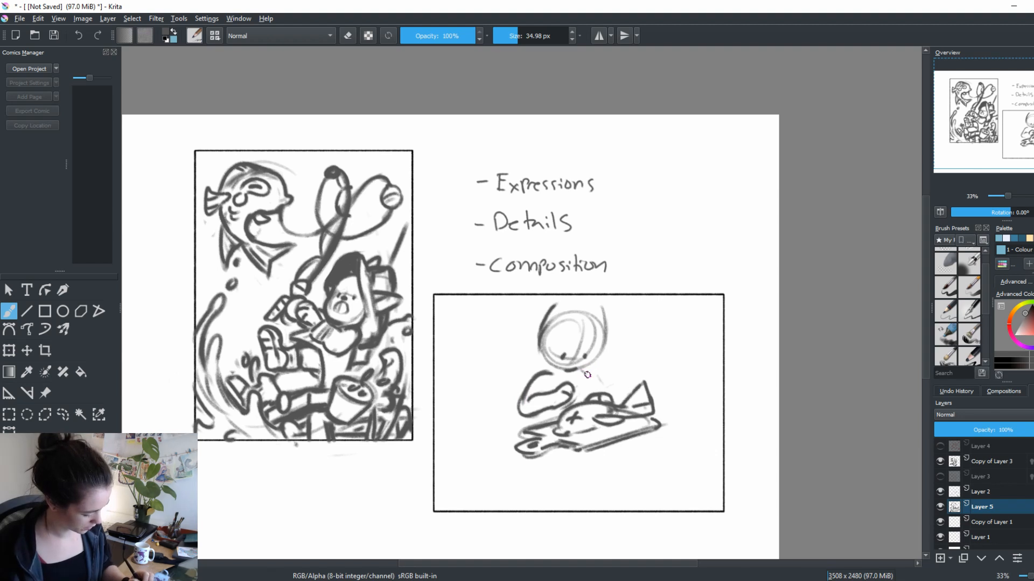
Darken the lower outline of the head, the cutting board's front edge and the finger lines of the fist
mouse_move(541, 346)
mouse_down()
mouse_move(591, 371)
mouse_move(609, 335)
mouse_move(542, 361)
mouse_up()
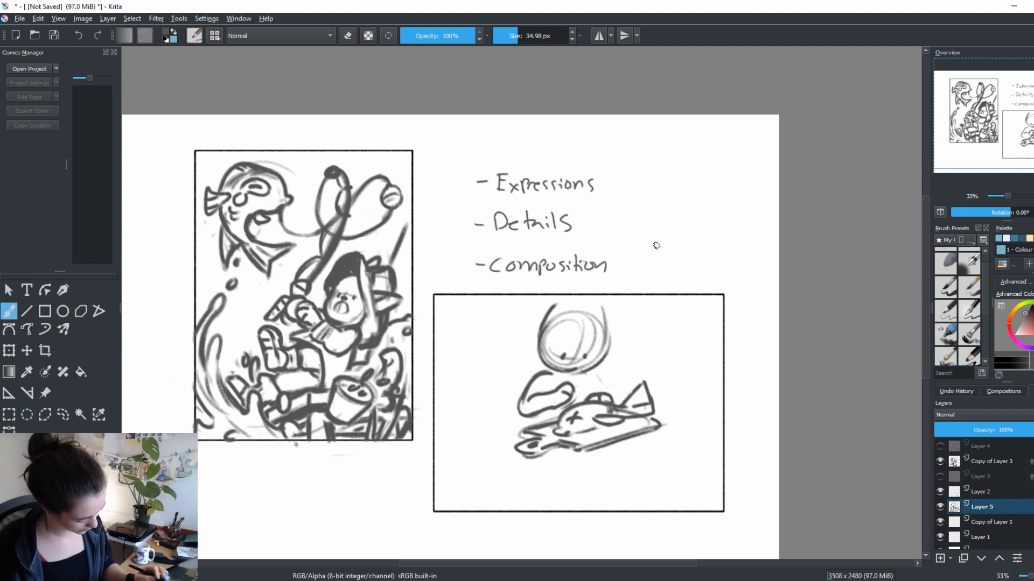
drag(631, 429, 608, 386)
drag(504, 413, 646, 379)
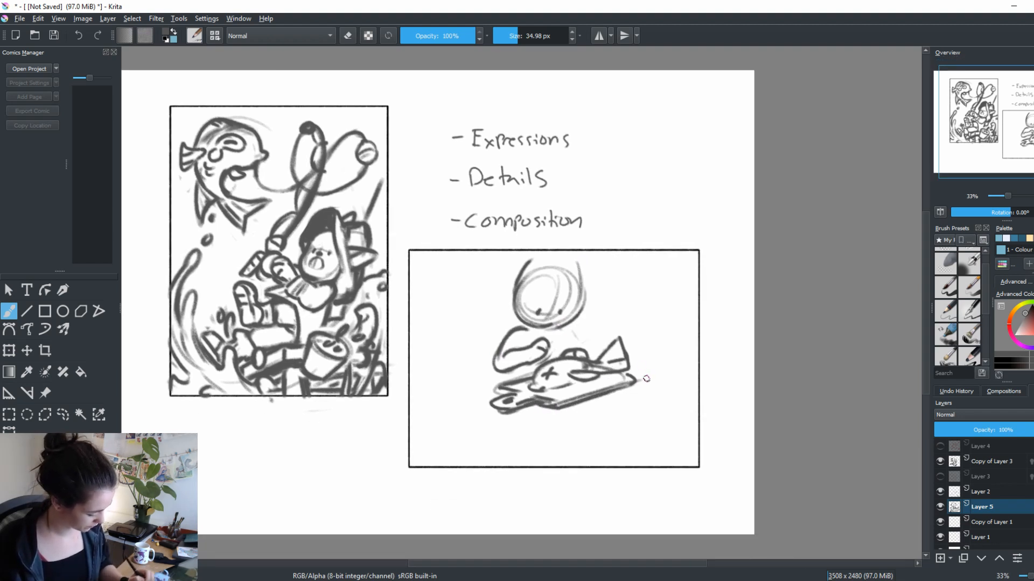
drag(539, 387, 590, 382)
drag(539, 348, 547, 352)
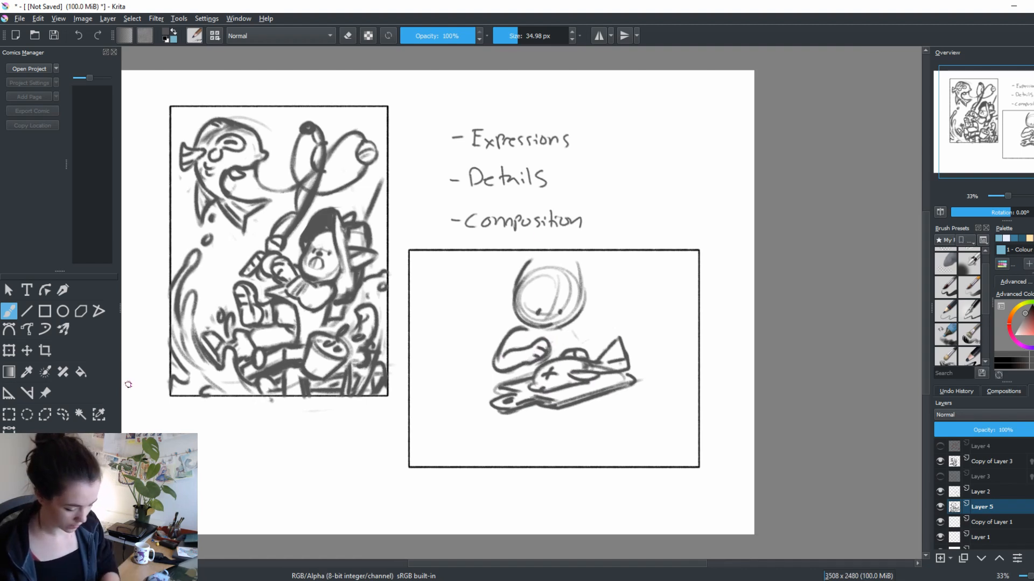
Select the character, fish and board with a freehand outline, move them toward the frame's lower-right corner, and clear the selection
click(63, 414)
mouse_move(630, 411)
mouse_down()
mouse_move(667, 347)
mouse_move(639, 415)
mouse_move(588, 419)
mouse_move(657, 420)
mouse_move(682, 426)
mouse_move(593, 418)
mouse_move(688, 436)
mouse_up()
key(ctrl+t)
key(Return)
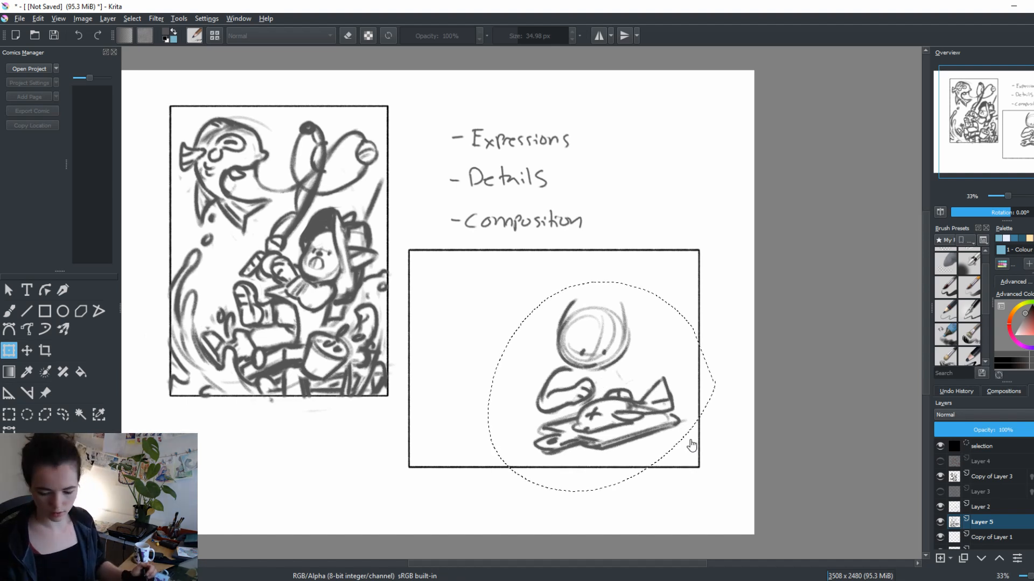
key(b)
key(ctrl+shift+a)
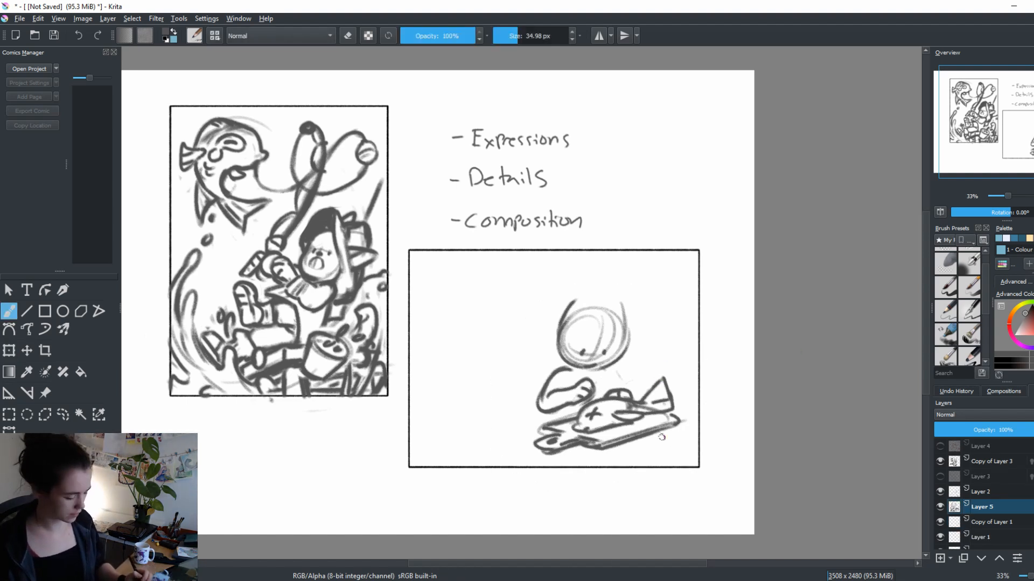
Clean up the cutting board's far end and handle corner, and darken the outlines of the head and arm
scroll(654, 464, down, 2)
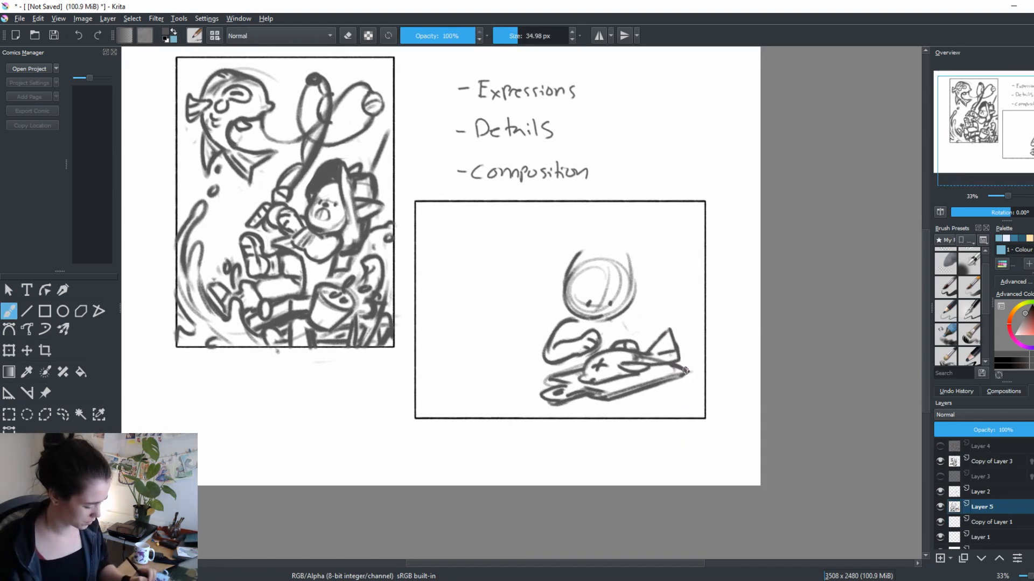
key(e)
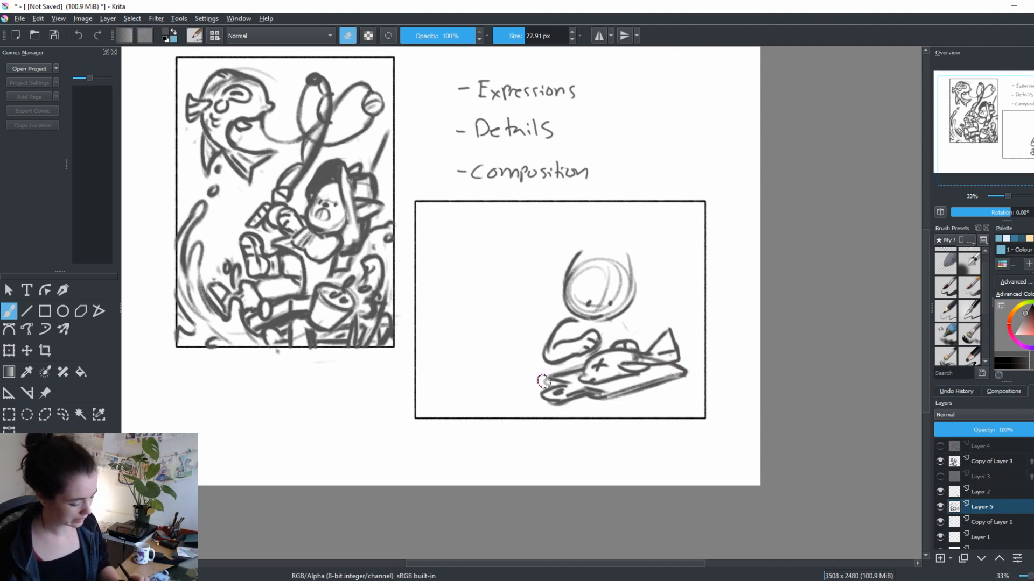
key(e)
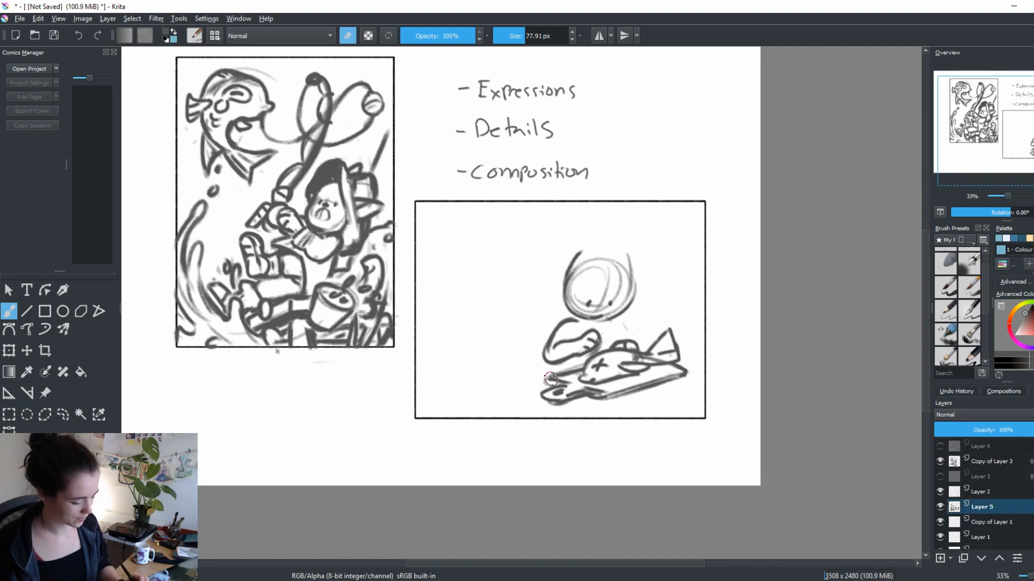
scroll(719, 446, up, 2)
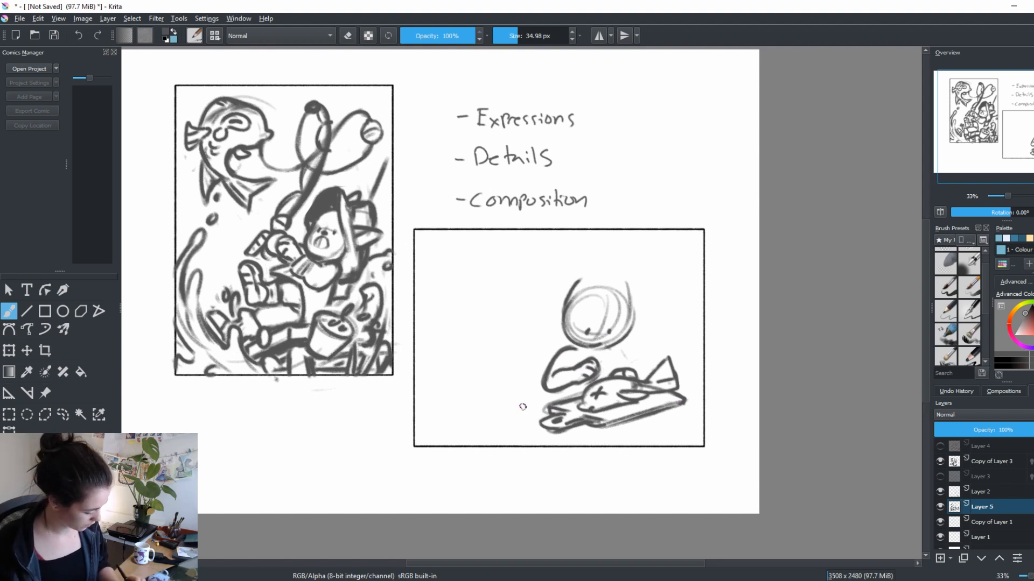
Draw a tabletop under the cutting board with straight rear edges, a squared corner and a thick front edge reaching the frame
drag(473, 422, 553, 410)
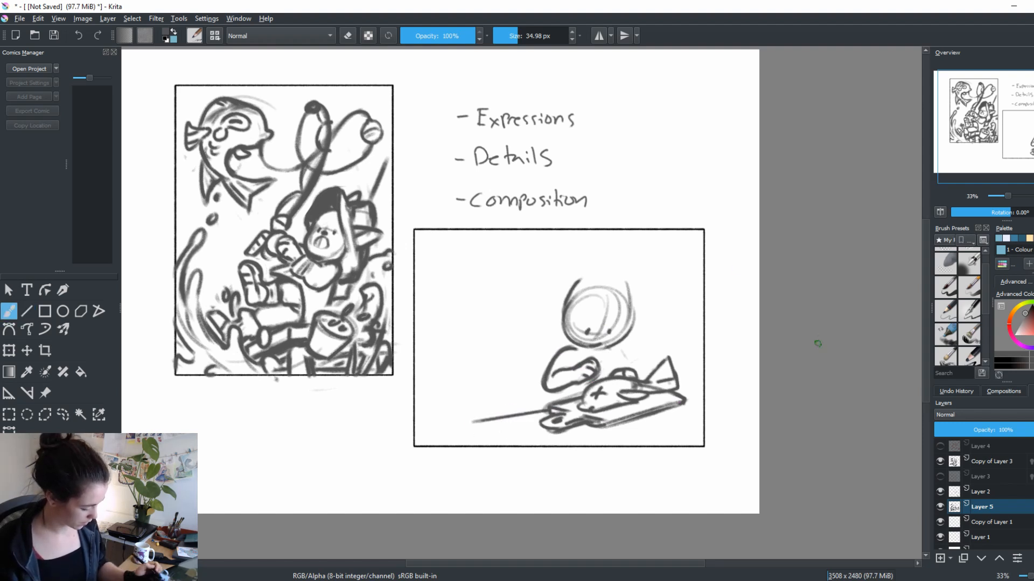
key(v)
drag(680, 396, 700, 392)
key(b)
key(e)
mouse_move(472, 423)
mouse_down()
mouse_move(481, 439)
mouse_move(582, 450)
mouse_up()
key(e)
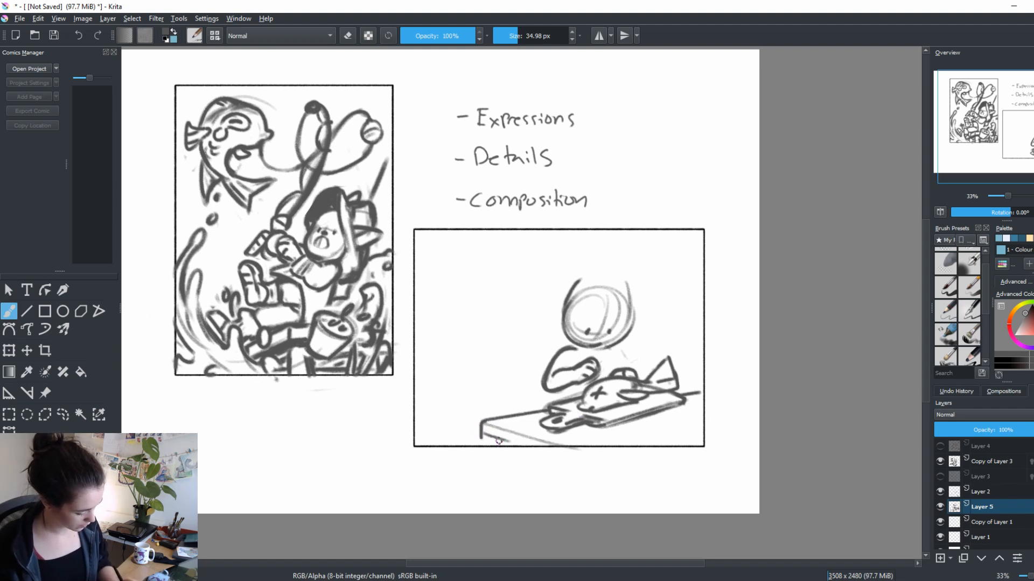
drag(482, 435, 509, 444)
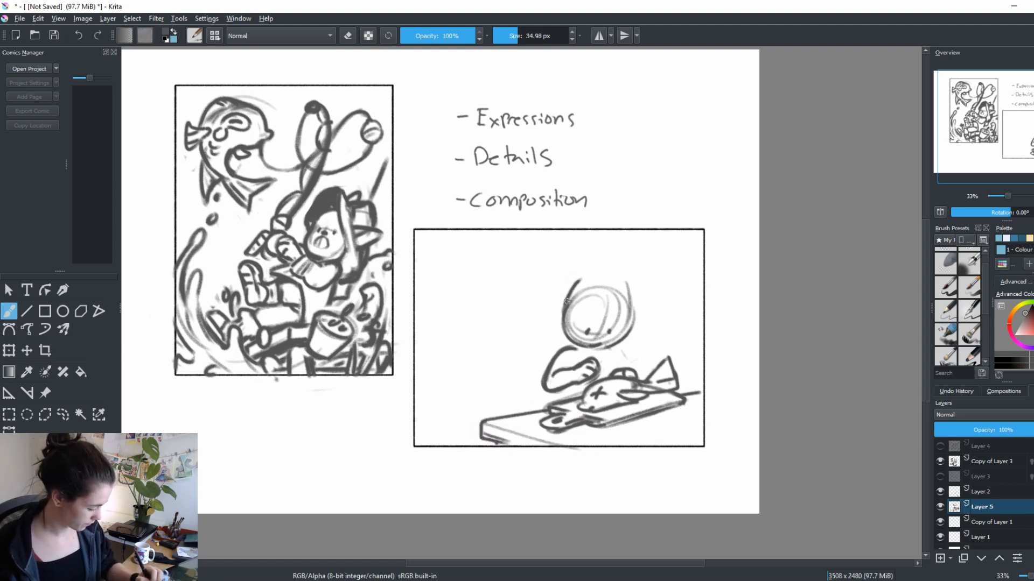
Draw two tall pointed ears and cheek tufts on the head, and add shoulder and body lines around the arm
drag(566, 301, 602, 258)
mouse_move(609, 253)
mouse_down()
mouse_move(607, 278)
mouse_move(643, 264)
mouse_move(632, 316)
mouse_up()
key(ctrl+z)
drag(572, 288, 607, 279)
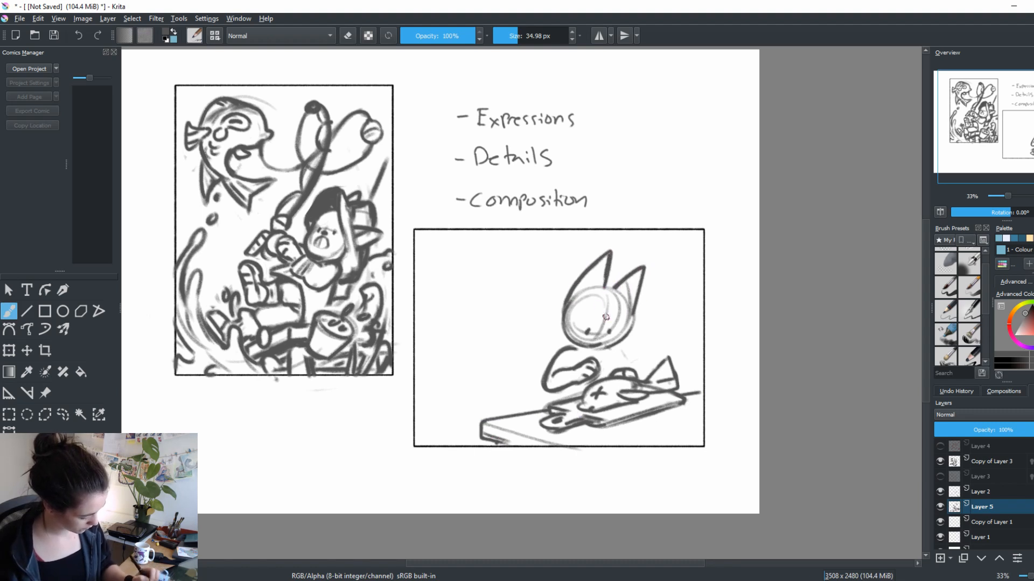
mouse_move(564, 316)
mouse_down()
mouse_move(571, 340)
mouse_move(630, 367)
mouse_move(610, 371)
mouse_up()
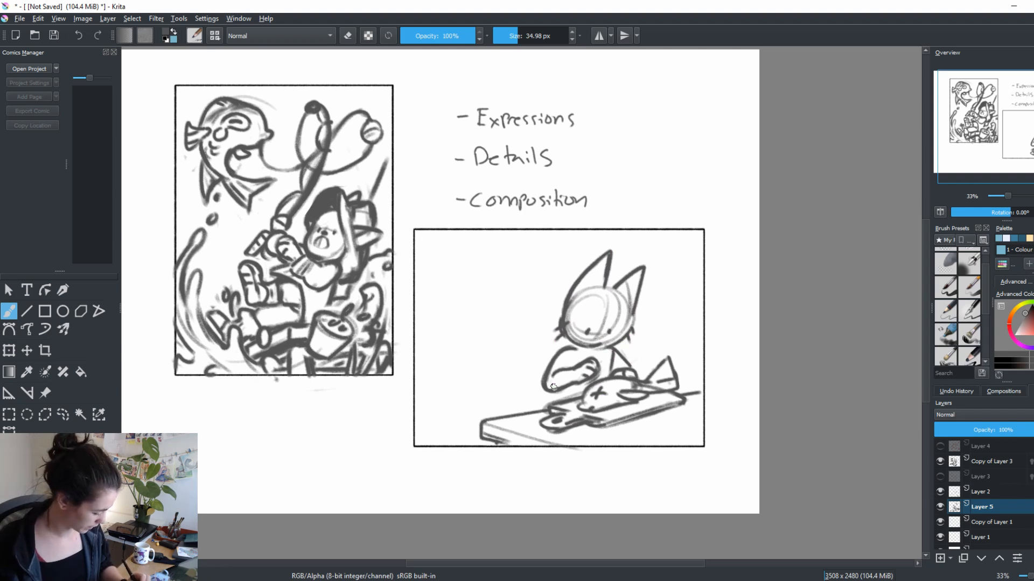
drag(551, 390, 548, 407)
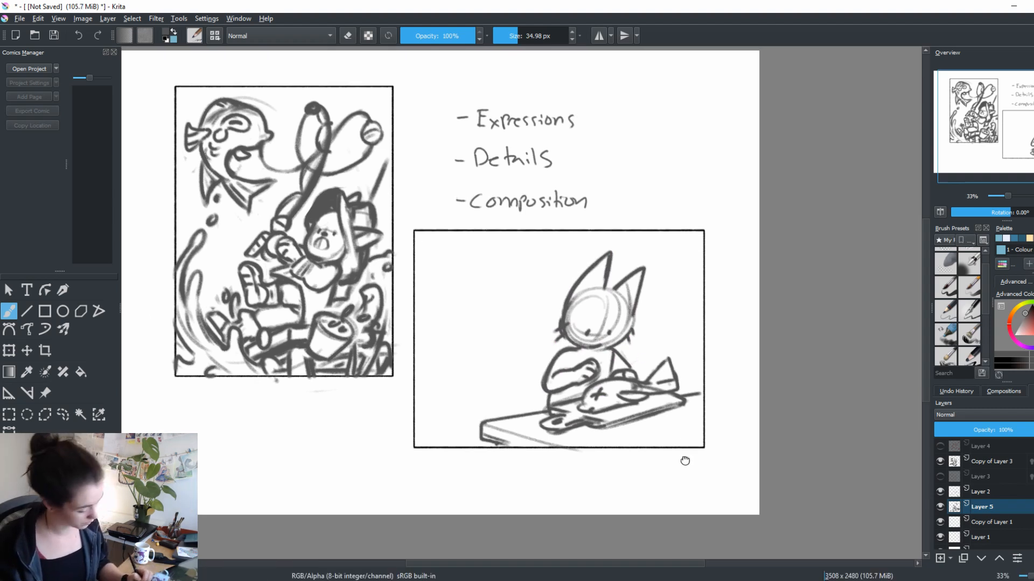
Draw inner lines in both of the character's ears and short strokes along the top of the head between them
drag(685, 461, 683, 489)
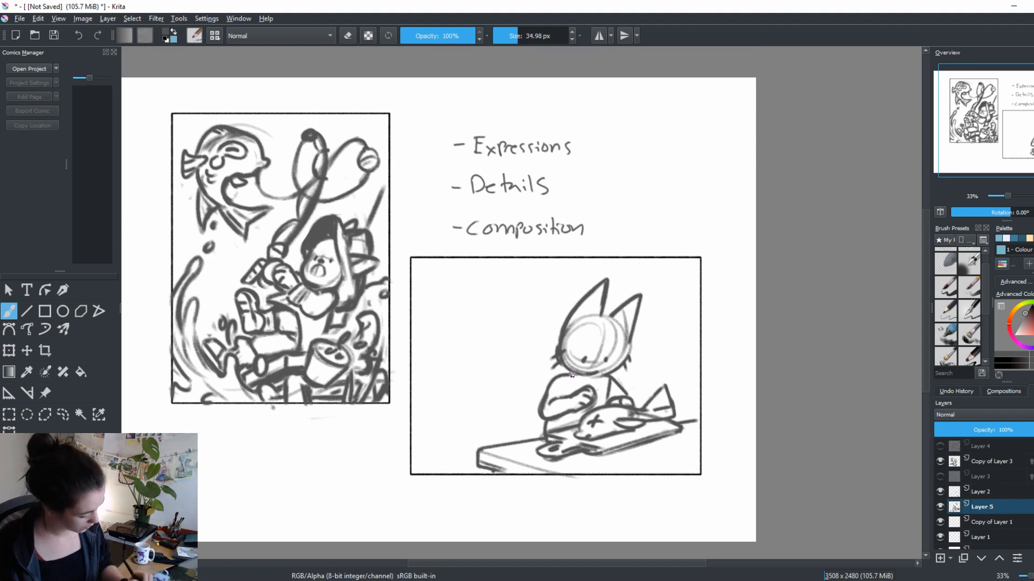
drag(762, 416, 810, 373)
drag(848, 213, 831, 234)
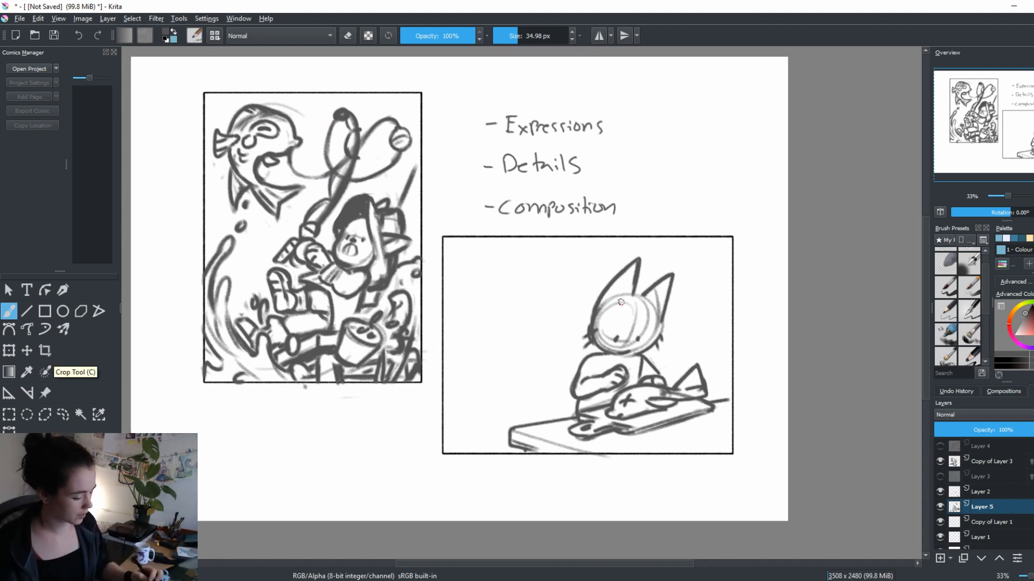
drag(619, 277, 610, 310)
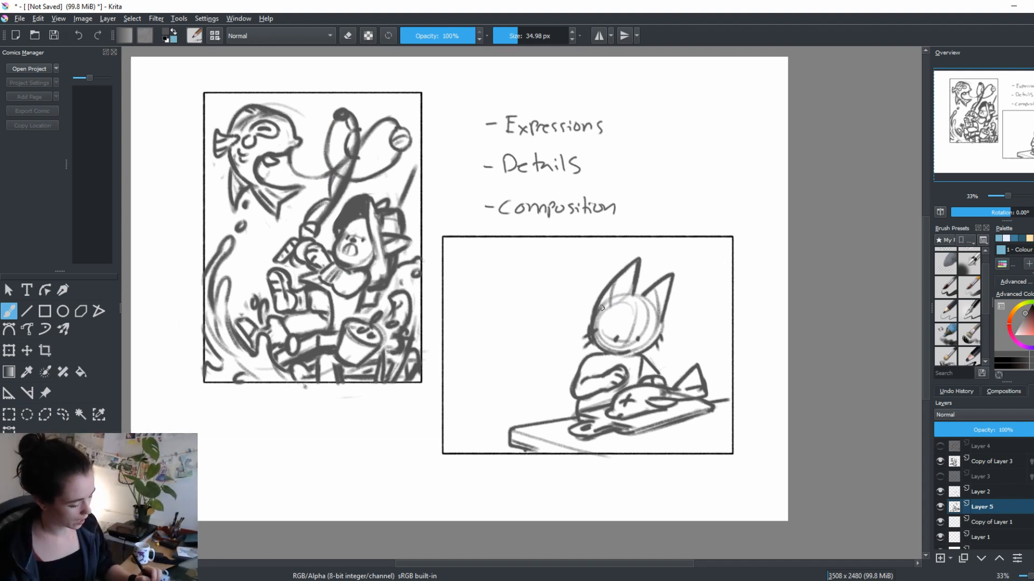
drag(661, 284, 654, 316)
drag(671, 372, 682, 392)
drag(644, 313, 658, 322)
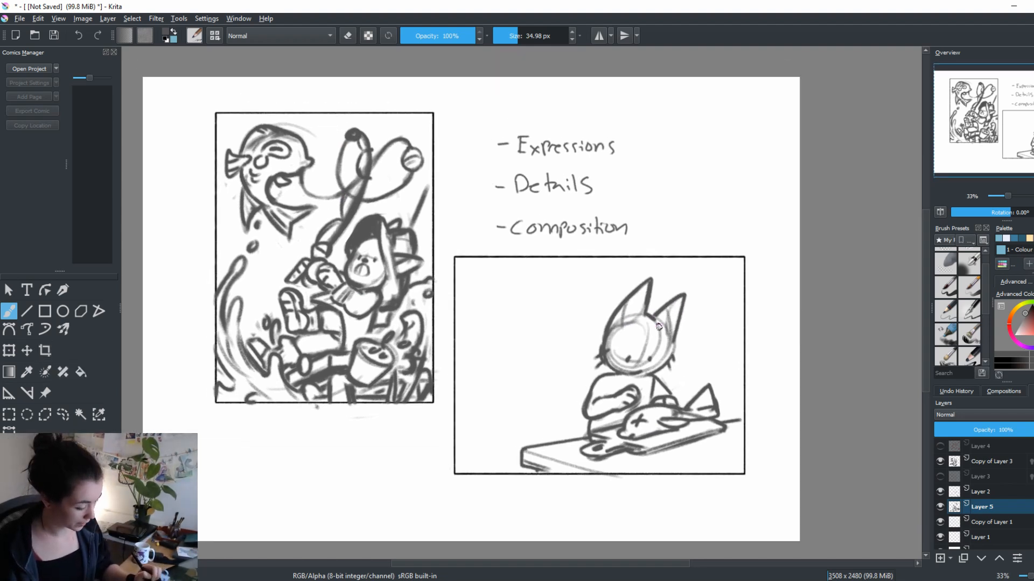
Draw a window frame with a double side edge and a thick sill in the empty upper-left part of the second scene
drag(689, 457, 682, 441)
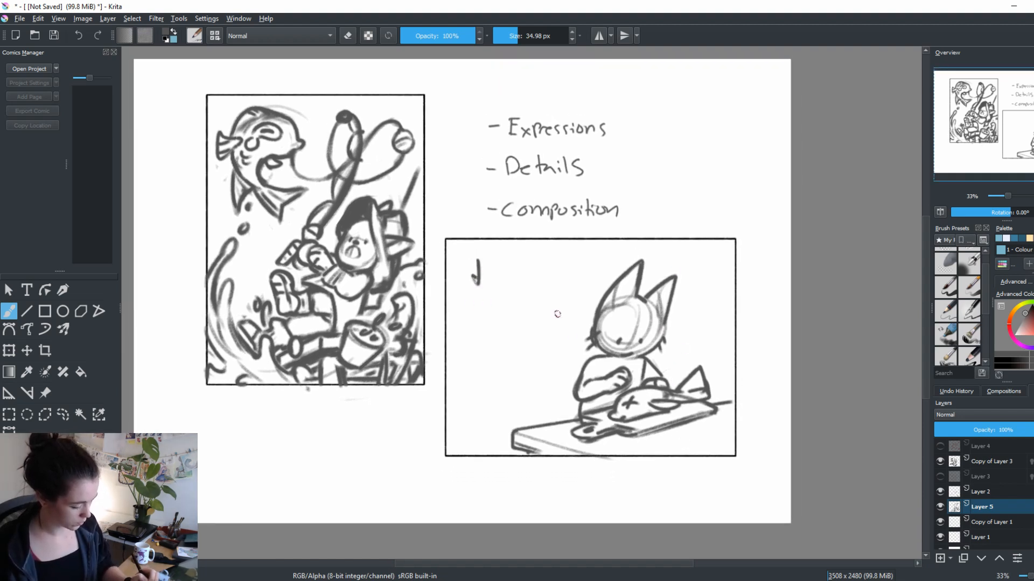
mouse_move(494, 243)
mouse_down()
mouse_move(494, 345)
mouse_move(494, 335)
mouse_up()
key(ctrl+z)
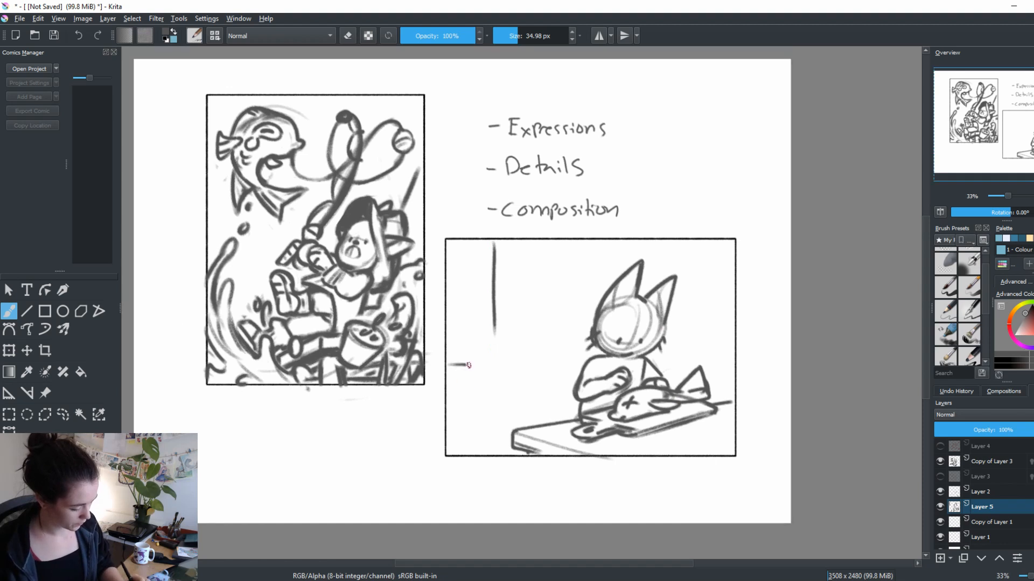
drag(444, 359, 488, 360)
mouse_move(495, 243)
mouse_down()
mouse_move(495, 351)
mouse_move(491, 263)
mouse_move(486, 358)
mouse_move(469, 360)
mouse_move(490, 361)
mouse_up()
mouse_move(448, 368)
mouse_down()
mouse_move(496, 368)
mouse_move(476, 359)
mouse_move(504, 366)
mouse_up()
drag(503, 245, 504, 344)
Divide the window into panes with light bars and draw a small potted plant standing on its sill
mouse_move(456, 245)
mouse_down()
mouse_move(456, 352)
mouse_move(458, 259)
mouse_up()
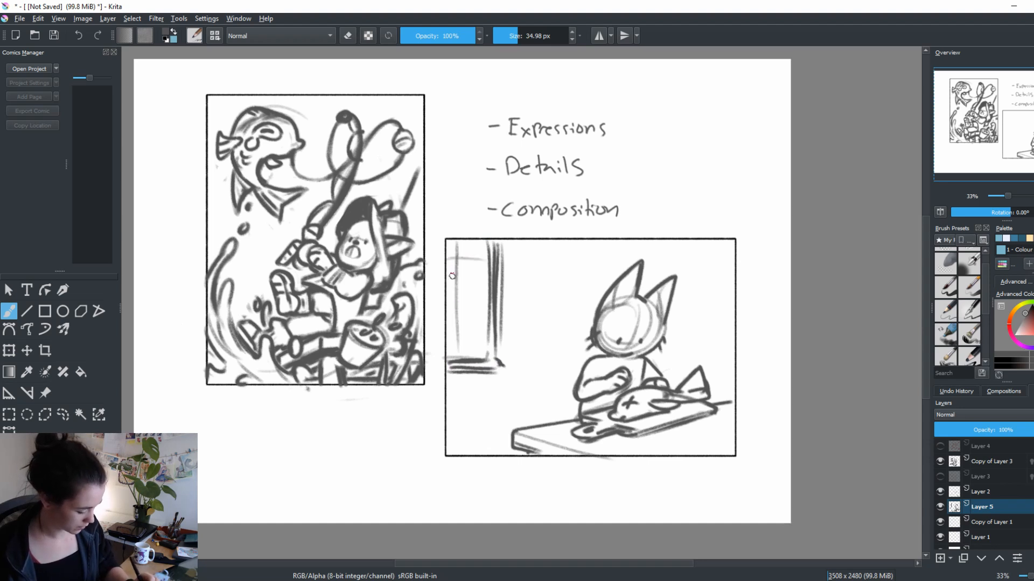
drag(458, 334, 463, 358)
drag(457, 329, 491, 329)
mouse_move(490, 331)
mouse_down()
mouse_move(486, 355)
mouse_move(474, 312)
mouse_up()
drag(473, 311, 480, 323)
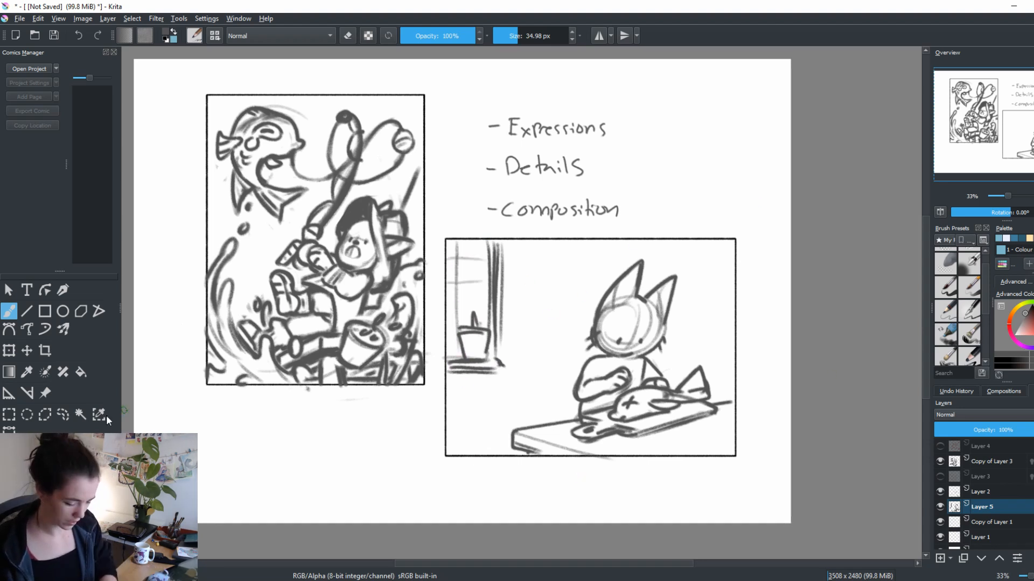
Outline the window and potted plant with a freehand selection, delete them, and clear the selection
click(63, 414)
mouse_move(562, 334)
mouse_down()
mouse_move(426, 304)
mouse_move(560, 332)
mouse_up()
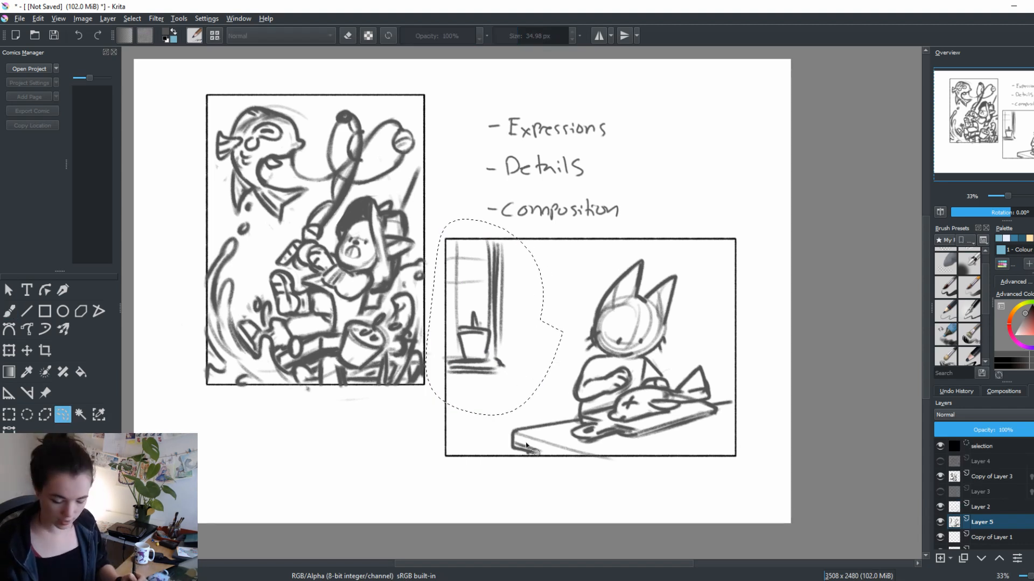
key(ctrl+shift+a)
key(b)
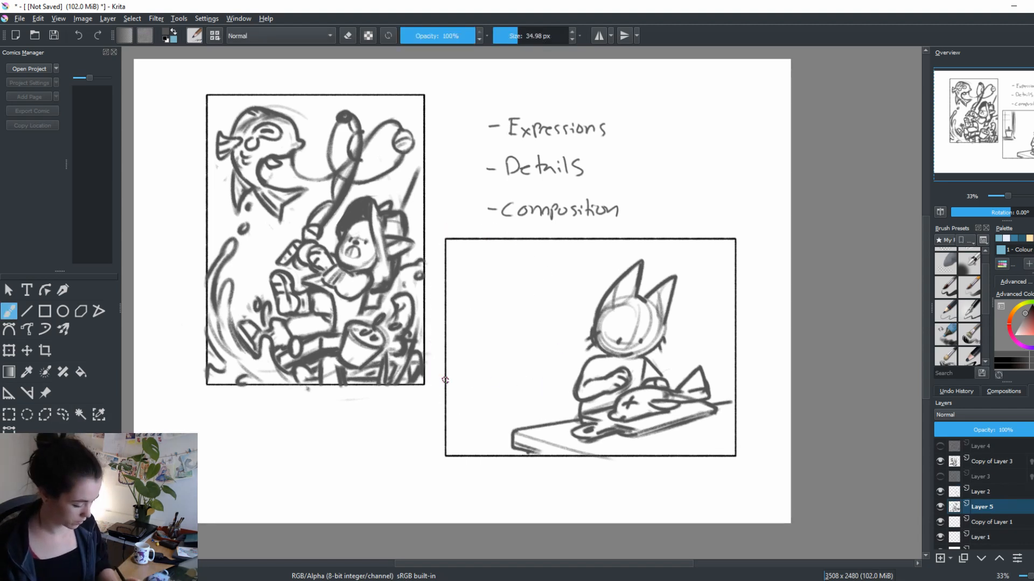
Draw a larger window recess in perspective at the scene's left edge, with a slanted sill and straight vertical frame lines
drag(447, 387, 525, 359)
key(ctrl+z)
mouse_move(447, 388)
mouse_down()
mouse_move(498, 381)
mouse_move(488, 365)
mouse_up()
mouse_move(487, 366)
mouse_down()
mouse_move(513, 372)
mouse_move(497, 381)
mouse_move(487, 241)
mouse_move(514, 371)
mouse_up()
key(v)
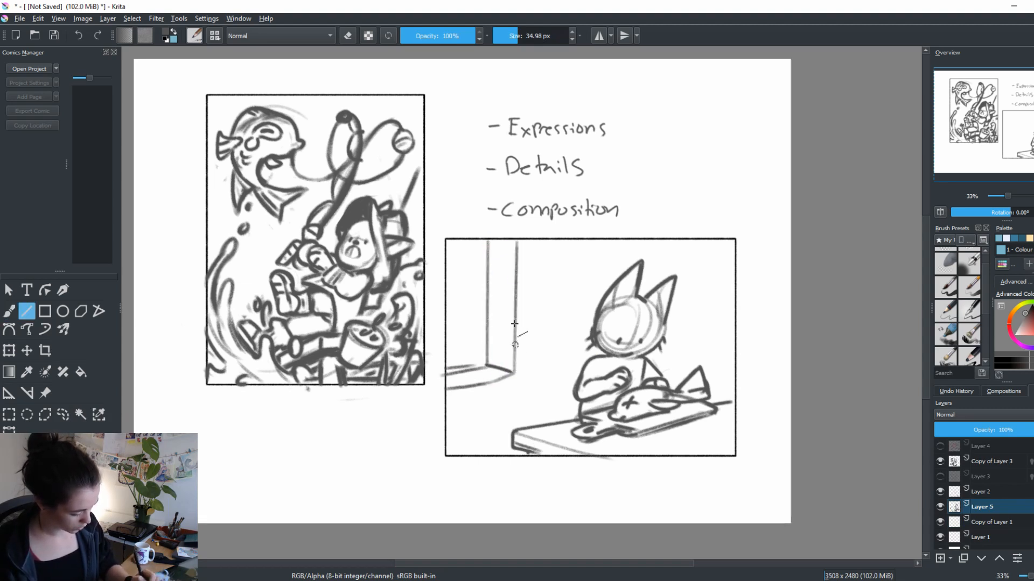
drag(508, 236, 509, 370)
drag(440, 403, 518, 383)
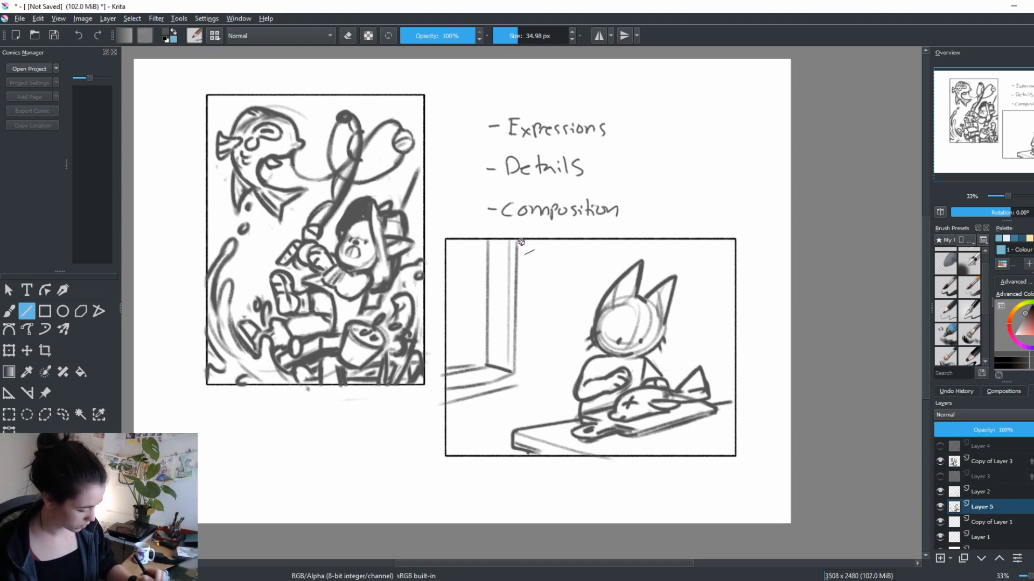
drag(520, 241, 519, 383)
key(b)
drag(487, 242, 486, 362)
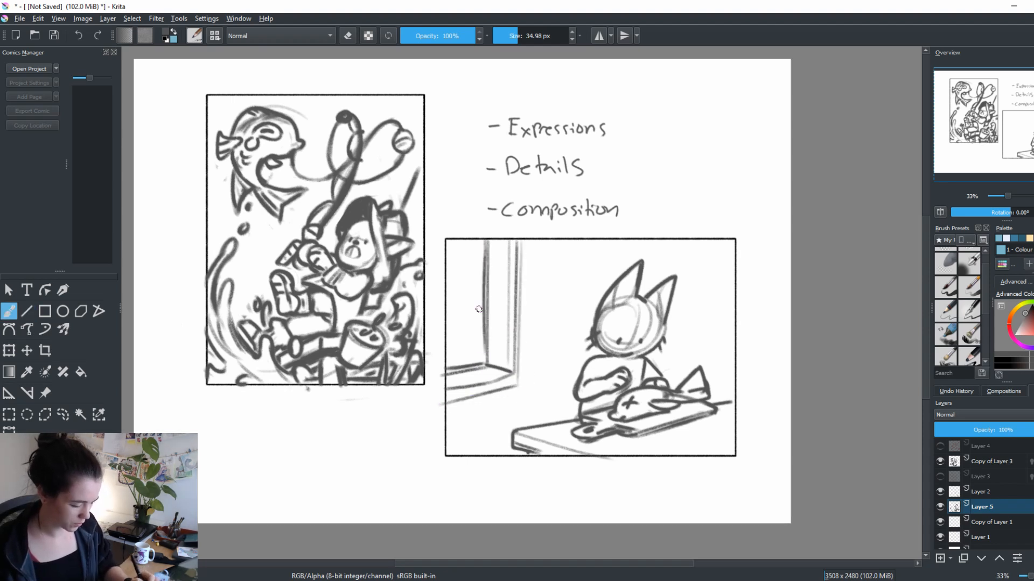
Add crossing pane bars to the recessed window and thicken its inner frame and sill lines
drag(447, 277, 484, 278)
key(ctrl+z)
drag(457, 240, 460, 357)
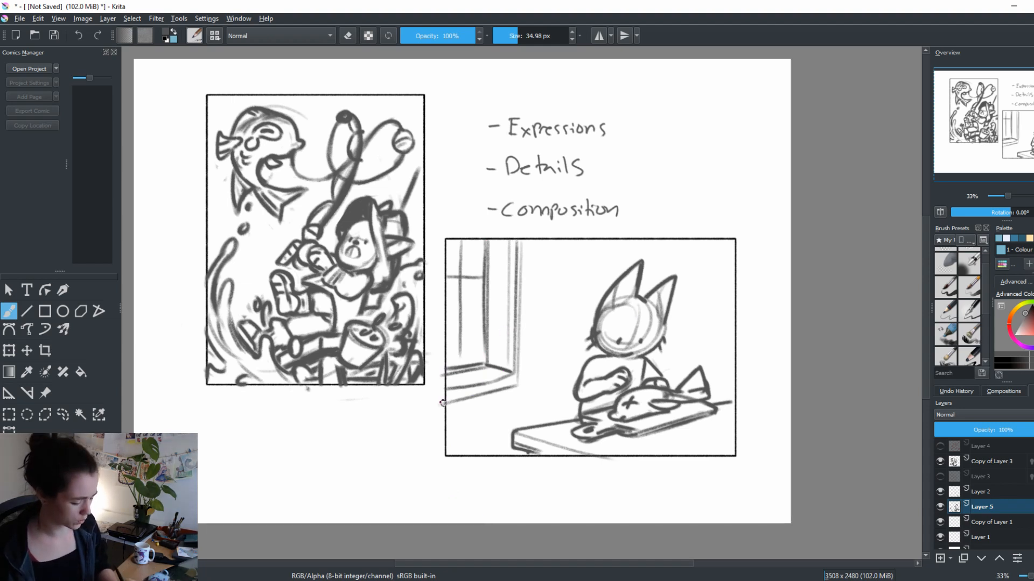
mouse_move(443, 403)
mouse_down()
mouse_move(507, 391)
mouse_move(470, 382)
mouse_up()
mouse_move(510, 236)
mouse_down()
mouse_move(509, 377)
mouse_move(517, 325)
mouse_up()
drag(479, 241, 479, 333)
drag(445, 363, 476, 357)
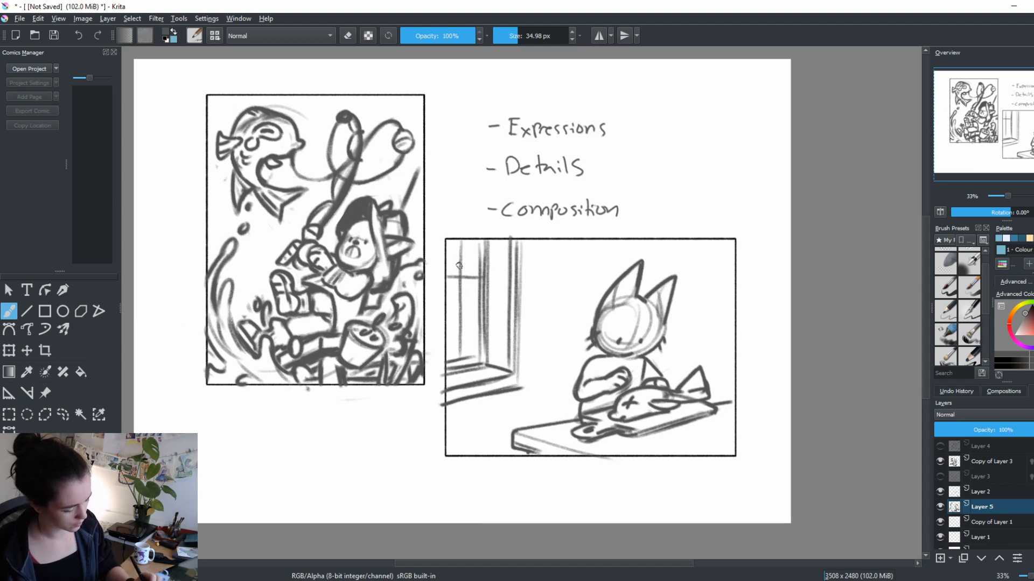
drag(458, 242, 458, 329)
drag(446, 365, 479, 360)
drag(475, 246, 478, 316)
Clean up and redraw the window's lower sill edge, and draw a tall-leaved potted plant on the sill
key(e)
drag(528, 396, 451, 411)
drag(515, 383, 449, 392)
mouse_move(513, 385)
mouse_down()
mouse_move(461, 386)
mouse_move(508, 374)
mouse_up()
key(e)
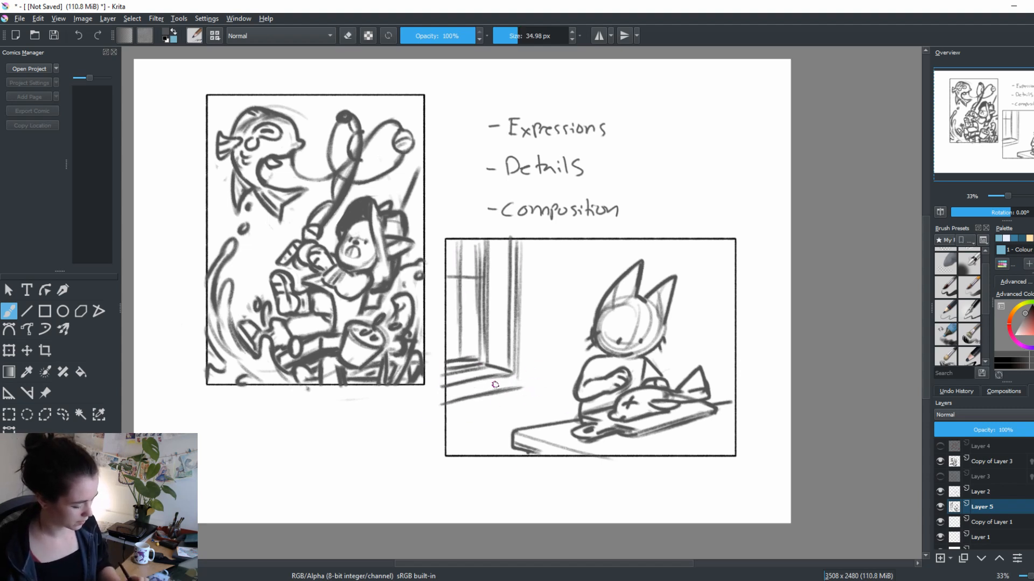
drag(447, 403, 507, 387)
mouse_move(518, 236)
mouse_down()
mouse_move(519, 353)
mouse_move(477, 357)
mouse_move(474, 338)
mouse_move(498, 364)
mouse_move(467, 371)
mouse_move(493, 340)
mouse_move(478, 322)
mouse_move(503, 269)
mouse_move(490, 321)
mouse_up()
key(e)
key(e)
key(e)
key(e)
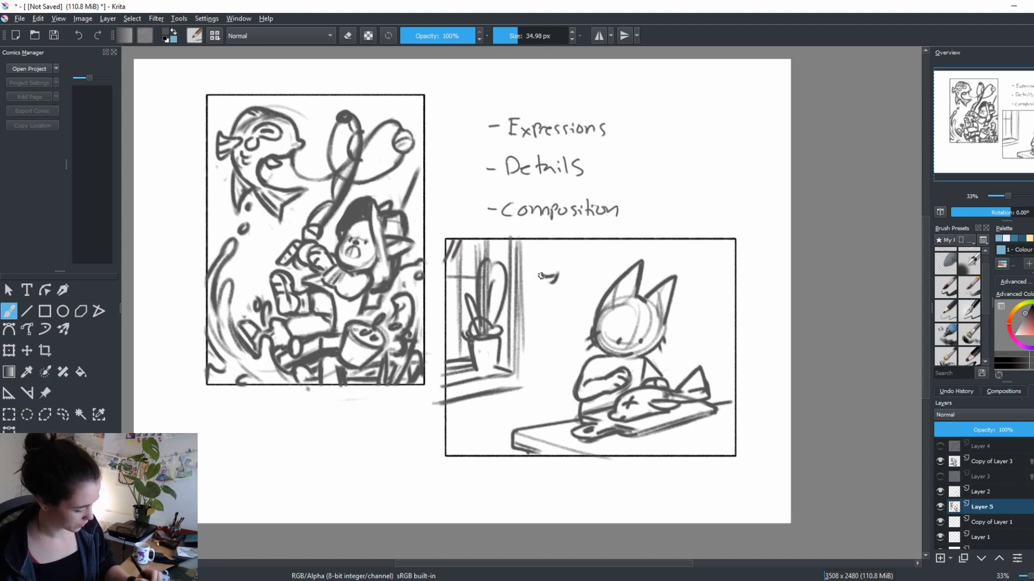
Sketch a rounded item hanging on the wall between the window and the character, redoing strokes that do not fit
drag(547, 273, 562, 318)
key(ctrl+z)
key(ctrl+z)
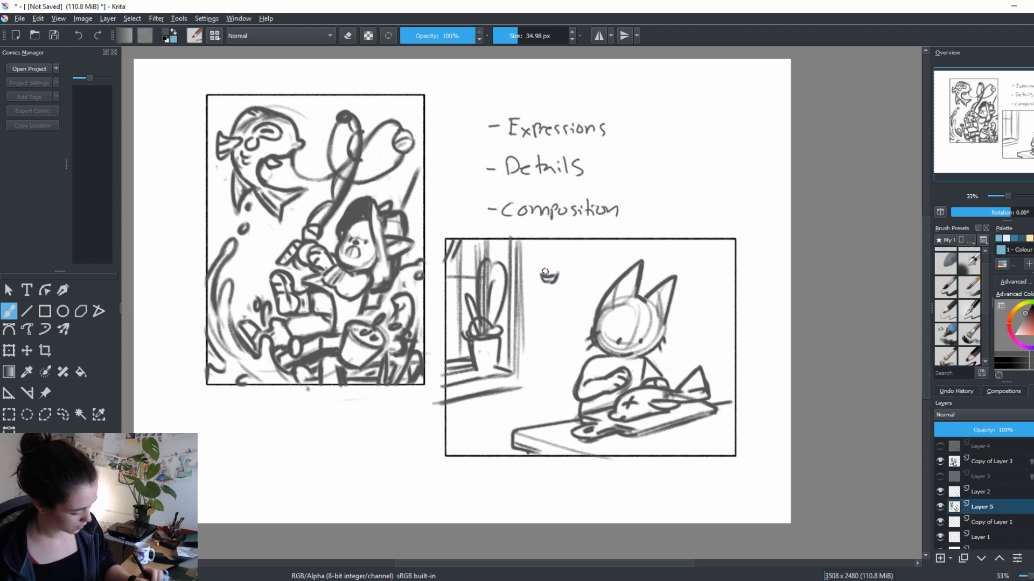
mouse_move(542, 319)
mouse_down()
mouse_move(545, 278)
mouse_move(530, 314)
mouse_move(569, 267)
mouse_move(575, 307)
mouse_move(555, 287)
mouse_move(574, 305)
mouse_move(547, 317)
mouse_move(575, 271)
mouse_move(573, 311)
mouse_up()
key(ctrl+z)
key(e)
key(e)
key(ctrl+z)
mouse_move(585, 303)
mouse_down()
mouse_move(529, 329)
mouse_move(534, 341)
mouse_move(567, 342)
mouse_up()
click(549, 323)
drag(538, 345, 559, 343)
drag(674, 435, 652, 435)
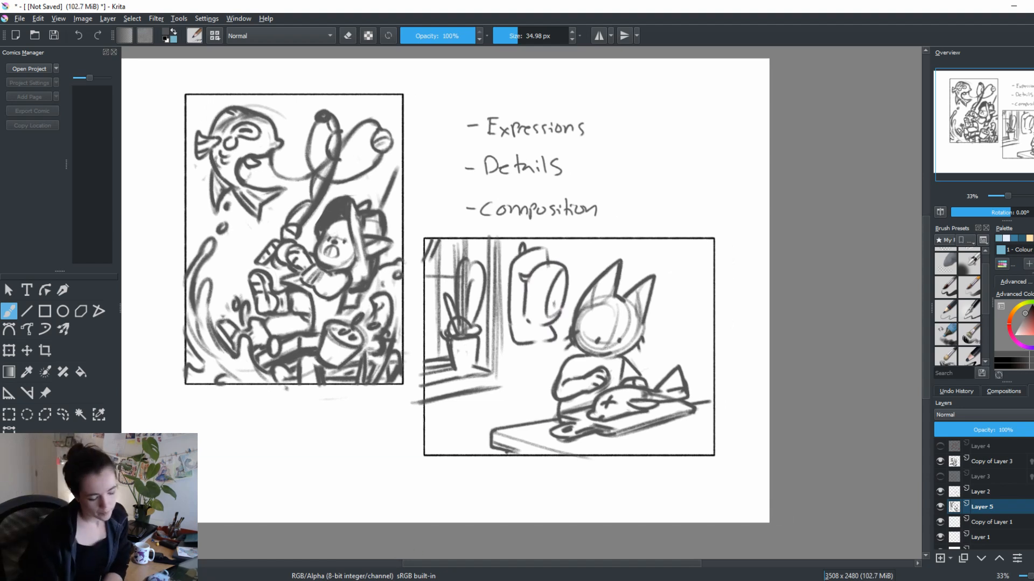
Select the window, plant and hanging item with a freehand outline, delete them, and clear the selection
click(63, 414)
mouse_move(587, 263)
mouse_down()
mouse_move(427, 424)
mouse_move(412, 307)
mouse_move(585, 262)
mouse_up()
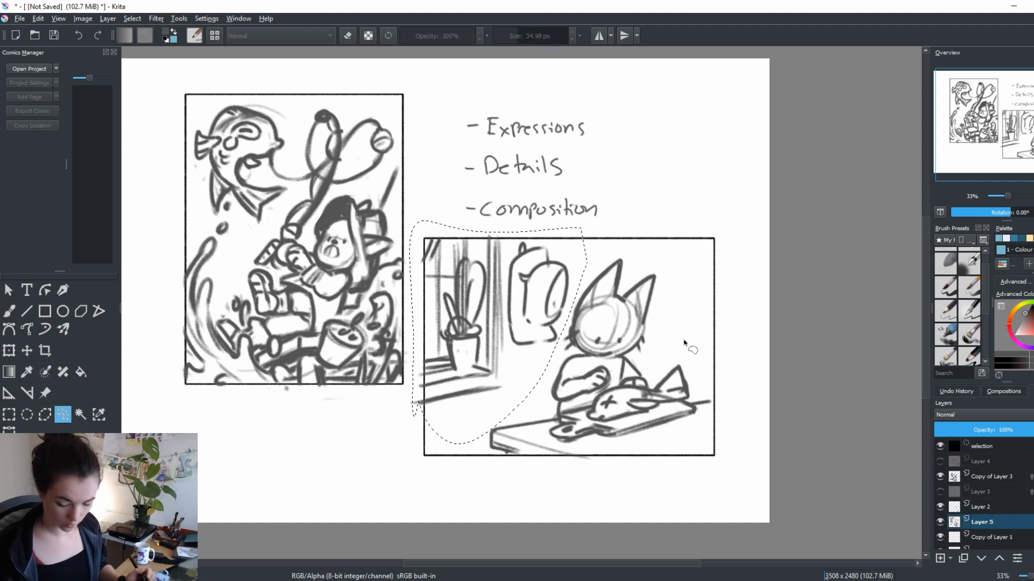
key(Delete)
key(b)
key(ctrl+shift+a)
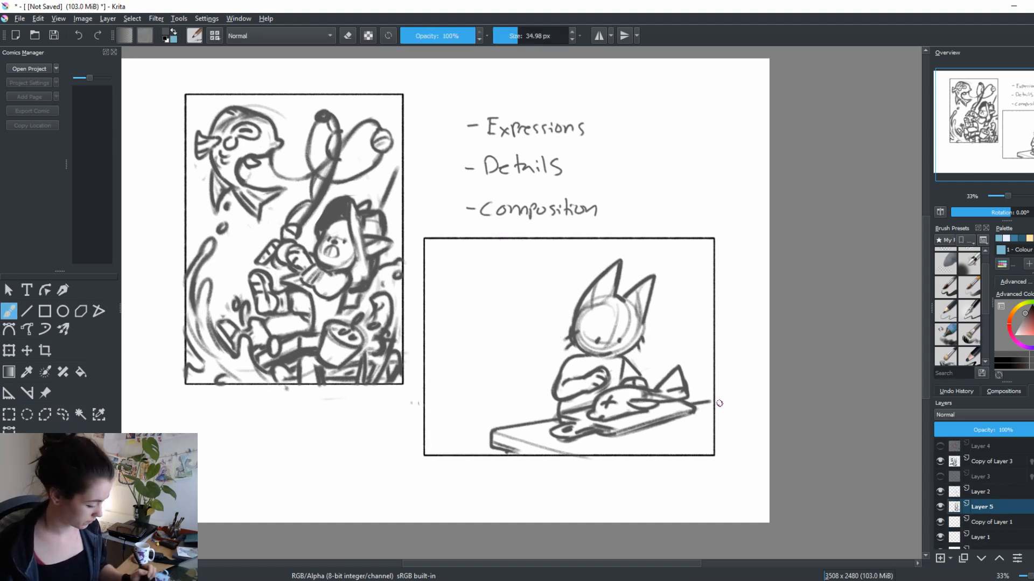
Select the character, fish and table with a freehand outline, move them to the frame's left side, and clear the selection
drag(715, 416, 703, 372)
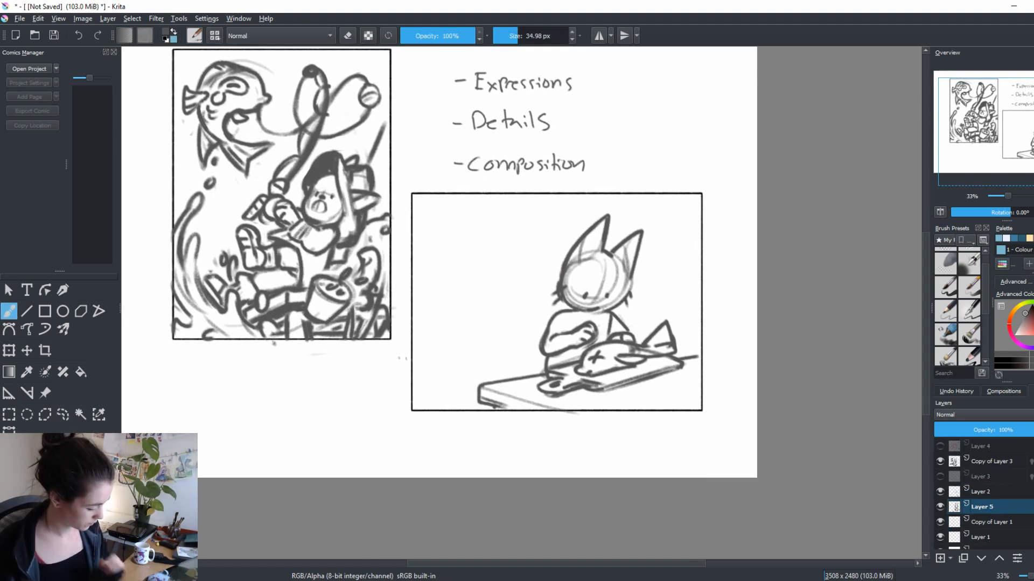
click(63, 415)
mouse_move(690, 235)
mouse_down()
mouse_move(445, 443)
mouse_move(692, 237)
mouse_up()
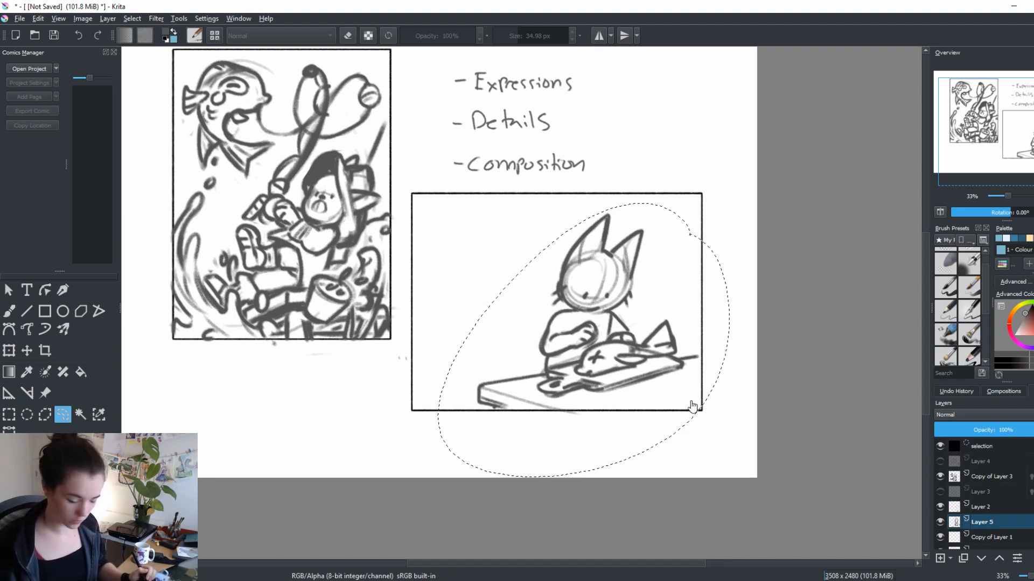
key(ctrl+t)
mouse_move(679, 398)
mouse_down()
mouse_move(590, 390)
mouse_move(603, 401)
mouse_up()
key(Return)
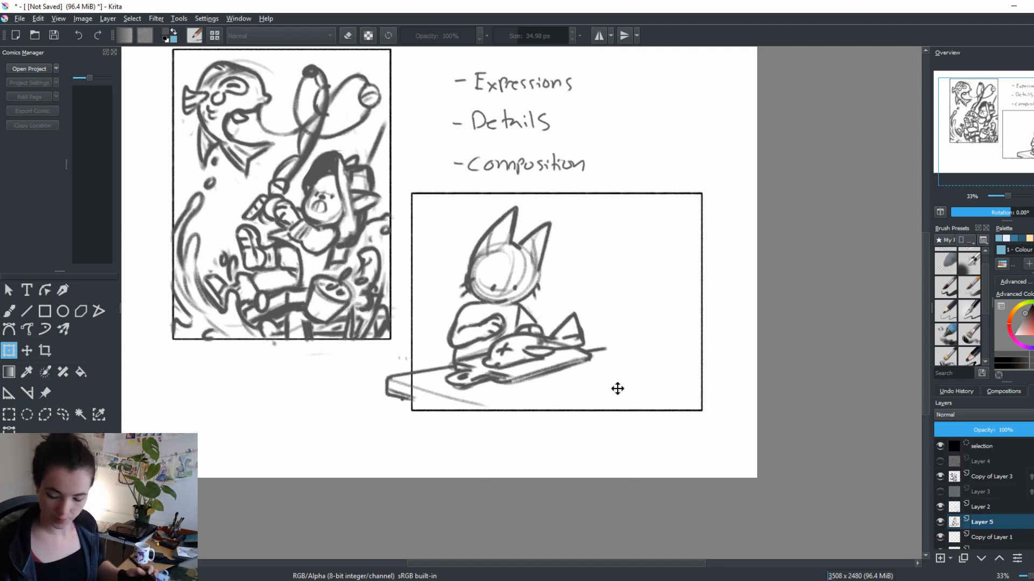
key(b)
key(e)
key(ctrl+shift+a)
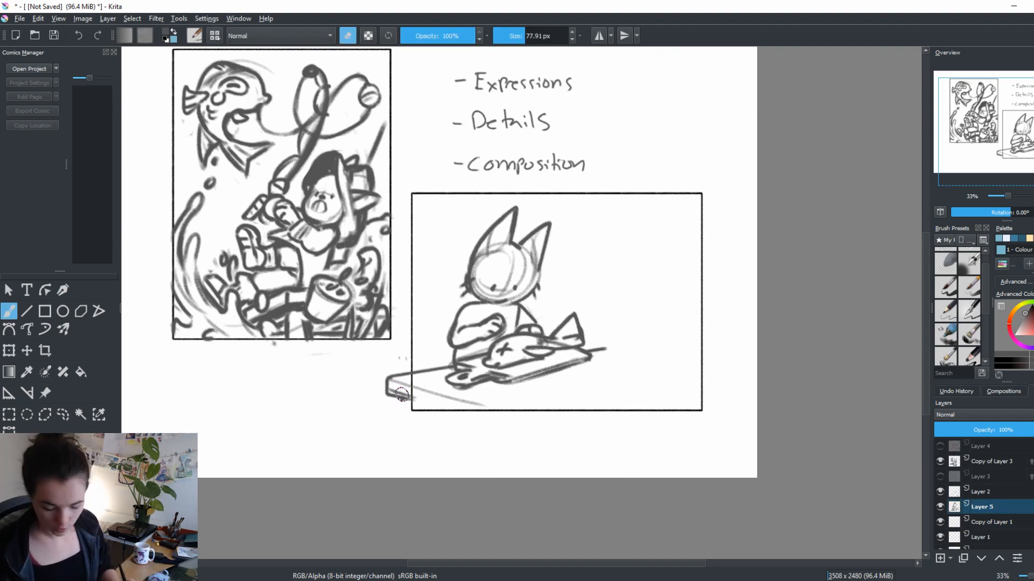
Erase the tabletop beyond the frame's left border, and draw a bowl and small round bits in front of the cutting board
mouse_move(401, 394)
mouse_down()
mouse_move(516, 403)
mouse_move(412, 398)
mouse_move(476, 413)
mouse_move(597, 382)
mouse_move(524, 386)
mouse_move(520, 408)
mouse_move(479, 400)
mouse_up()
key(e)
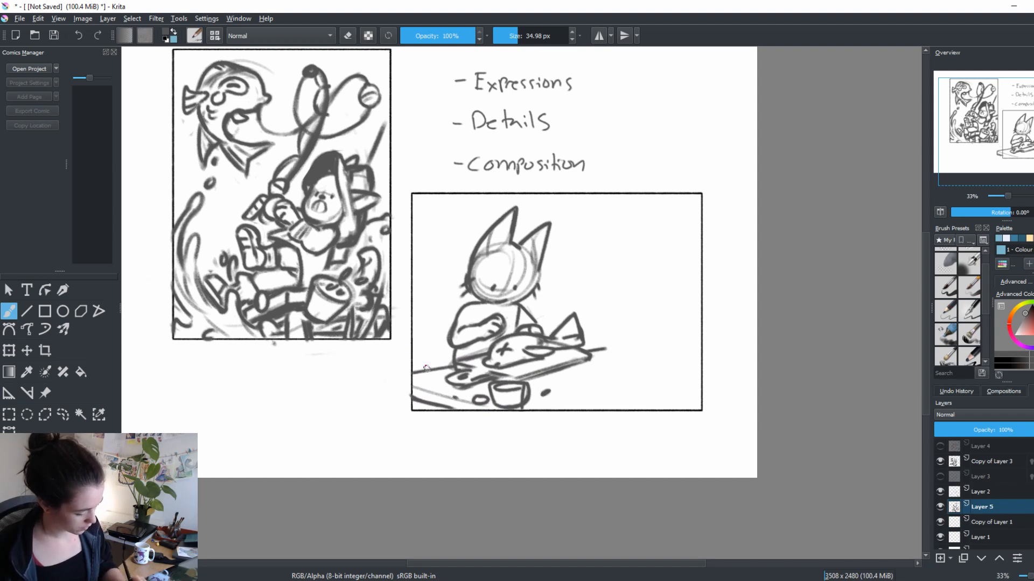
key(e)
mouse_move(421, 372)
mouse_down()
mouse_move(436, 371)
mouse_move(422, 376)
mouse_up()
key(e)
Draw a tuft of spiky leaves on the tabletop in the scene's lower-left corner
mouse_move(440, 352)
mouse_down()
mouse_move(434, 383)
mouse_move(428, 366)
mouse_move(418, 390)
mouse_move(448, 378)
mouse_up()
key(ctrl+z)
key(ctrl+z)
key(ctrl+z)
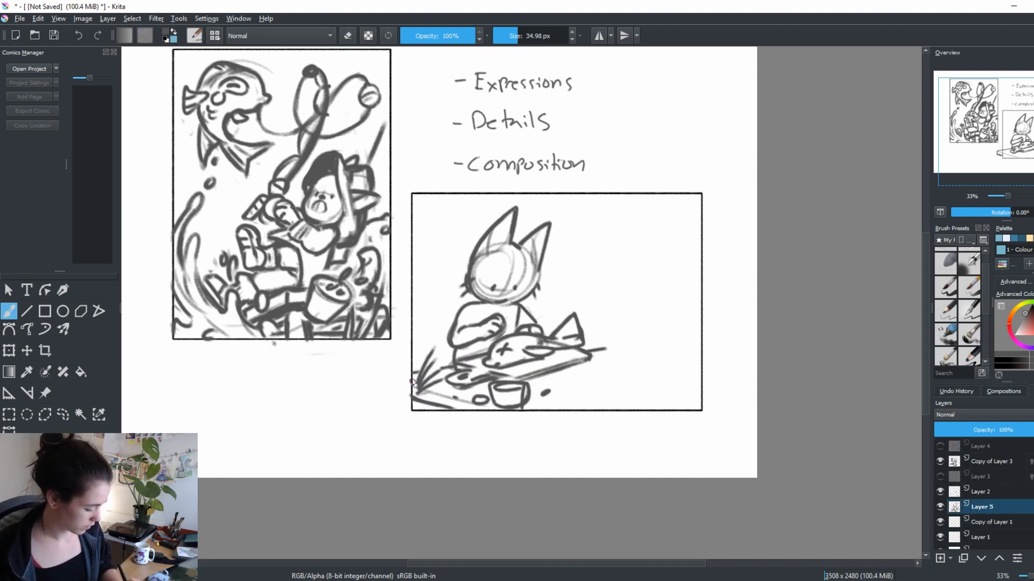
Extend the tabletop's front and rear edges in slanted lines toward the frame's right side
drag(654, 411, 613, 423)
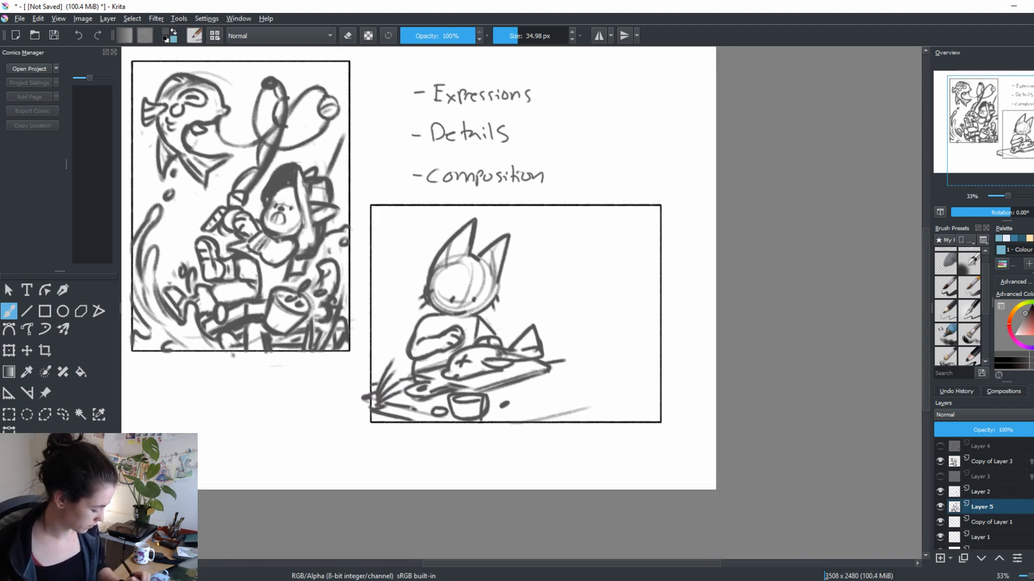
drag(530, 426, 622, 405)
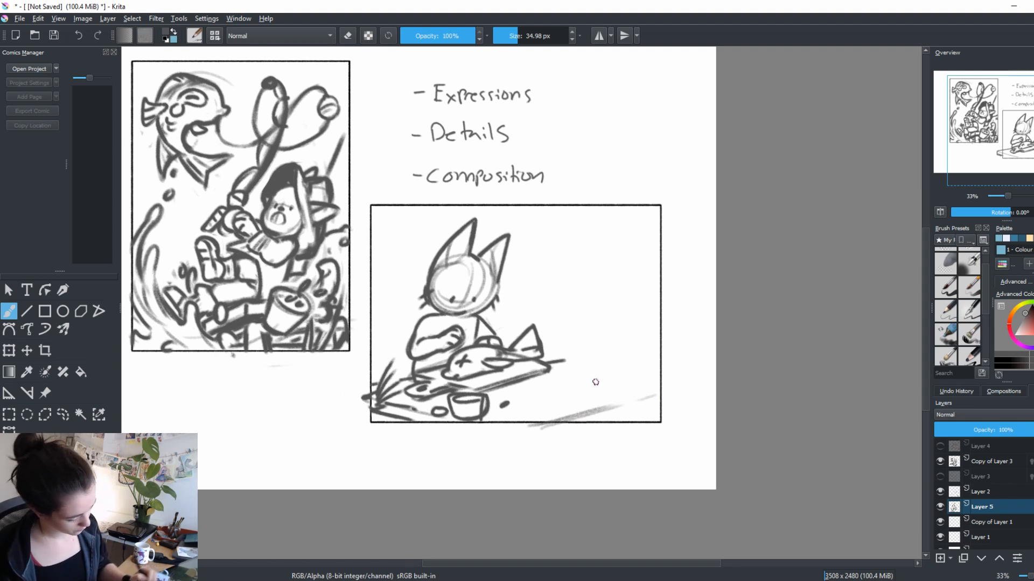
drag(560, 422, 641, 397)
drag(543, 369, 598, 353)
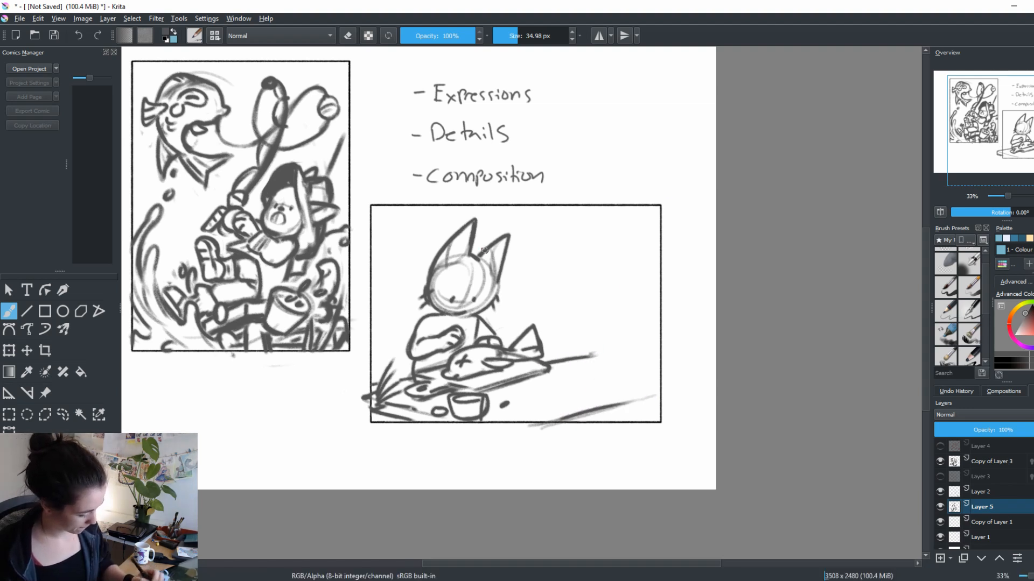
Sketch the background with a curve behind the character, tall vertical wall lines and a rounded hanging shape at the upper right
drag(368, 298, 412, 296)
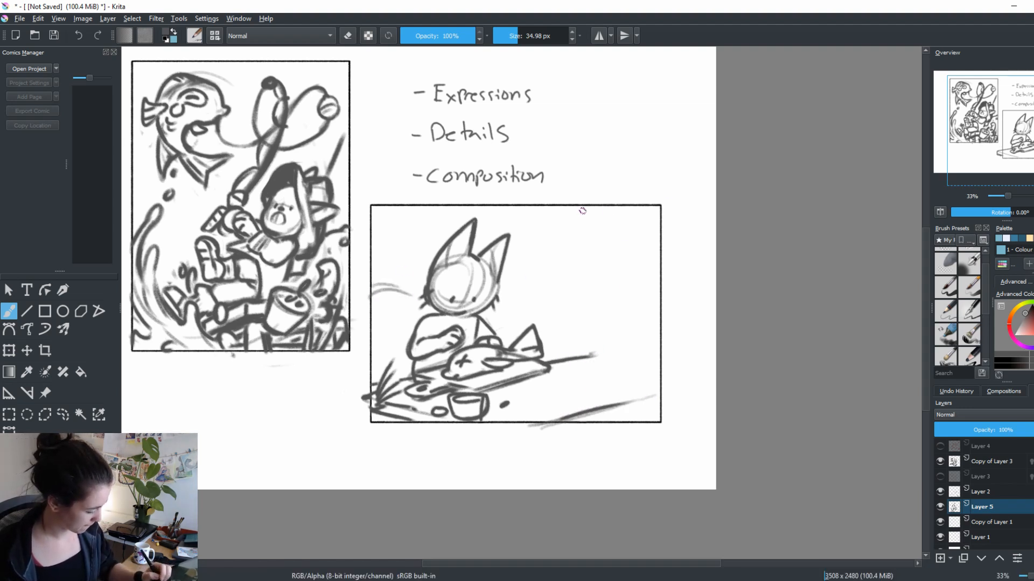
mouse_move(530, 208)
mouse_down()
mouse_move(527, 297)
mouse_move(546, 248)
mouse_move(547, 309)
mouse_move(582, 216)
mouse_up()
drag(610, 209, 608, 325)
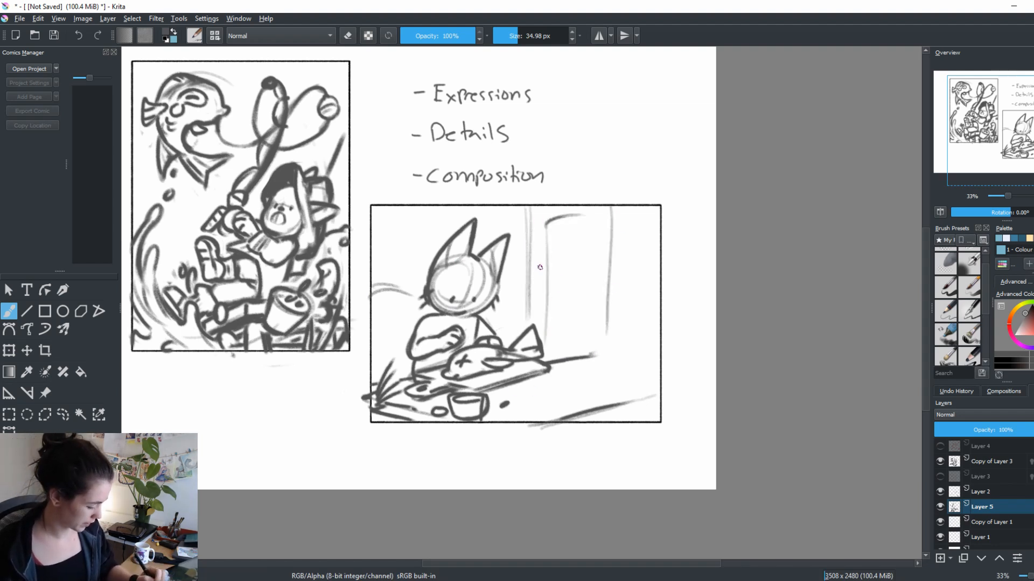
drag(540, 243, 542, 326)
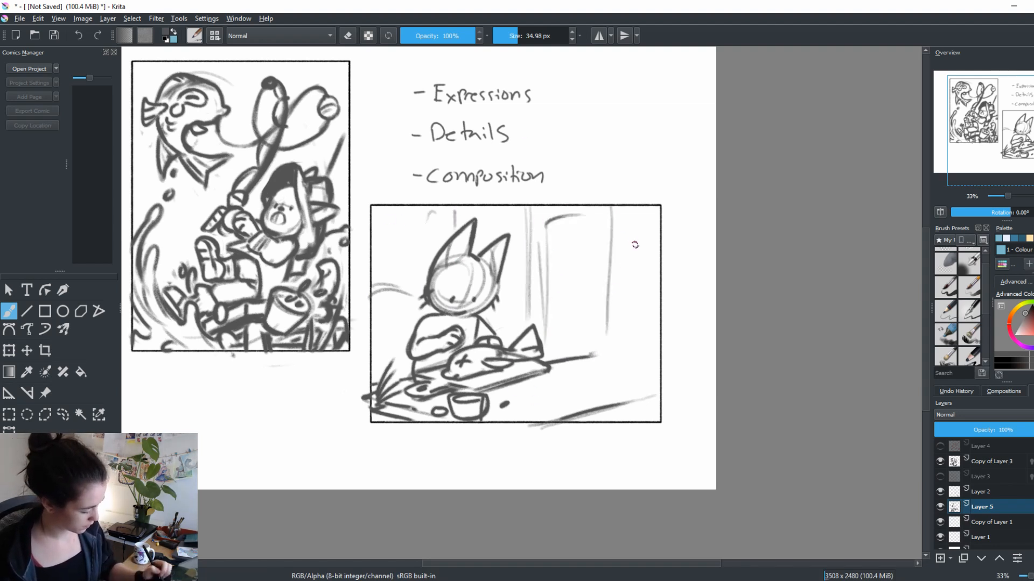
mouse_move(636, 246)
mouse_down()
mouse_move(606, 255)
mouse_move(614, 217)
mouse_move(646, 256)
mouse_up()
drag(608, 215, 610, 281)
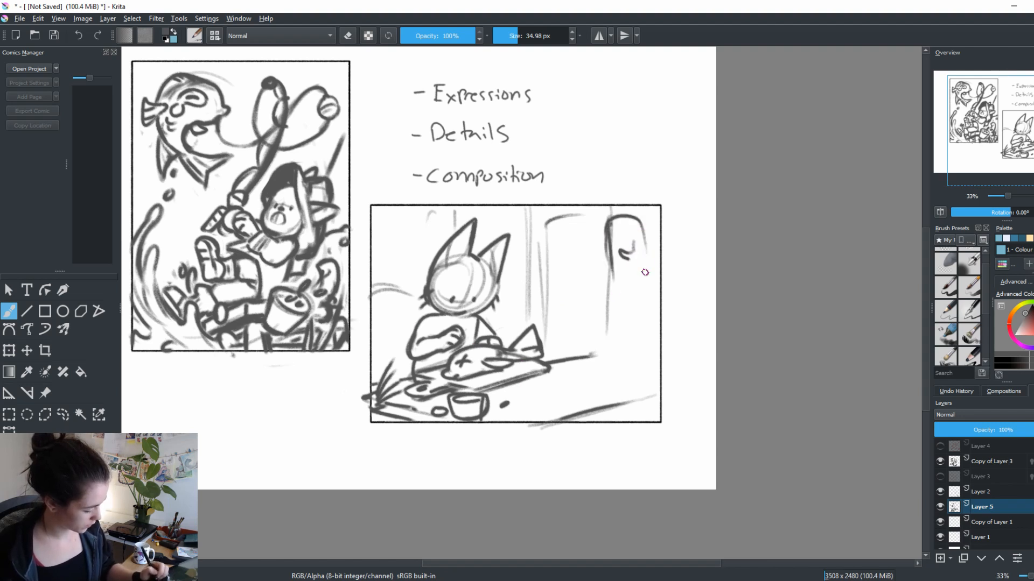
Draw a fishing rod with a reel leaning diagonally along the scene's right border, erasing and redrawing strokes as needed
mouse_move(659, 225)
mouse_down()
mouse_move(628, 377)
mouse_move(584, 357)
mouse_move(648, 362)
mouse_move(564, 360)
mouse_move(647, 364)
mouse_move(596, 351)
mouse_move(554, 361)
mouse_move(654, 364)
mouse_move(648, 391)
mouse_move(561, 422)
mouse_move(646, 390)
mouse_up()
key(e)
key(e)
mouse_move(658, 231)
mouse_down()
mouse_move(630, 359)
mouse_move(653, 241)
mouse_up()
key(e)
key(e)
mouse_move(655, 289)
mouse_down()
mouse_move(642, 354)
mouse_move(663, 258)
mouse_move(642, 317)
mouse_up()
drag(657, 230, 641, 329)
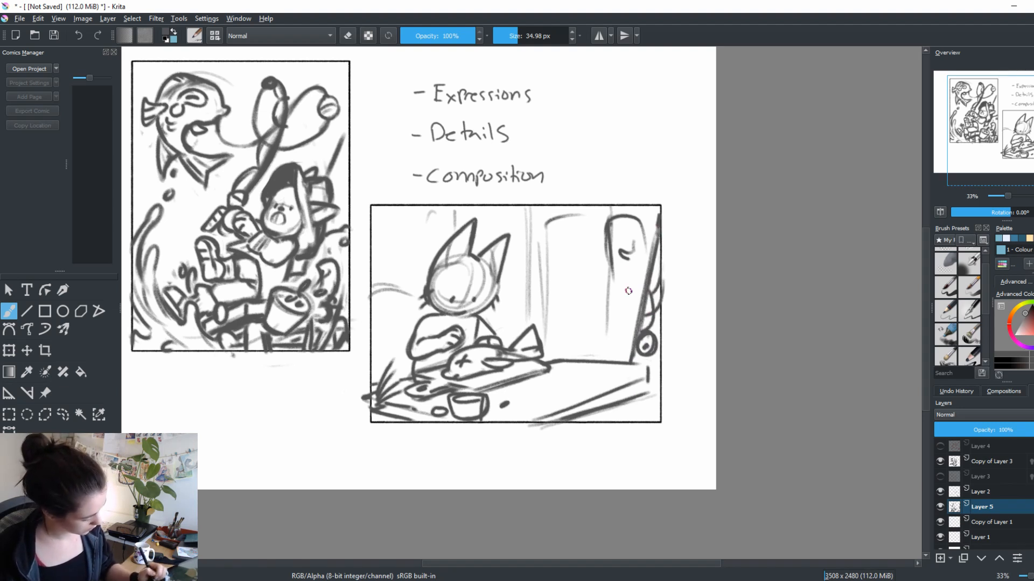
Redraw the hanging shape beside the fishing rod as a coat with a sleeve, adding small strokes along its top
key(e)
mouse_move(621, 253)
mouse_down()
mouse_move(628, 246)
mouse_move(603, 284)
mouse_up()
key(e)
mouse_move(635, 237)
mouse_down()
mouse_move(638, 268)
mouse_move(620, 267)
mouse_move(633, 299)
mouse_move(609, 328)
mouse_move(609, 356)
mouse_up()
drag(623, 306, 625, 351)
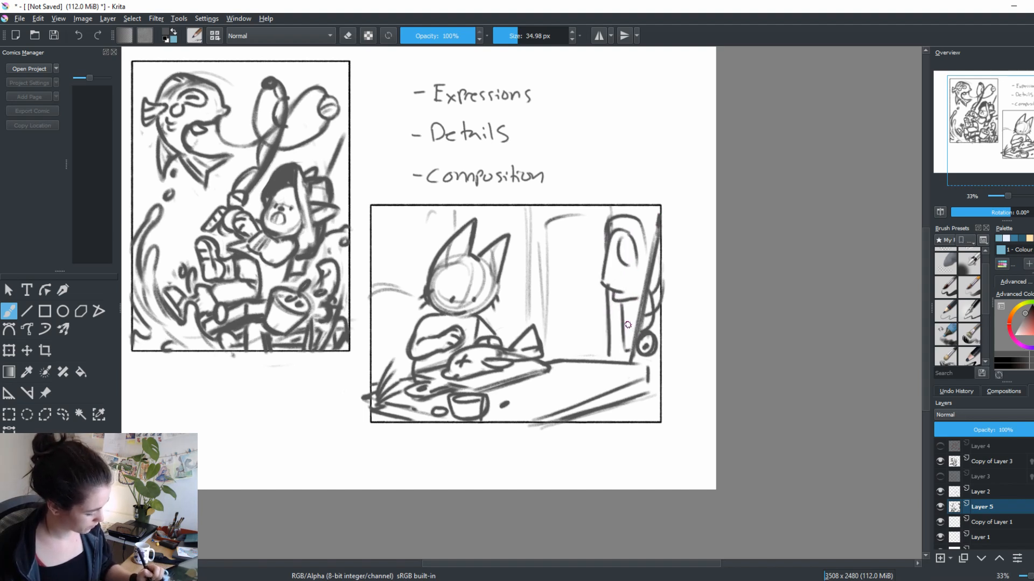
drag(641, 230, 649, 251)
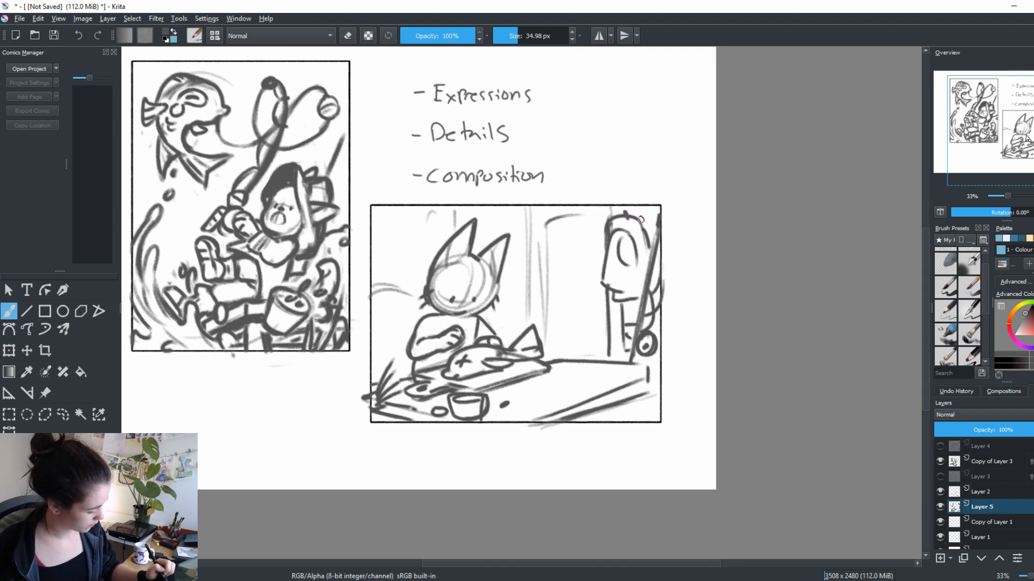
drag(612, 217, 604, 248)
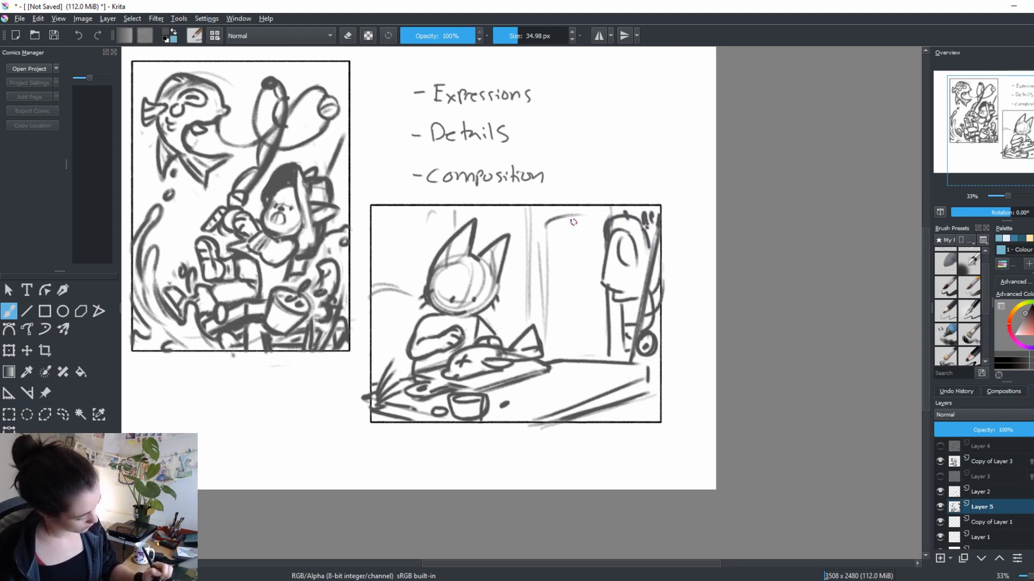
Draw the door's thick frame line behind the fish tail, start its upper panel, and shade the vertical post beside it
drag(533, 291, 538, 205)
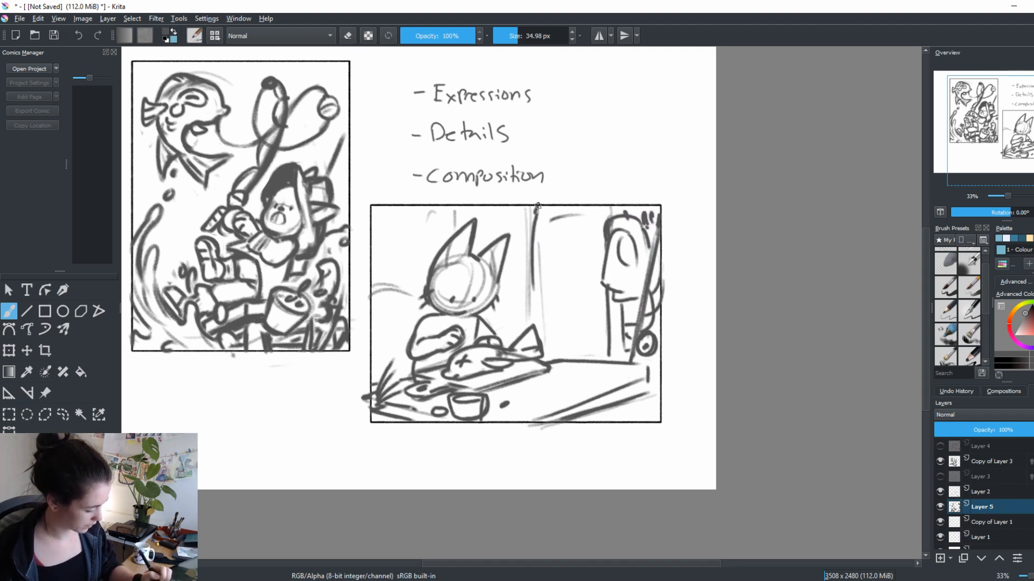
drag(534, 254, 535, 298)
drag(545, 217, 549, 286)
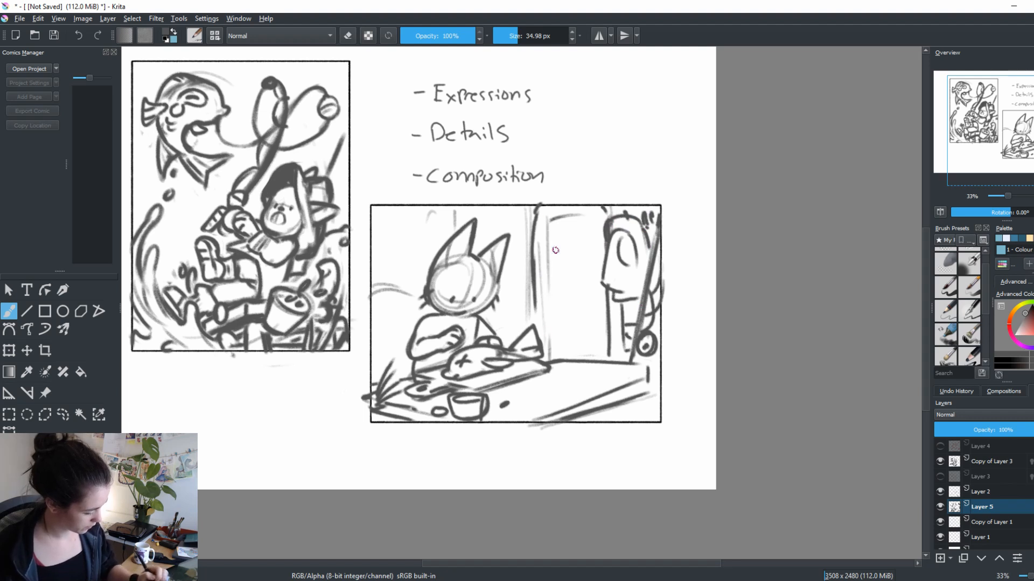
drag(548, 240, 601, 235)
key(e)
mouse_move(535, 220)
mouse_down()
mouse_move(533, 313)
mouse_move(521, 289)
mouse_move(520, 332)
mouse_up()
key(e)
drag(523, 211, 519, 330)
mouse_move(517, 208)
mouse_down()
mouse_move(515, 321)
mouse_move(515, 300)
mouse_up()
Clean up the door's edge, then draw its arched upper panel, lower panel, handle and far frame line
drag(550, 396, 577, 414)
key(e)
drag(549, 237, 548, 346)
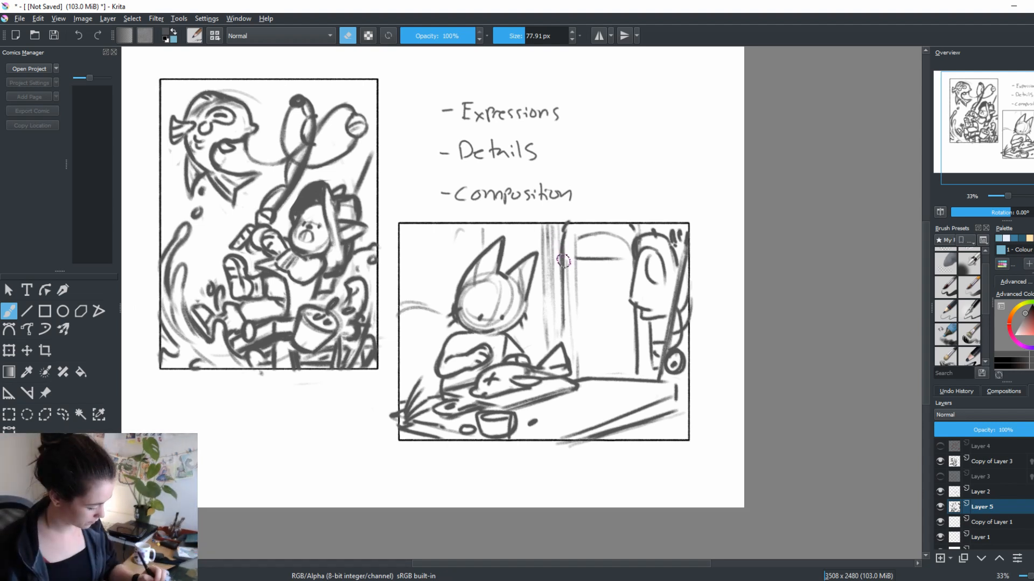
mouse_move(565, 278)
mouse_down()
mouse_move(577, 240)
mouse_move(575, 255)
mouse_move(612, 237)
mouse_move(628, 253)
mouse_up()
key(e)
drag(577, 259, 593, 259)
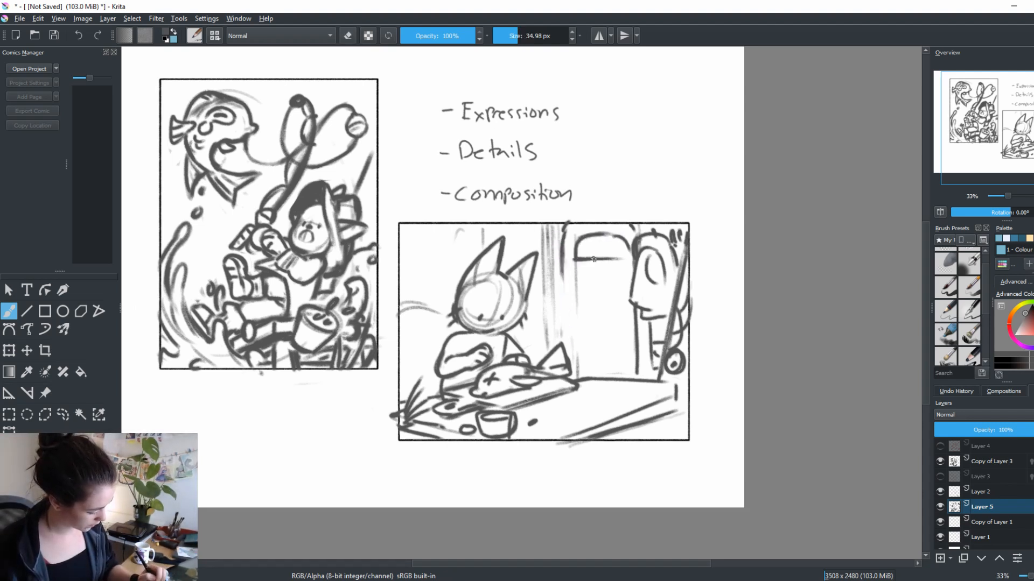
mouse_move(599, 330)
mouse_down()
mouse_move(579, 332)
mouse_move(628, 331)
mouse_up()
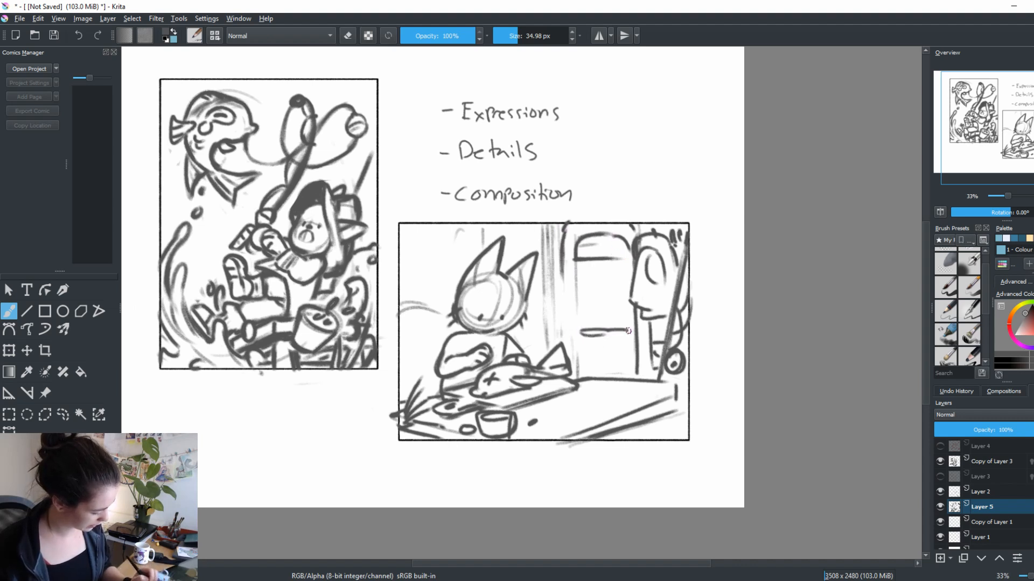
mouse_move(562, 257)
mouse_down()
mouse_move(563, 323)
mouse_move(591, 315)
mouse_up()
drag(718, 394, 755, 396)
mouse_move(673, 314)
mouse_down()
mouse_move(677, 380)
mouse_move(656, 374)
mouse_up()
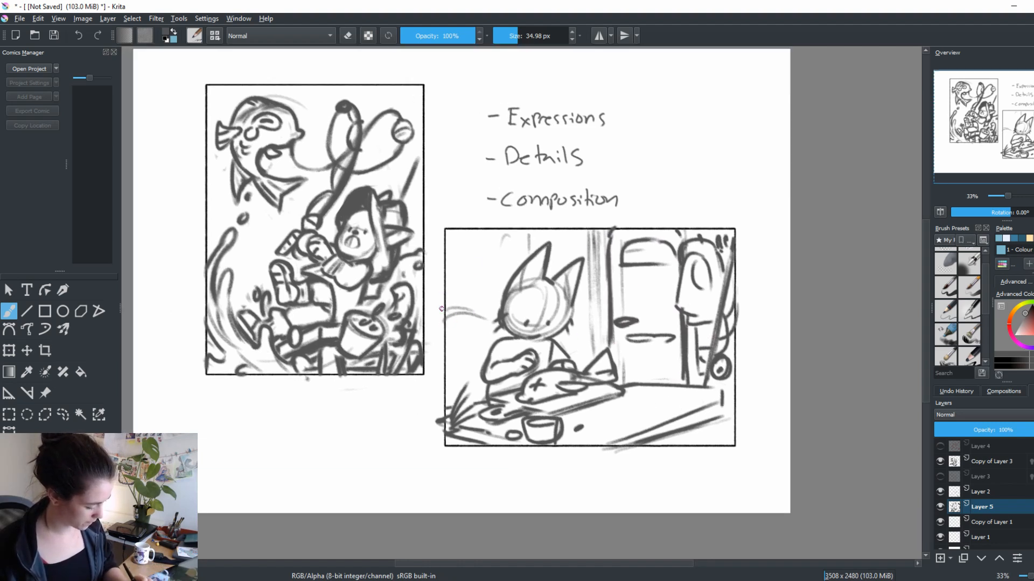
Draw a heart-marked cabinet behind the character's back, with a shelf, a cooking pot and a round hanging utensil above it
mouse_move(441, 308)
mouse_down()
mouse_move(490, 312)
mouse_move(492, 345)
mouse_up()
drag(449, 373, 477, 371)
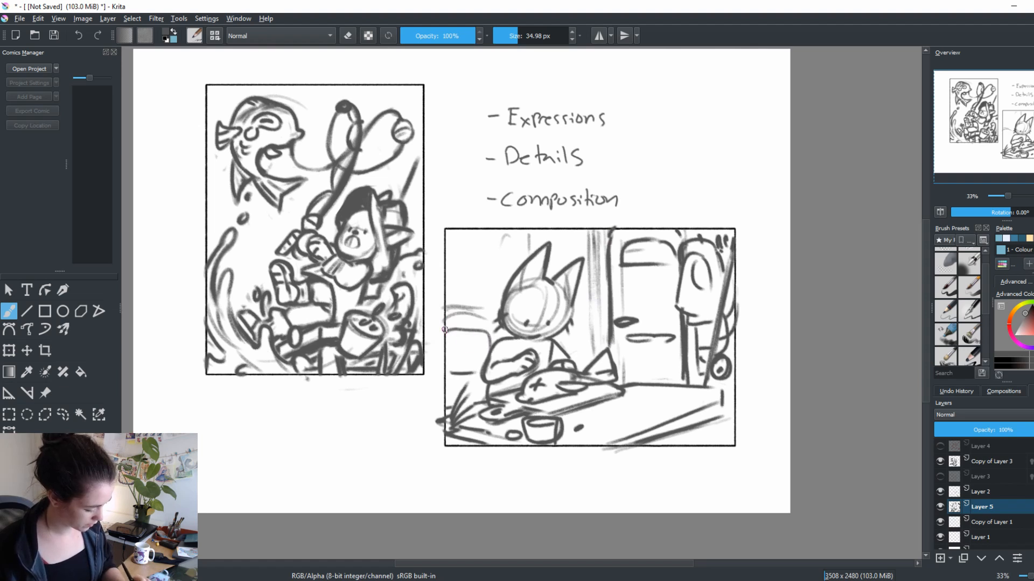
mouse_move(443, 328)
mouse_down()
mouse_move(490, 336)
mouse_move(459, 363)
mouse_up()
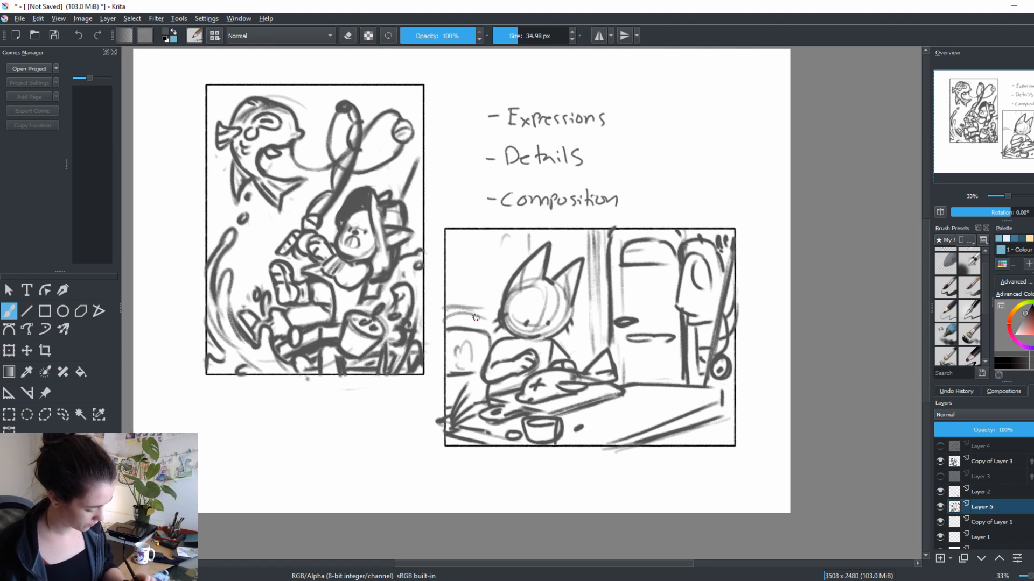
key(e)
key(e)
mouse_move(445, 309)
mouse_down()
mouse_move(483, 310)
mouse_move(471, 298)
mouse_move(492, 294)
mouse_move(472, 302)
mouse_move(454, 261)
mouse_move(469, 268)
mouse_move(462, 233)
mouse_up()
drag(439, 318, 493, 312)
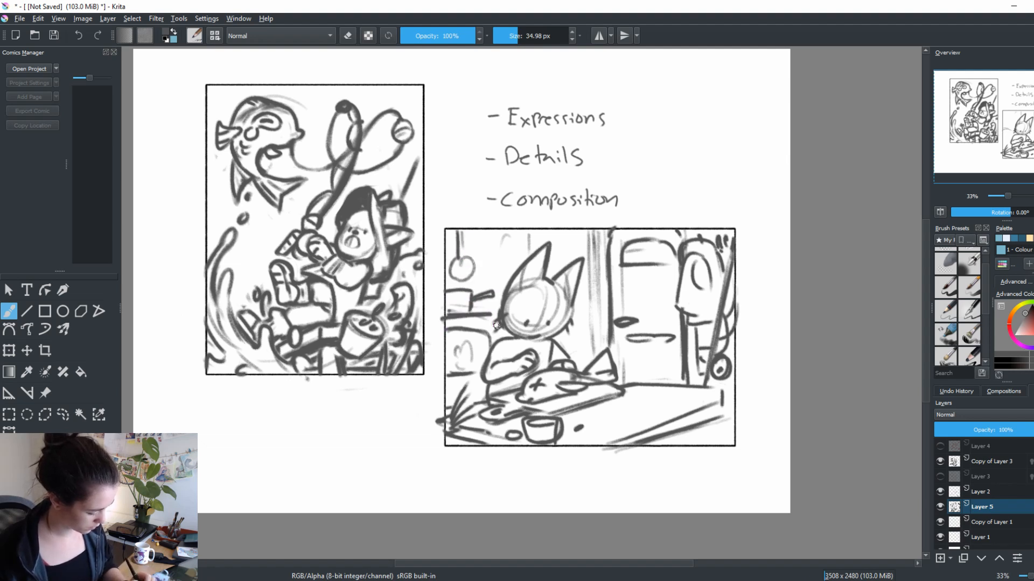
Draw legs beneath the tabletop's right end and scatter short grain marks and spots over its surface
mouse_move(643, 410)
mouse_down()
mouse_move(687, 397)
mouse_move(642, 404)
mouse_up()
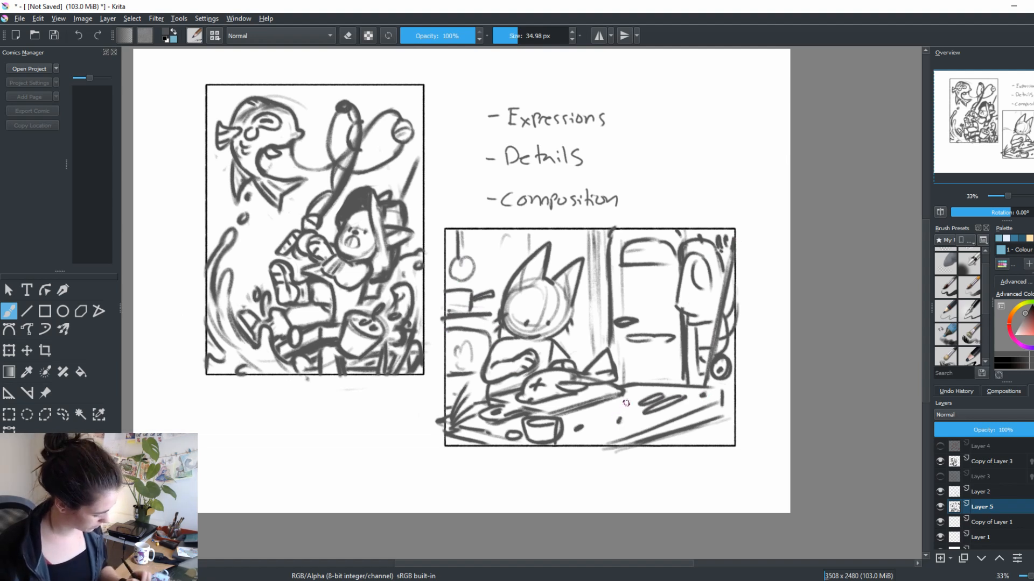
mouse_move(711, 422)
mouse_down()
mouse_move(713, 447)
mouse_move(698, 447)
mouse_up()
mouse_move(691, 430)
mouse_down()
mouse_move(691, 441)
mouse_move(712, 442)
mouse_move(673, 447)
mouse_up()
drag(675, 412, 677, 441)
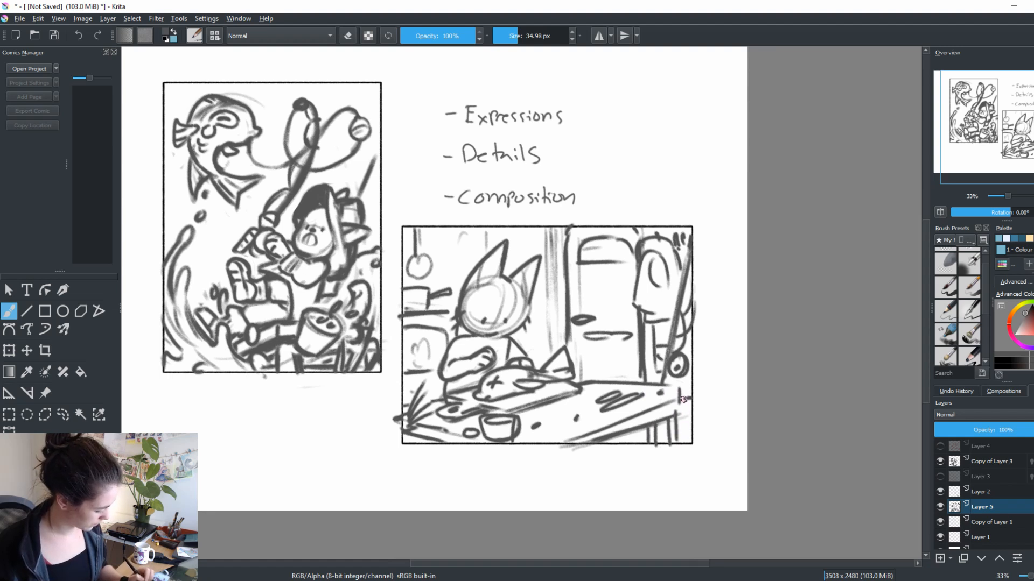
drag(679, 399, 679, 415)
mouse_move(651, 427)
mouse_down()
mouse_move(587, 446)
mouse_move(622, 445)
mouse_up()
drag(722, 399, 748, 390)
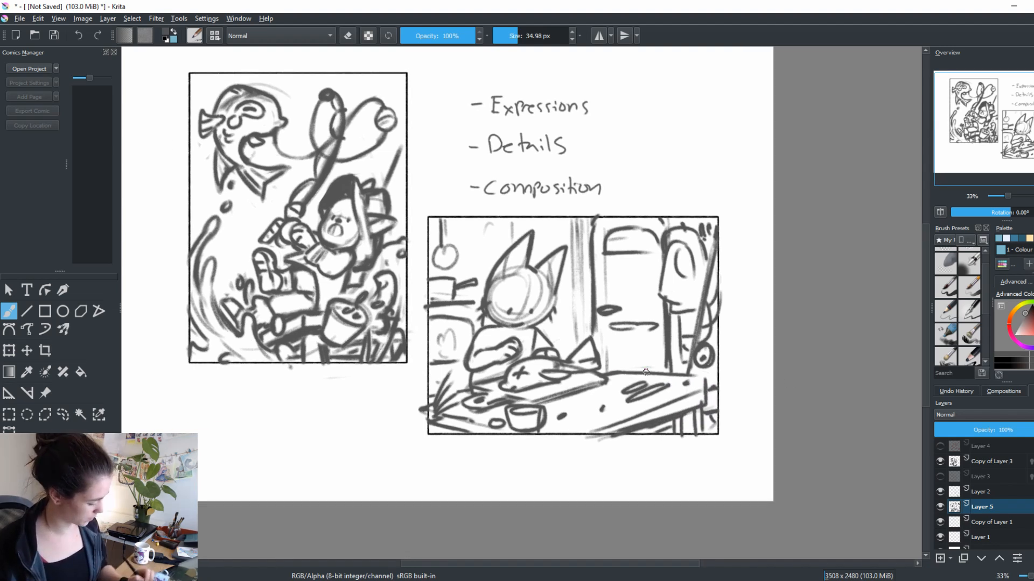
mouse_move(605, 393)
mouse_down()
mouse_move(583, 404)
mouse_move(594, 403)
mouse_up()
drag(590, 423, 604, 409)
Clean up the door frame lines above the fish and draw stripes across the fish's tail
key(e)
drag(596, 227, 590, 342)
key(e)
mouse_move(591, 298)
mouse_down()
mouse_move(591, 329)
mouse_move(573, 355)
mouse_move(586, 369)
mouse_up()
key(e)
key(e)
drag(583, 330, 566, 359)
mouse_move(582, 331)
mouse_down()
mouse_move(611, 352)
mouse_move(581, 360)
mouse_up()
mouse_move(589, 339)
mouse_down()
mouse_move(576, 357)
mouse_move(640, 426)
mouse_up()
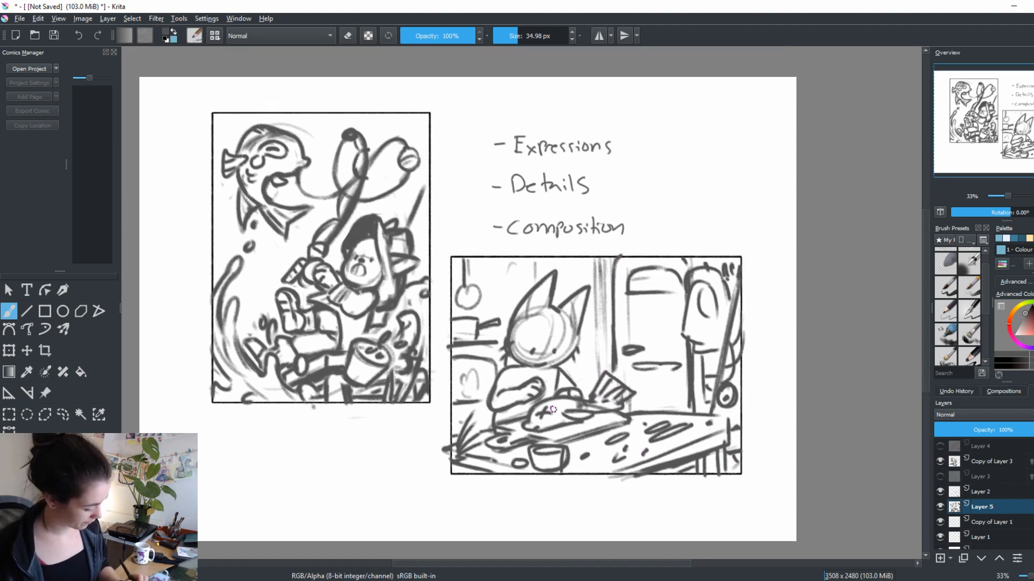
Rework the hanging utensil above the shelf, erasing strokes and adding a vertical post with heart-like shapes beside it
drag(450, 344, 501, 343)
key(e)
mouse_move(472, 267)
mouse_down()
mouse_move(478, 287)
mouse_move(462, 317)
mouse_move(470, 292)
mouse_move(451, 267)
mouse_move(449, 276)
mouse_move(451, 289)
mouse_move(493, 274)
mouse_move(476, 302)
mouse_up()
key(e)
key(e)
key(e)
key(e)
key(e)
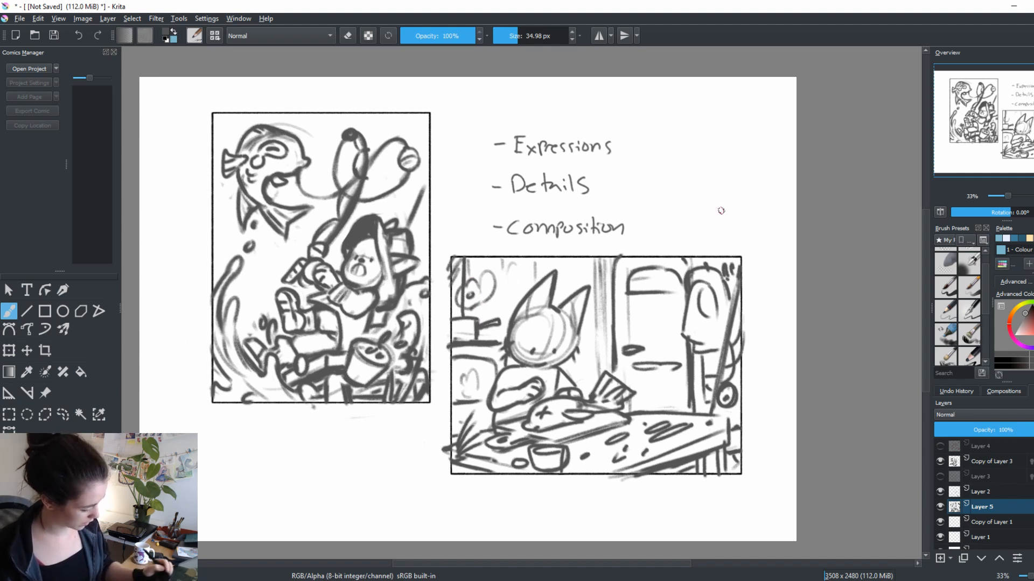
Draw thin vertical plank lines across the wall behind the character, erasing overlapping strokes as needed
drag(602, 264, 600, 379)
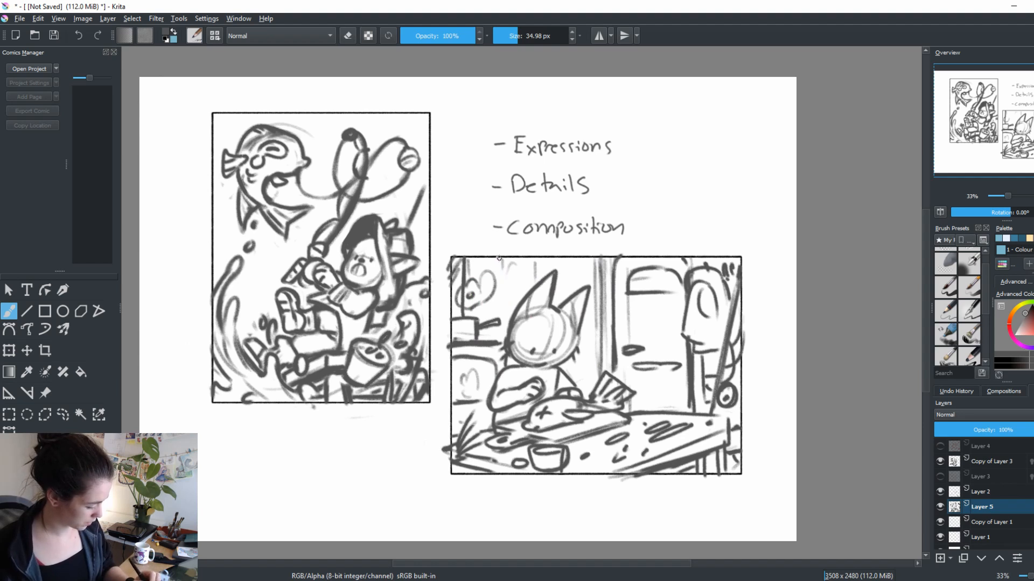
drag(499, 258, 516, 306)
drag(580, 260, 577, 284)
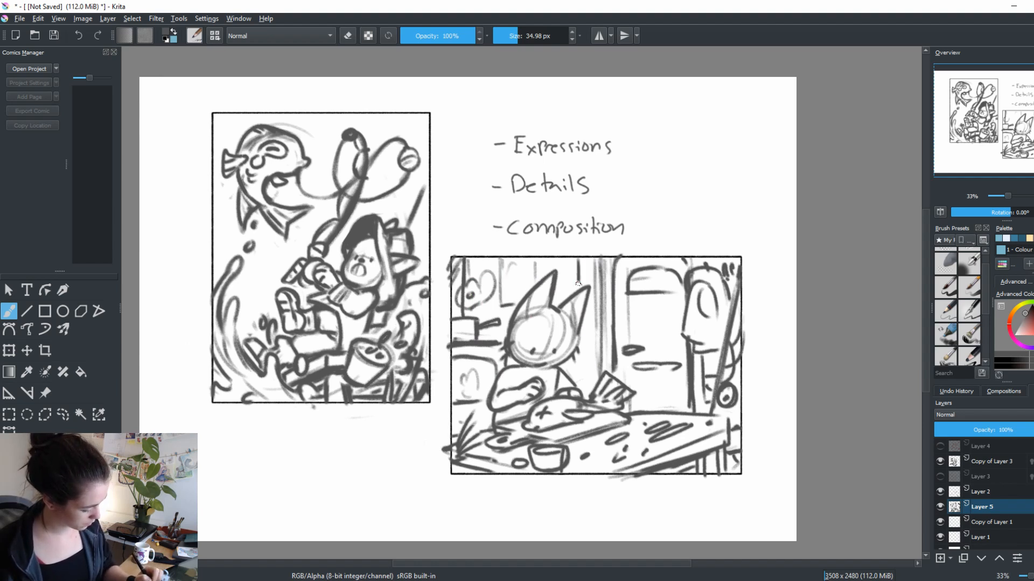
key(e)
drag(515, 305, 503, 307)
key(e)
drag(500, 260, 502, 311)
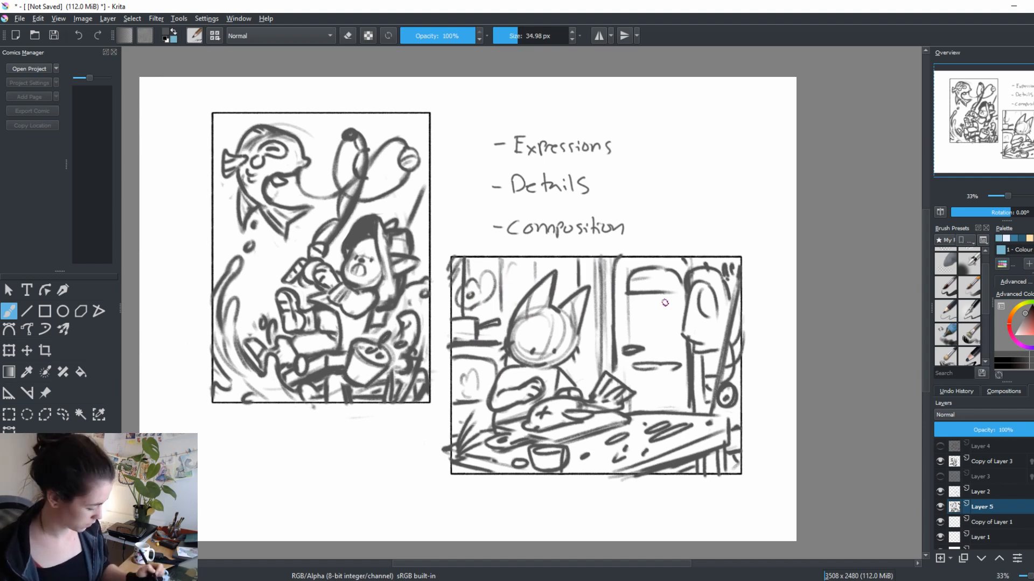
key(e)
drag(501, 265, 503, 308)
key(e)
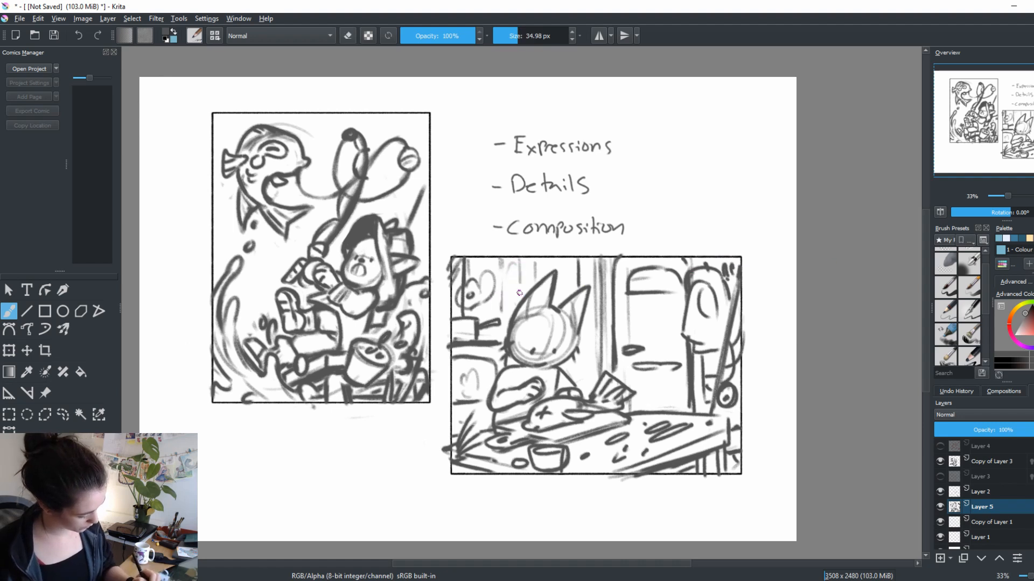
drag(565, 272, 581, 393)
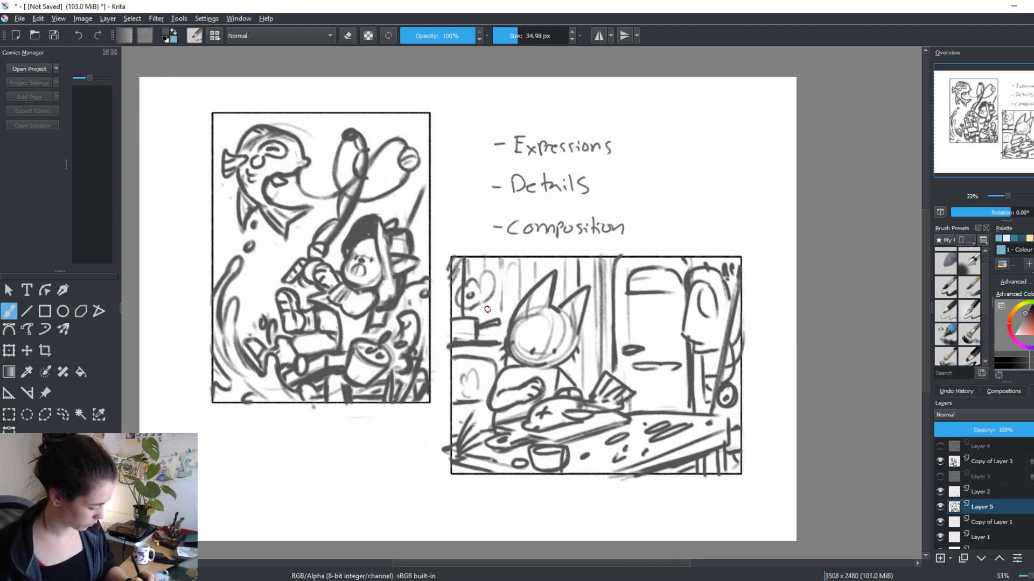
Add a small picture frame behind the character's ear, a rounded object above the fish, and extra strokes around the fish tail
drag(509, 271, 526, 294)
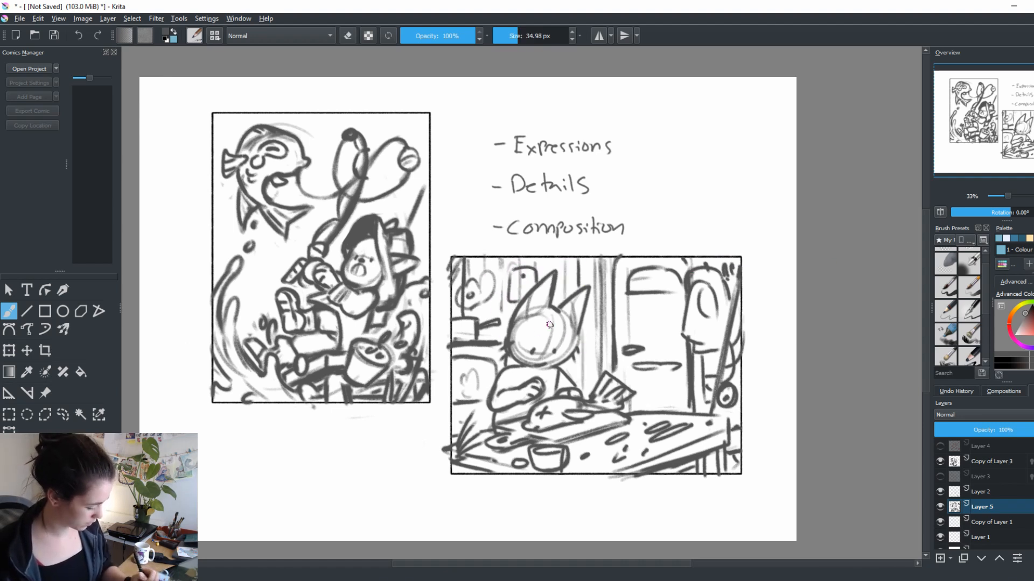
mouse_move(576, 366)
mouse_down()
mouse_move(588, 381)
mouse_move(576, 372)
mouse_up()
drag(727, 422, 708, 401)
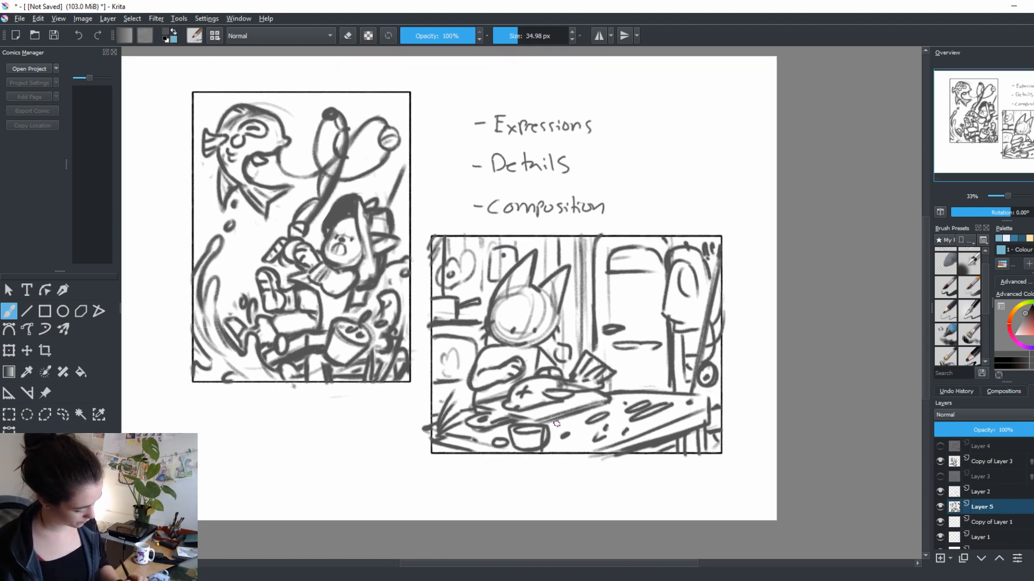
drag(432, 388, 460, 386)
drag(690, 469, 648, 449)
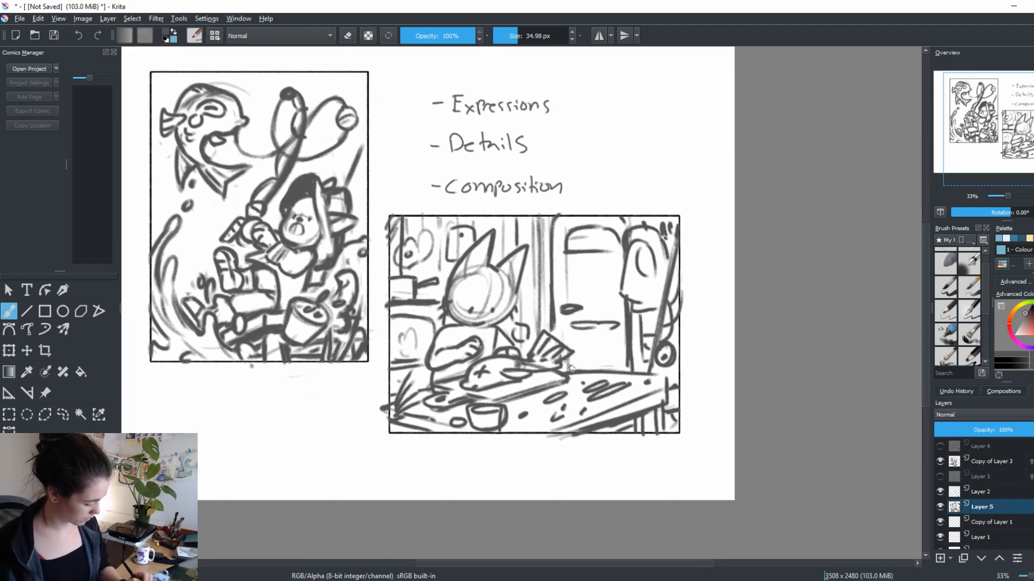
drag(572, 356, 560, 368)
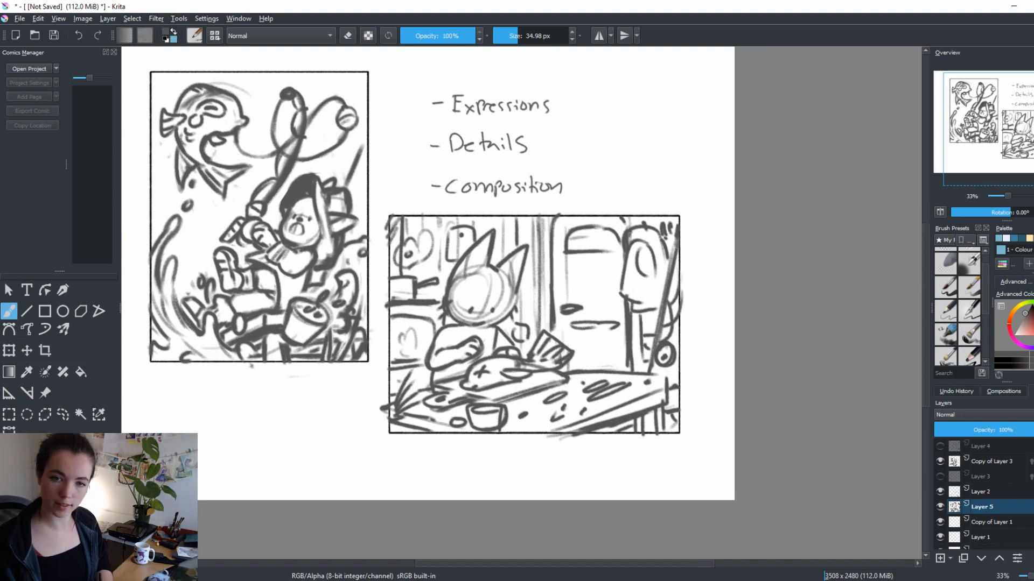
drag(626, 475, 659, 479)
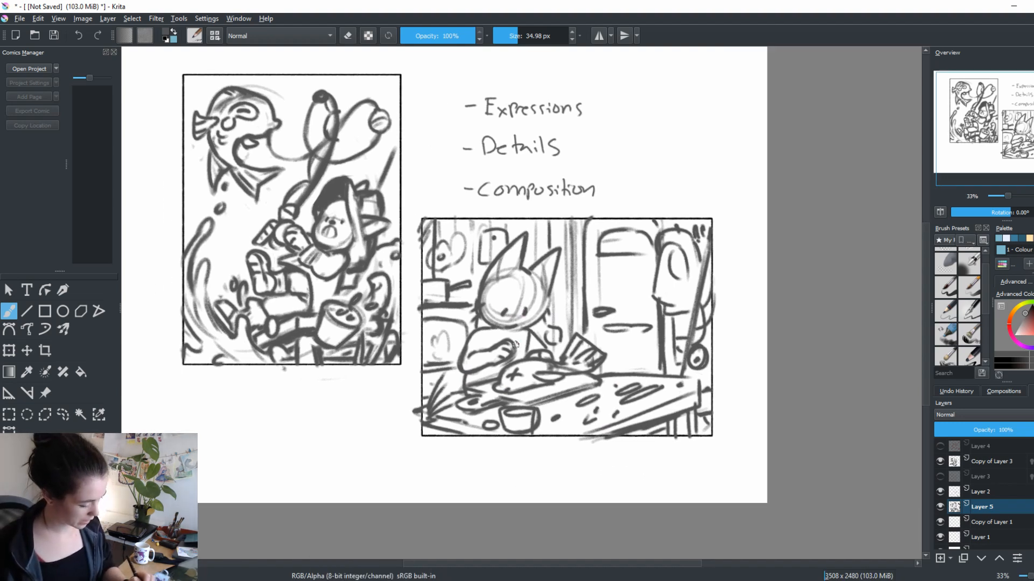
Add a new layer and draw a red rule-of-thirds grid of two vertical and two horizontal lines over the landscape scene
click(940, 559)
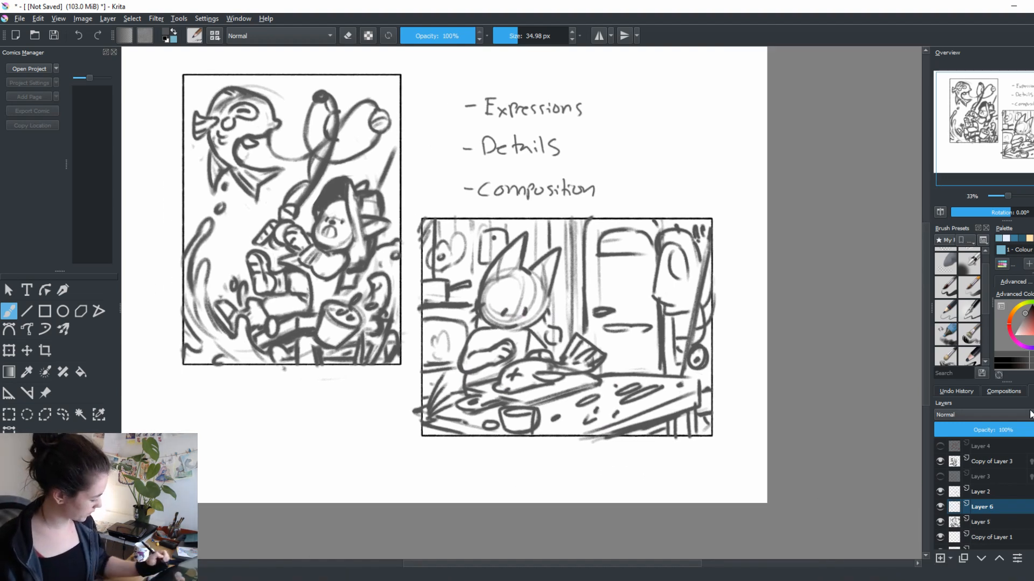
drag(1033, 330, 1033, 328)
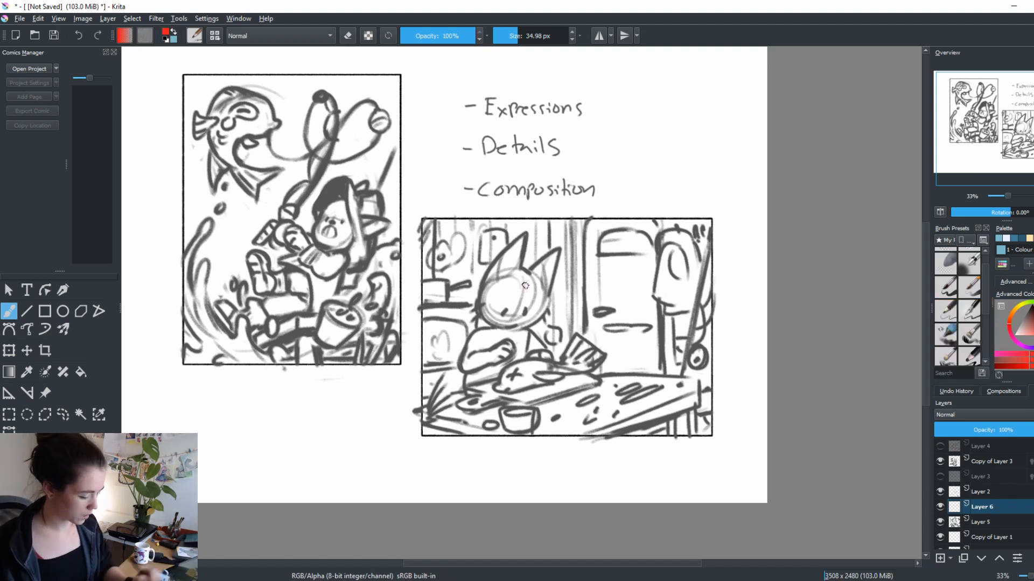
key(v)
drag(514, 220, 515, 430)
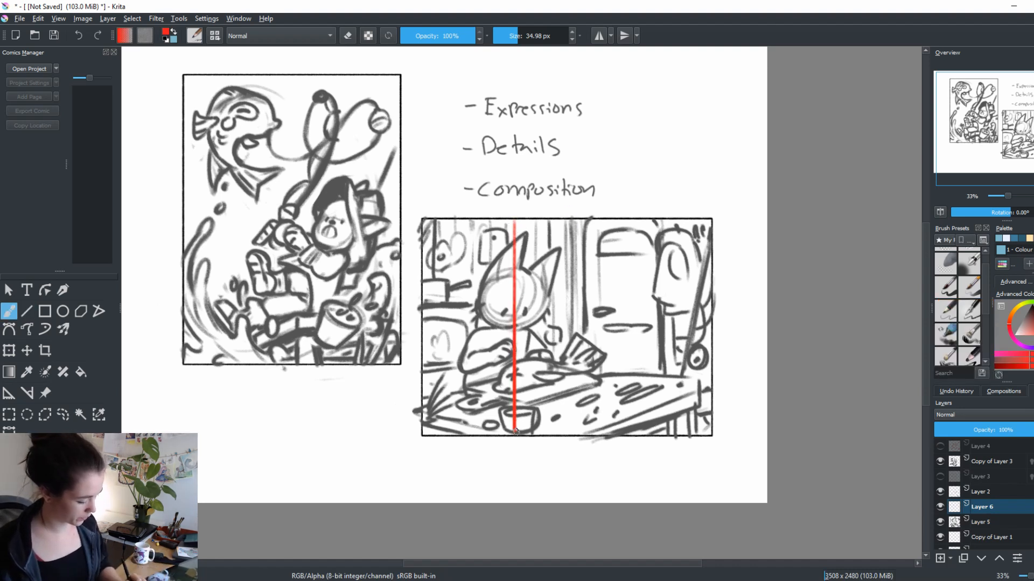
drag(619, 220, 620, 434)
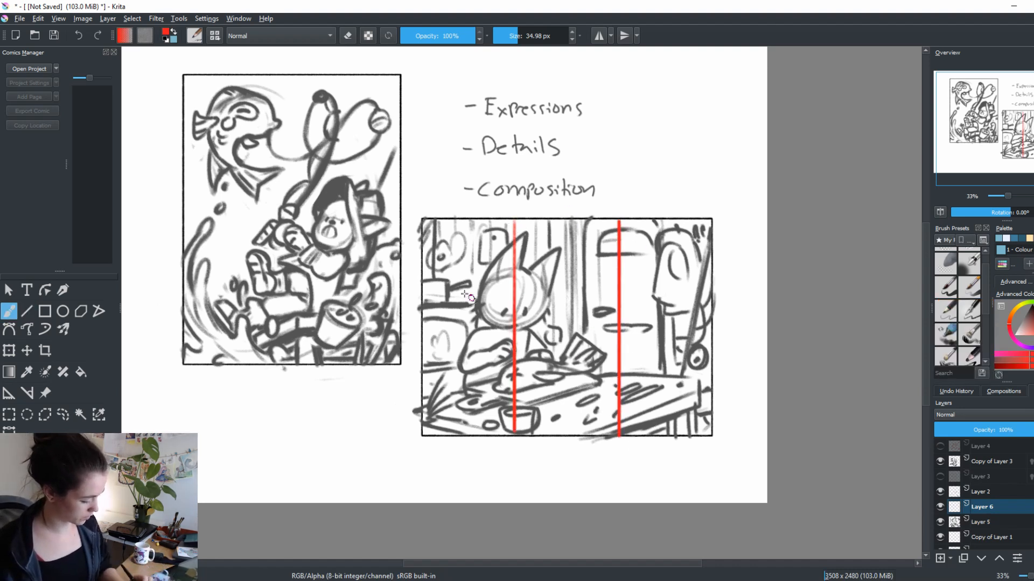
drag(420, 295, 711, 311)
drag(420, 375, 710, 388)
key(b)
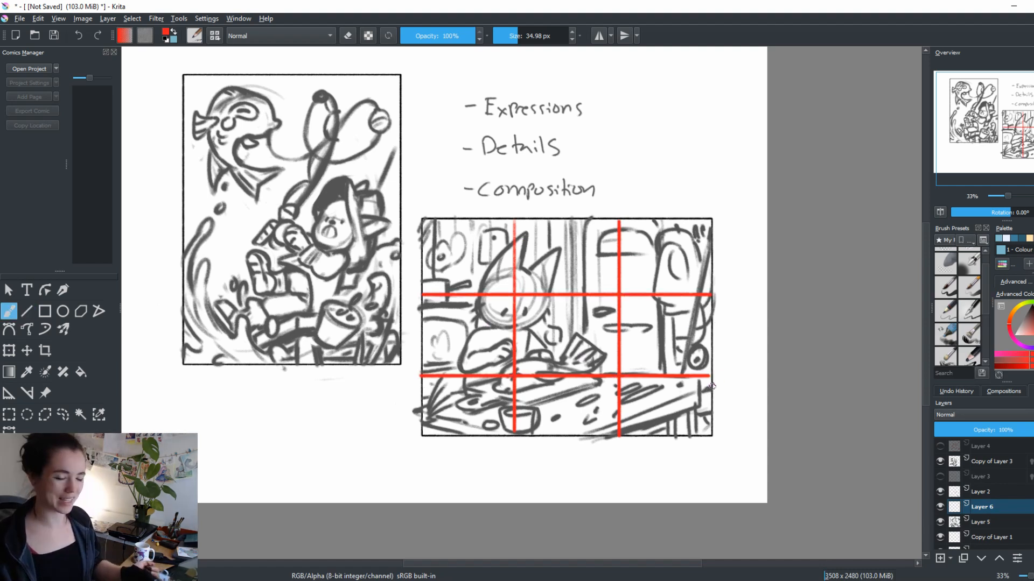
Circle the four intersections of the thirds grid in red
drag(517, 292, 515, 288)
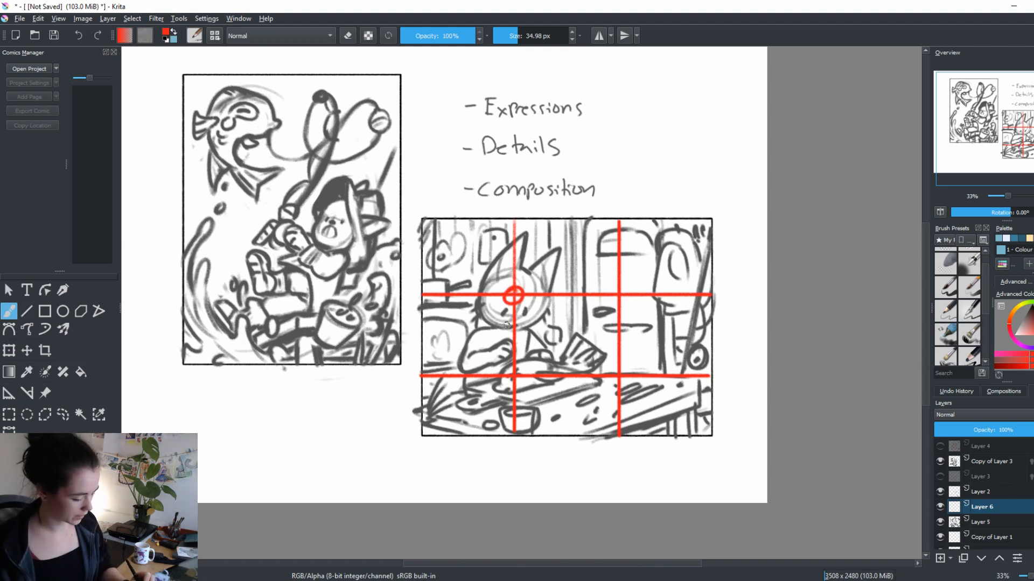
mouse_move(514, 368)
mouse_down()
mouse_move(507, 380)
mouse_move(514, 370)
mouse_up()
mouse_move(620, 369)
mouse_down()
mouse_move(612, 380)
mouse_move(620, 368)
mouse_up()
drag(618, 288, 614, 287)
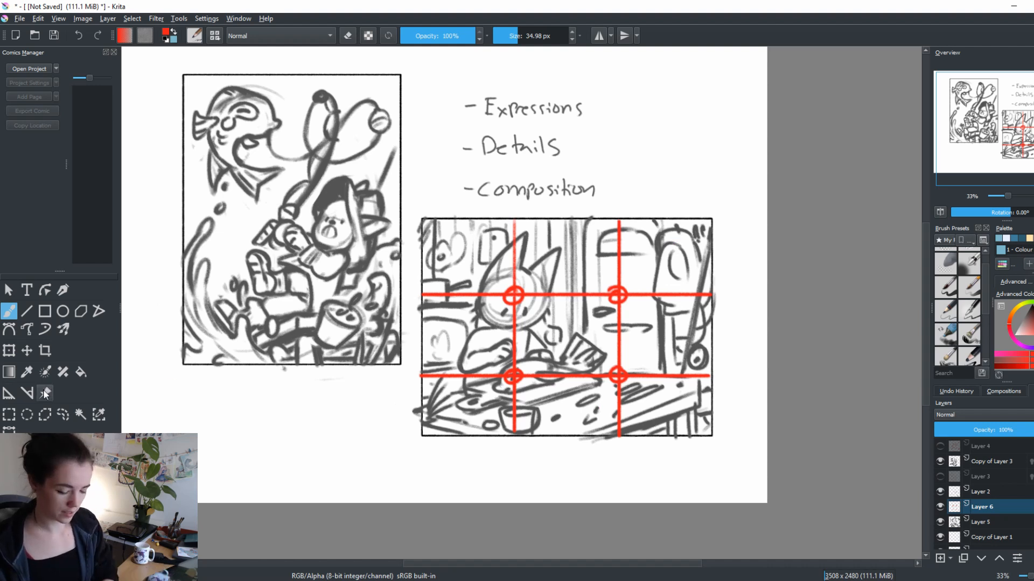
Select the background furniture behind the fish on Layer 5 with a freehand outline and try shifting it towards the character
click(62, 414)
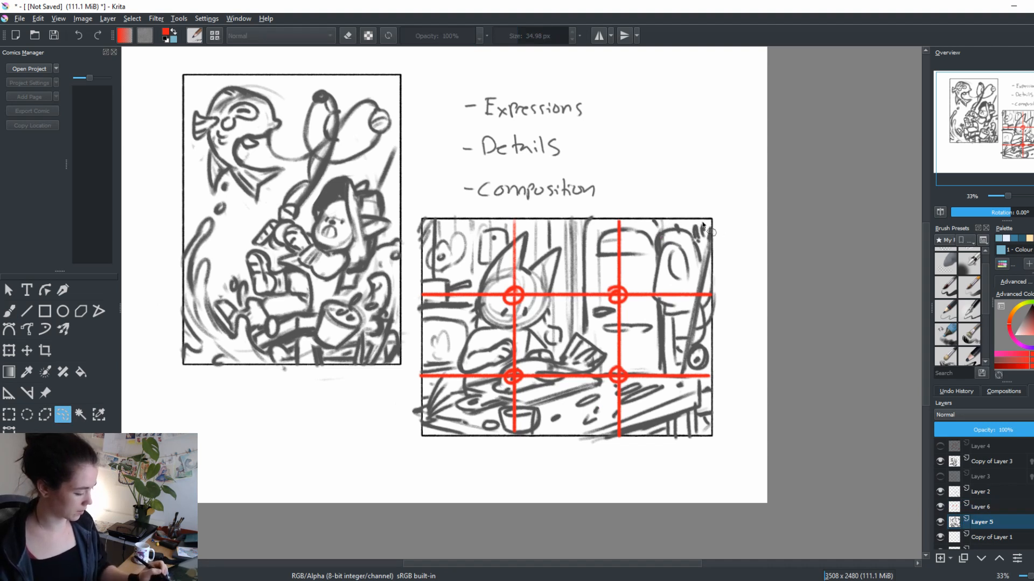
mouse_move(702, 225)
mouse_down()
mouse_move(587, 213)
mouse_move(578, 320)
mouse_move(654, 384)
mouse_move(710, 376)
mouse_move(710, 217)
mouse_up()
key(ctrl+t)
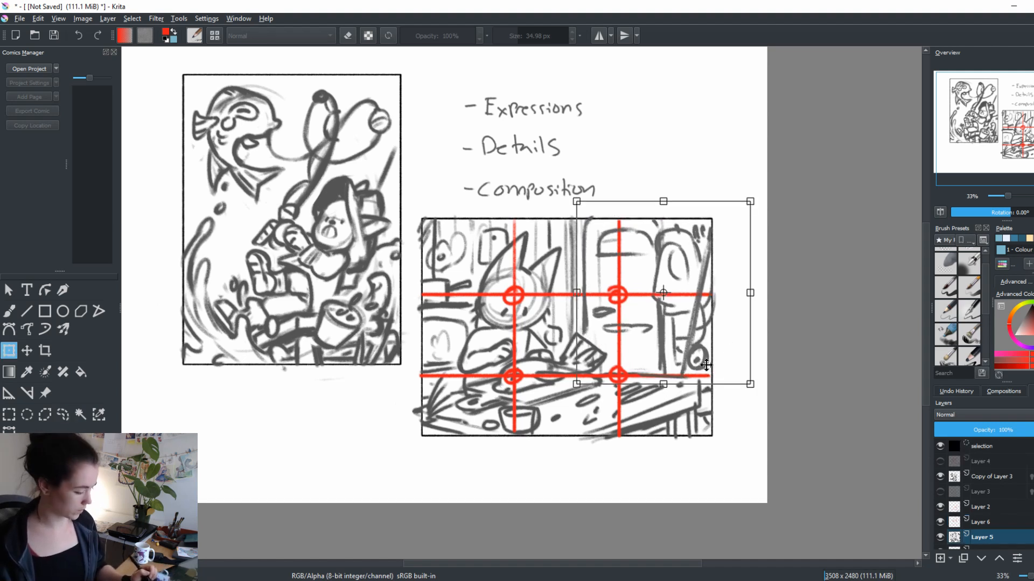
drag(706, 365, 652, 365)
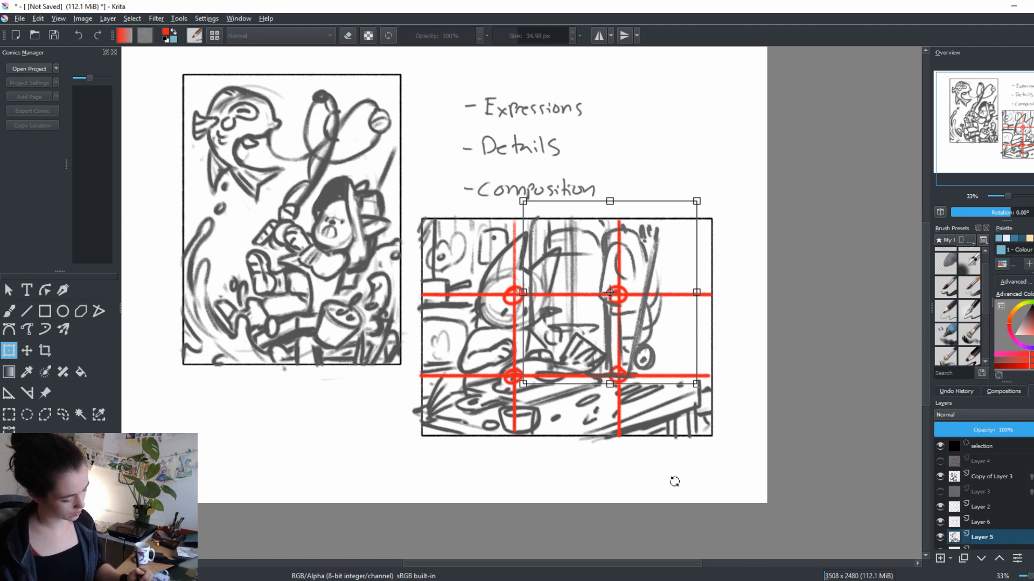
key(ctrl+z)
key(ctrl+z)
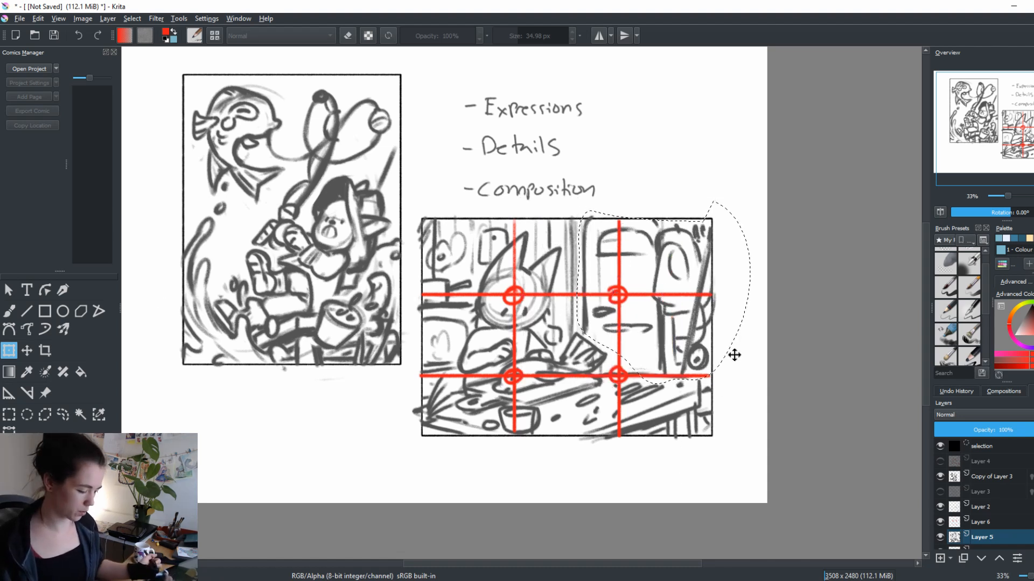
key(ctrl+shift+a)
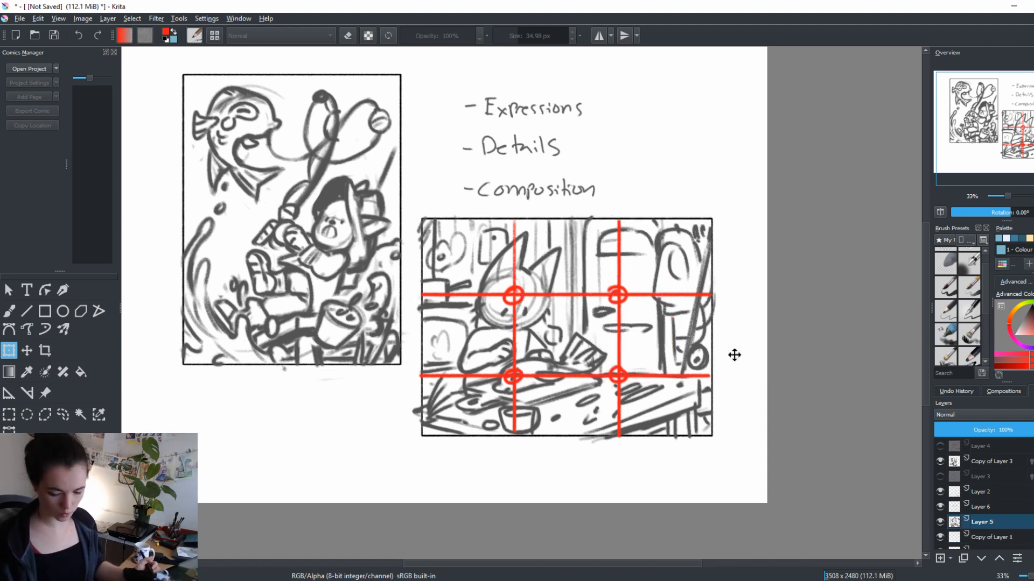
Toggle Layers 5 and 6 to identify the thirds grid layer, and move Layer 6 above Copy of Layer 3
key(b)
click(939, 522)
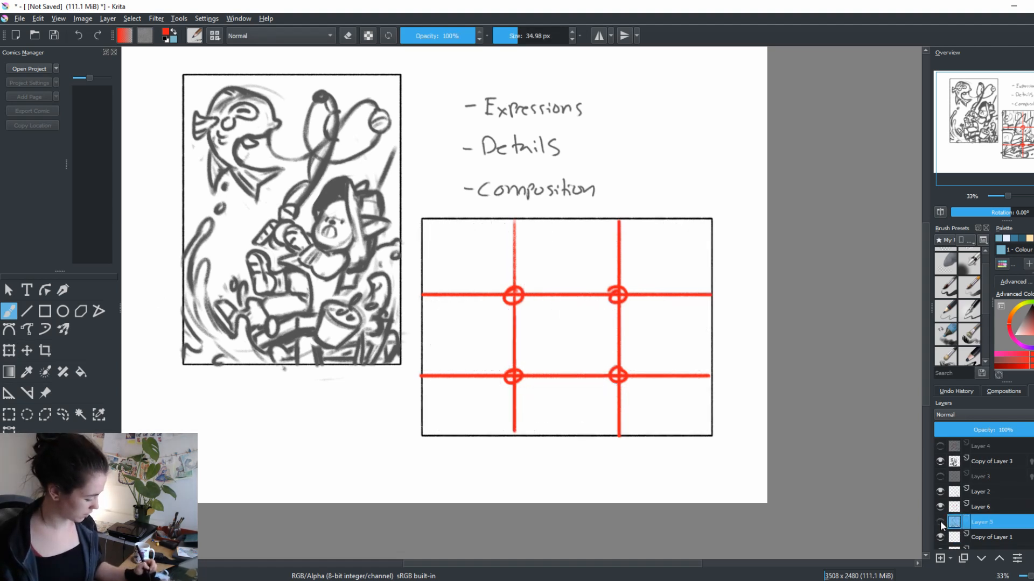
click(940, 521)
click(976, 448)
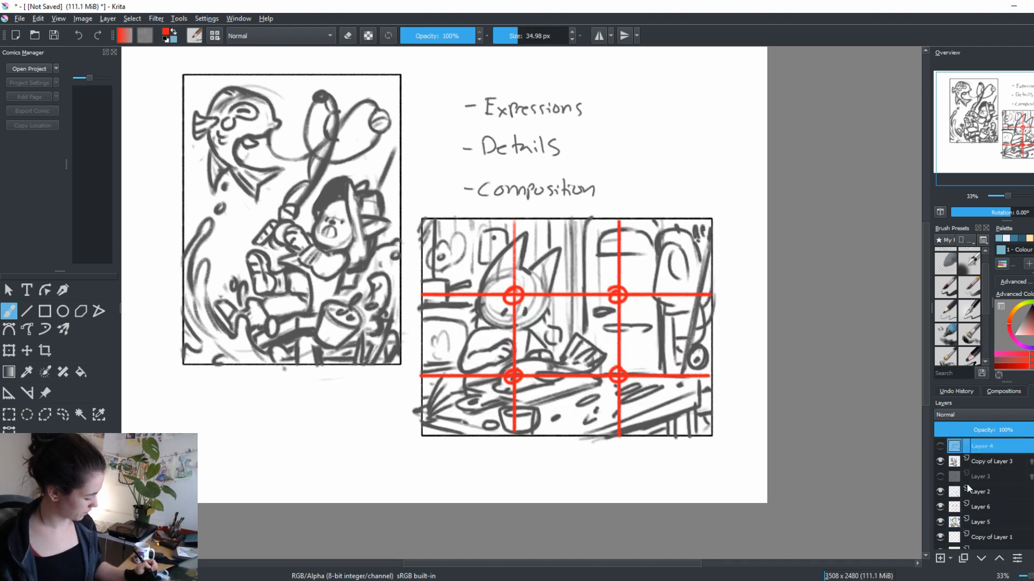
click(940, 507)
click(939, 507)
click(980, 507)
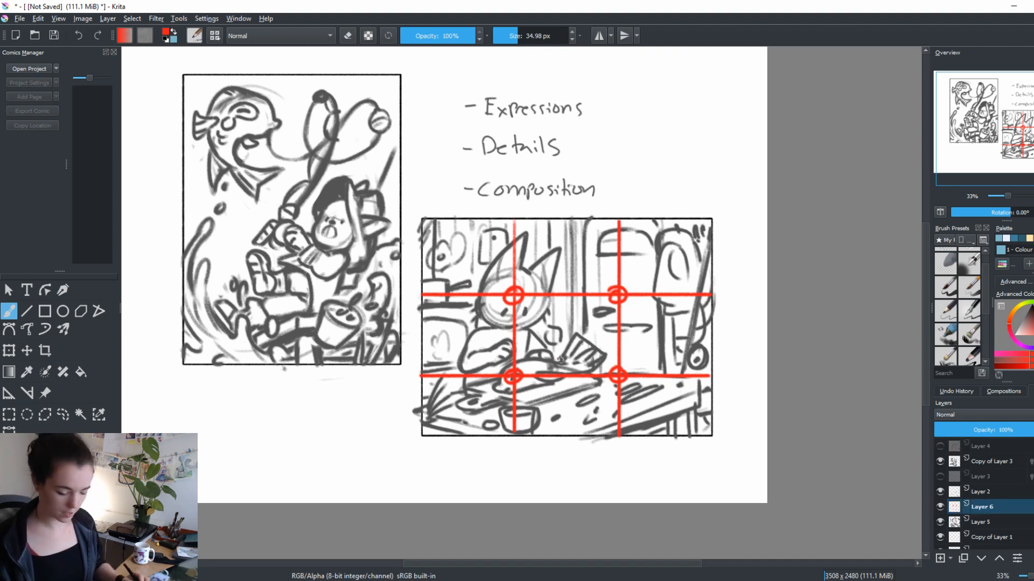
drag(561, 360, 724, 389)
drag(990, 504, 990, 451)
Draw a red rule-of-thirds grid of two vertical and two horizontal straight lines over the portrait fishing scene
key(v)
drag(509, 106, 509, 402)
drag(419, 106, 425, 393)
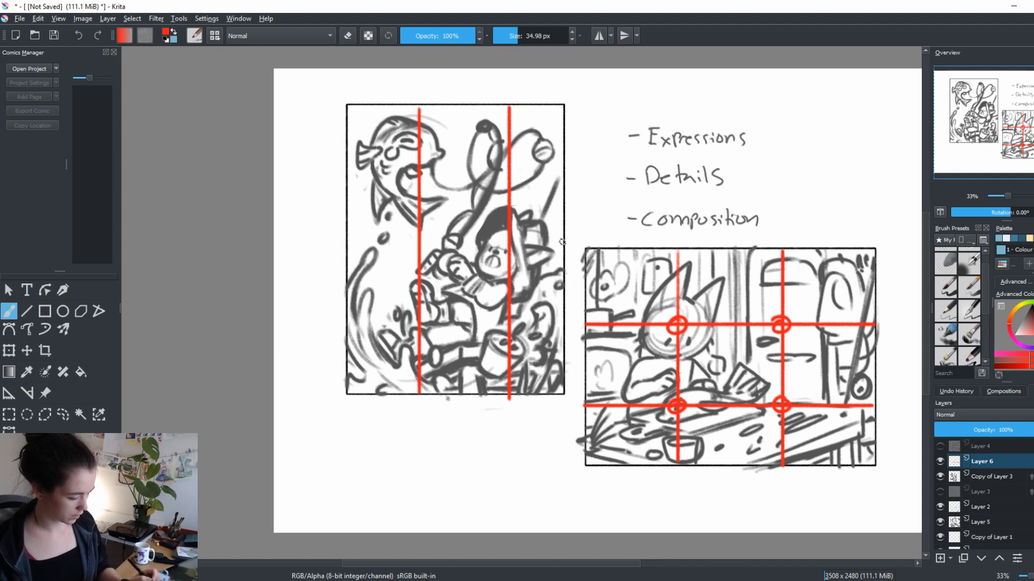
drag(353, 187, 563, 187)
drag(345, 308, 563, 317)
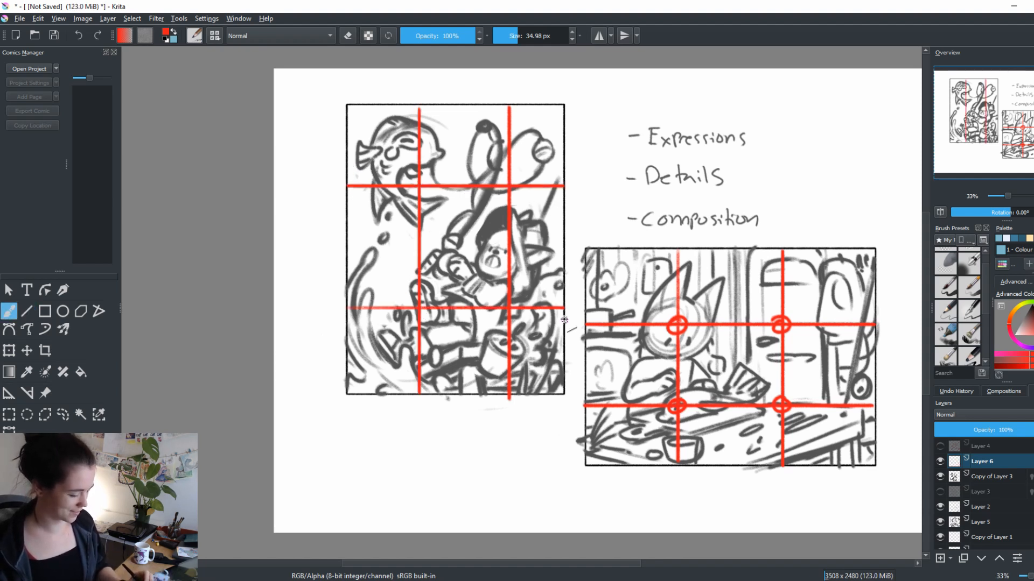
key(ctrl+z)
key(v)
drag(344, 310, 565, 328)
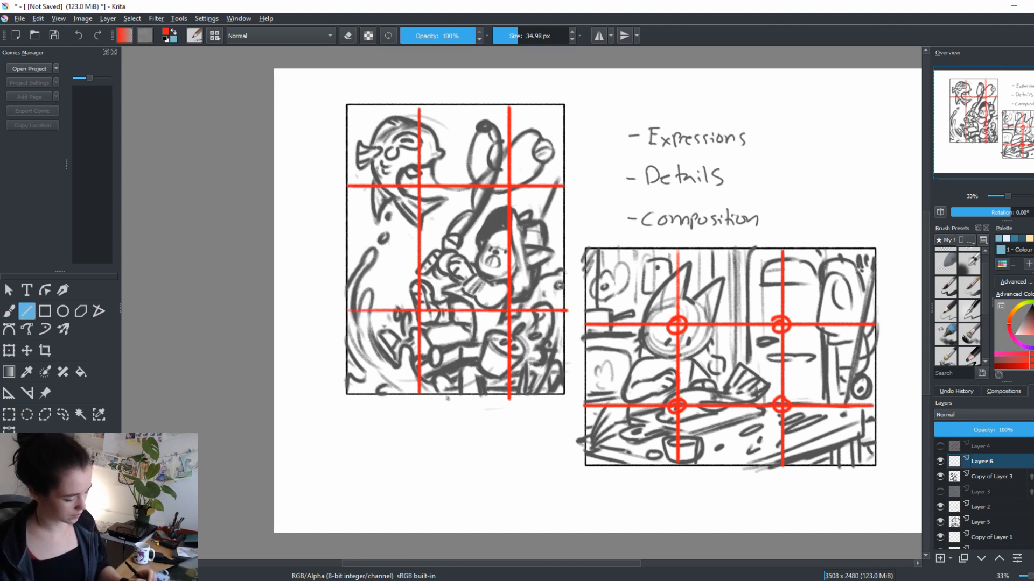
Circle the portrait grid's intersection above the bucket and draw a tall red oval in its central cell
key(b)
drag(463, 219, 465, 221)
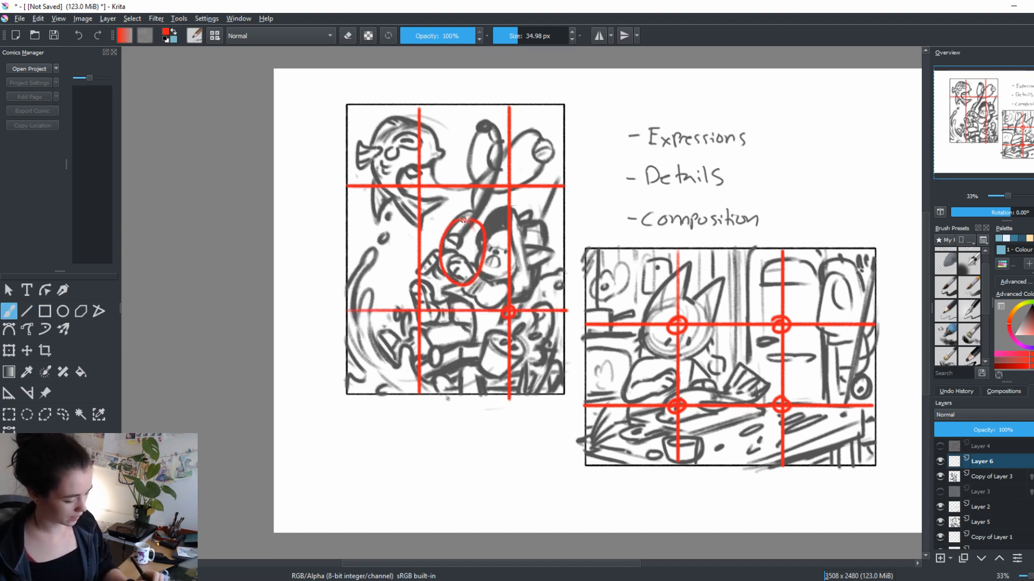
drag(383, 222, 385, 222)
mouse_move(396, 131)
mouse_down()
mouse_move(375, 156)
mouse_move(399, 133)
mouse_up()
drag(466, 132, 475, 151)
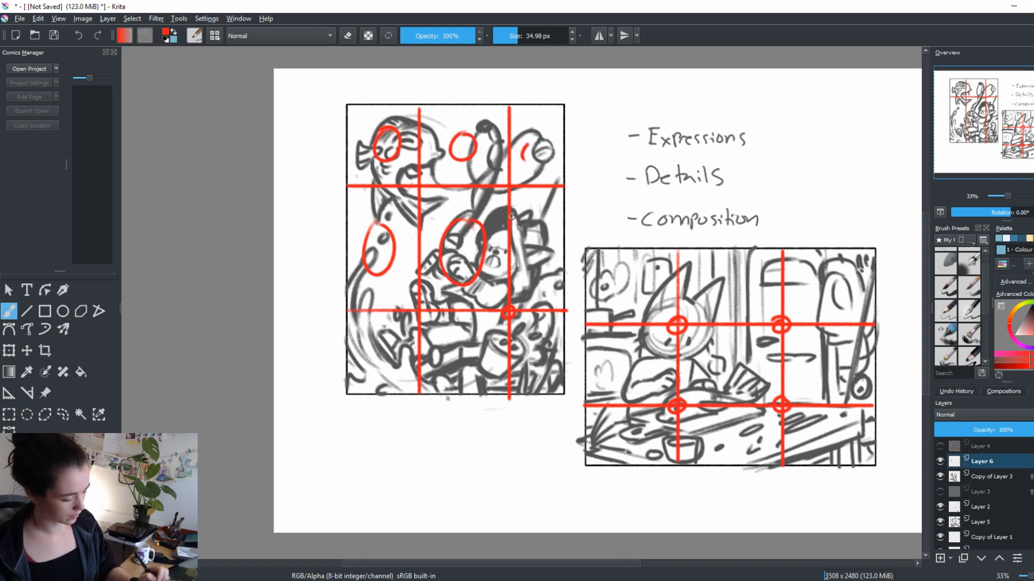
key(ctrl+z)
key(ctrl+z)
key(ctrl+z)
key(ctrl+z)
Circle the portrait grid's intersection at the fish's mouth and retrace the circle on the landscape character's face in red
mouse_move(425, 183)
mouse_down()
mouse_move(414, 179)
mouse_move(425, 186)
mouse_up()
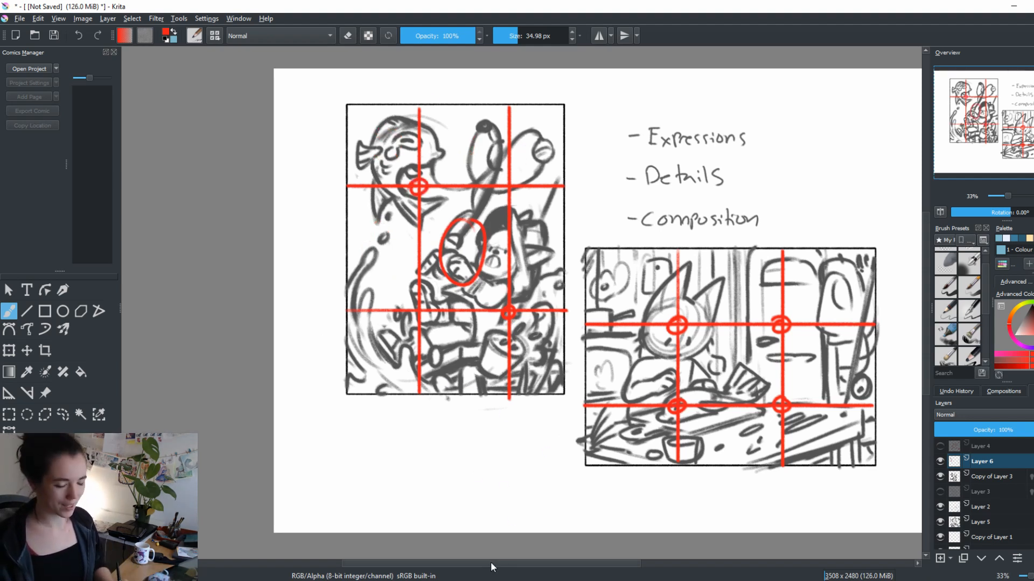
drag(752, 377, 630, 382)
drag(550, 321, 561, 334)
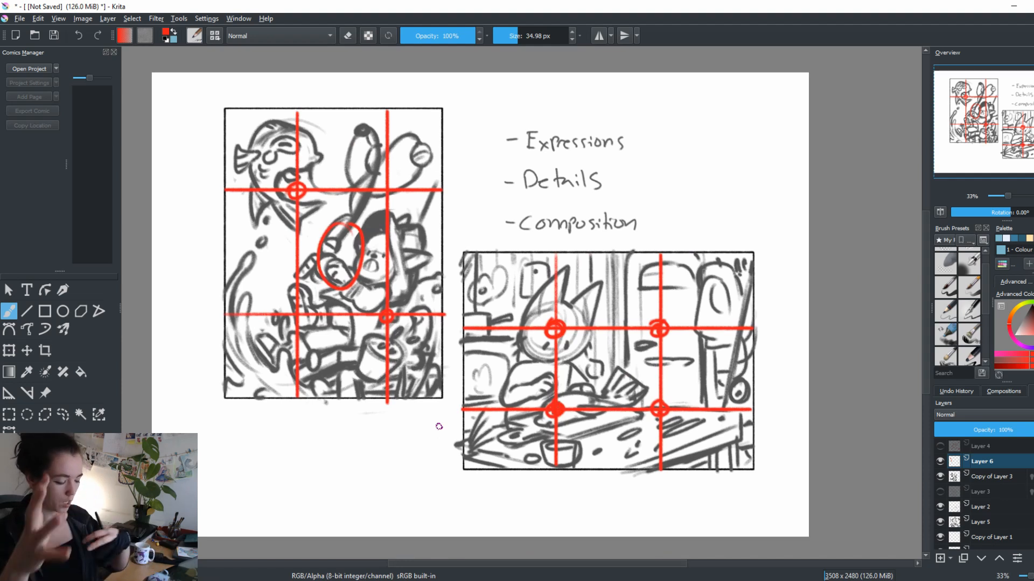
Hide the grid on Layer 6, briefly show the flow lines on Layer 4, and make Layer 2 active
click(940, 461)
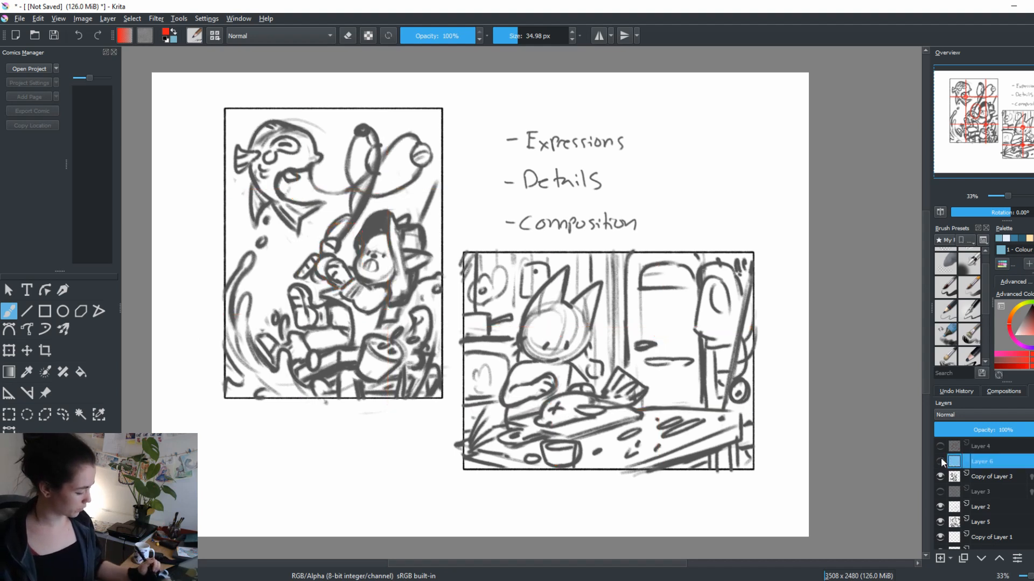
click(941, 449)
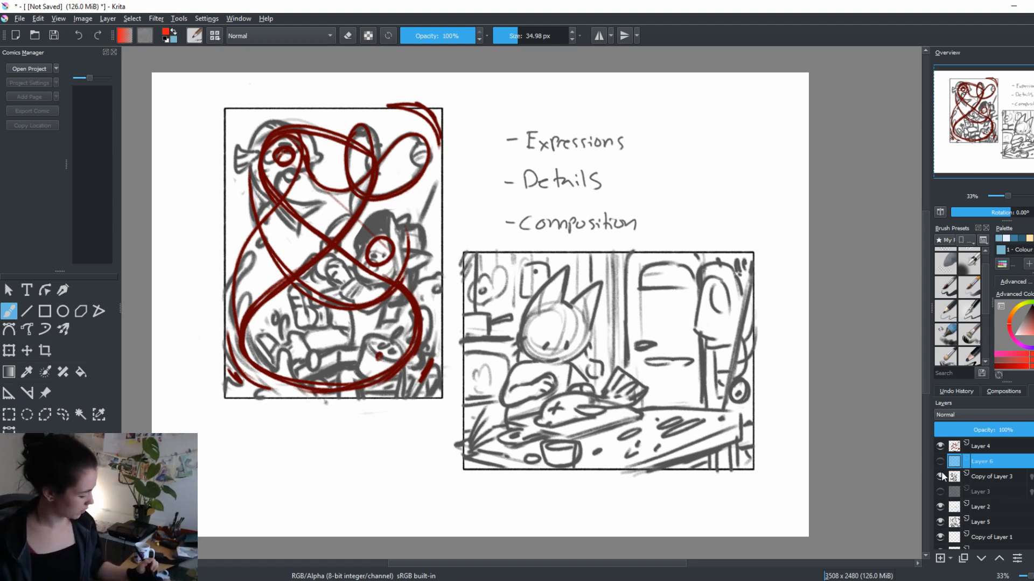
click(940, 474)
click(940, 474)
click(940, 447)
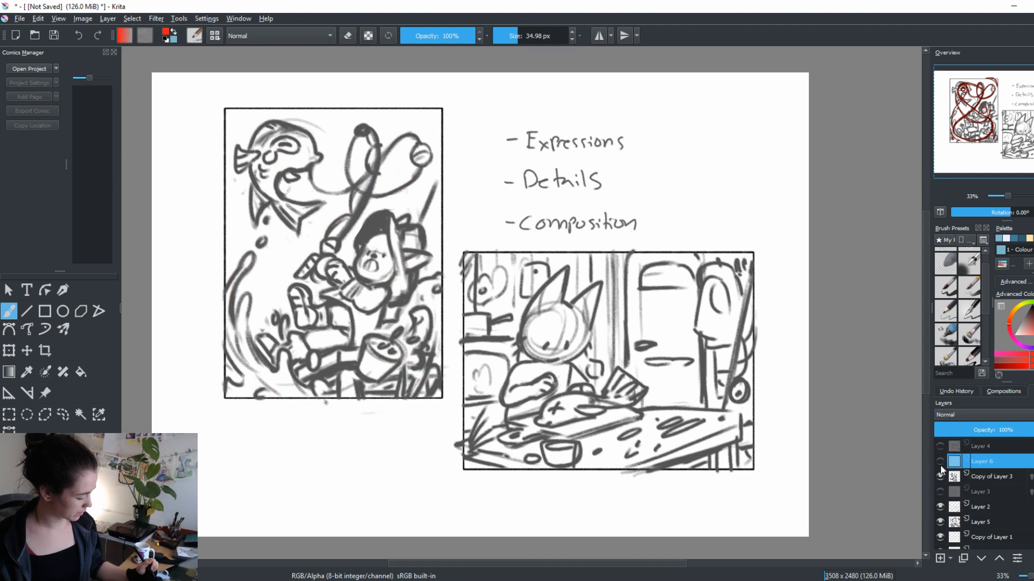
click(951, 508)
click(939, 506)
click(939, 507)
click(940, 559)
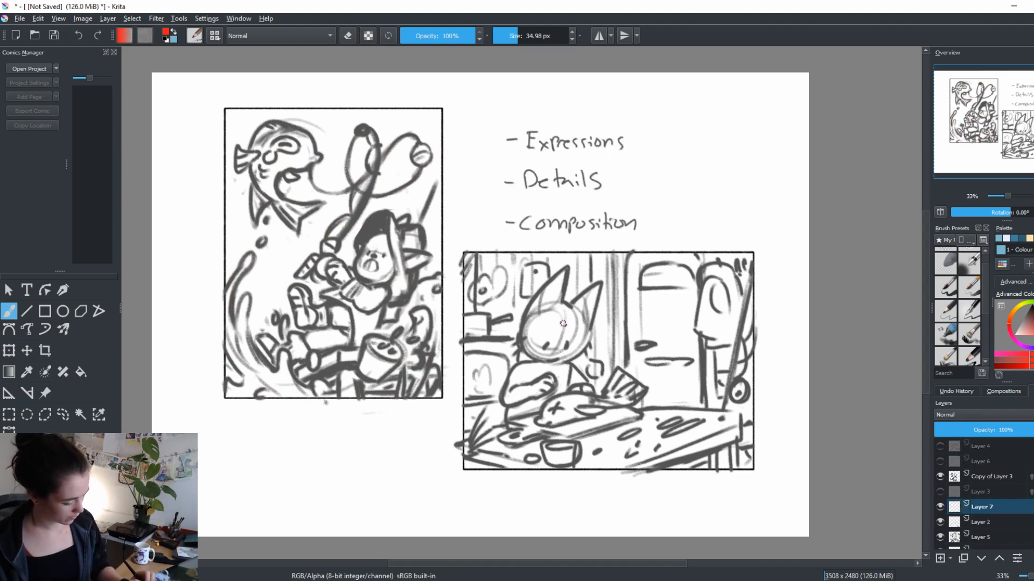
mouse_move(562, 312)
mouse_down()
mouse_move(539, 423)
mouse_move(548, 420)
mouse_up()
key(ctrl+z)
key(ctrl+z)
key(ctrl+z)
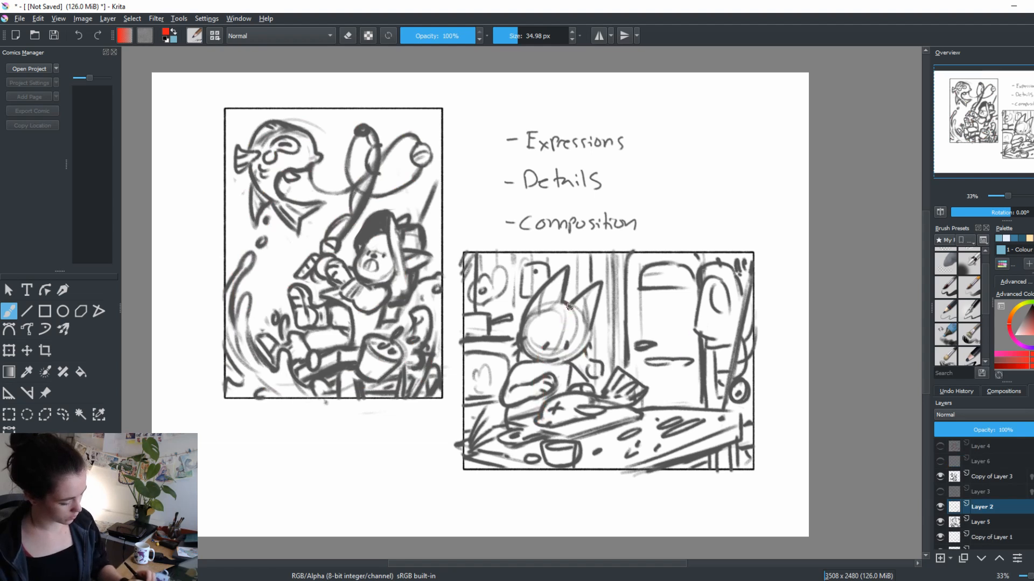
drag(567, 309, 545, 419)
key(ctrl+z)
key(ctrl+z)
Draw a red viewing path from the character's face to the fish, across the table, and around the scene through marked focal points
mouse_move(555, 336)
mouse_down()
mouse_move(546, 351)
mouse_move(555, 335)
mouse_move(570, 404)
mouse_up()
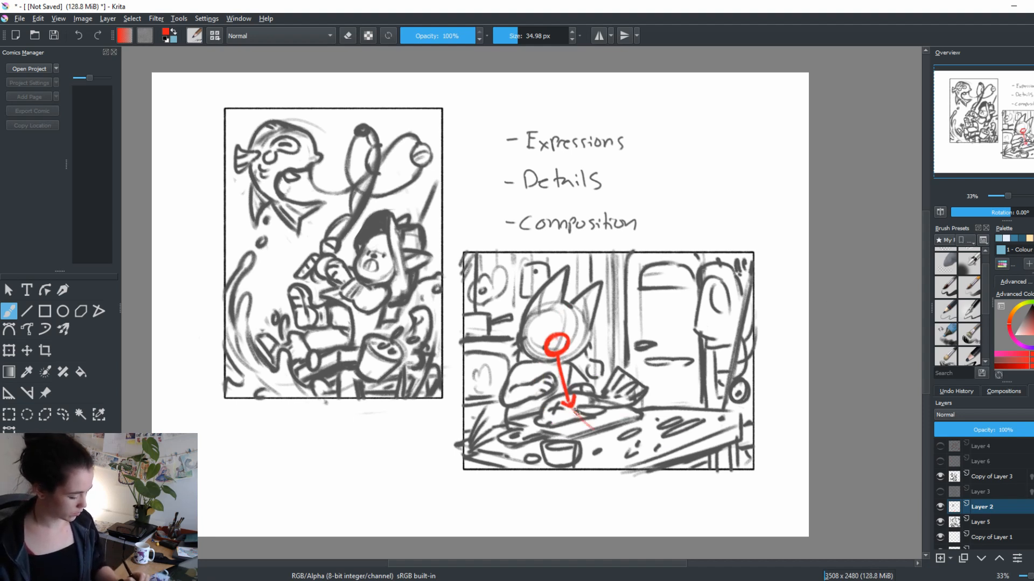
mouse_move(575, 412)
mouse_down()
mouse_move(648, 432)
mouse_move(687, 427)
mouse_move(668, 429)
mouse_move(704, 401)
mouse_move(721, 327)
mouse_up()
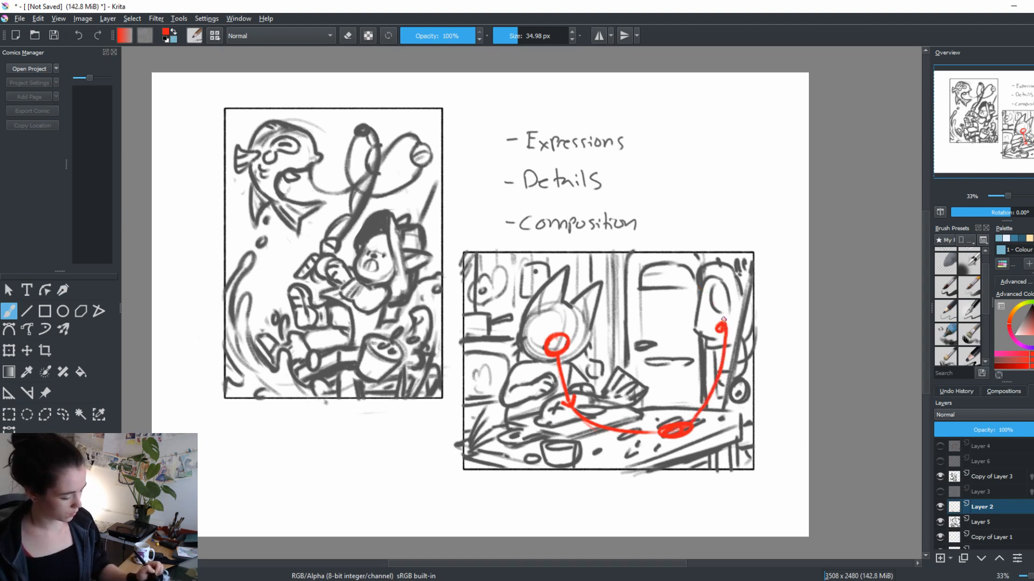
mouse_move(722, 324)
mouse_down()
mouse_move(706, 289)
mouse_move(647, 273)
mouse_move(580, 309)
mouse_up()
key(ctrl+z)
mouse_move(720, 328)
mouse_down()
mouse_move(653, 270)
mouse_move(516, 292)
mouse_move(482, 324)
mouse_move(489, 429)
mouse_move(560, 461)
mouse_move(681, 465)
mouse_up()
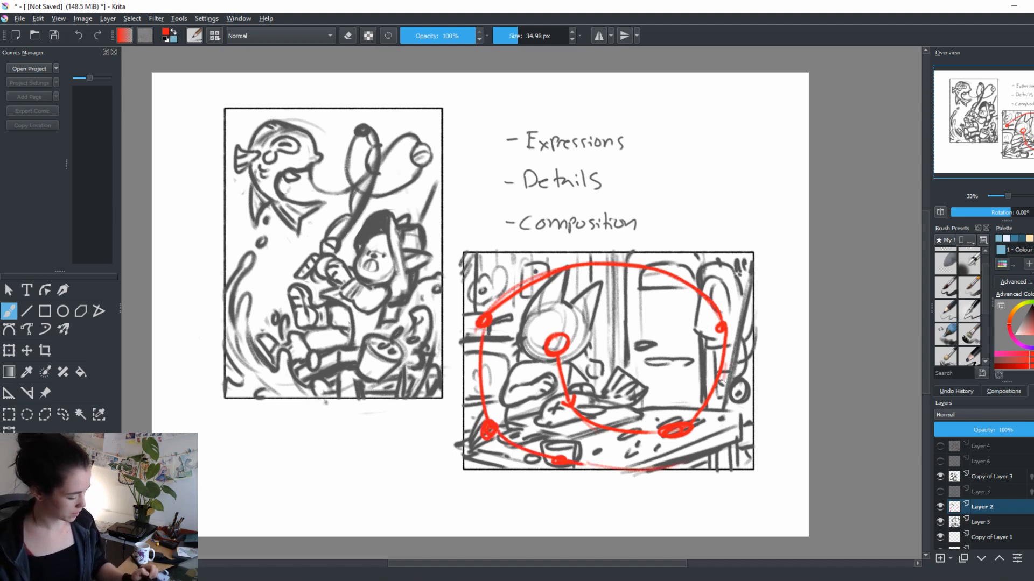
mouse_move(595, 419)
mouse_down()
mouse_move(719, 302)
mouse_move(469, 393)
mouse_move(748, 432)
mouse_up()
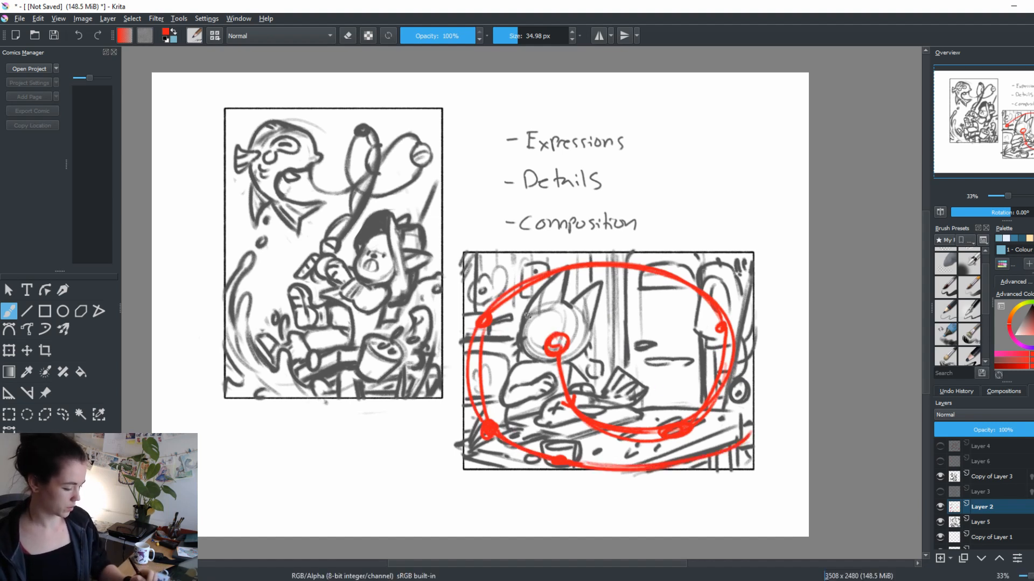
drag(549, 264, 731, 358)
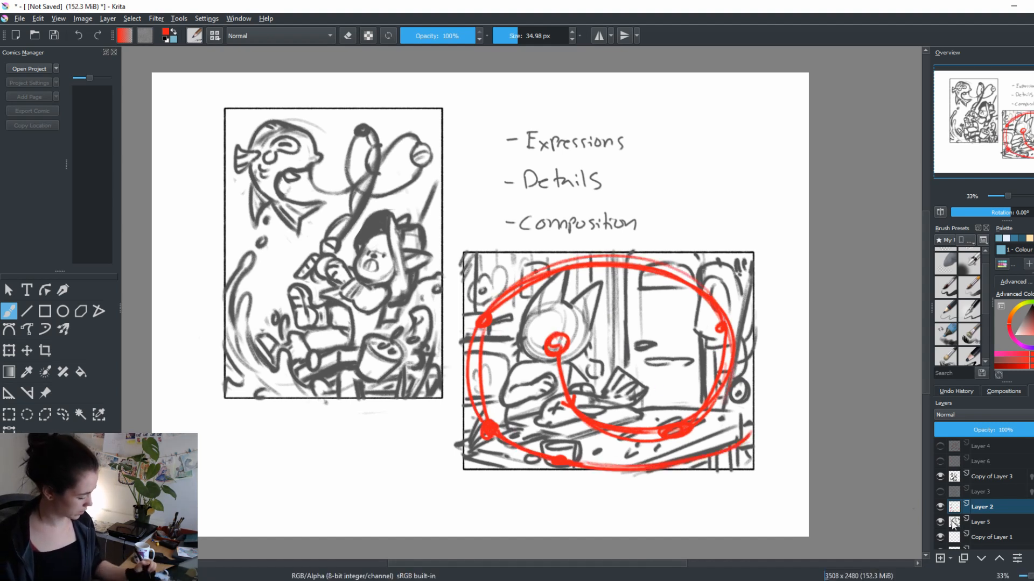
Switch to Layer 5, pick the dark grey line colour, and erase the dark spots beside the fish's cutting board on the tabletop
click(981, 522)
ctrl+click(553, 397)
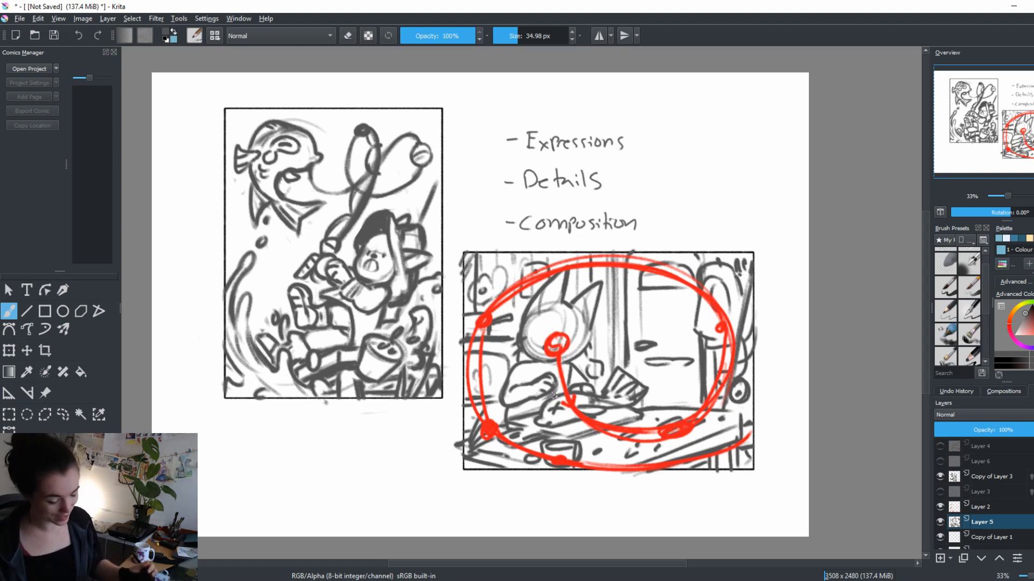
key(e)
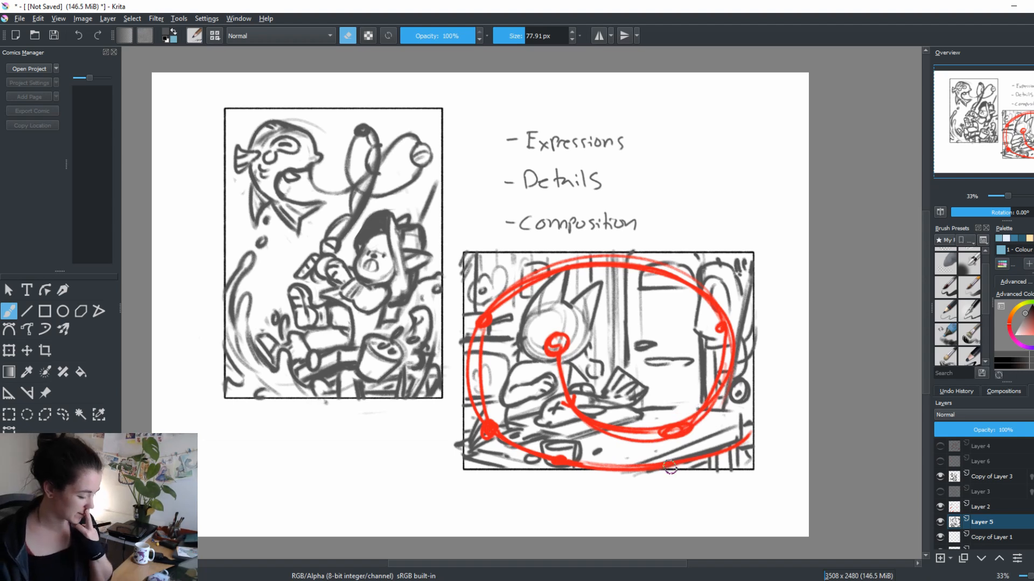
key(e)
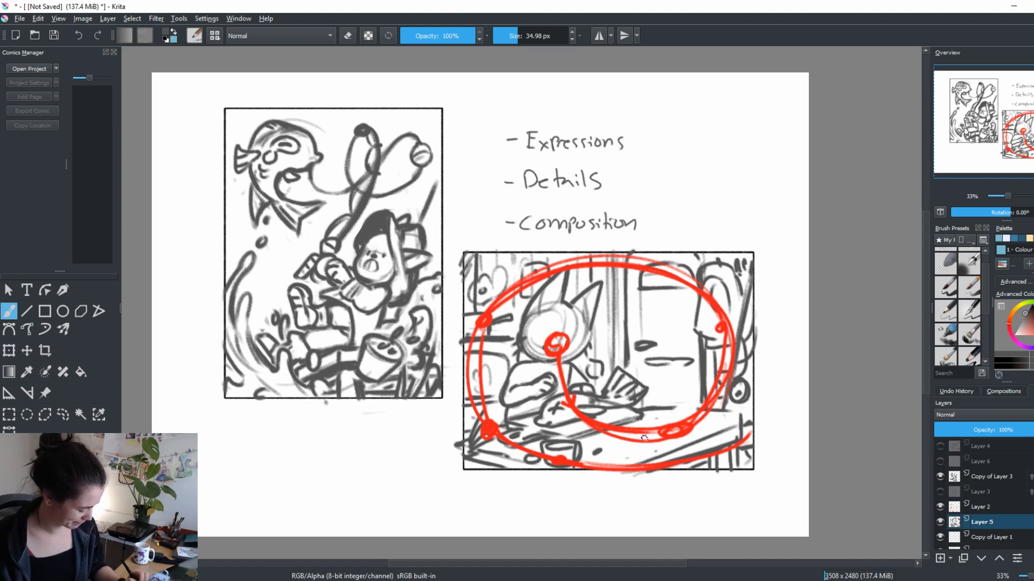
Try sketching a new object on the cleared tabletop, erasing the trial strokes between attempts
mouse_move(638, 446)
mouse_down()
mouse_move(692, 401)
mouse_move(627, 452)
mouse_move(652, 435)
mouse_move(634, 449)
mouse_up()
key(e)
key(e)
drag(664, 414, 636, 445)
key(e)
mouse_move(673, 410)
mouse_down()
mouse_move(687, 402)
mouse_move(643, 447)
mouse_move(689, 405)
mouse_move(642, 449)
mouse_up()
key(e)
key(e)
key(e)
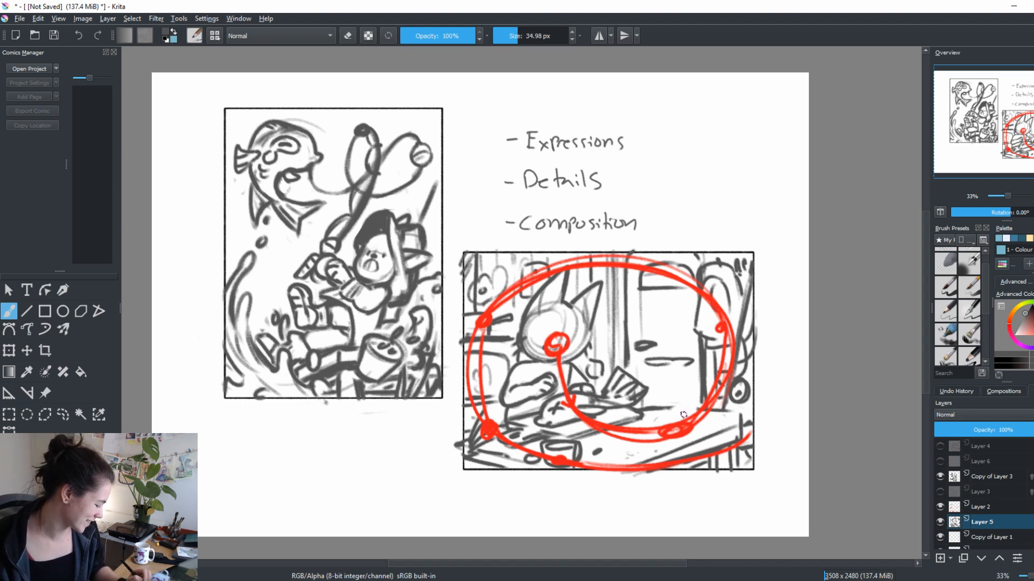
Hide Layer 2 with the red path and rough in an open book on the cleared tabletop, erasing overlapping strokes
click(940, 506)
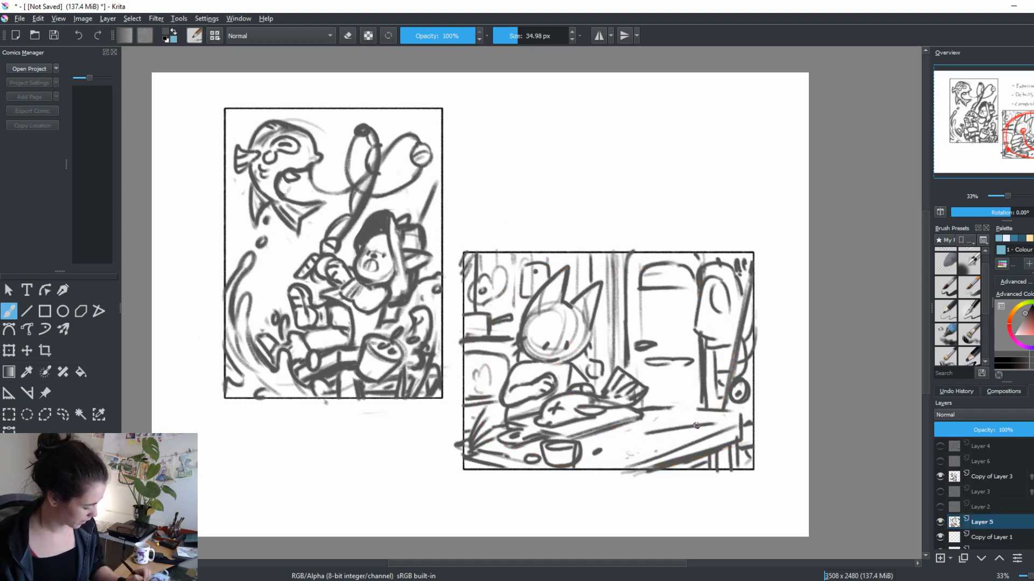
mouse_move(726, 417)
mouse_down()
mouse_move(632, 434)
mouse_move(694, 427)
mouse_move(658, 442)
mouse_up()
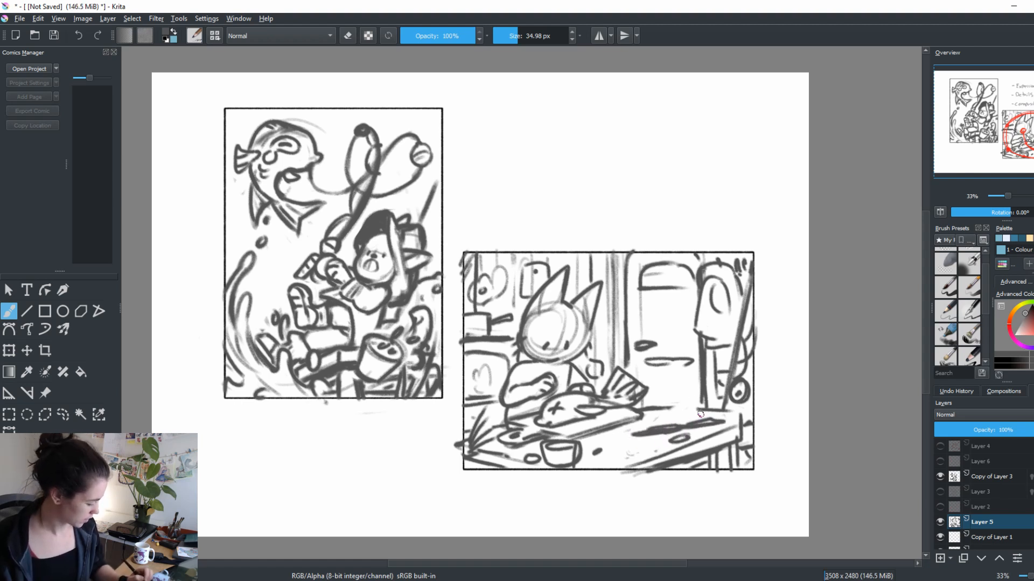
key(e)
mouse_move(709, 409)
mouse_down()
mouse_move(685, 399)
mouse_move(697, 417)
mouse_move(630, 441)
mouse_move(658, 439)
mouse_move(655, 448)
mouse_move(691, 435)
mouse_move(672, 433)
mouse_move(707, 420)
mouse_move(665, 418)
mouse_move(637, 451)
mouse_move(638, 427)
mouse_move(707, 417)
mouse_move(676, 435)
mouse_move(703, 430)
mouse_move(726, 399)
mouse_move(712, 390)
mouse_move(651, 418)
mouse_move(704, 422)
mouse_move(653, 421)
mouse_move(635, 433)
mouse_move(666, 441)
mouse_move(640, 424)
mouse_move(624, 438)
mouse_move(664, 444)
mouse_move(684, 429)
mouse_move(671, 442)
mouse_move(702, 432)
mouse_move(724, 400)
mouse_move(721, 419)
mouse_move(728, 393)
mouse_move(708, 429)
mouse_up()
key(e)
Refine the open book's two pages with short text lines, and redraw the table's edge around it
key(e)
key(e)
key(e)
key(e)
mouse_move(670, 398)
mouse_down()
mouse_move(663, 420)
mouse_move(631, 430)
mouse_up()
key(e)
key(e)
mouse_move(635, 418)
mouse_down()
mouse_move(621, 433)
mouse_move(659, 420)
mouse_up()
mouse_move(641, 417)
mouse_down()
mouse_move(623, 438)
mouse_move(664, 445)
mouse_move(630, 445)
mouse_move(730, 432)
mouse_move(645, 463)
mouse_move(734, 436)
mouse_move(709, 436)
mouse_move(740, 420)
mouse_move(717, 420)
mouse_move(741, 424)
mouse_up()
key(e)
key(e)
key(e)
key(e)
drag(741, 423, 741, 435)
key(e)
key(e)
mouse_move(662, 408)
mouse_down()
mouse_move(640, 409)
mouse_move(737, 425)
mouse_move(659, 441)
mouse_move(697, 397)
mouse_move(678, 411)
mouse_up()
drag(691, 400, 685, 411)
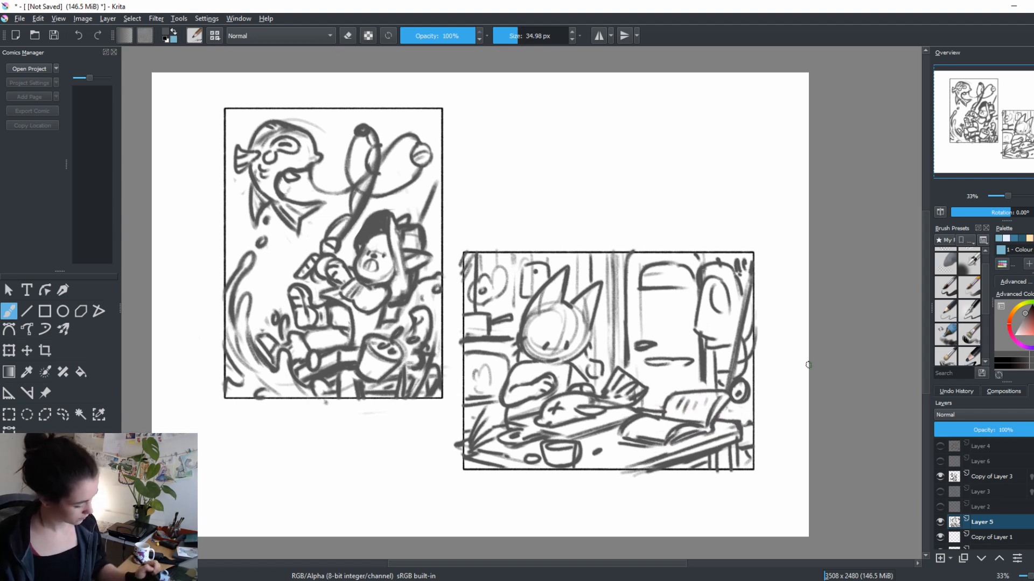
Darken the table's front edge and legs, the diagonal pole, and the lower edge of the hanging garment
mouse_move(623, 427)
mouse_down()
mouse_move(653, 447)
mouse_move(631, 456)
mouse_up()
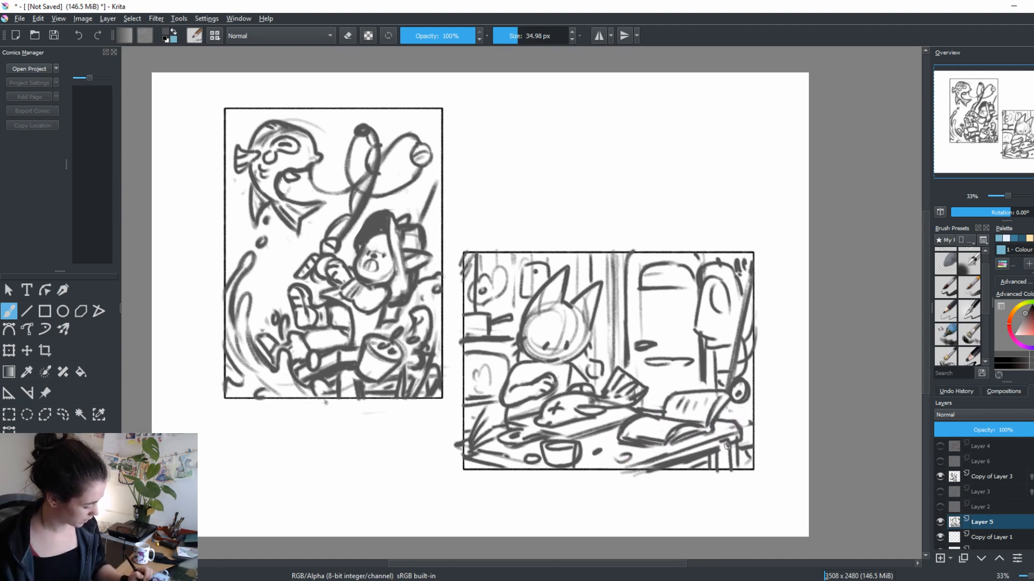
mouse_move(713, 447)
mouse_down()
mouse_move(710, 469)
mouse_move(721, 472)
mouse_up()
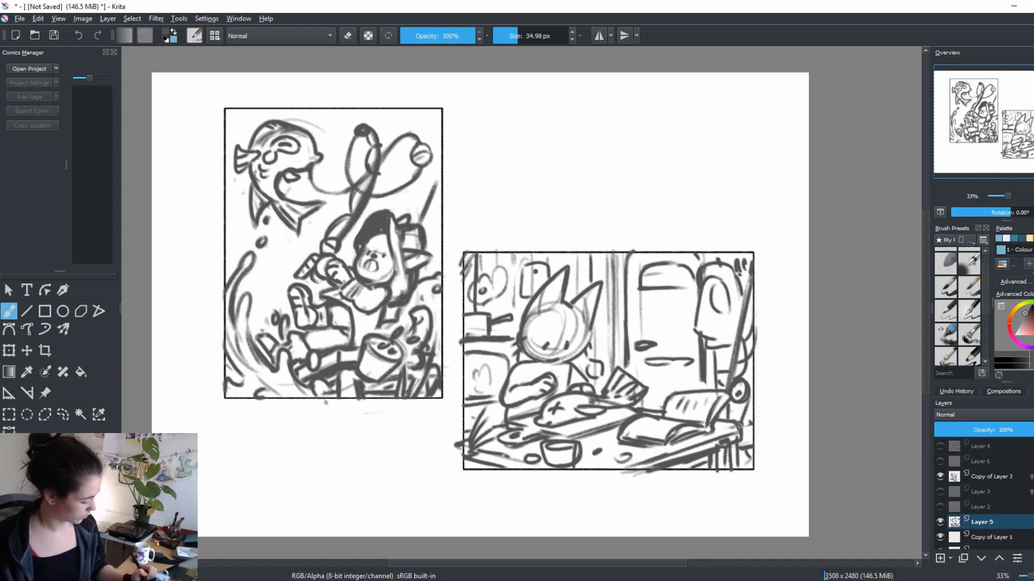
drag(760, 264, 728, 377)
mouse_move(700, 300)
mouse_down()
mouse_move(722, 338)
mouse_move(728, 316)
mouse_up()
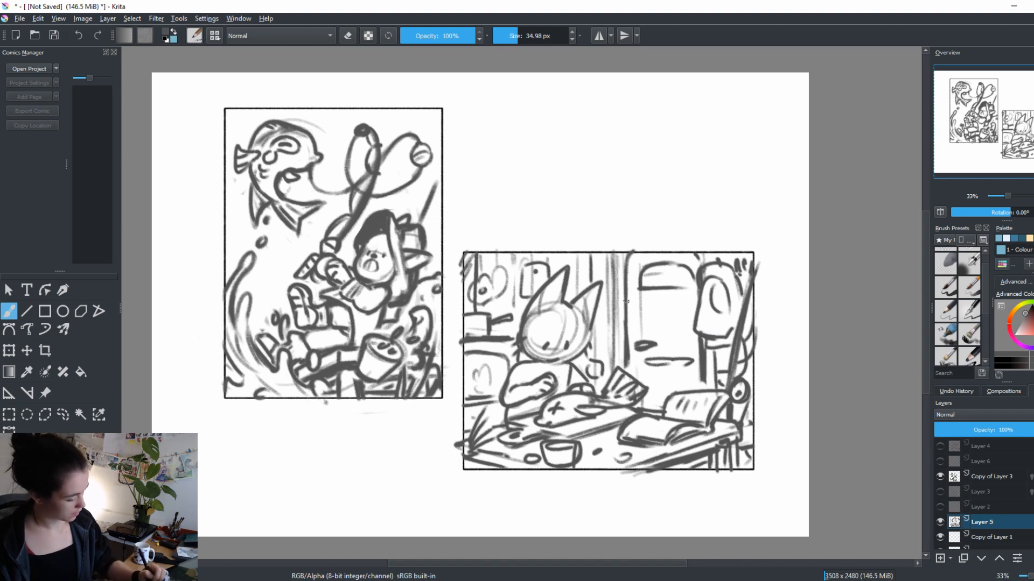
Sketch a small lettered sign hanging on the door behind the cat in the landscape scene, undoing the misplaced strokes
mouse_move(627, 302)
mouse_down()
mouse_move(626, 332)
mouse_move(661, 324)
mouse_up()
mouse_move(666, 311)
mouse_down()
mouse_move(678, 304)
mouse_move(668, 326)
mouse_move(666, 305)
mouse_move(685, 318)
mouse_move(647, 333)
mouse_move(687, 323)
mouse_move(671, 339)
mouse_move(648, 333)
mouse_up()
key(ctrl+z)
key(ctrl+z)
key(ctrl+z)
mouse_move(648, 324)
mouse_down()
mouse_move(682, 333)
mouse_move(681, 309)
mouse_move(678, 335)
mouse_up()
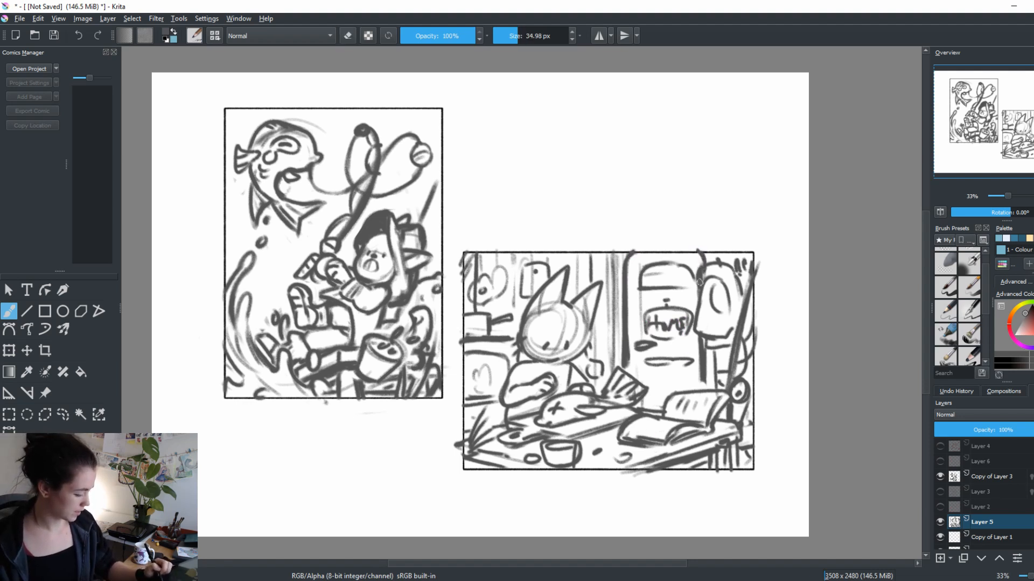
Clean up stray strokes along the landscape scene's edge and add short strokes to the front of the table and the corner plant
key(e)
drag(751, 383, 752, 452)
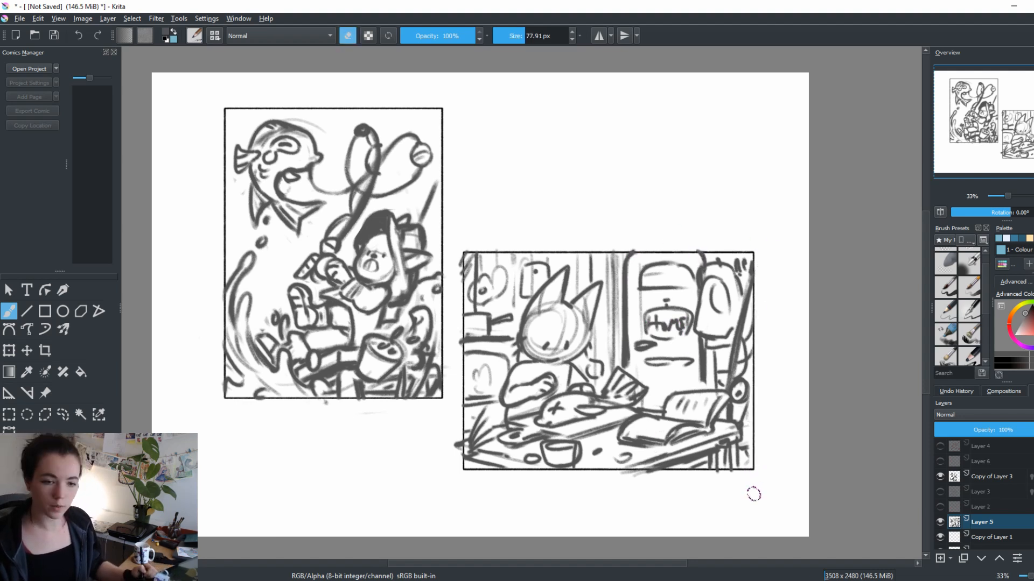
key(e)
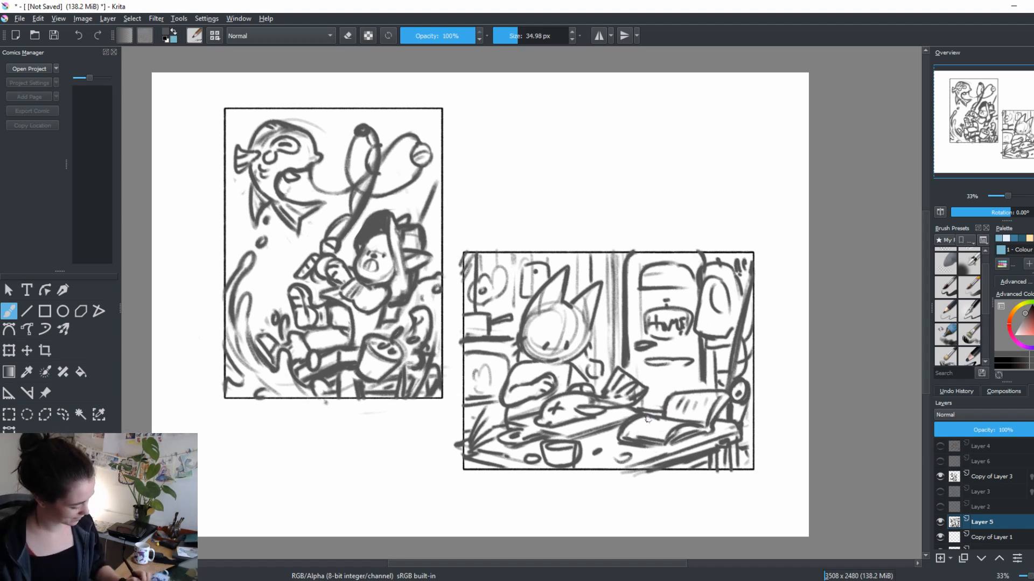
key(e)
key(e)
mouse_move(572, 459)
mouse_down()
mouse_move(577, 452)
mouse_move(582, 463)
mouse_up()
drag(474, 447, 482, 467)
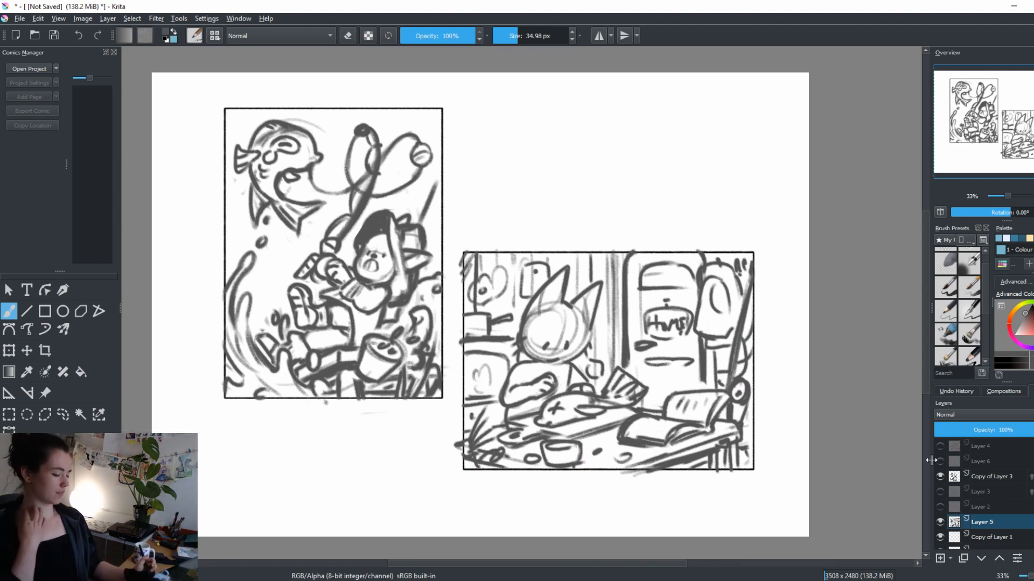
Compare the landscape scene with and without the red path on Layer 2, and check the contents of the other hidden layers
click(941, 506)
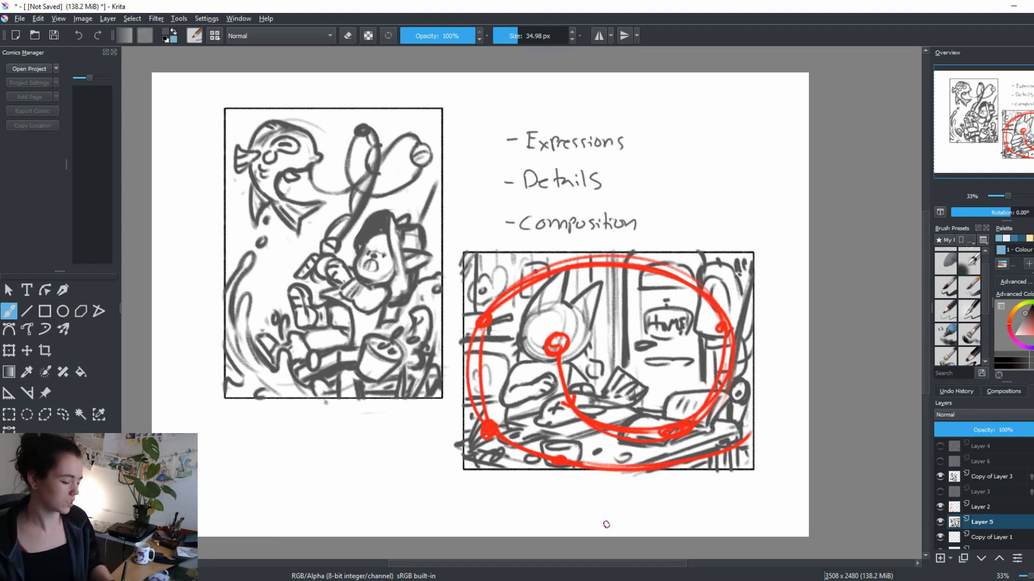
click(940, 507)
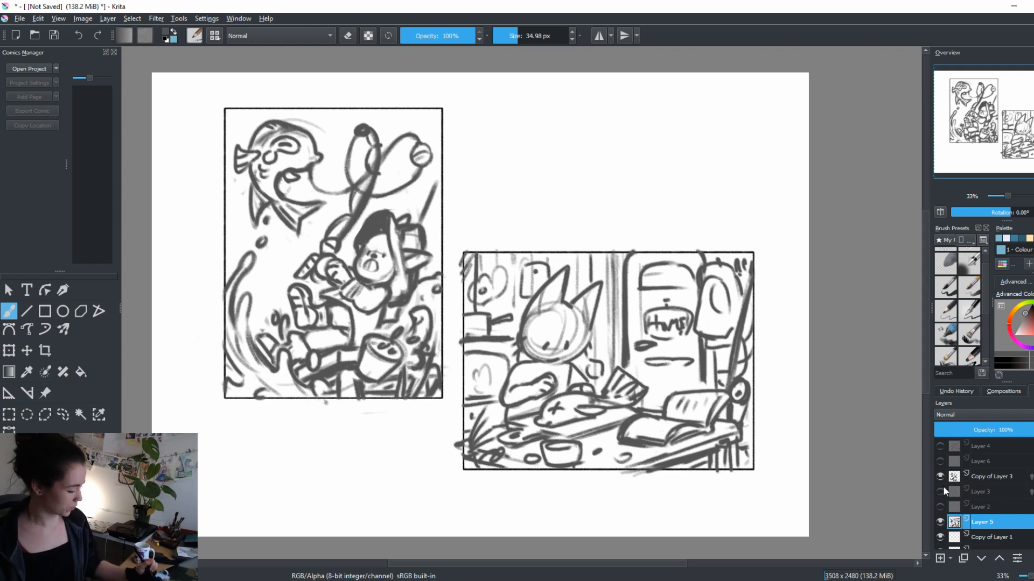
click(940, 446)
click(940, 461)
click(940, 461)
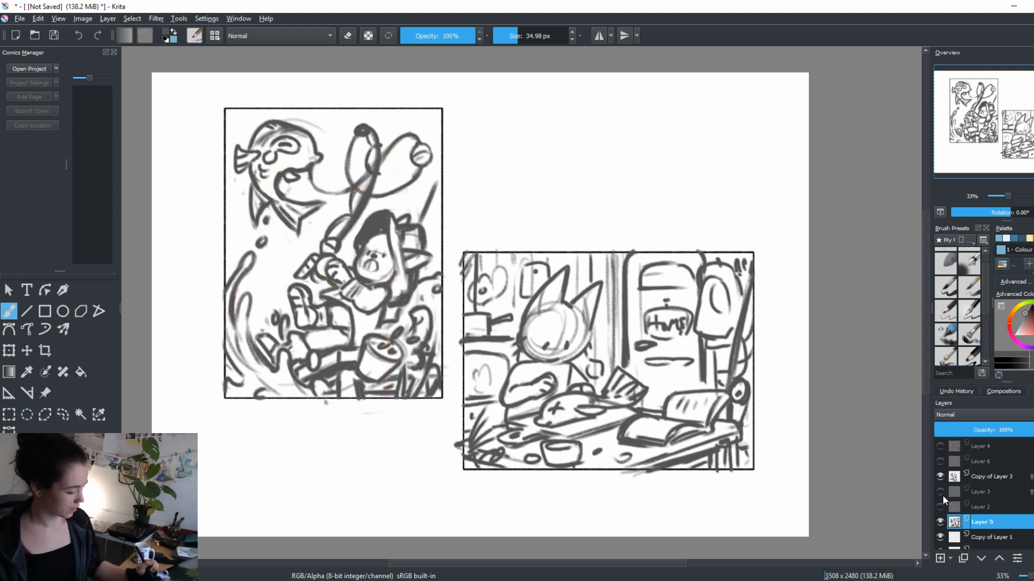
click(942, 492)
click(941, 491)
click(940, 506)
click(939, 503)
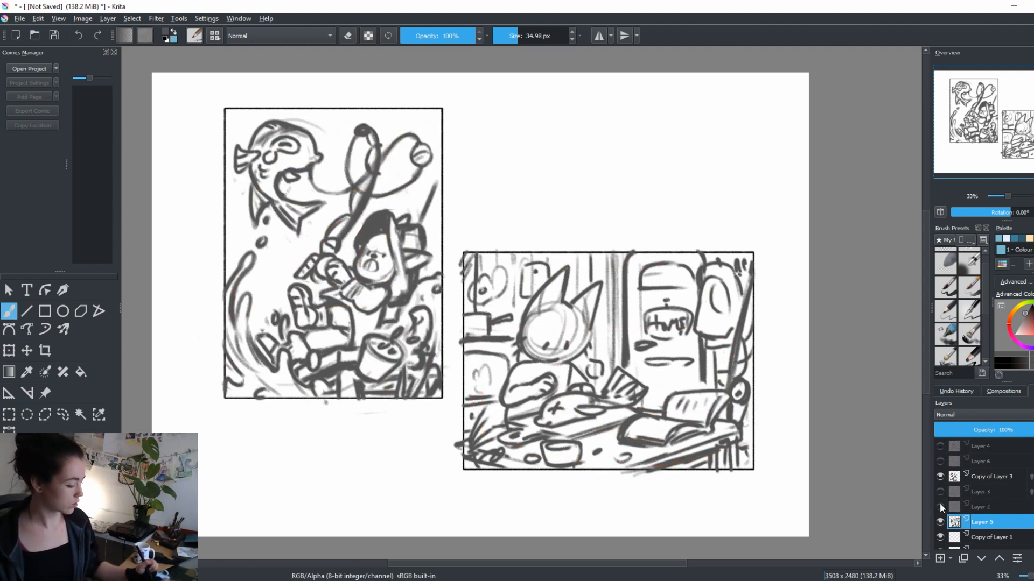
Show Layer 2 and delete its red viewing path from the area around the landscape scene, keeping the handwritten list
click(939, 504)
click(8, 415)
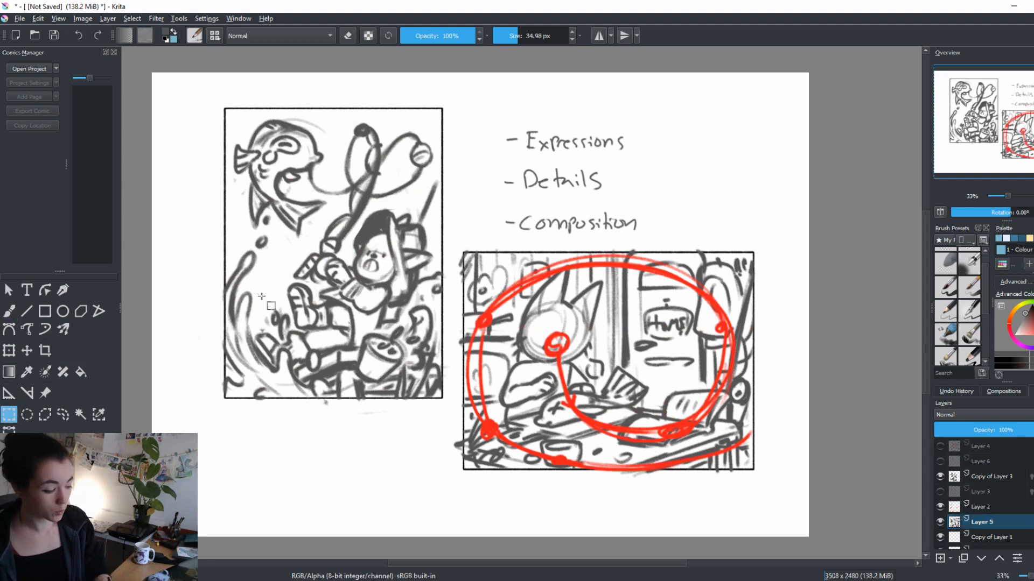
drag(458, 241, 765, 482)
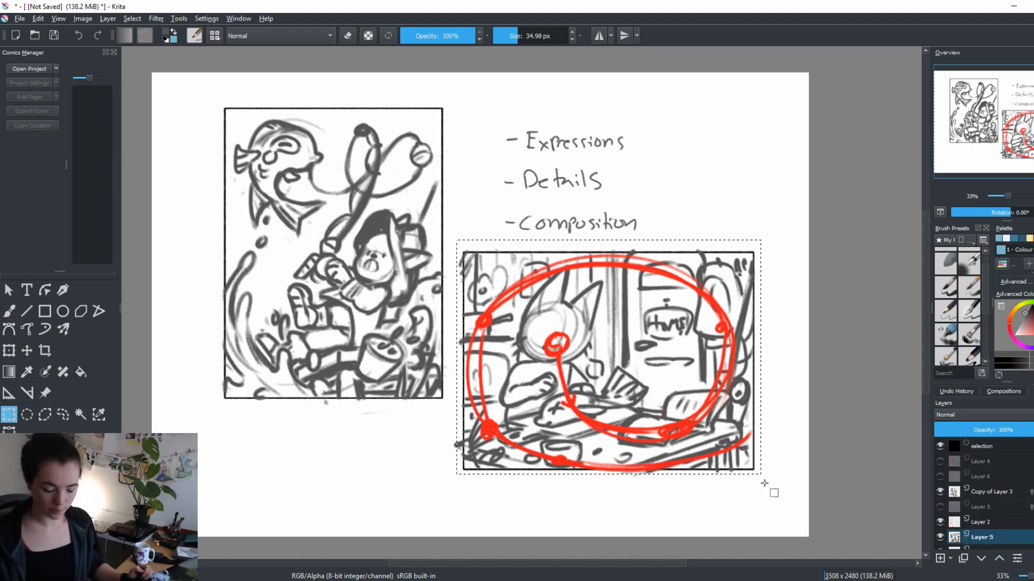
key(Delete)
key(ctrl+z)
click(977, 522)
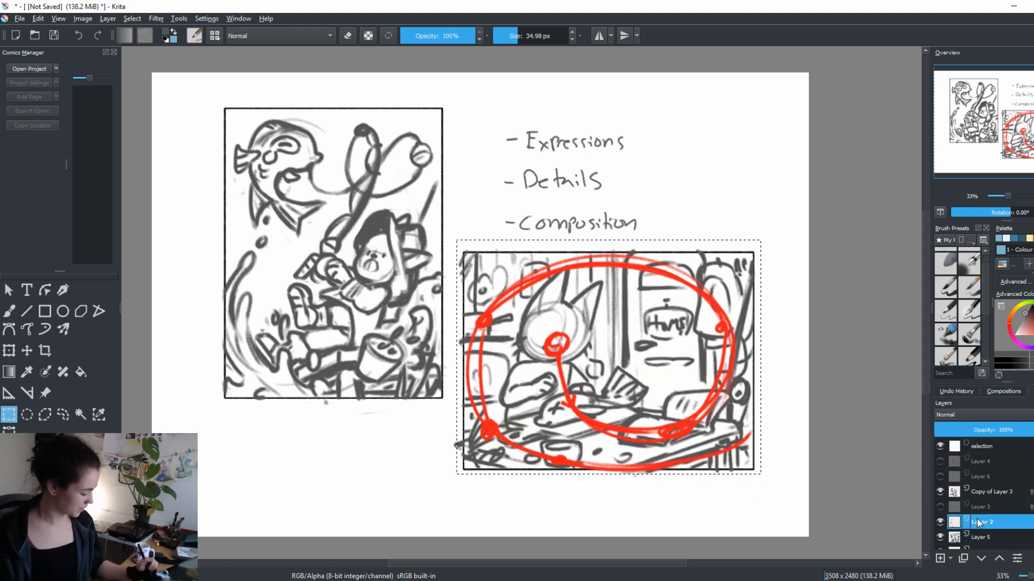
key(Delete)
key(ctrl+shift+a)
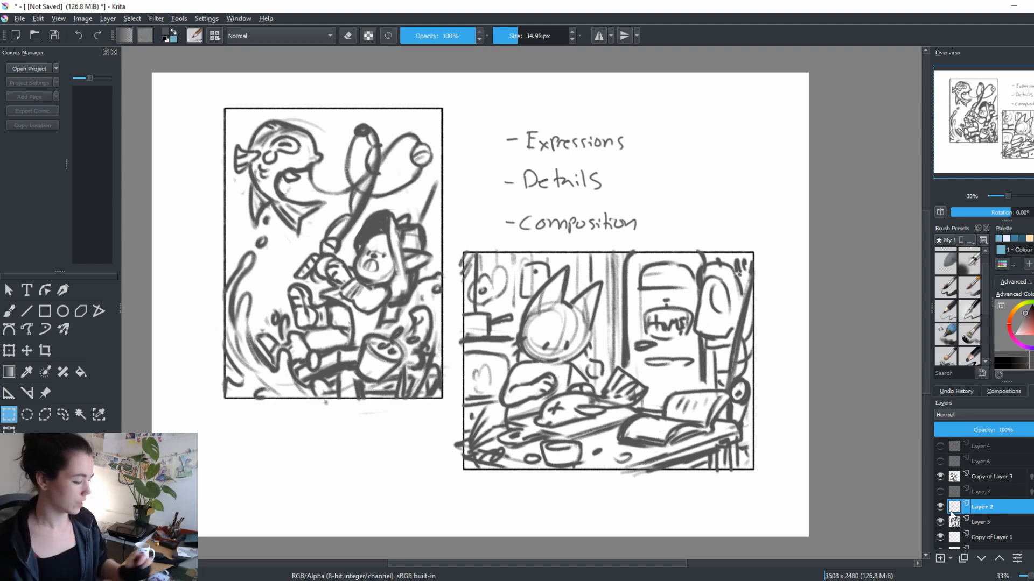
Reduce the brush size to 15.88 px and handwrite "WHAT", "WHO" and "Where" on separate lines below the portrait scene
scroll(925, 248, down, 5)
scroll(915, 247, up, 4)
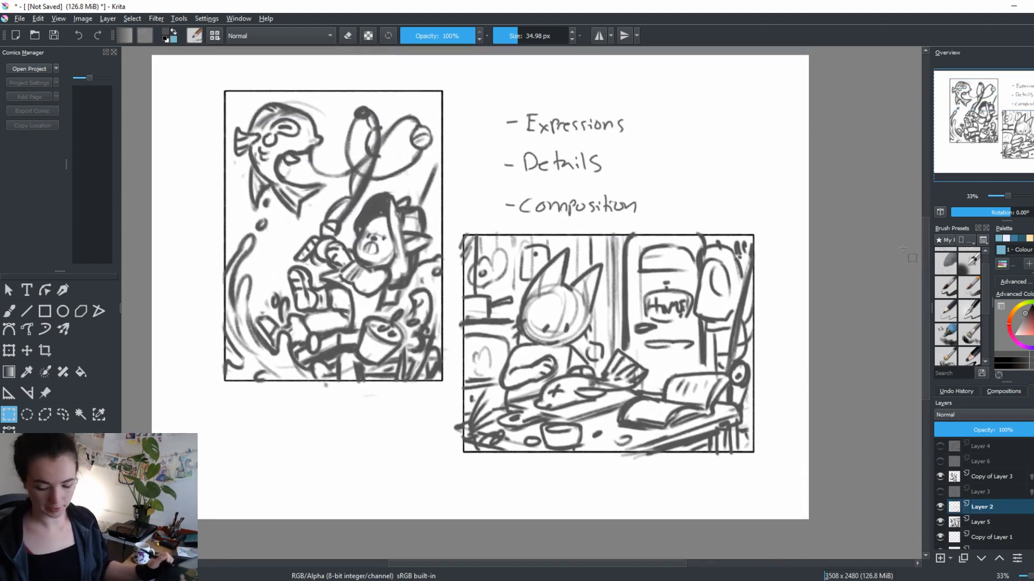
key(b)
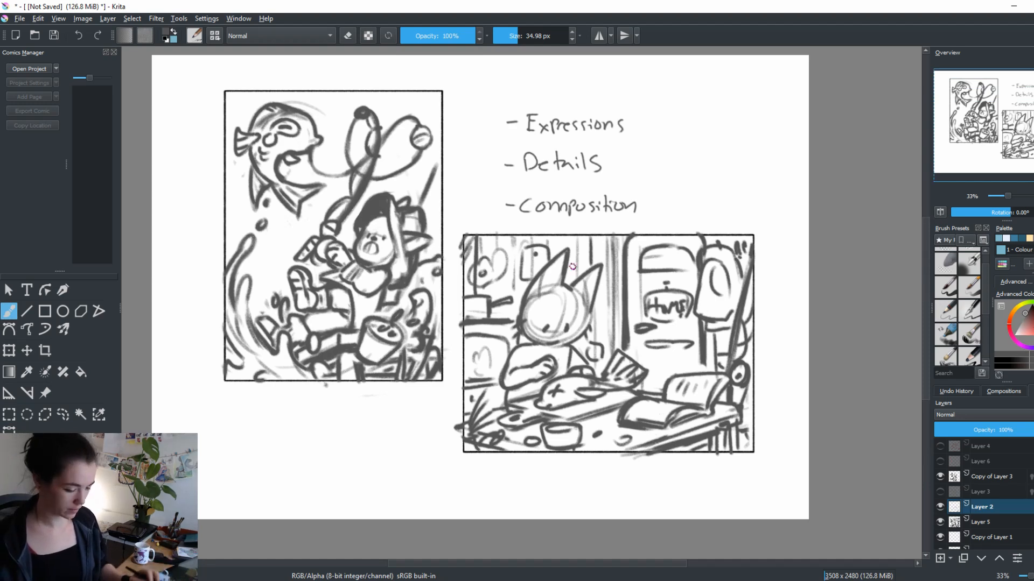
drag(580, 359, 753, 345)
key(b)
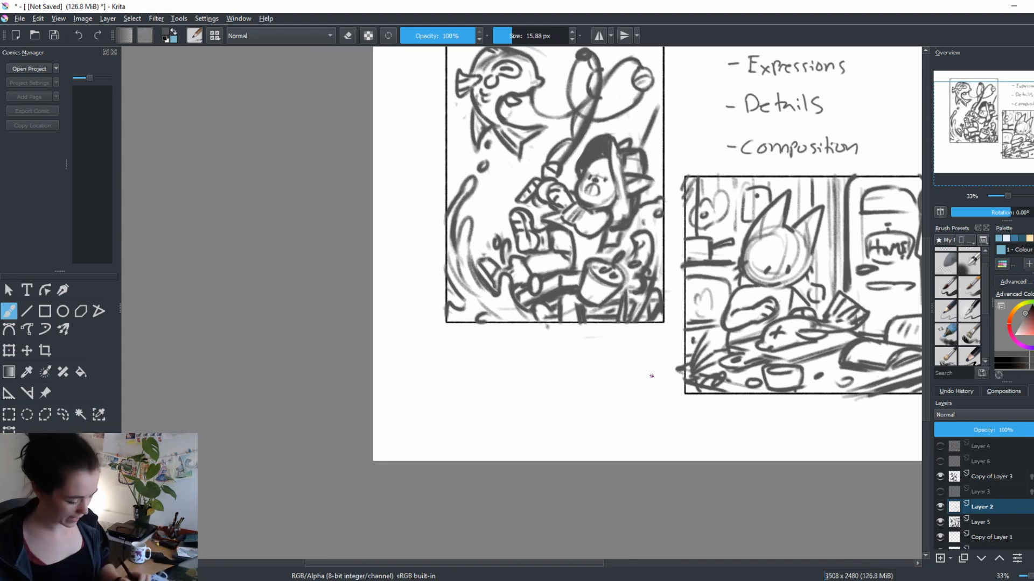
drag(443, 343, 478, 347)
mouse_move(484, 340)
mouse_down()
mouse_move(484, 354)
mouse_move(492, 340)
mouse_up()
drag(440, 360, 471, 373)
mouse_move(463, 366)
mouse_down()
mouse_move(481, 364)
mouse_move(443, 395)
mouse_move(461, 378)
mouse_move(462, 392)
mouse_move(475, 386)
mouse_up()
drag(477, 388, 487, 386)
drag(487, 390, 499, 394)
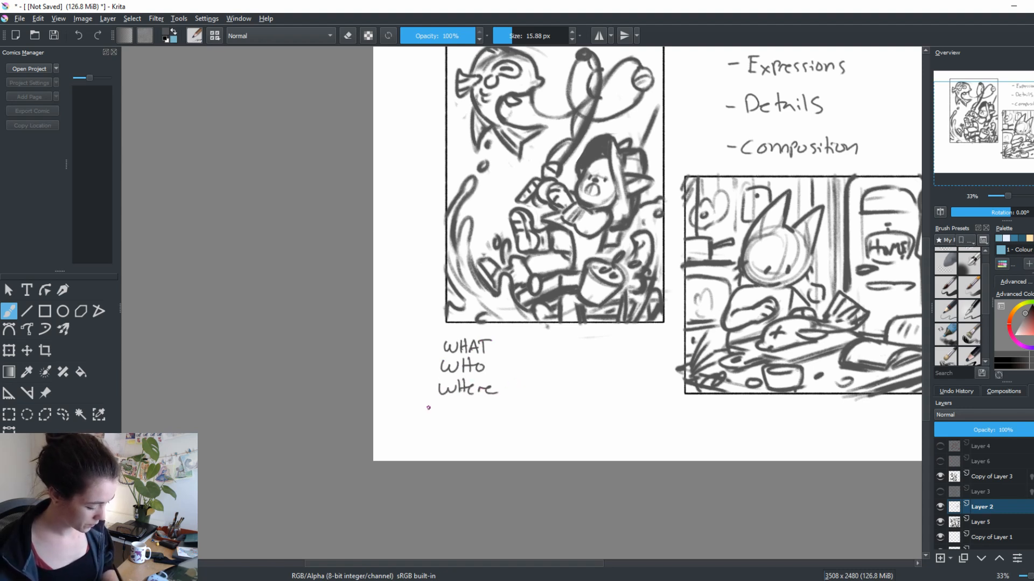
Add question marks to the three words, write "When?" beneath them, and put a dash after each question
click(497, 350)
drag(499, 335, 494, 363)
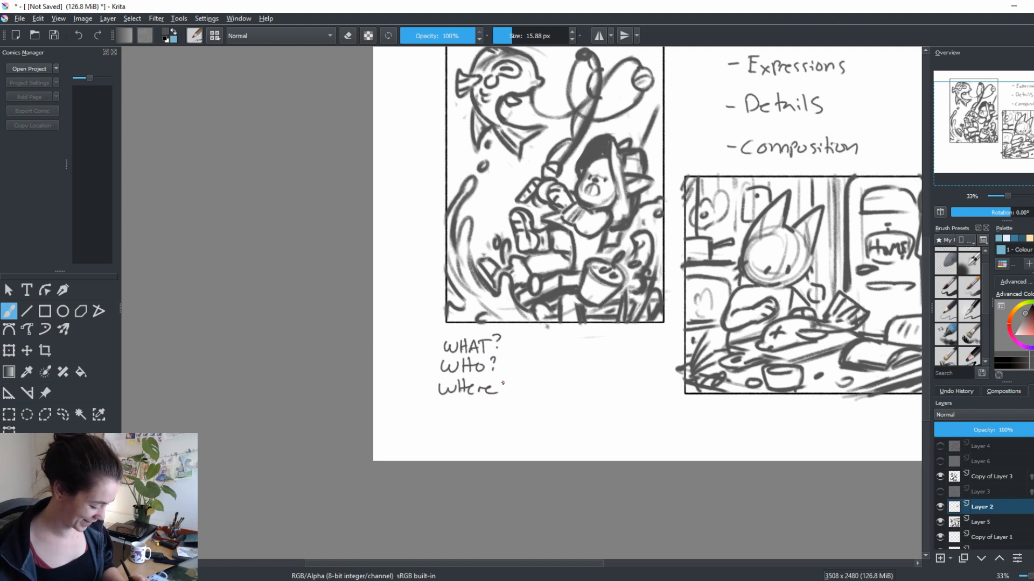
drag(583, 450, 605, 387)
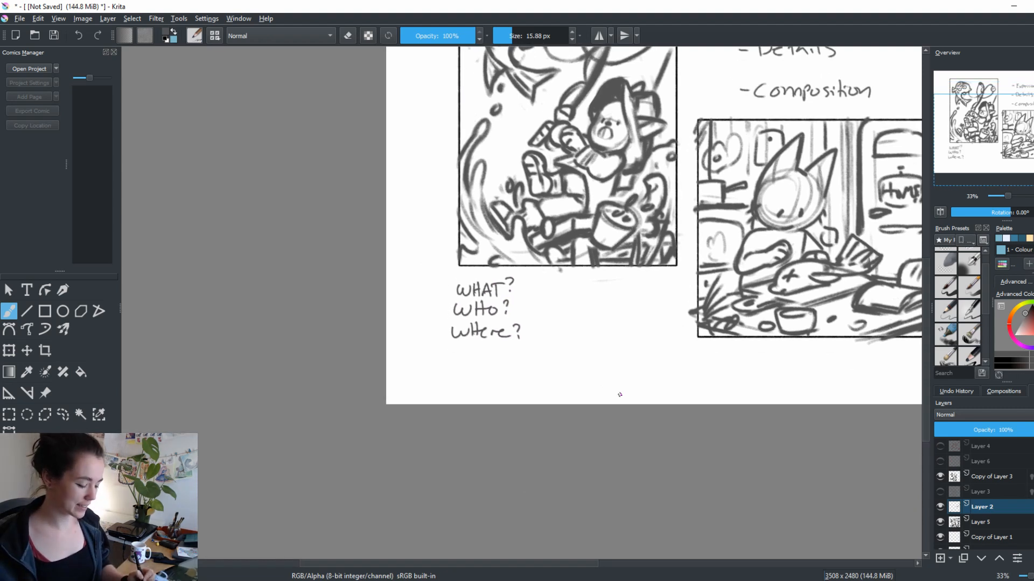
mouse_move(451, 350)
mouse_down()
mouse_move(467, 349)
mouse_move(471, 360)
mouse_move(509, 353)
mouse_up()
click(509, 356)
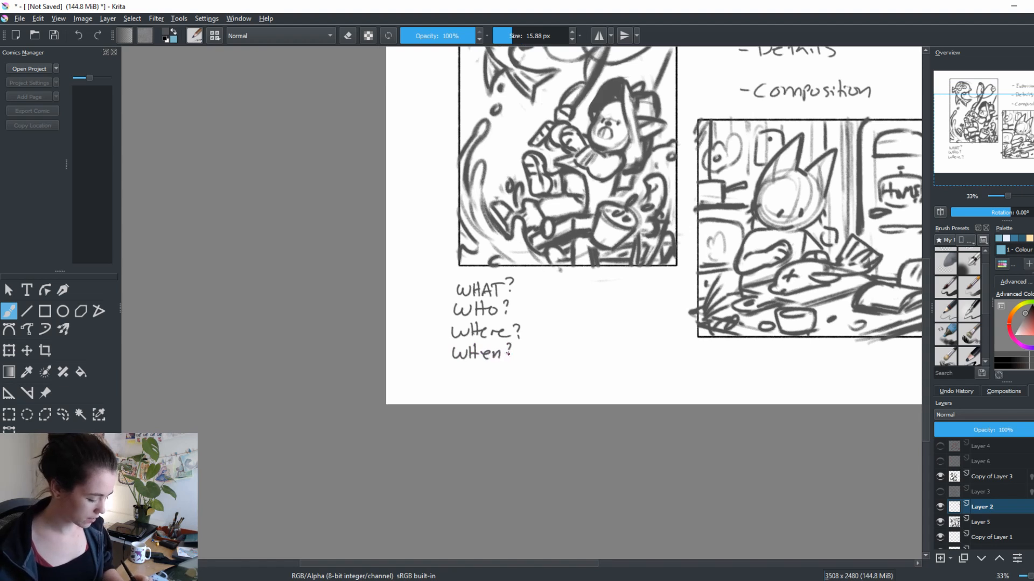
drag(536, 398, 519, 425)
drag(504, 316, 517, 316)
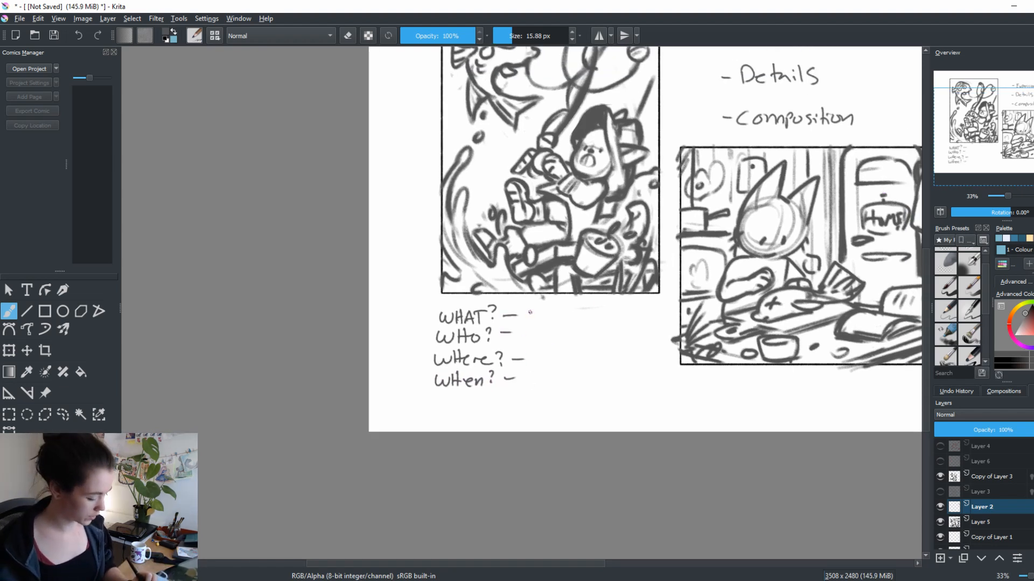
Handwrite "Fishing/cooking" as the answer to "WHAT?", redoing the misdrawn strokes
mouse_move(531, 307)
mouse_down()
mouse_move(530, 323)
mouse_move(546, 308)
mouse_up()
drag(541, 313, 566, 320)
drag(569, 314, 592, 323)
drag(606, 313, 609, 319)
key(ctrl+z)
key(ctrl+z)
drag(614, 313, 616, 313)
drag(624, 313, 630, 318)
drag(638, 310, 658, 328)
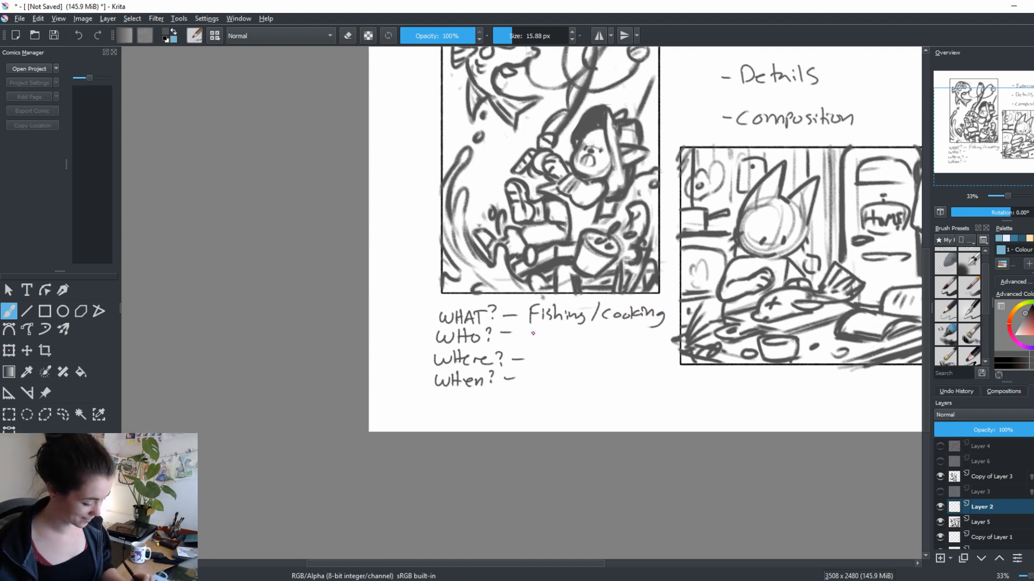
Handwrite "A cat" as the answer to "WHO?", undoing the misdrawn letters
drag(534, 332, 539, 343)
key(ctrl+z)
drag(528, 338, 581, 344)
key(ctrl+z)
drag(575, 335, 590, 334)
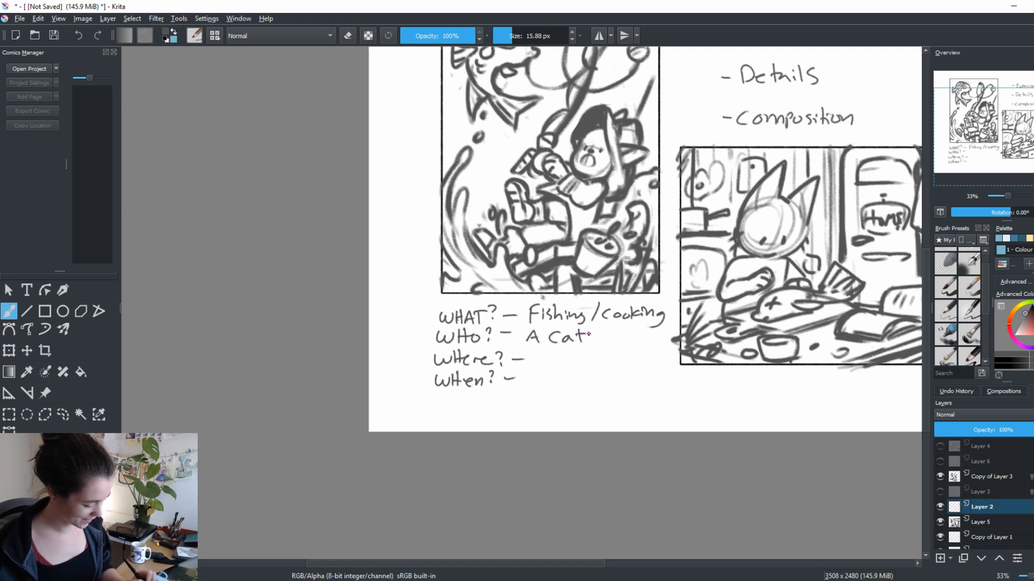
Handwrite "Lake/home" as the answer to "Where?" and scribble out the "When?" line
drag(582, 435, 539, 441)
drag(492, 357, 509, 371)
mouse_move(513, 356)
mouse_down()
mouse_move(540, 375)
mouse_move(573, 364)
mouse_move(599, 370)
mouse_up()
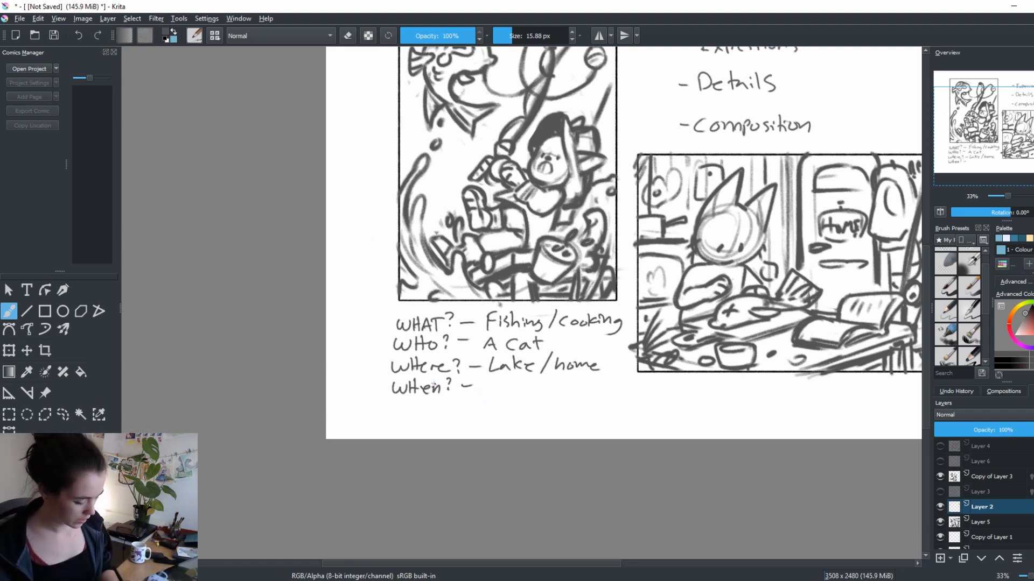
mouse_move(431, 381)
mouse_down()
mouse_move(411, 392)
mouse_move(475, 387)
mouse_up()
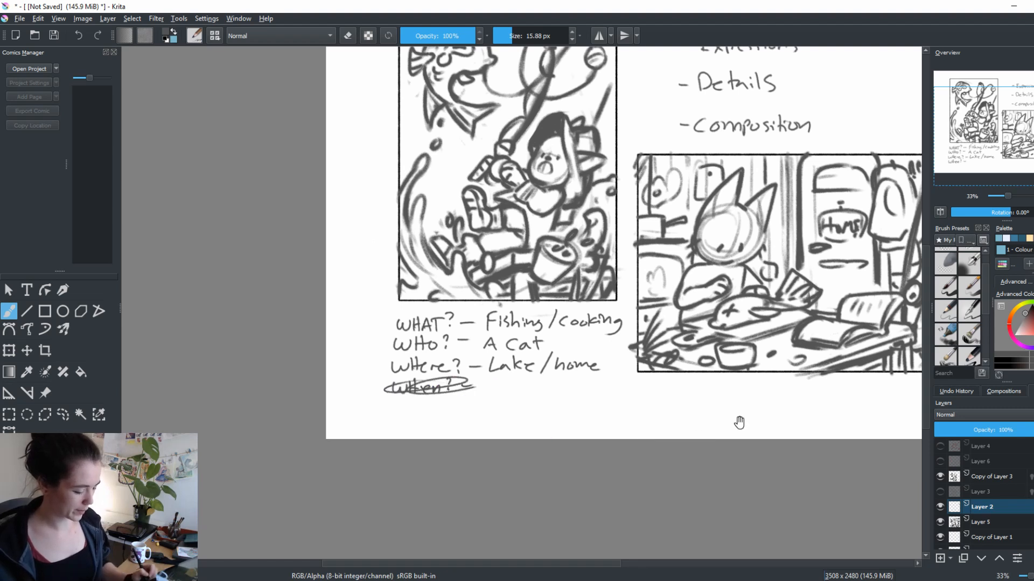
mouse_move(742, 423)
mouse_down()
mouse_move(666, 393)
mouse_move(741, 403)
mouse_up()
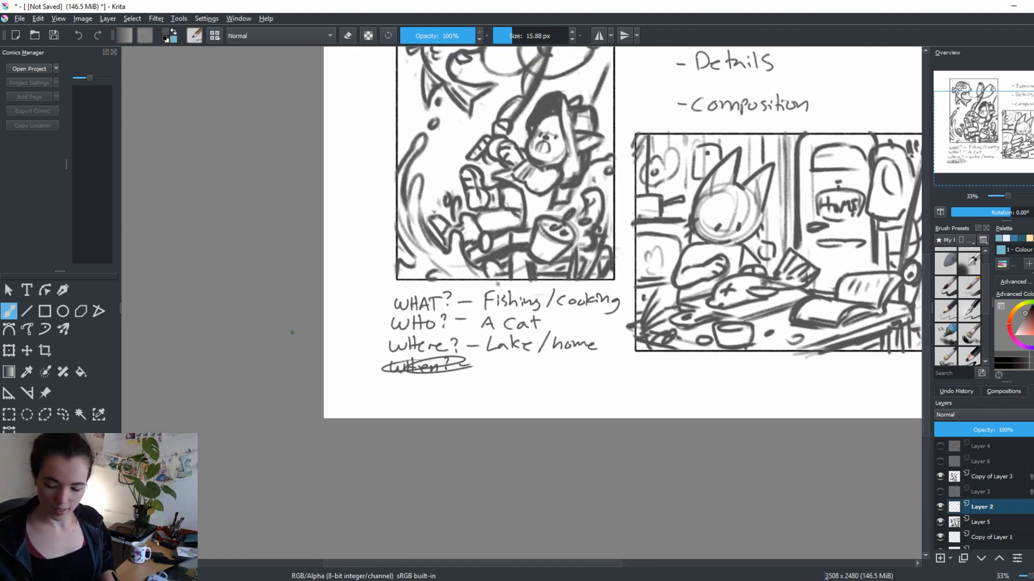
Select the handwritten questions, scale them down, and move them toward the page's edge below the portrait scene
key(ctrl+t)
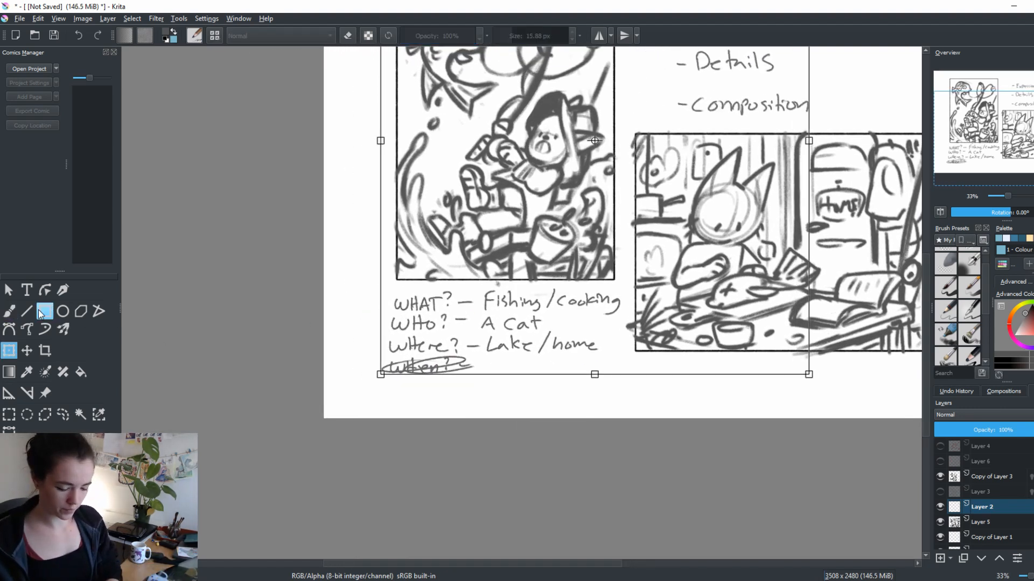
click(9, 415)
drag(379, 289, 634, 383)
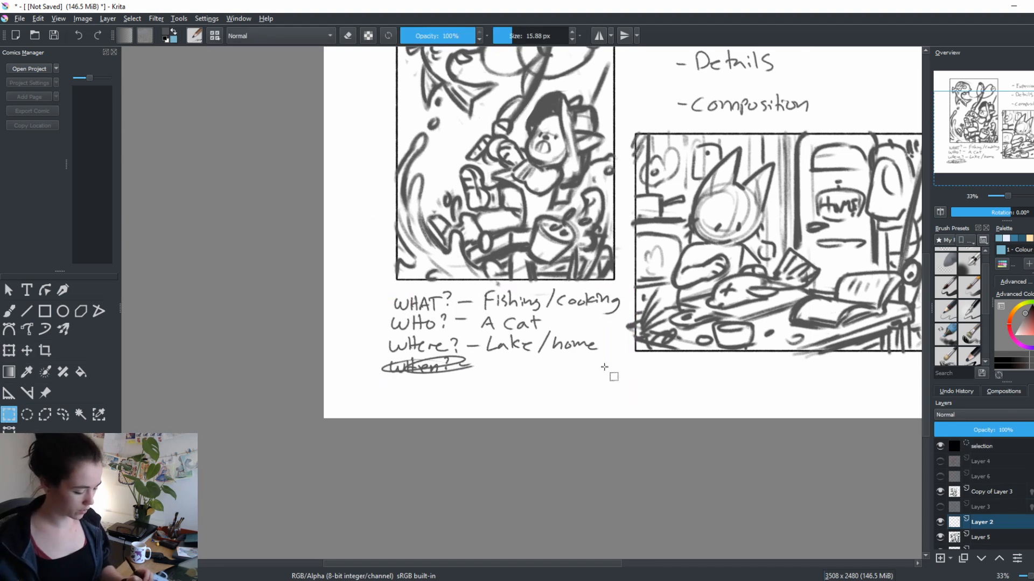
key(ctrl+t)
drag(602, 350, 555, 367)
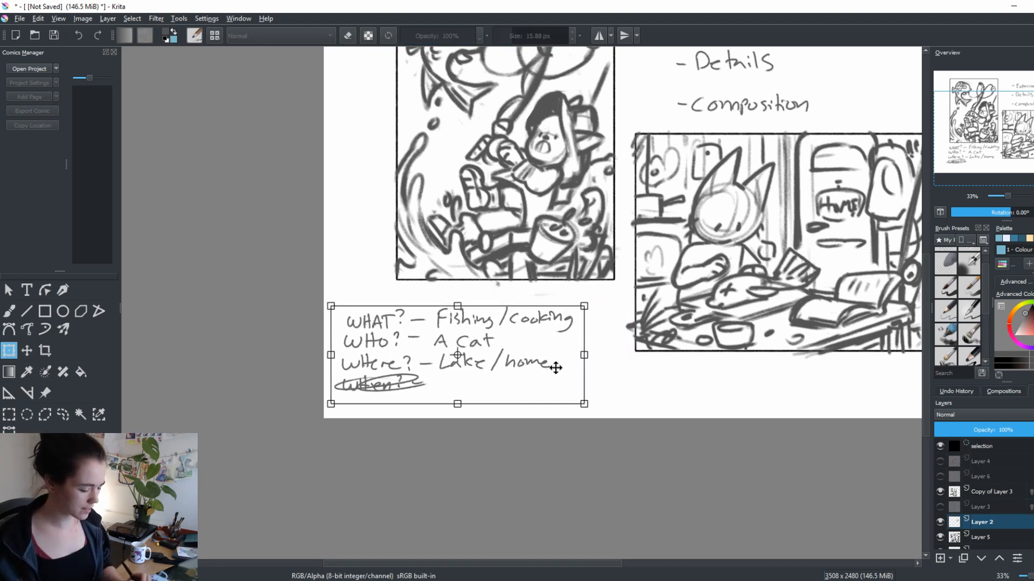
drag(585, 404, 533, 384)
drag(503, 353, 501, 334)
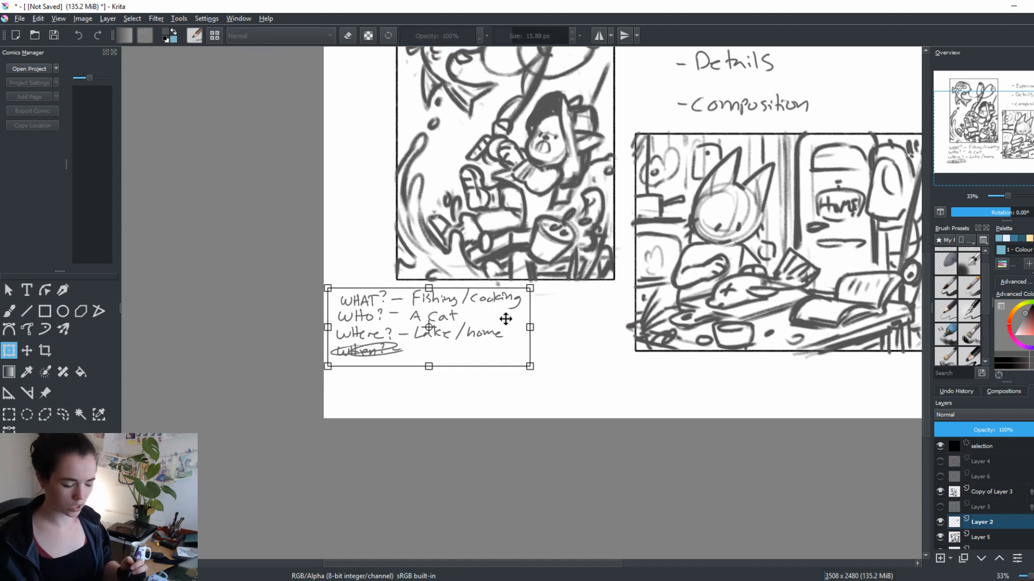
key(Return)
key(ctrl+shift+a)
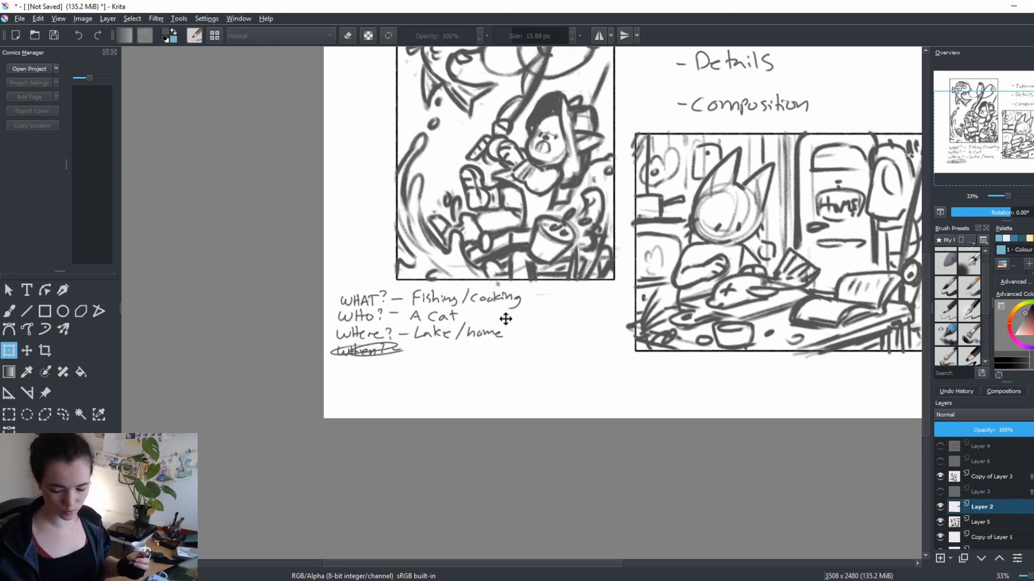
Move the handwritten questions down near the page's lower edge, leaving space beneath the portrait scene
key(b)
drag(587, 348, 594, 357)
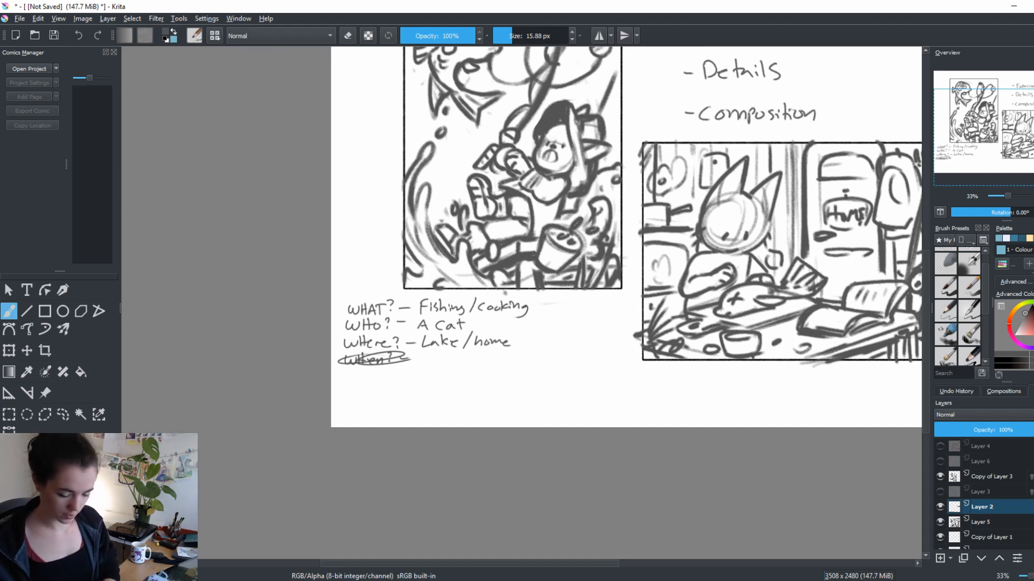
key(ctrl+r)
drag(332, 276, 554, 398)
key(ctrl+t)
key(Return)
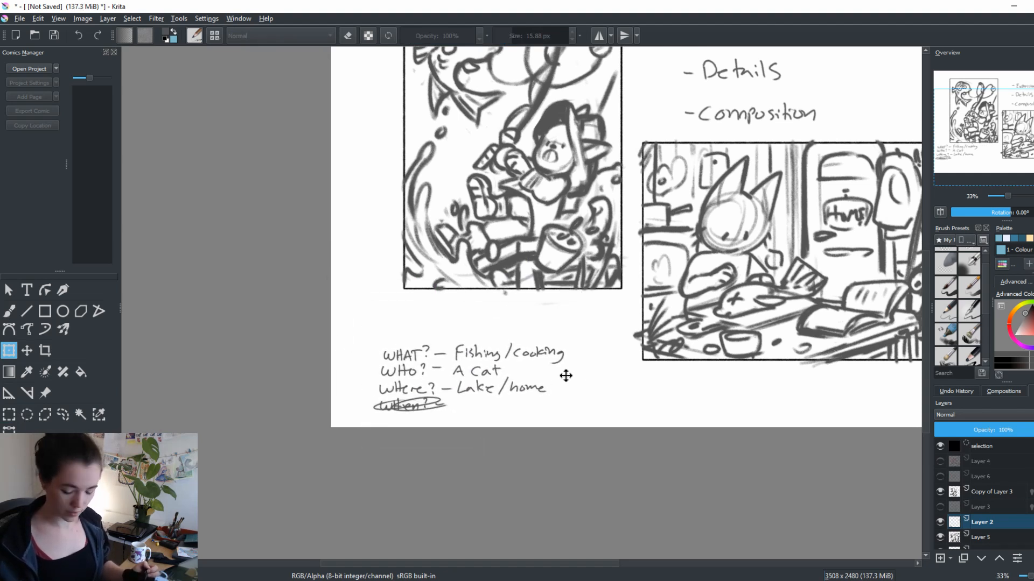
key(b)
key(ctrl+shift+a)
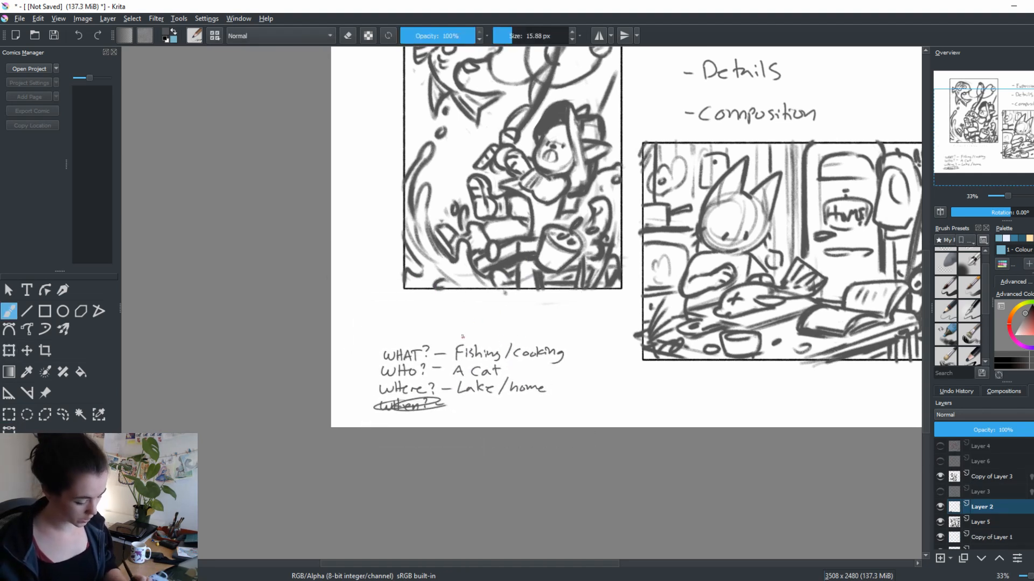
Draw a short connecting line above "Fishing" and handwrite "Rod, Lake" directly below the portrait scene
drag(557, 404, 577, 409)
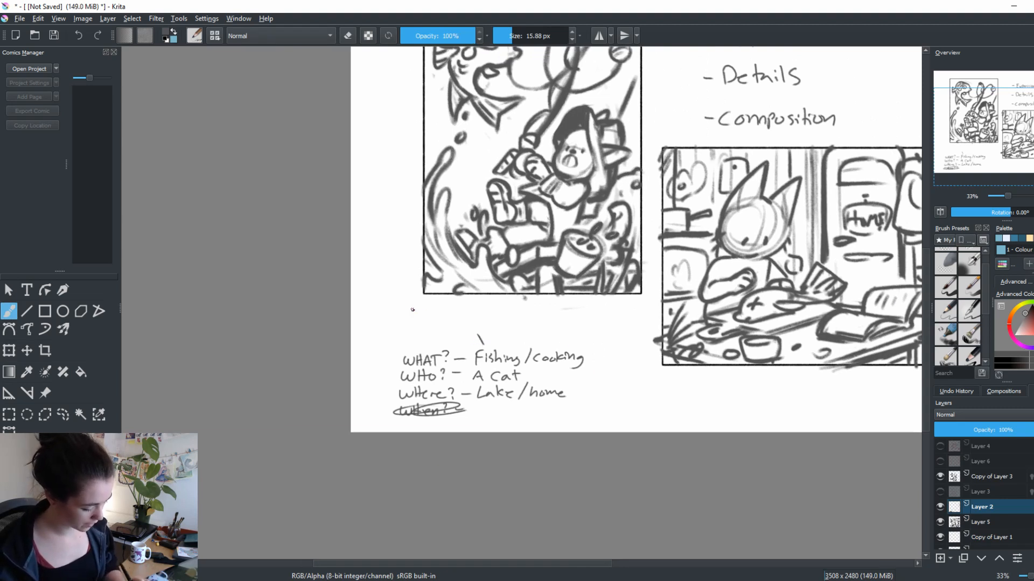
mouse_move(409, 303)
mouse_down()
mouse_move(414, 311)
mouse_move(428, 299)
mouse_move(474, 305)
mouse_up()
click(434, 308)
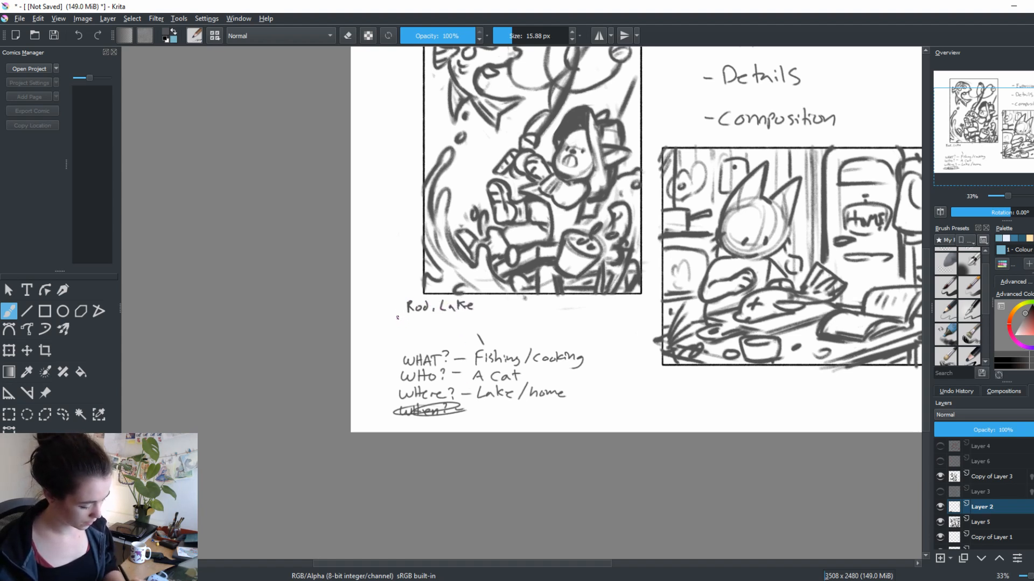
Handwrite "Pier, Gear, Fish, water" beneath "Rod, Lake" and add a short dash after "Lake"
mouse_move(395, 328)
mouse_down()
mouse_move(399, 317)
mouse_move(404, 327)
mouse_up()
drag(407, 321, 413, 323)
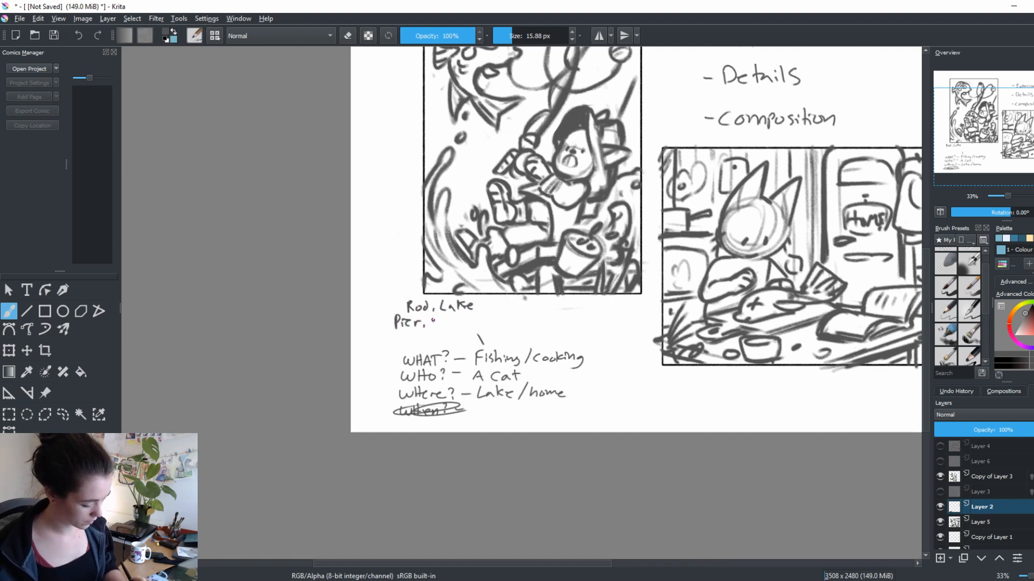
drag(437, 317, 500, 324)
drag(538, 423, 514, 446)
drag(382, 355, 423, 358)
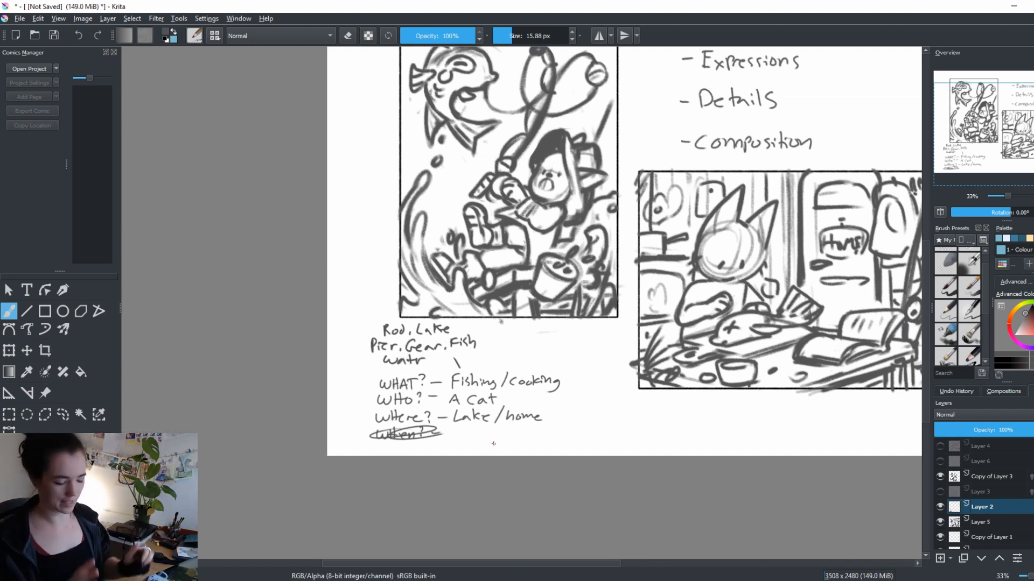
drag(454, 327, 464, 325)
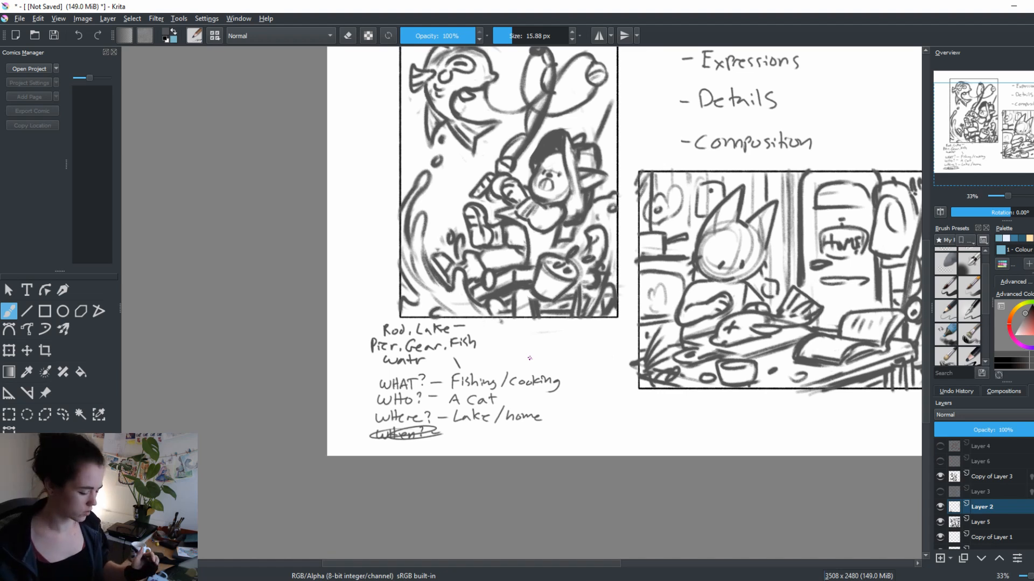
Draw a short connecting line above "cooking" and handwrite "Cutting board", an abbreviated "knife", "kitchen, home" beside the fishing details
mouse_move(529, 359)
mouse_down()
mouse_move(524, 366)
mouse_move(615, 369)
mouse_up()
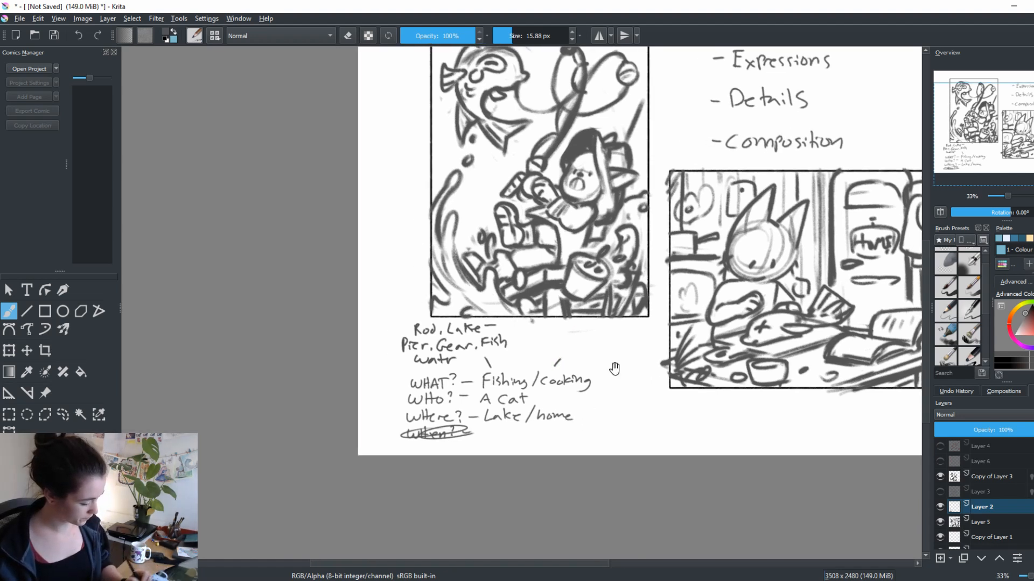
mouse_move(537, 328)
mouse_down()
mouse_move(573, 340)
mouse_move(609, 334)
mouse_up()
mouse_move(603, 327)
mouse_down()
mouse_move(612, 334)
mouse_move(614, 320)
mouse_up()
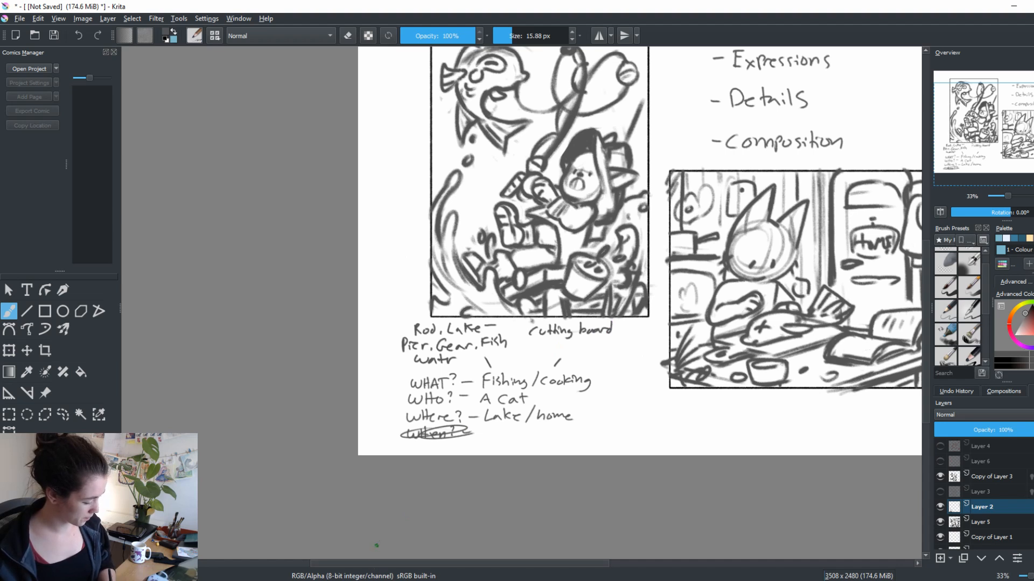
mouse_move(529, 339)
mouse_down()
mouse_move(530, 350)
mouse_move(544, 349)
mouse_up()
drag(548, 341, 552, 344)
drag(553, 346, 602, 347)
drag(603, 345, 619, 346)
mouse_move(626, 332)
mouse_down()
mouse_move(632, 345)
mouse_move(654, 343)
mouse_up()
Extend the cooking details with handwritten "spices, table" and "warm" below "kitchen, home"
drag(578, 349, 570, 364)
drag(571, 353, 588, 360)
drag(592, 357, 599, 360)
mouse_move(608, 353)
mouse_down()
mouse_move(600, 361)
mouse_move(650, 357)
mouse_move(613, 369)
mouse_move(642, 370)
mouse_up()
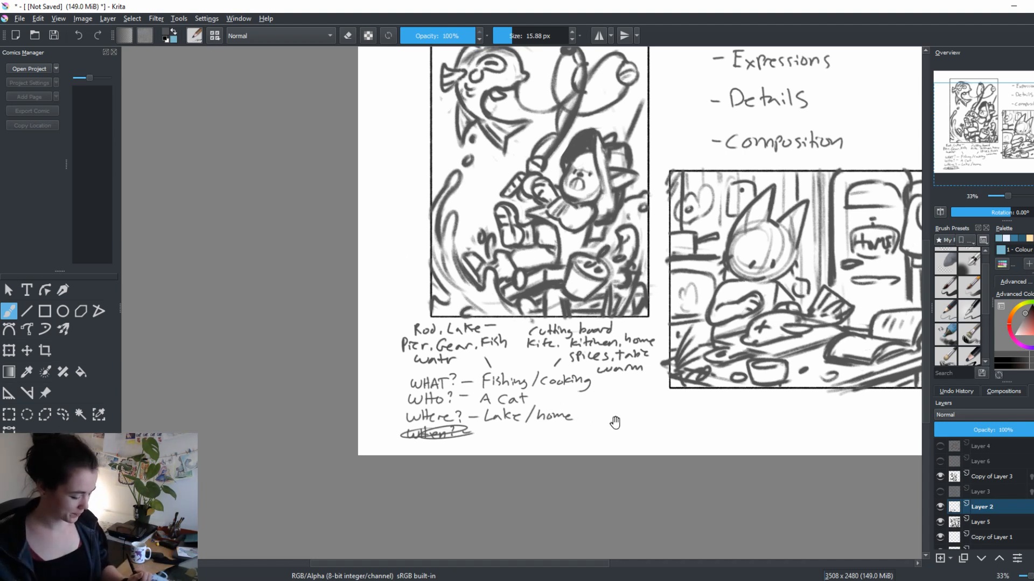
Draw two curved arrows from the "Where?" line, one up to the fishing details and one up to the cooking details
drag(631, 404, 612, 413)
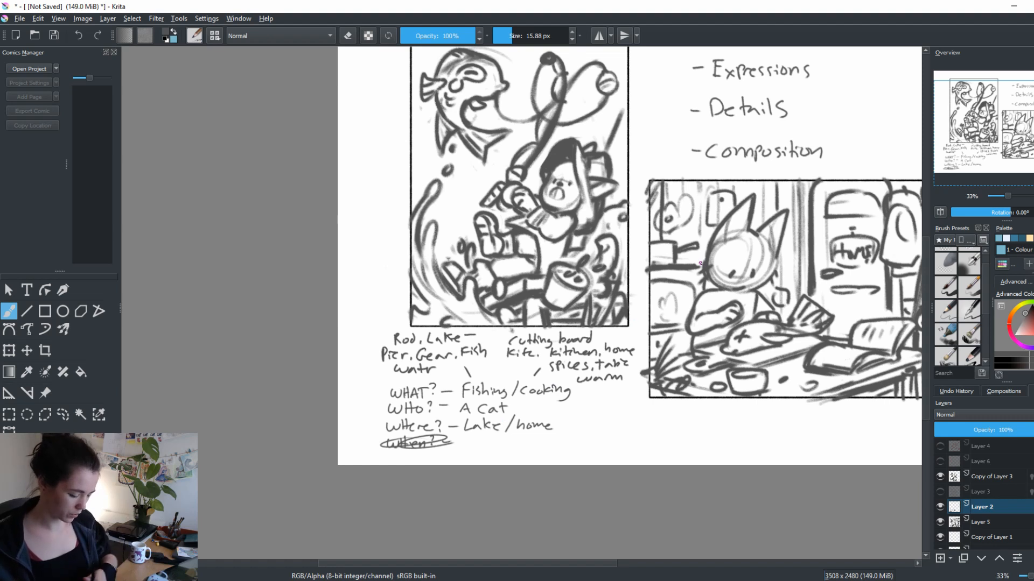
drag(574, 435, 569, 423)
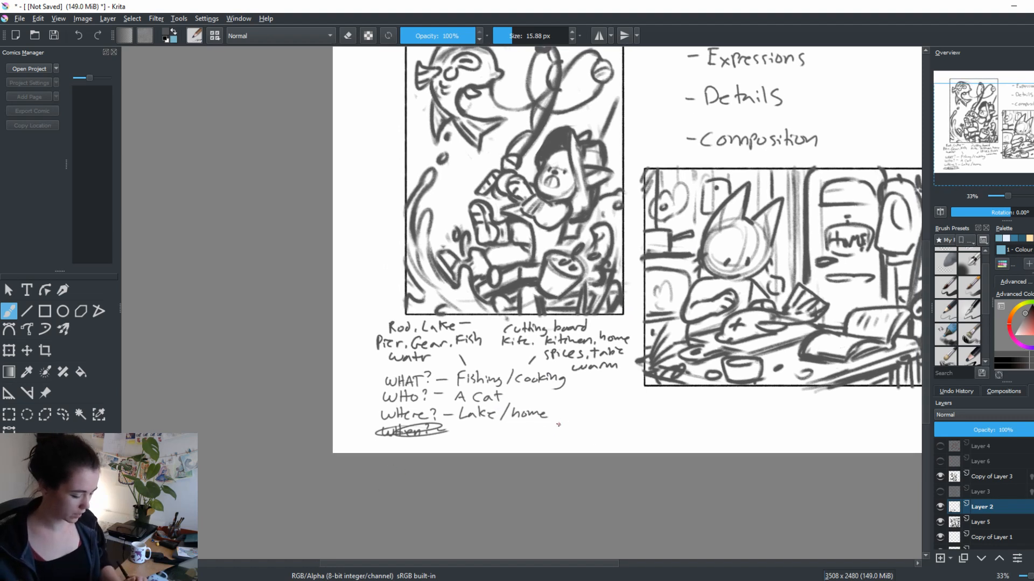
mouse_move(362, 416)
mouse_down()
mouse_move(361, 372)
mouse_move(383, 371)
mouse_up()
mouse_move(554, 417)
mouse_down()
mouse_move(589, 393)
mouse_move(586, 378)
mouse_up()
mouse_move(581, 385)
mouse_down()
mouse_move(586, 374)
mouse_move(591, 384)
mouse_up()
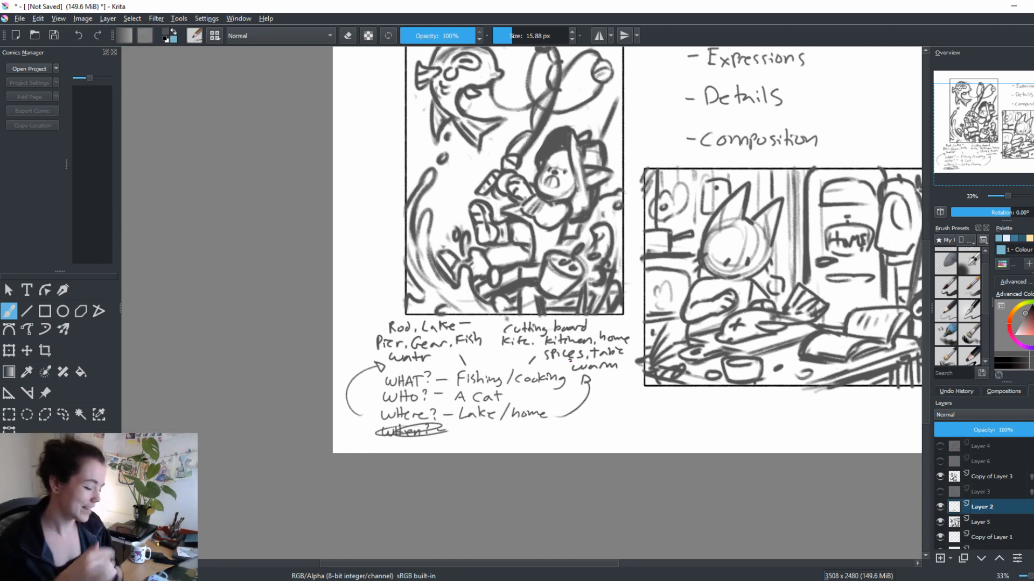
Handwrite "Homework — 1 illustration" below the landscape kitchen scene, with dots before and after "1 illustration"
drag(735, 438, 620, 390)
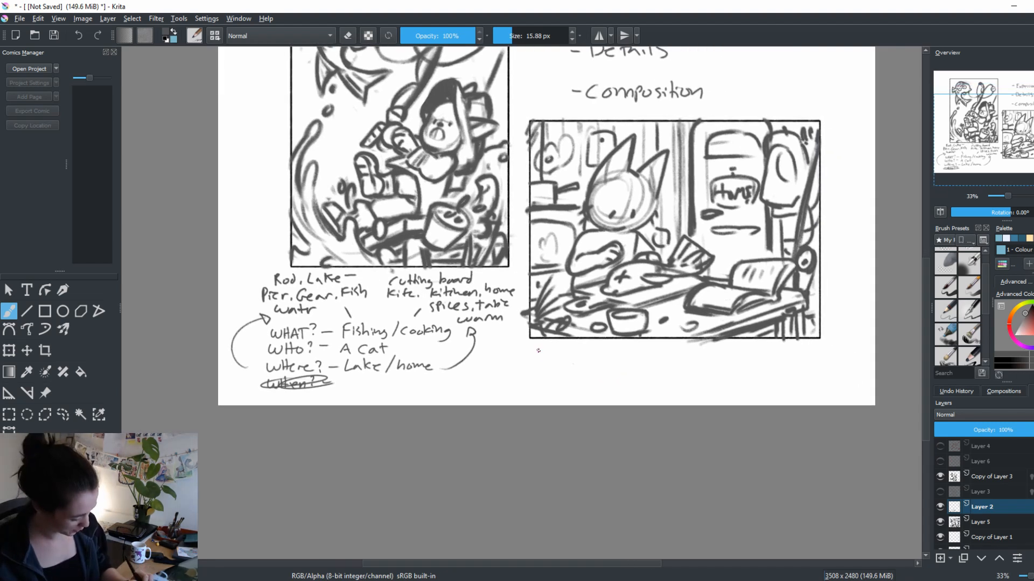
drag(534, 351, 540, 366)
mouse_move(532, 360)
mouse_down()
mouse_move(606, 365)
mouse_move(654, 348)
mouse_move(652, 367)
mouse_move(666, 367)
mouse_up()
click(662, 353)
mouse_move(669, 351)
mouse_down()
mouse_move(670, 367)
mouse_move(715, 366)
mouse_up()
mouse_move(714, 355)
mouse_down()
mouse_move(713, 366)
mouse_move(720, 357)
mouse_up()
drag(721, 360, 731, 365)
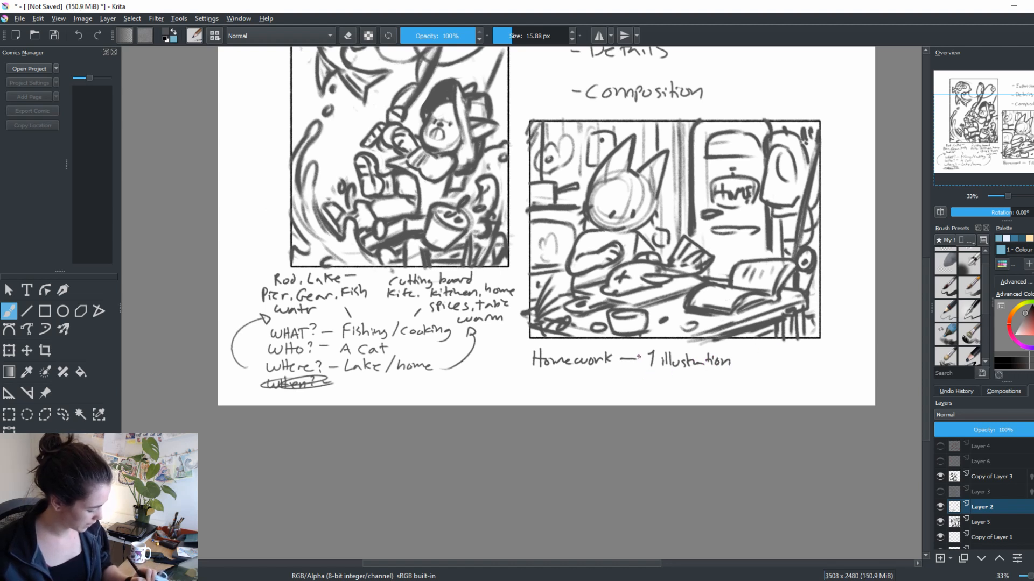
click(737, 361)
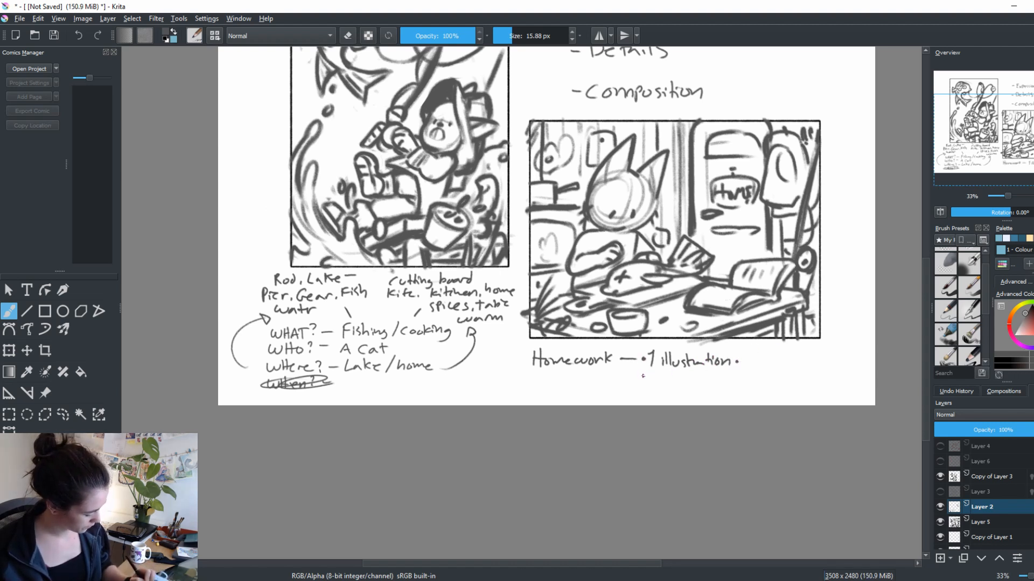
Handwrite "6 thumbnails" and "Find the Loup" under "1 illustration", marking each line with a dash
drag(645, 373, 663, 377)
drag(666, 372, 671, 383)
drag(672, 378, 680, 382)
mouse_move(681, 378)
mouse_down()
mouse_move(715, 384)
mouse_move(720, 374)
mouse_move(727, 383)
mouse_up()
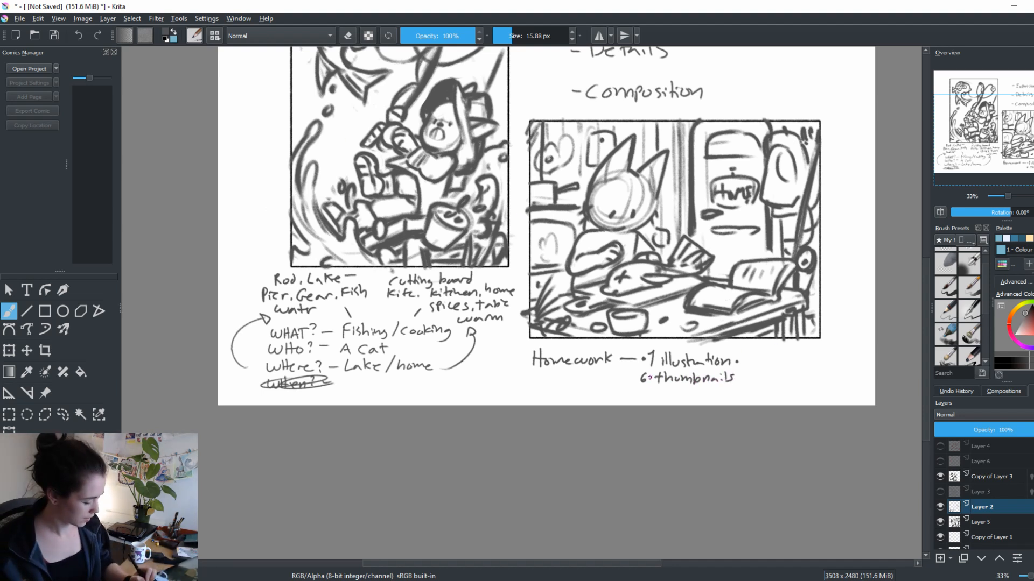
mouse_move(641, 386)
mouse_down()
mouse_move(641, 399)
mouse_move(649, 387)
mouse_up()
drag(642, 394, 687, 391)
drag(689, 388, 745, 397)
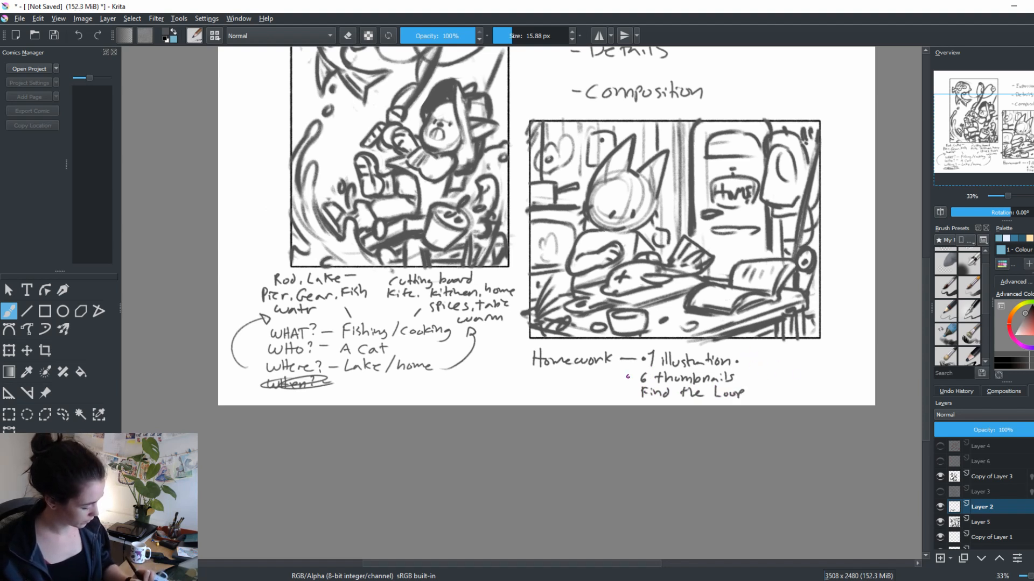
drag(628, 377, 639, 391)
Start a second homework column beside the first with the dashed lines "Add details" and "Add expressions"
mouse_move(758, 360)
mouse_down()
mouse_move(780, 366)
mouse_move(794, 351)
mouse_move(814, 364)
mouse_up()
click(818, 365)
drag(818, 351, 838, 367)
mouse_move(757, 381)
mouse_down()
mouse_move(774, 376)
mouse_move(782, 386)
mouse_up()
drag(783, 374, 790, 386)
drag(797, 382, 816, 387)
drag(814, 380, 854, 383)
Handwrite the dashed line "Ask questions" as the third entry of the second homework column
drag(630, 446, 641, 467)
drag(762, 419, 782, 417)
mouse_move(787, 414)
mouse_down()
mouse_move(783, 423)
mouse_move(838, 423)
mouse_up()
drag(836, 416, 861, 412)
drag(863, 413, 857, 422)
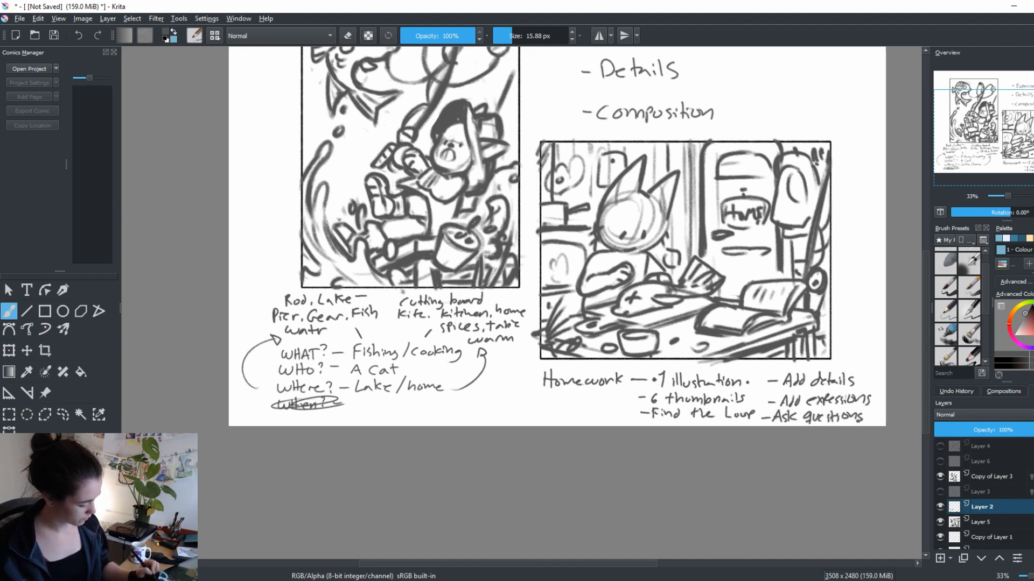
drag(776, 443, 706, 469)
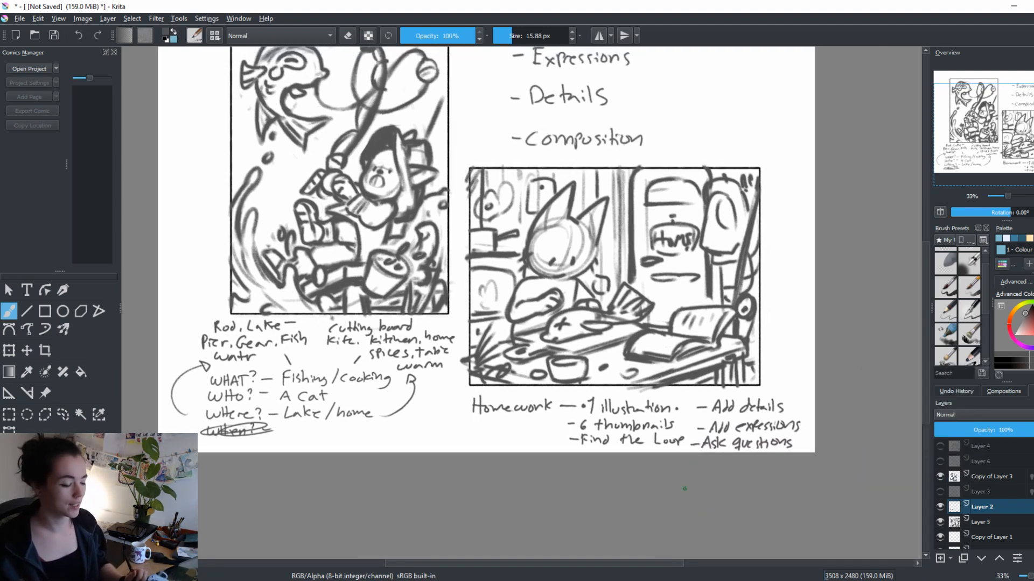
drag(761, 451, 786, 489)
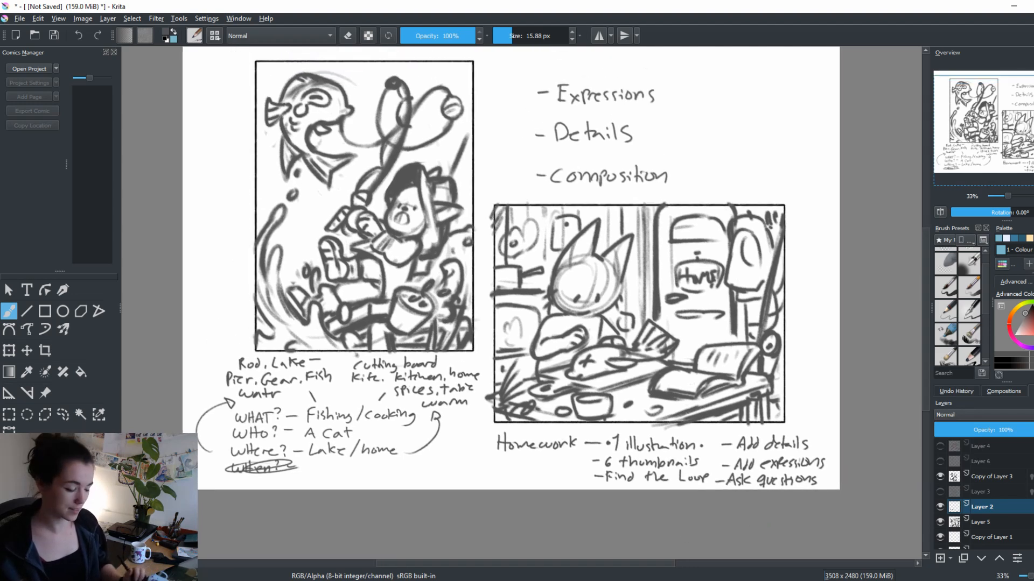
drag(753, 458, 806, 502)
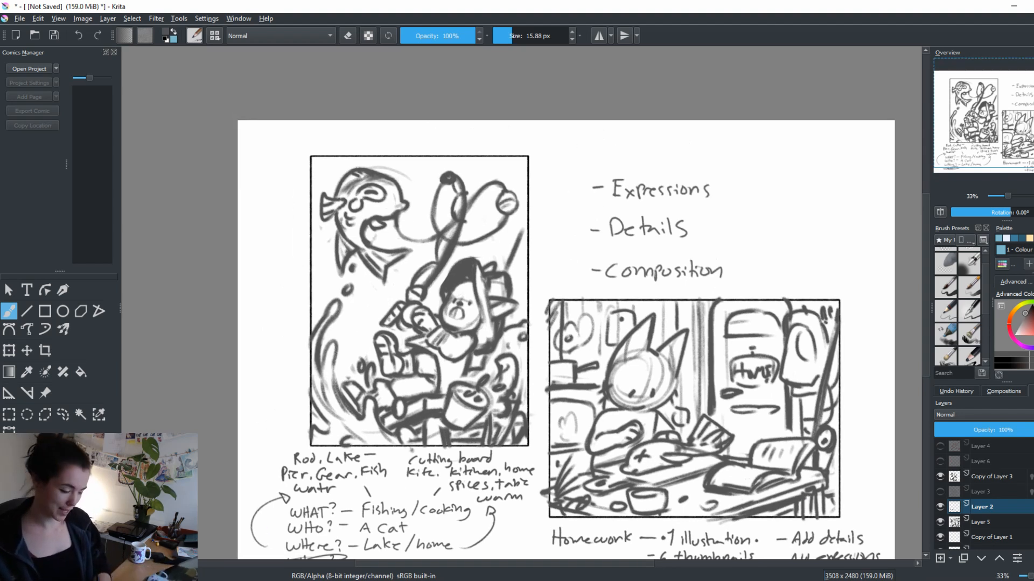
mouse_move(261, 580)
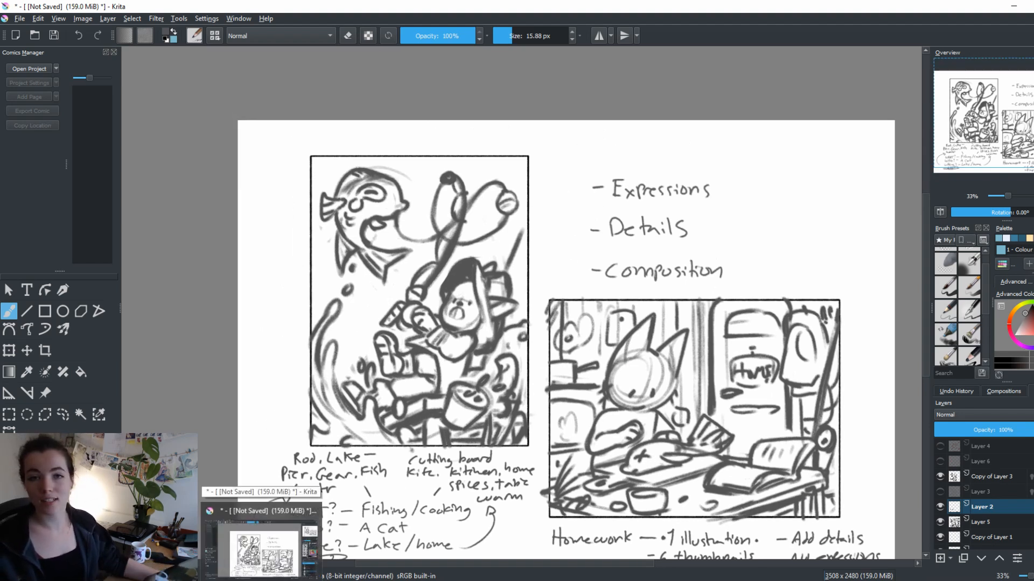